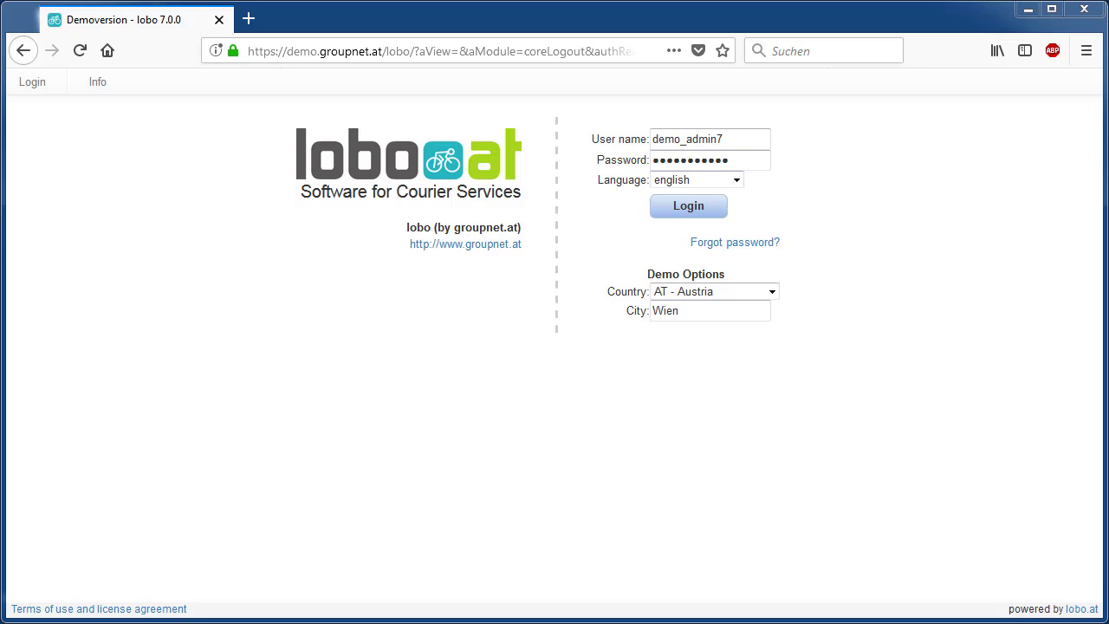
# Step: Log in with the prefilled demo credentials and open the system's global options
pyautogui.click(702, 212)
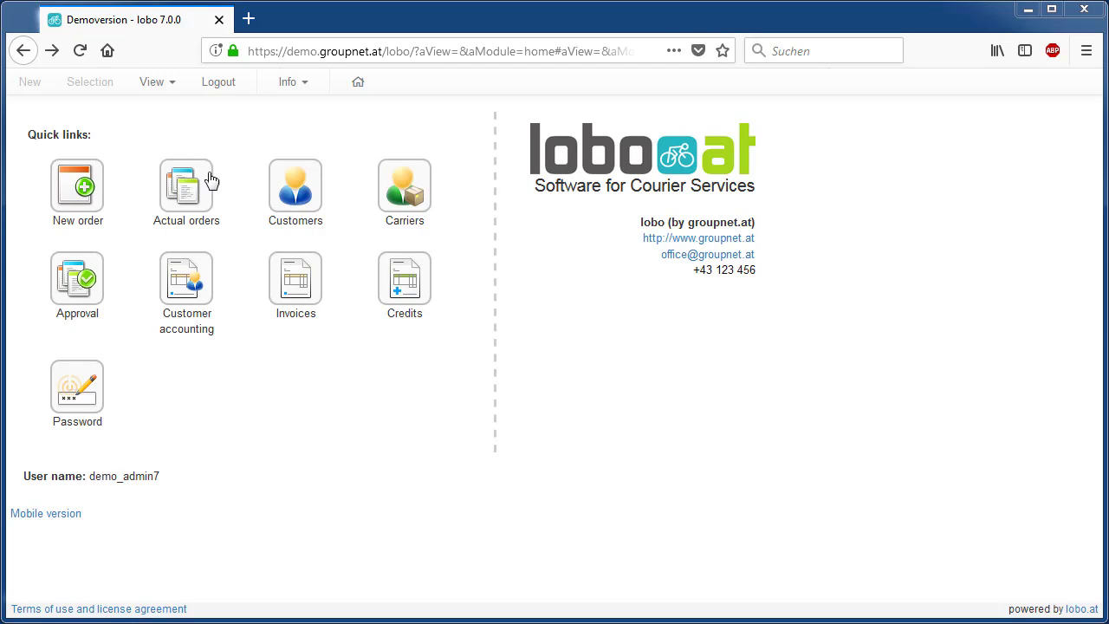
pyautogui.click(172, 91)
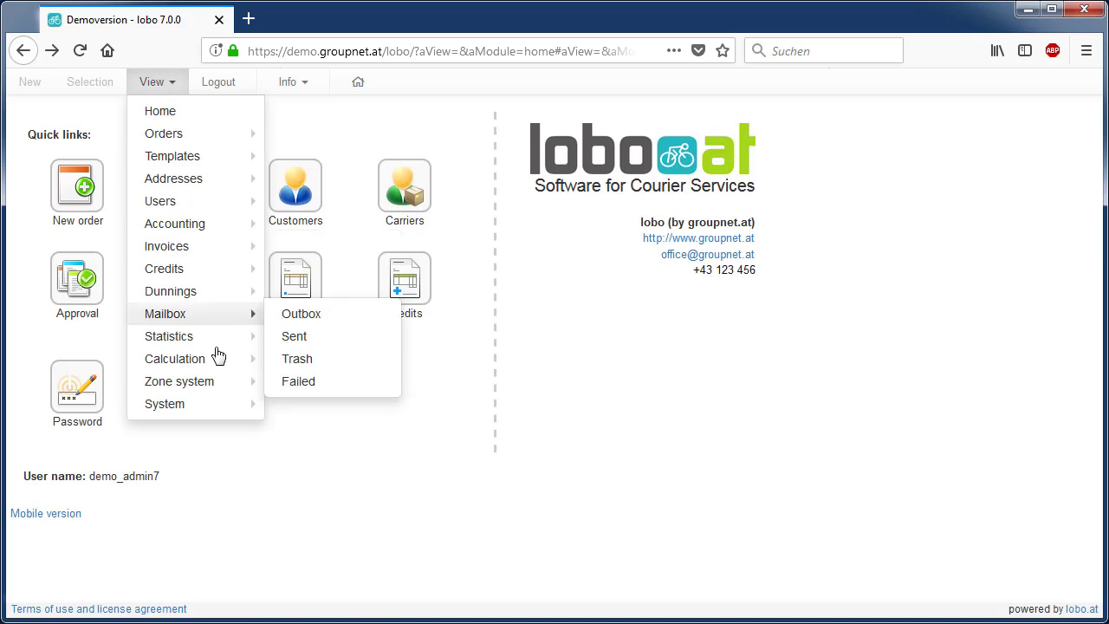
pyautogui.moveTo(220, 404)
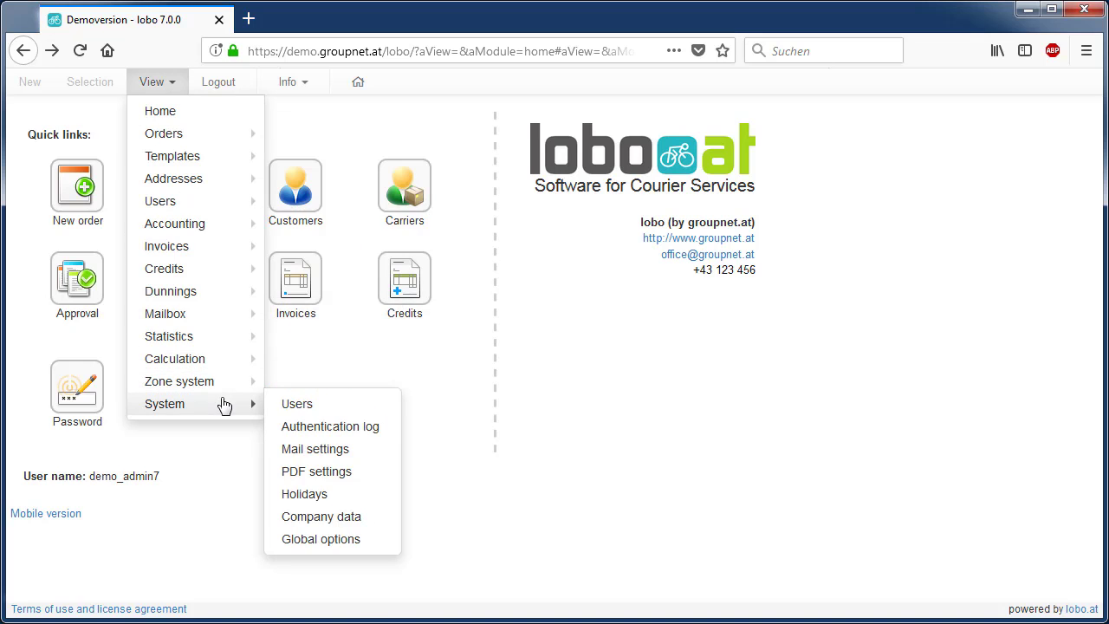
pyautogui.click(348, 550)
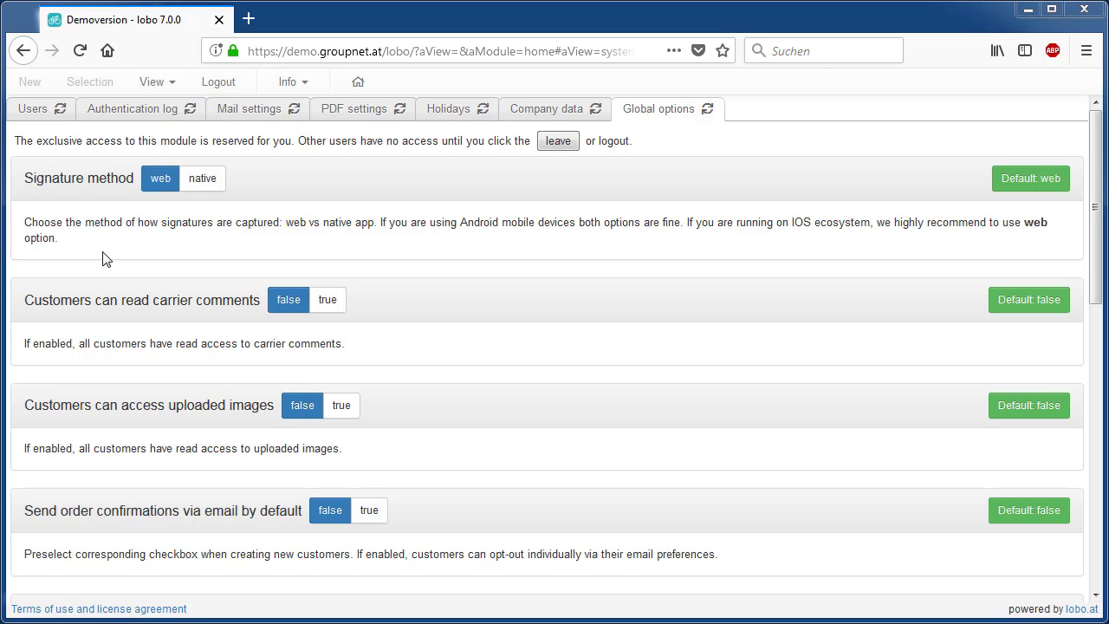
# Step: Read the description of the signature method option
pyautogui.doubleClick(67, 172)
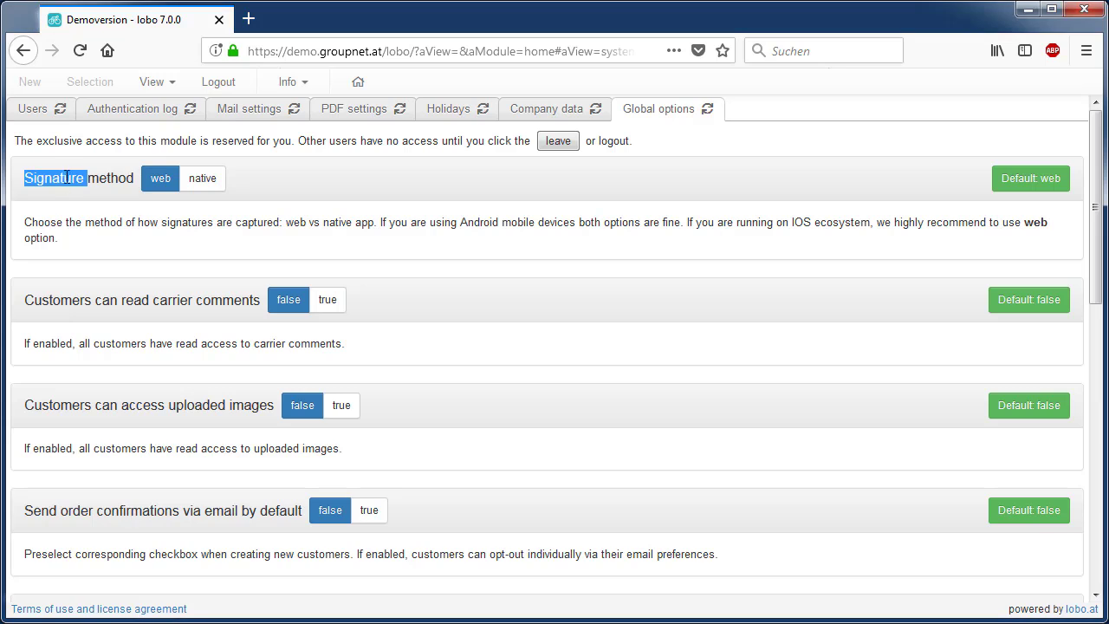
pyautogui.moveTo(20, 218); pyautogui.dragTo(136, 260)
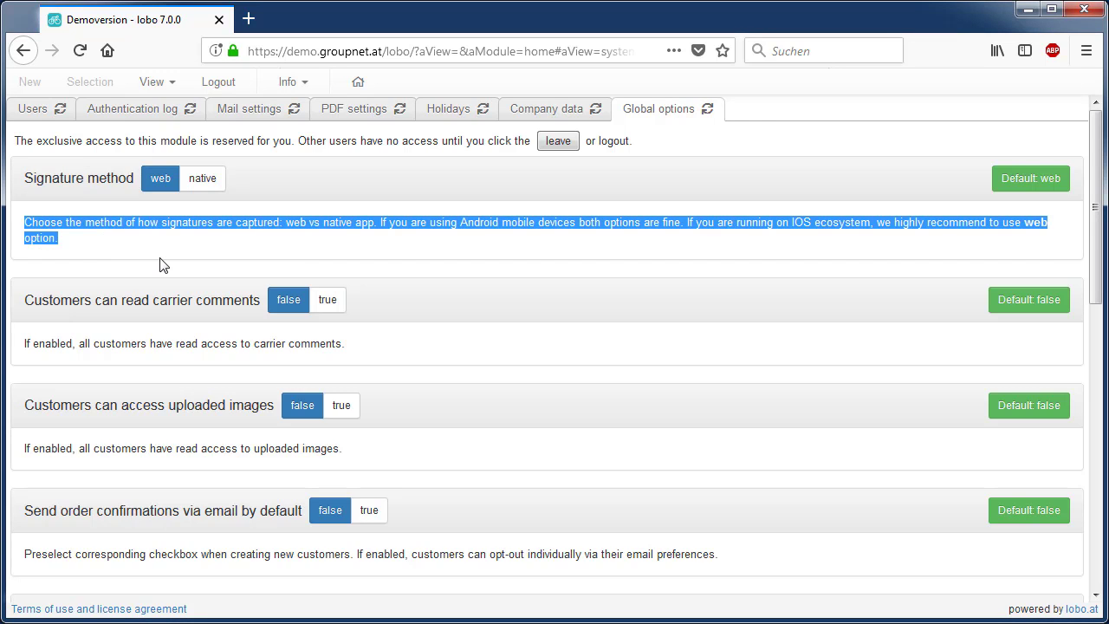
pyautogui.click(157, 249)
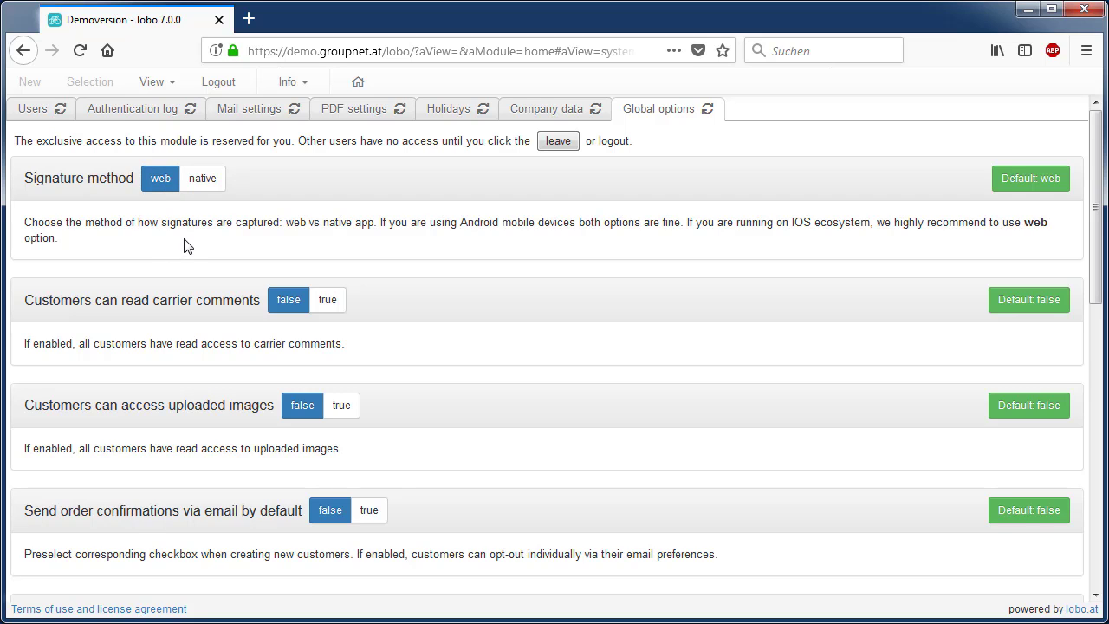
# Step: Switch the signature method to native and then back to web
pyautogui.click(216, 192)
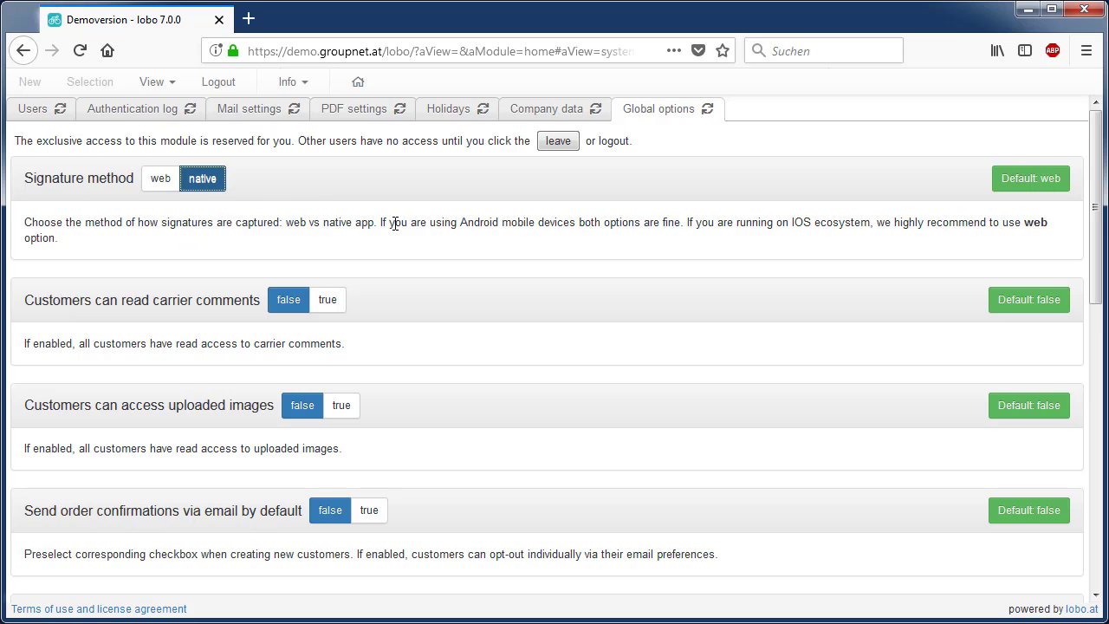
pyautogui.click(345, 247)
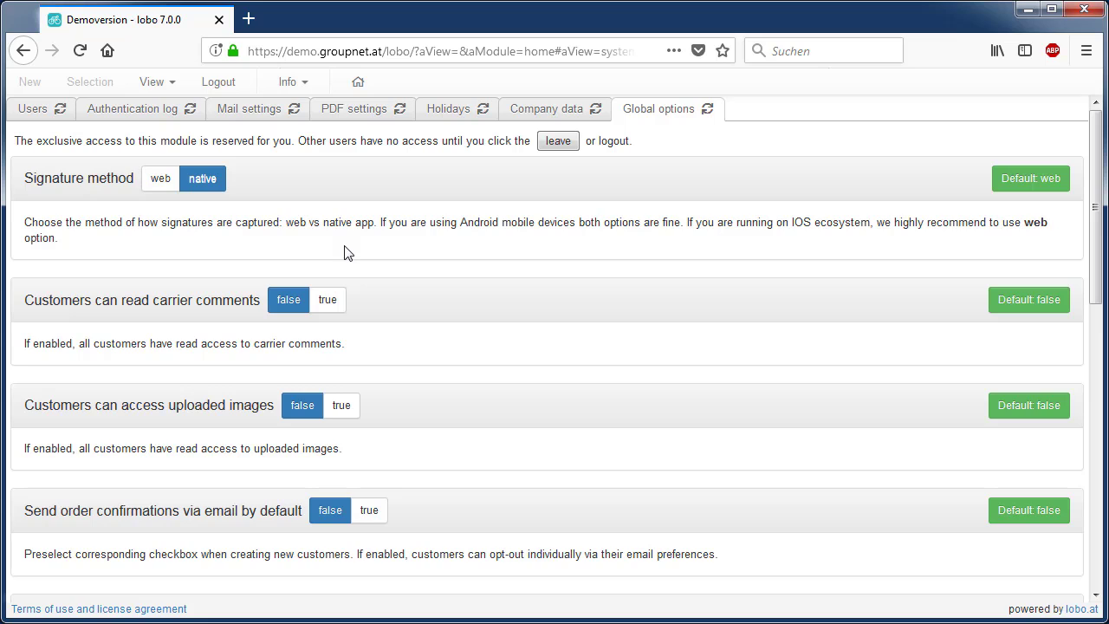
pyautogui.click(160, 182)
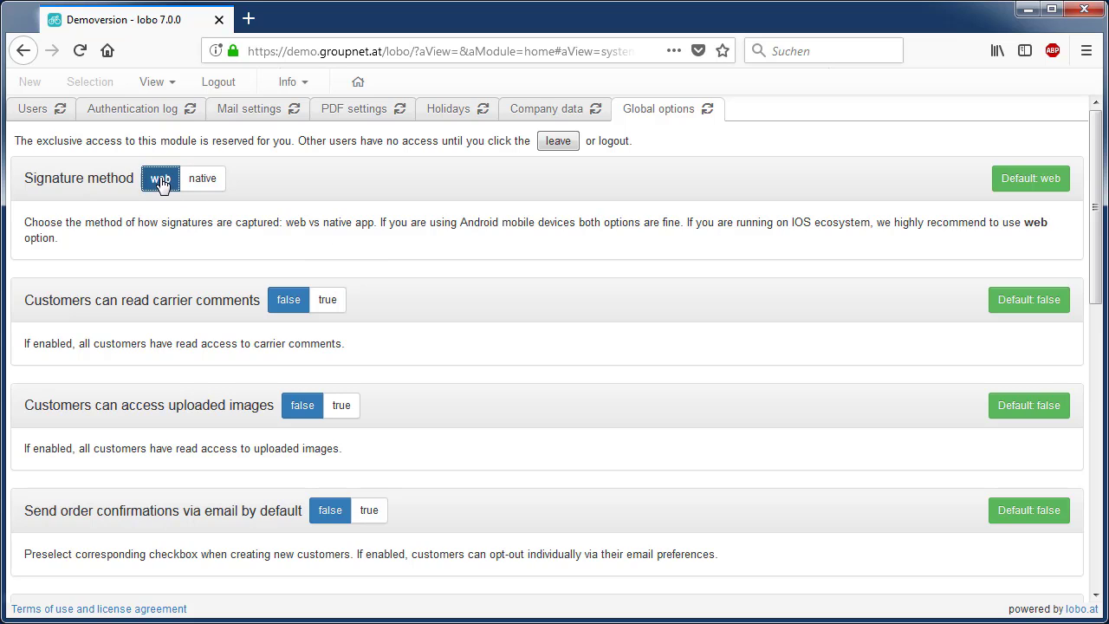
pyautogui.click(371, 266)
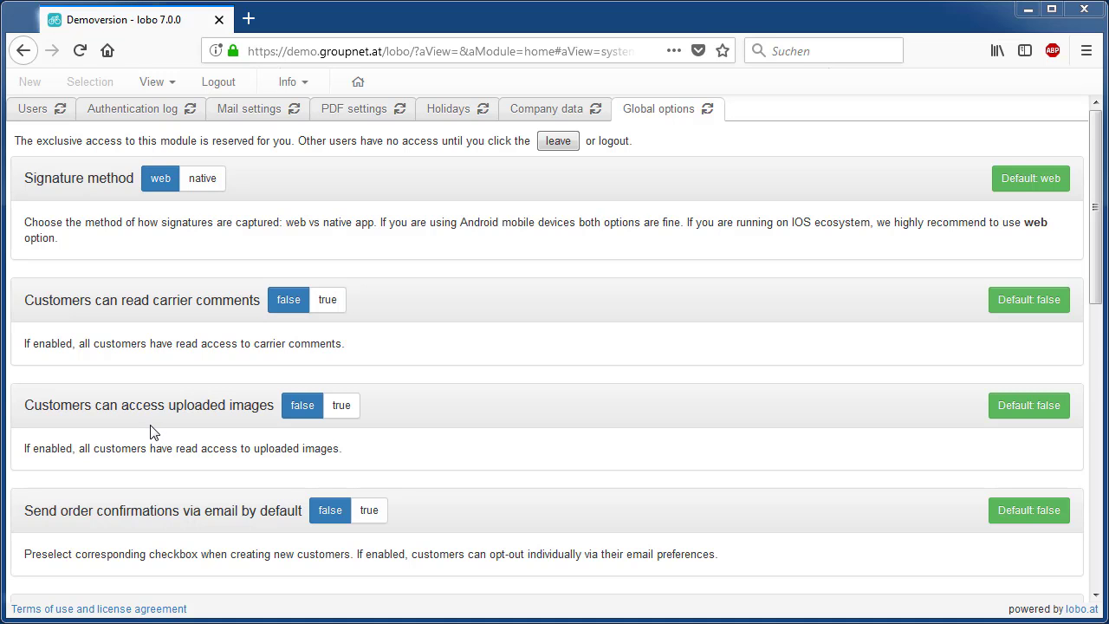
# Step: Add the order detail columns created, finished and # stops to the XLS report for customers
pyautogui.scroll(-5, 448, 312)
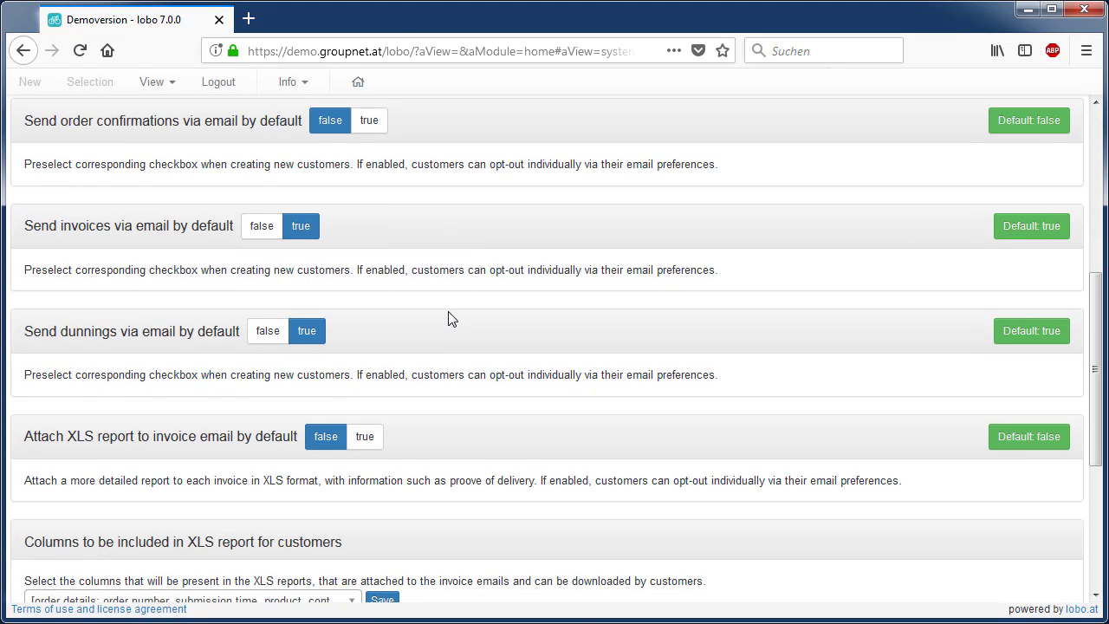
pyautogui.scroll(1, 448, 319)
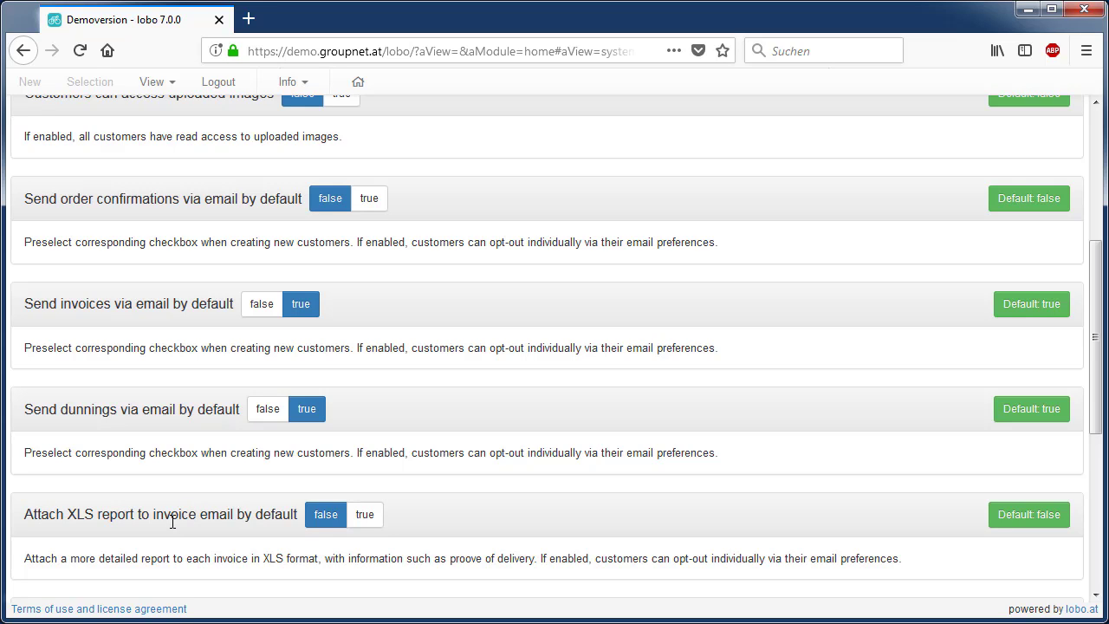
pyautogui.scroll(1, 662, 427)
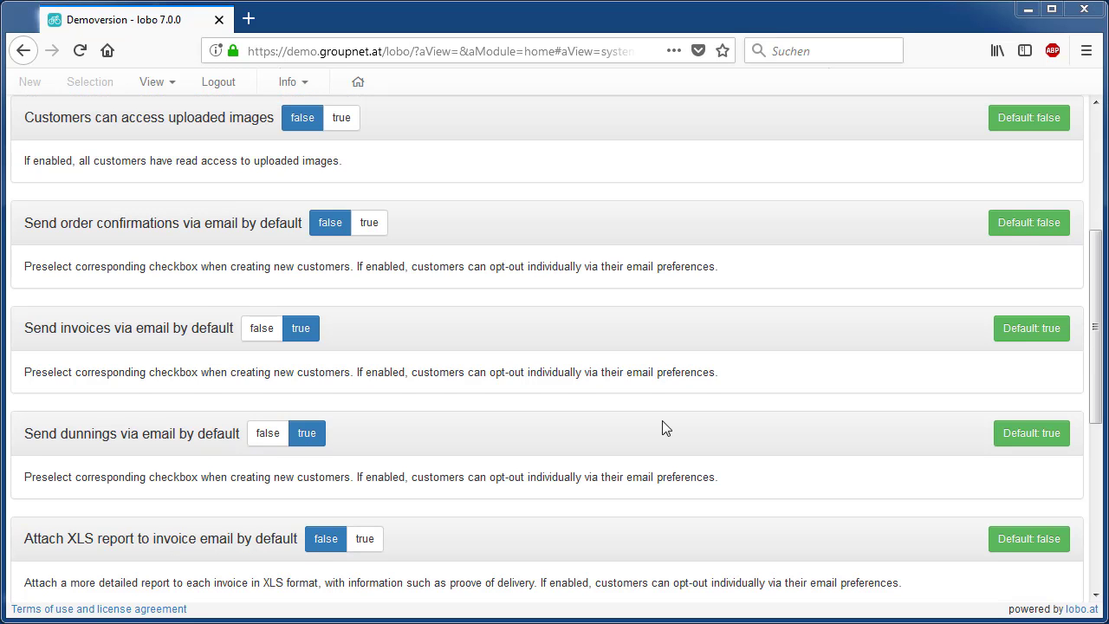
pyautogui.scroll(-5, 661, 425)
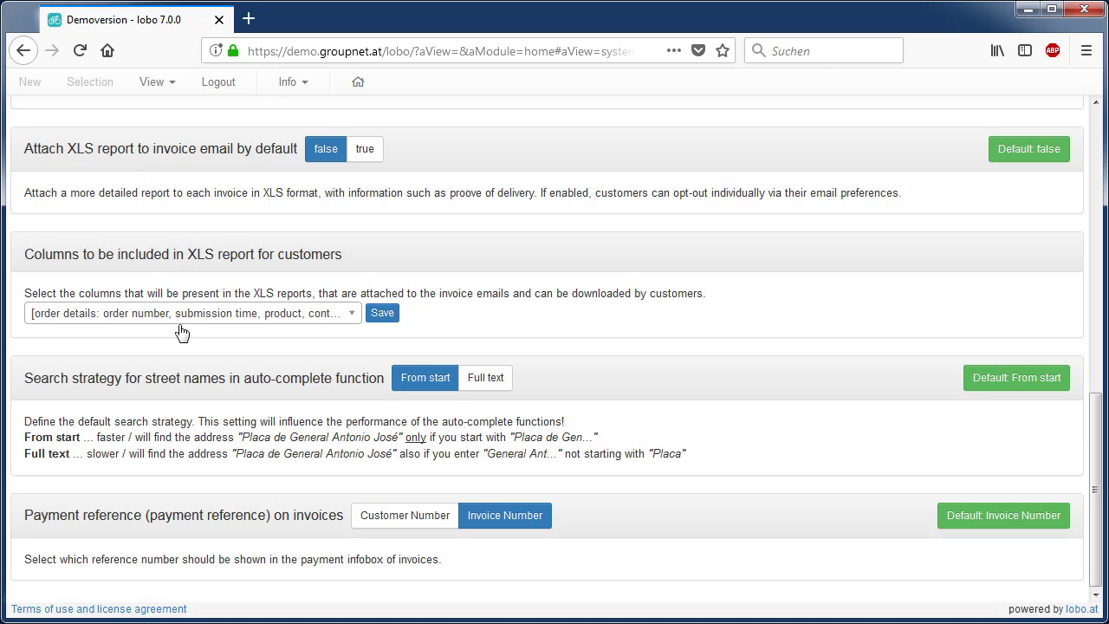
pyautogui.click(354, 320)
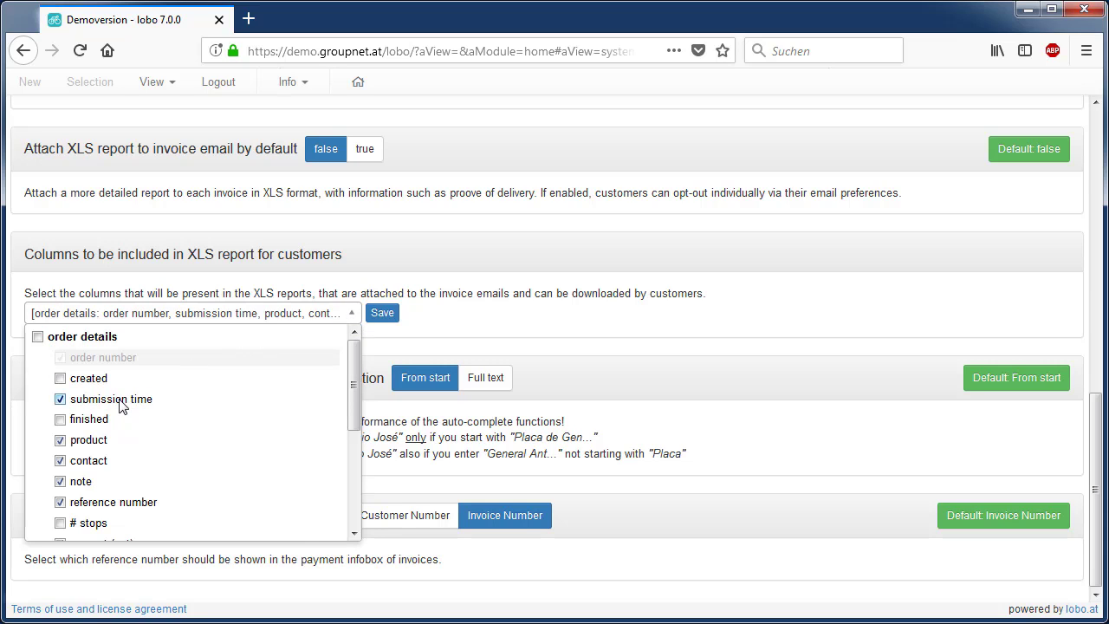
pyautogui.click(61, 378)
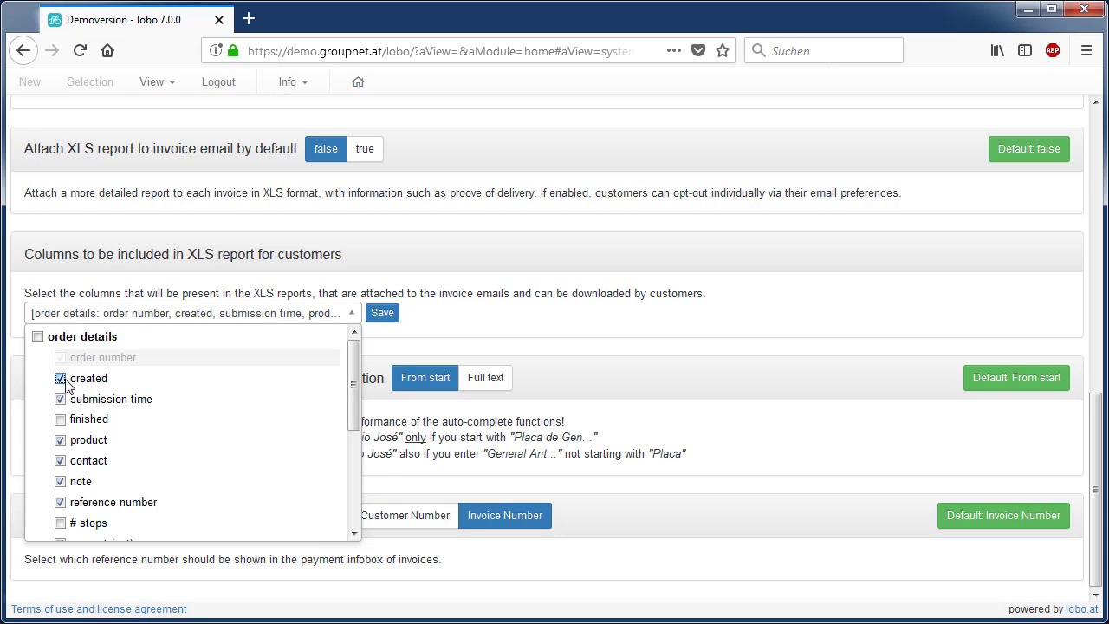
pyautogui.click(61, 419)
pyautogui.scroll(-1, 170, 438)
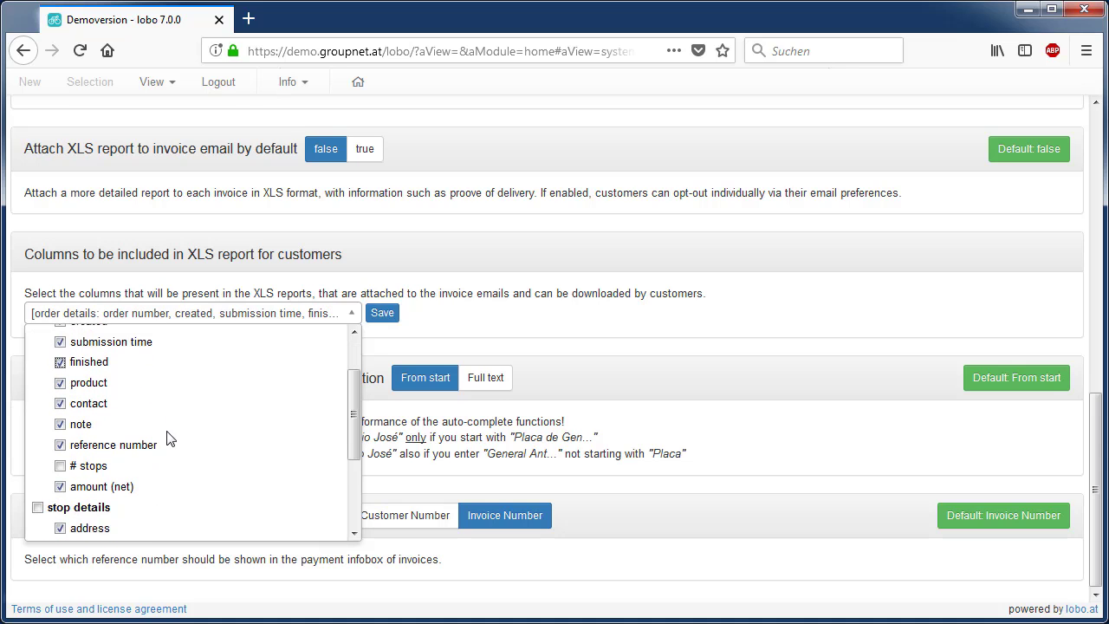
pyautogui.click(60, 445)
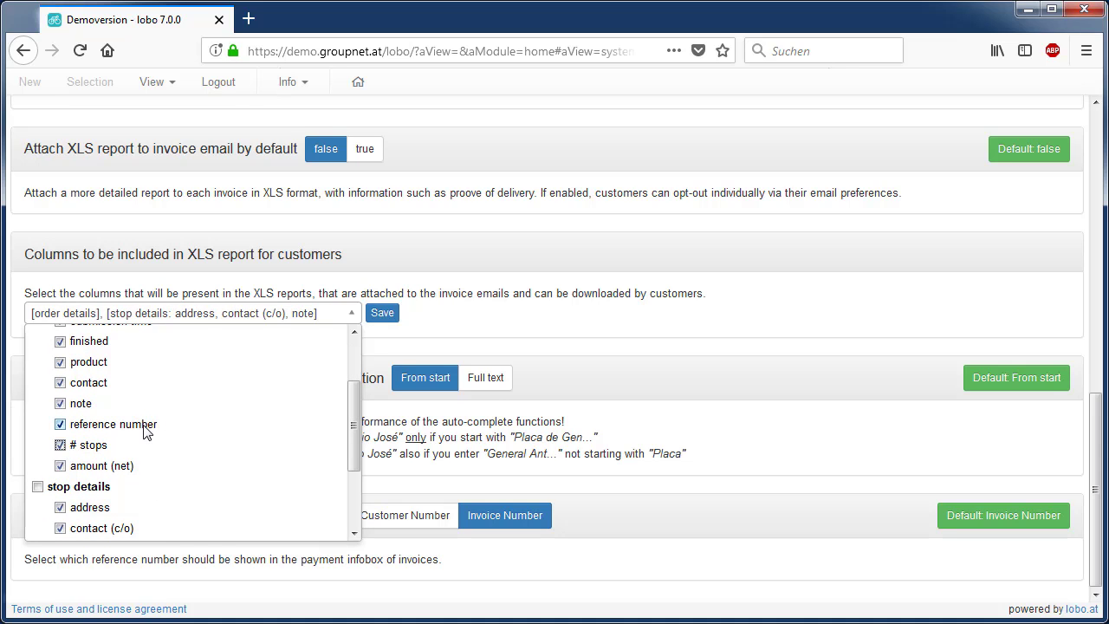
# Step: Add the stop detail columns delivery (date), signature (date), received by and comment (courier) to the customer XLS report and save the selection
pyautogui.scroll(-2, 145, 431)
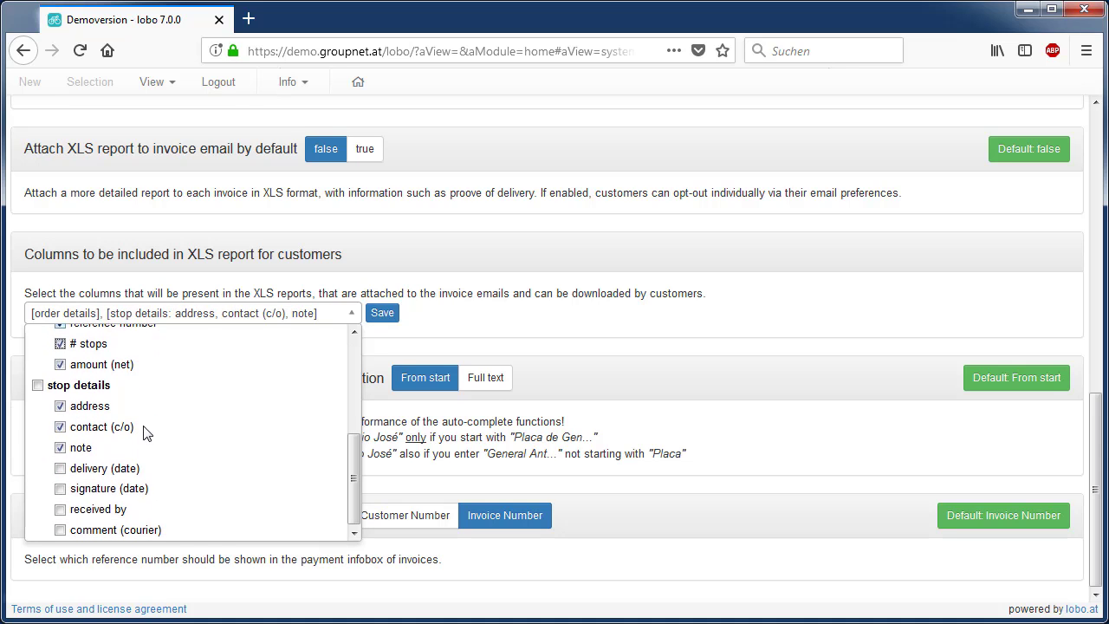
pyautogui.click(60, 468)
pyautogui.click(60, 487)
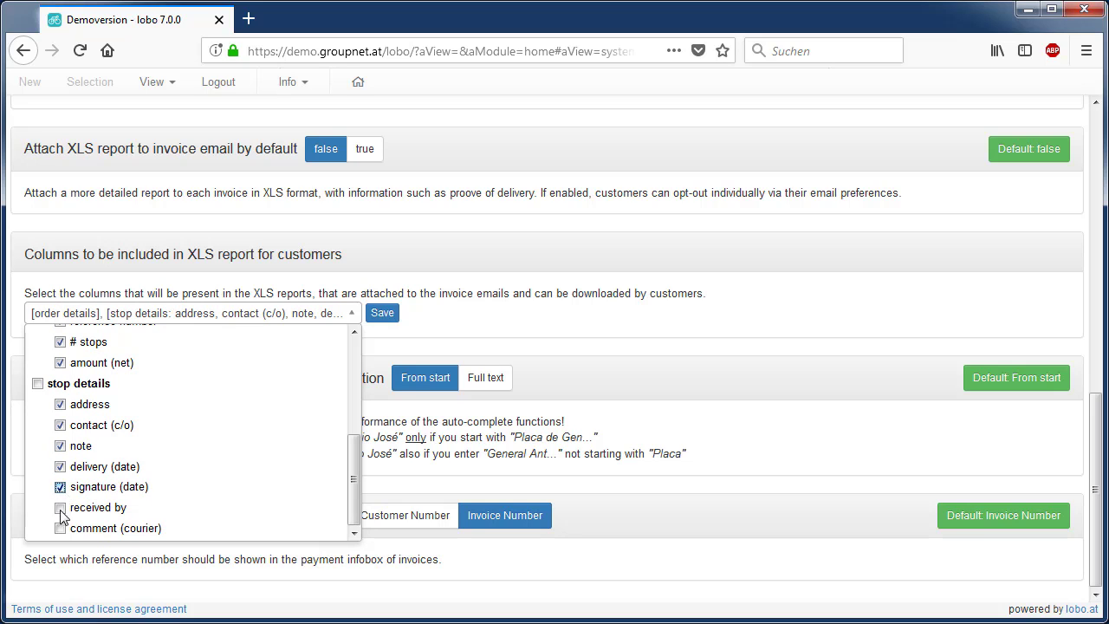
pyautogui.click(60, 508)
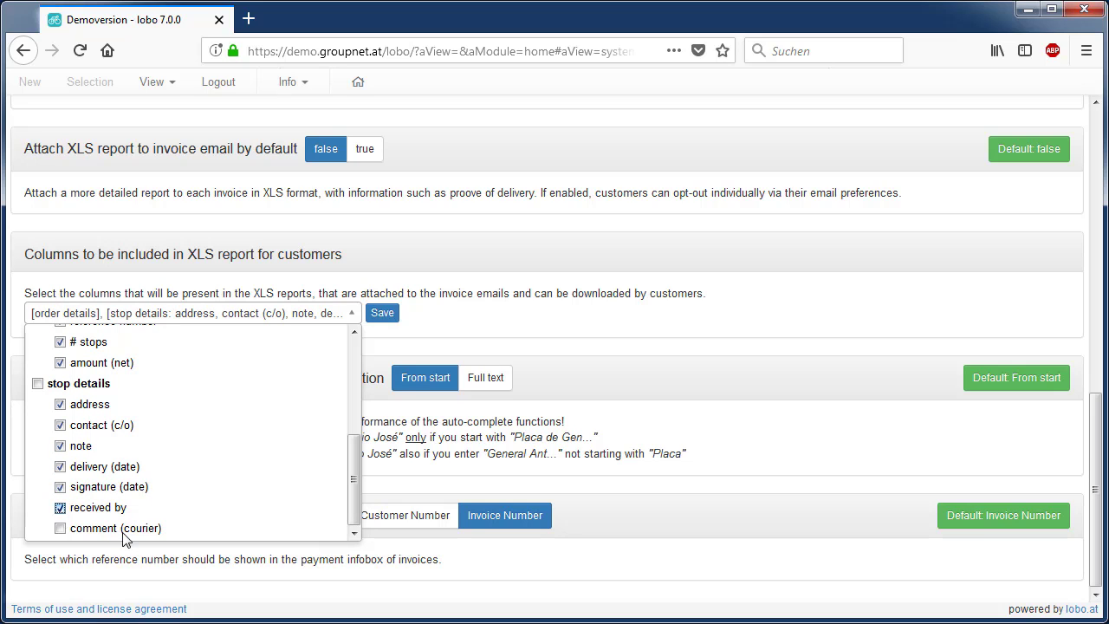
pyautogui.click(60, 528)
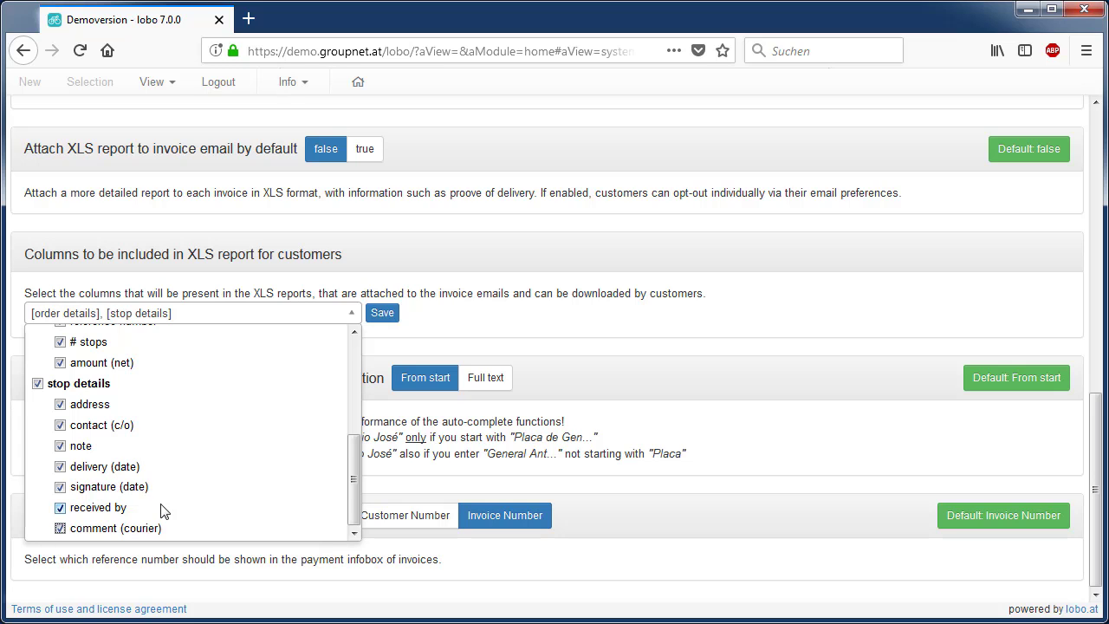
pyautogui.scroll(5, 162, 511)
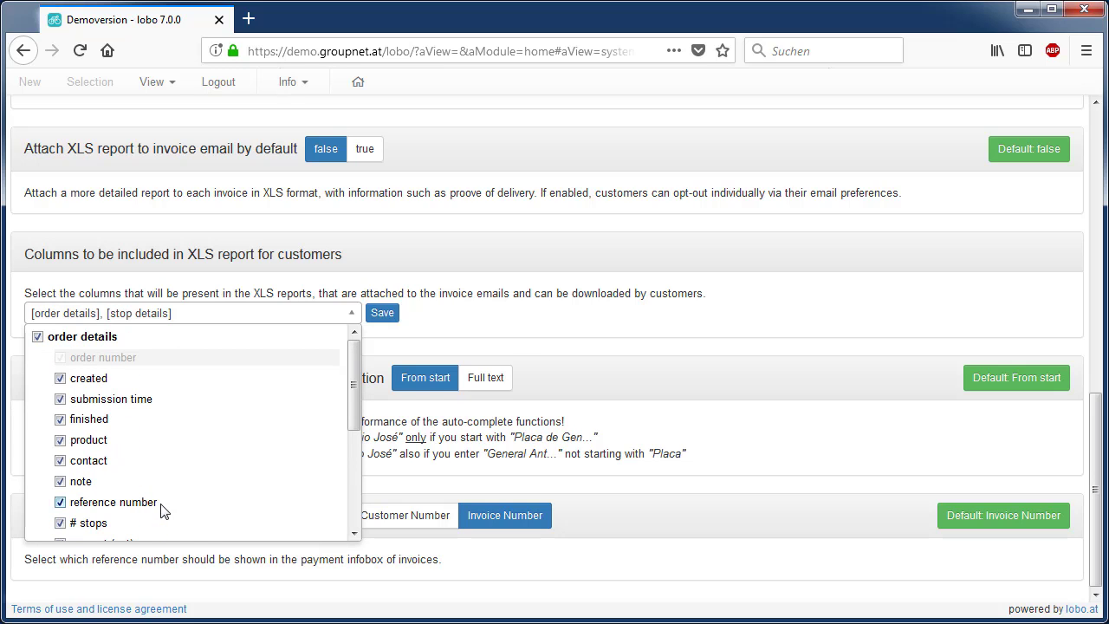
pyautogui.click(517, 343)
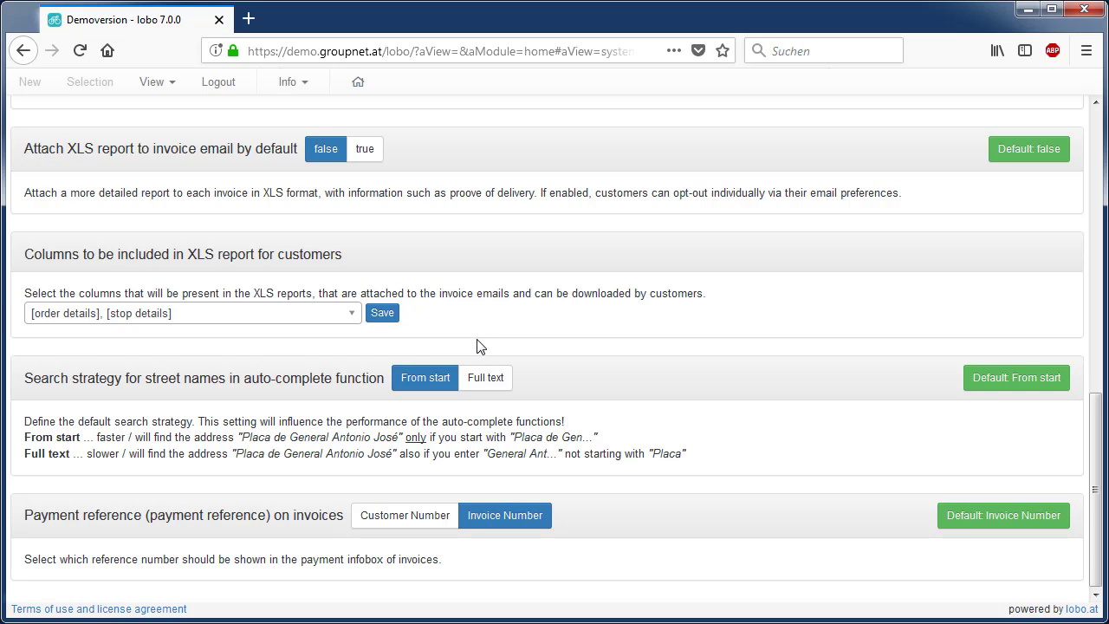
pyautogui.click(387, 322)
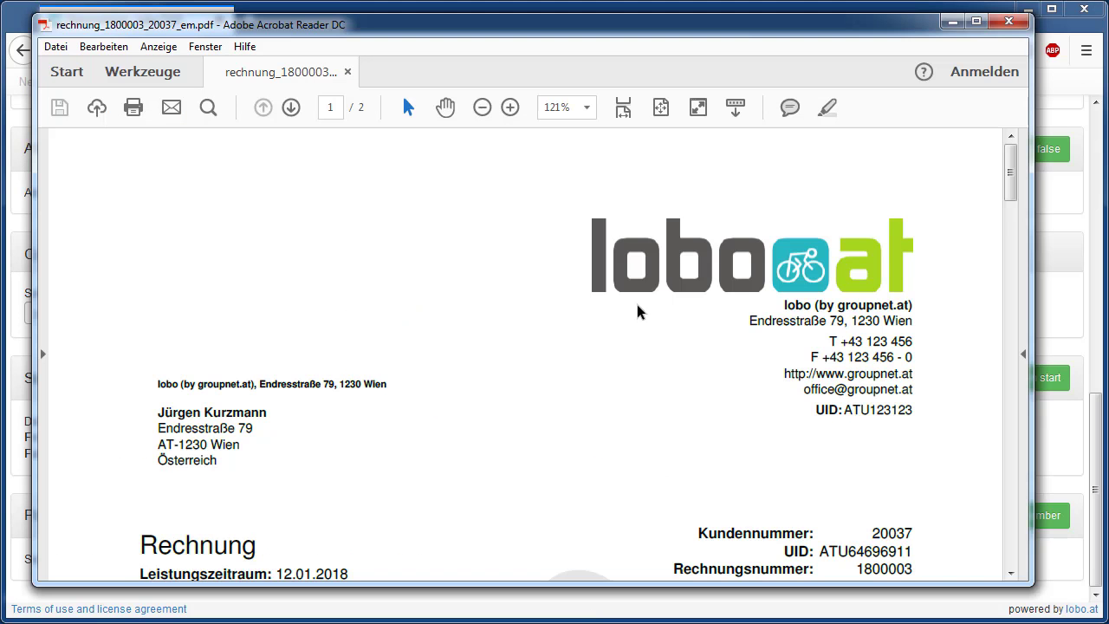
# Step: Examine the payment reference in the invoice PDF's transfer infobox and return to the global options in the browser
pyautogui.scroll(-4, 646, 321)
pyautogui.scroll(-5, 652, 333)
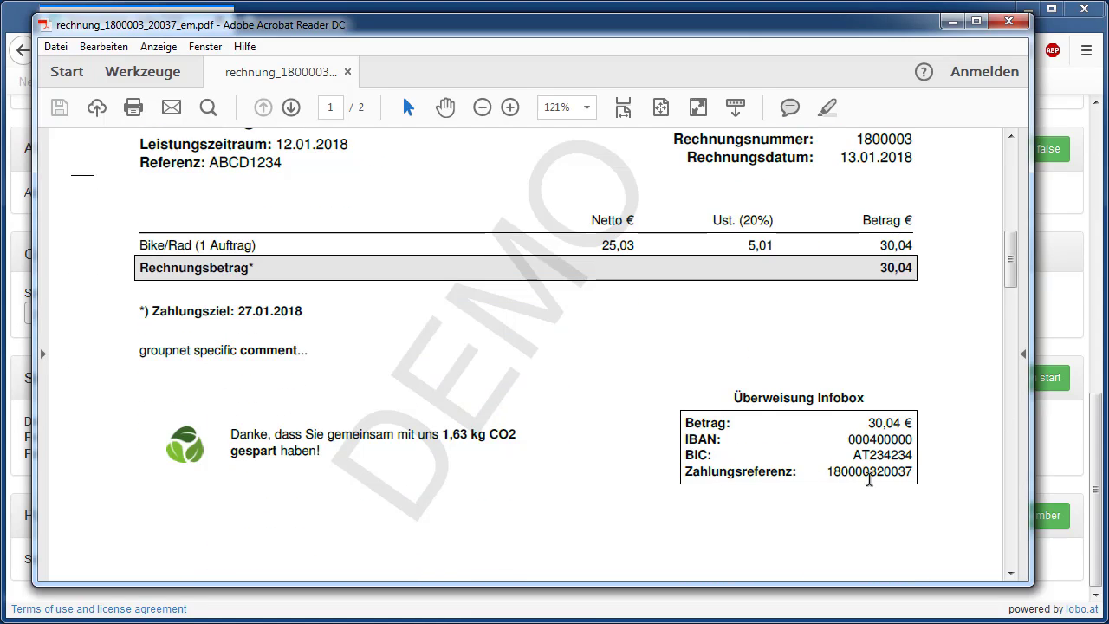
pyautogui.doubleClick(875, 472)
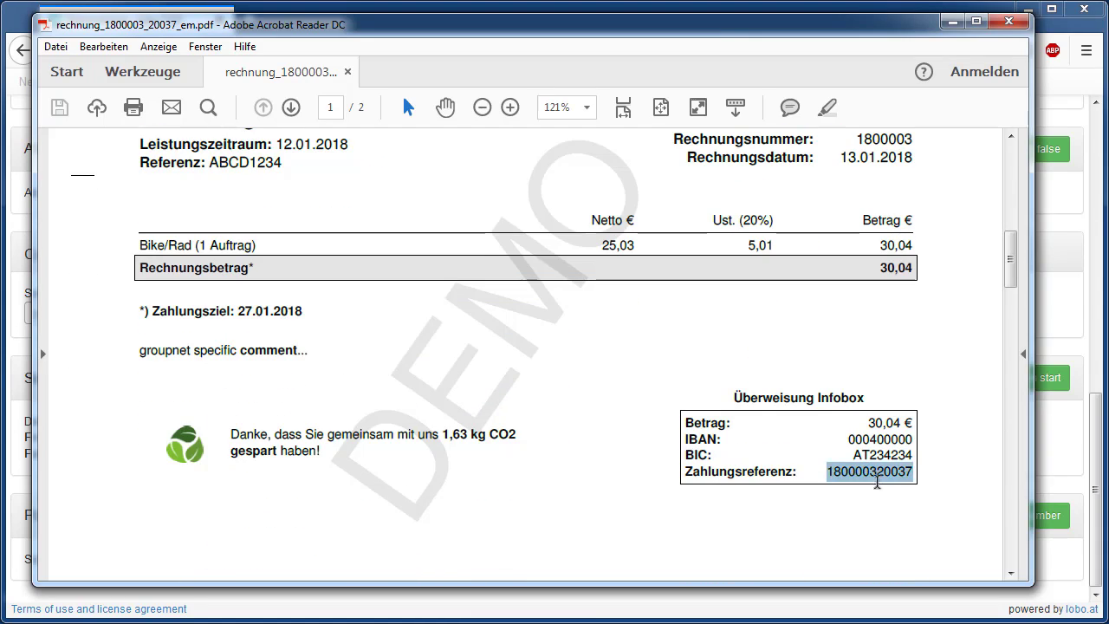
pyautogui.click(874, 535)
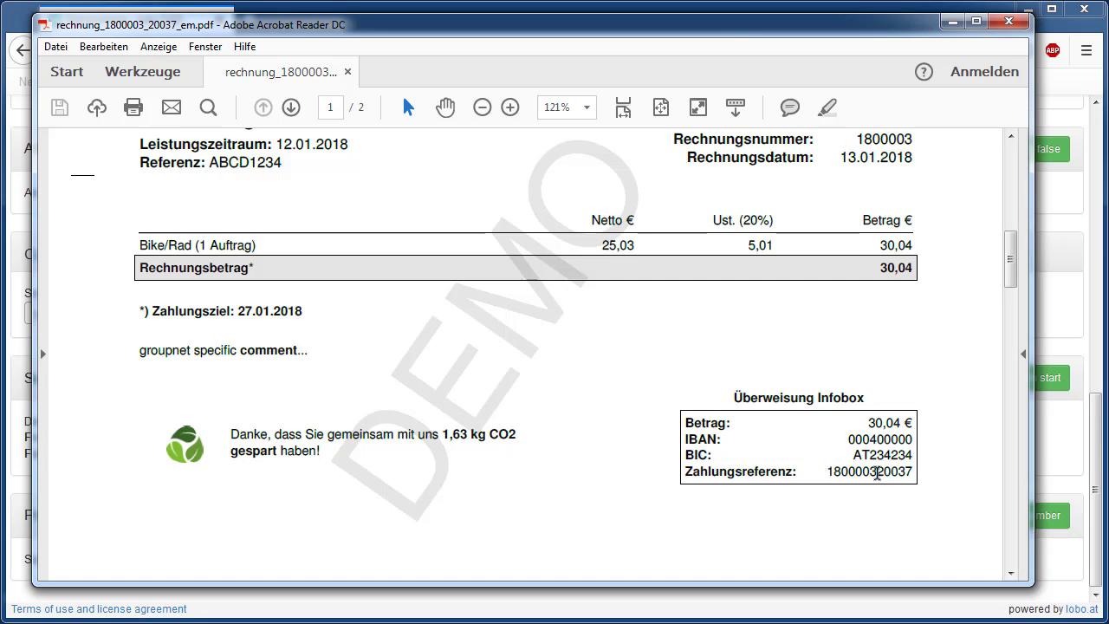
pyautogui.click(1096, 485)
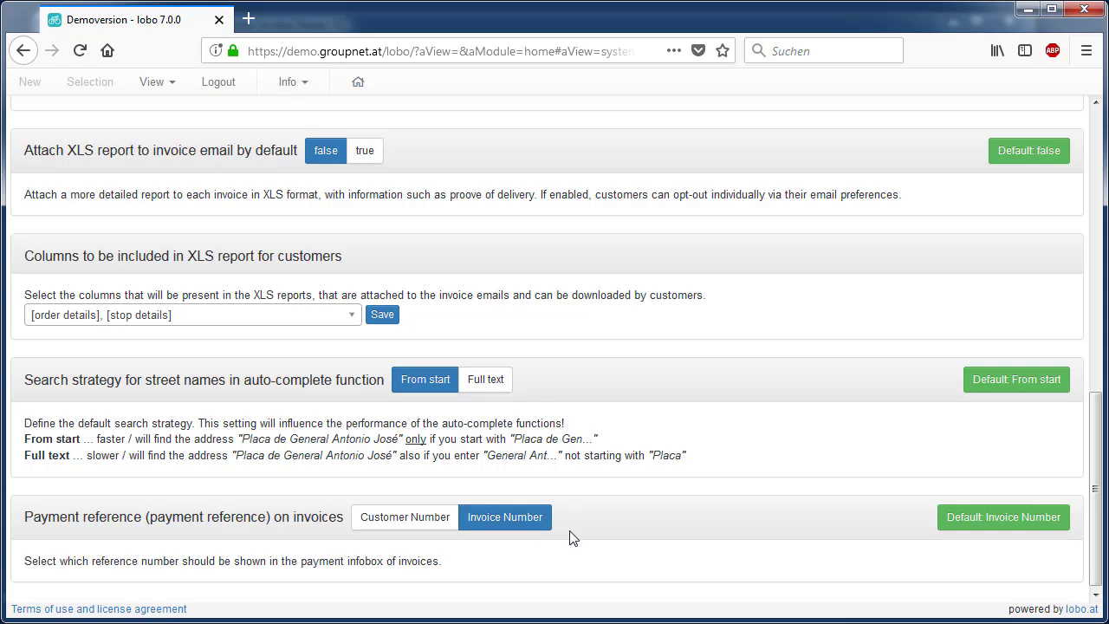
# Step: Leave the global options and open the customers list of the user administration
pyautogui.scroll(-1, 795, 590)
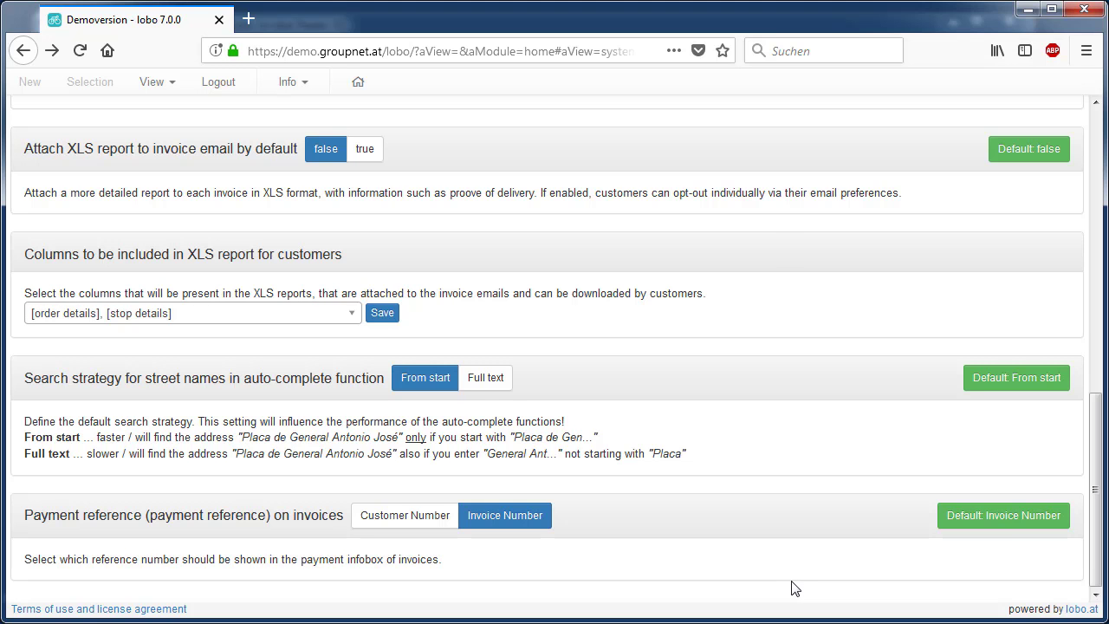
pyautogui.scroll(6, 768, 571)
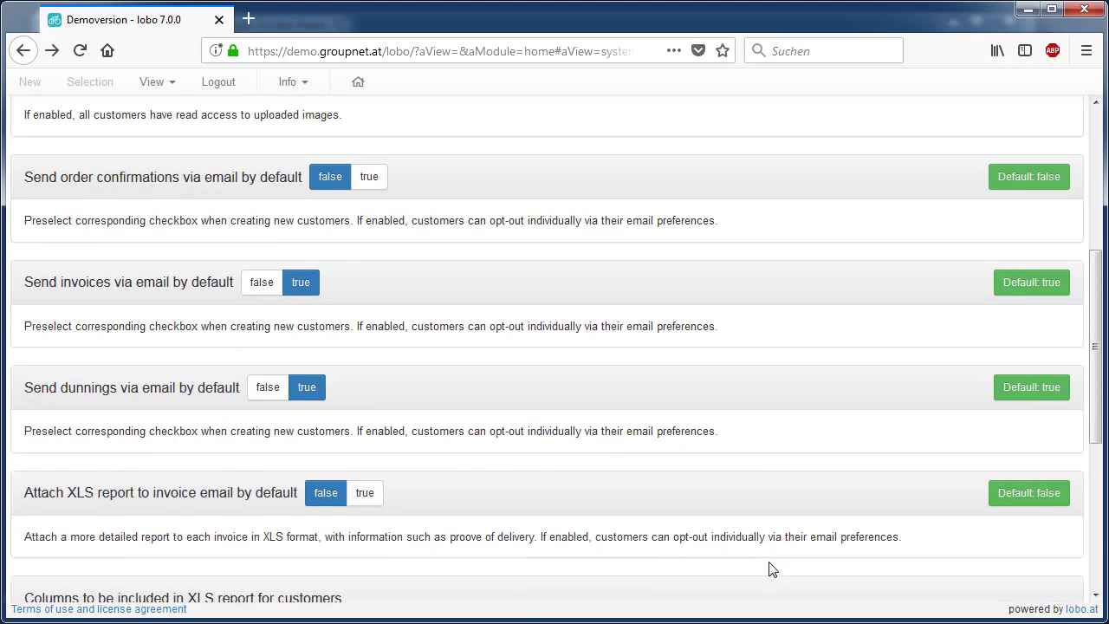
pyautogui.scroll(-3, 771, 567)
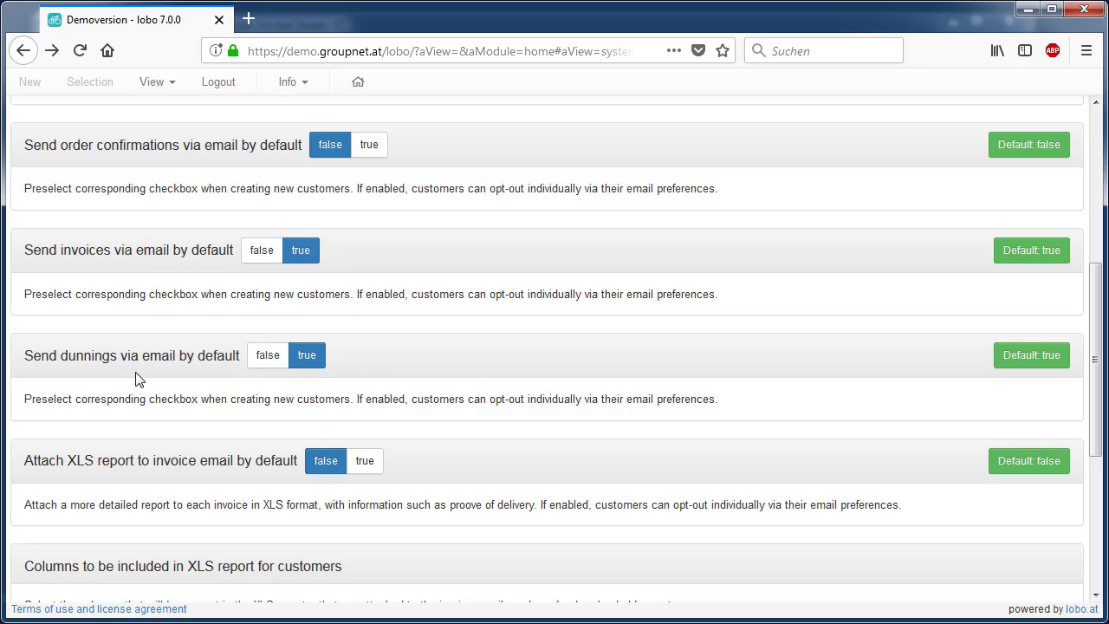
pyautogui.click(159, 83)
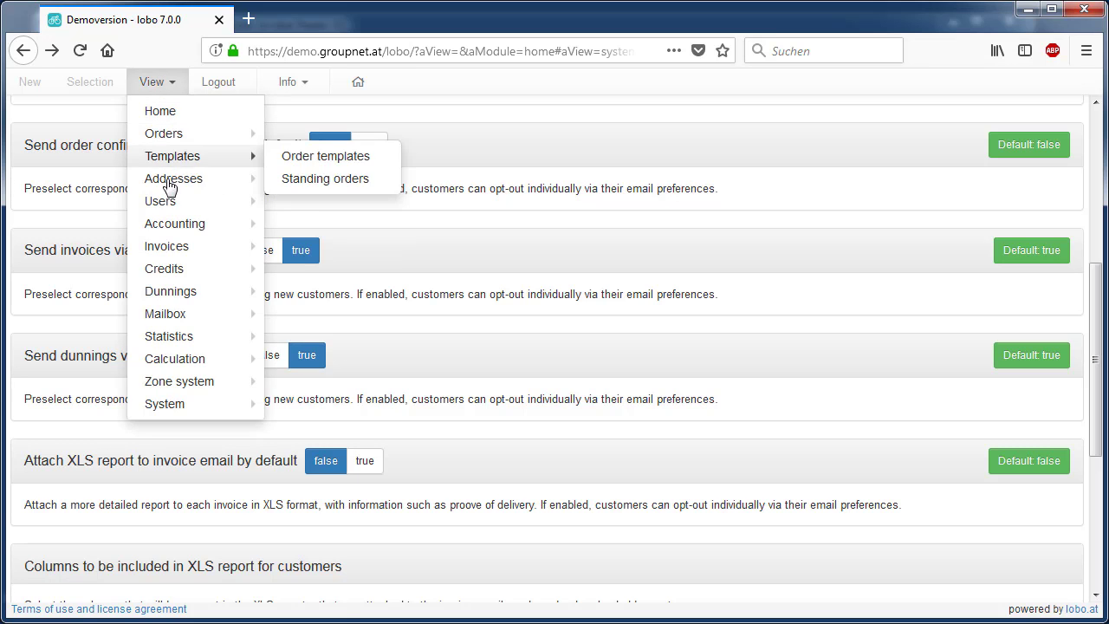
pyautogui.moveTo(156, 203)
pyautogui.click(323, 225)
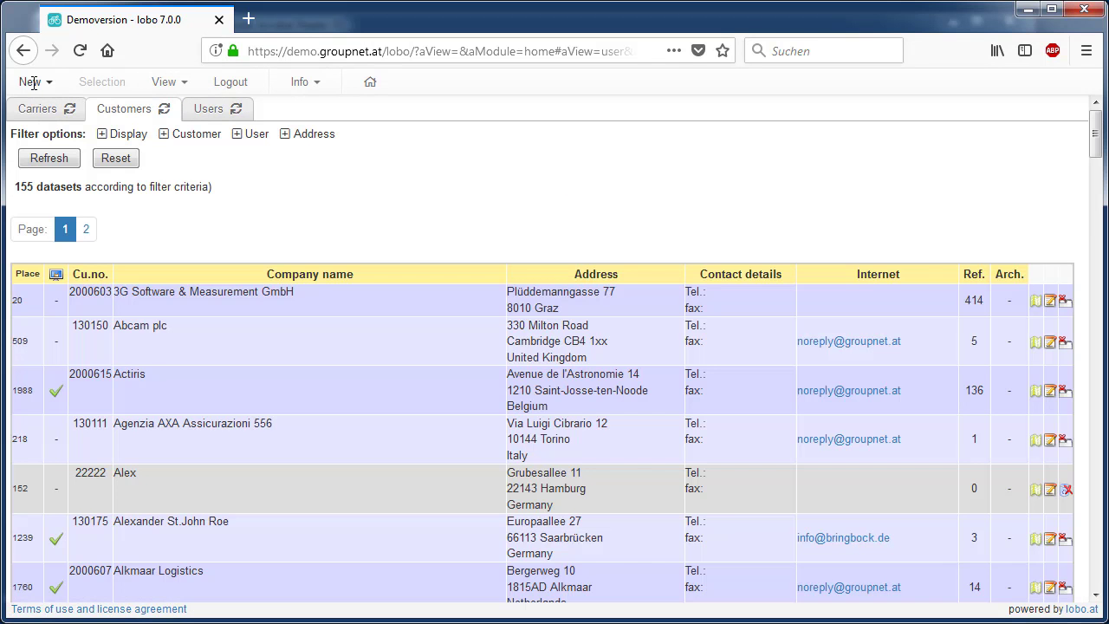
# Step: Check the default e-mail settings in a new customer record and discard the record
pyautogui.click(33, 83)
pyautogui.click(53, 112)
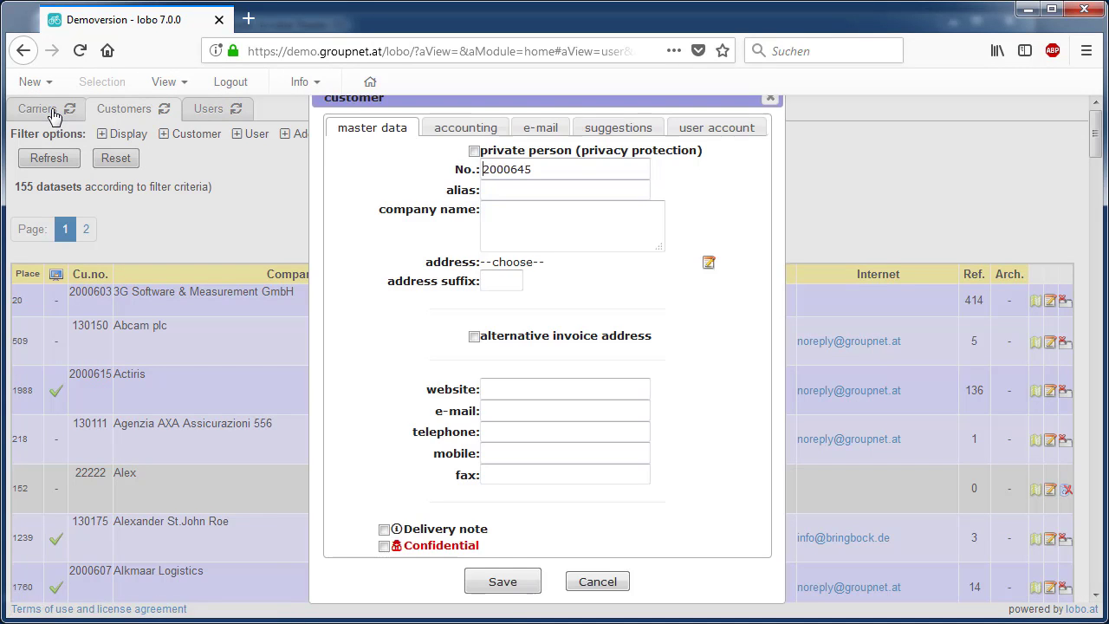
pyautogui.click(548, 130)
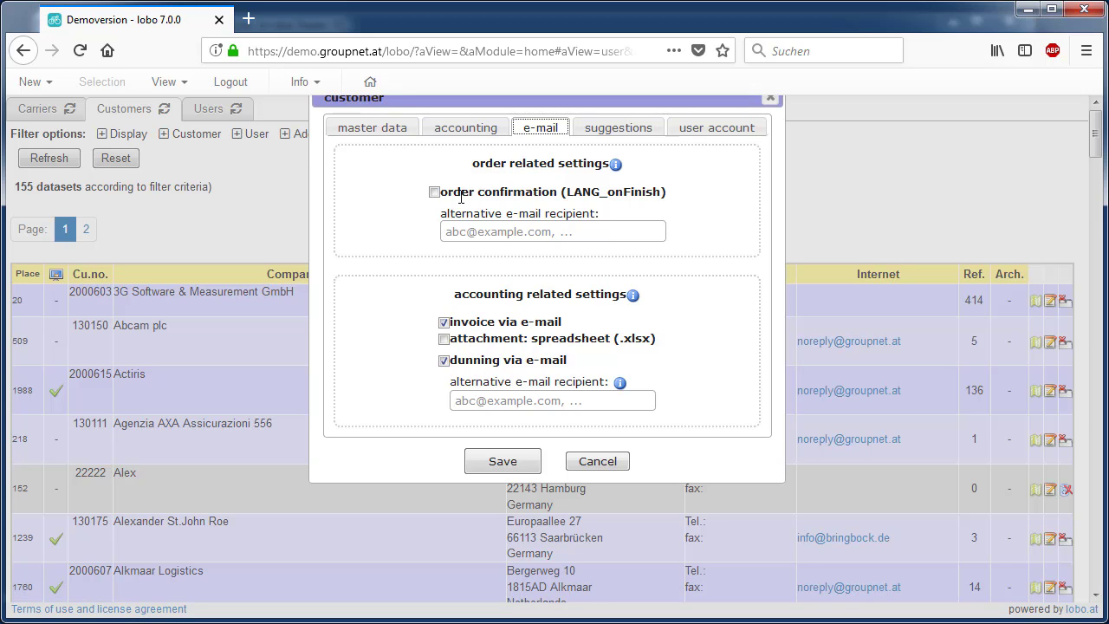
pyautogui.click(598, 461)
# Step: Return to the global options and set sending order confirmations and attaching the XLS report to invoice emails by default to true
pyautogui.click(24, 50)
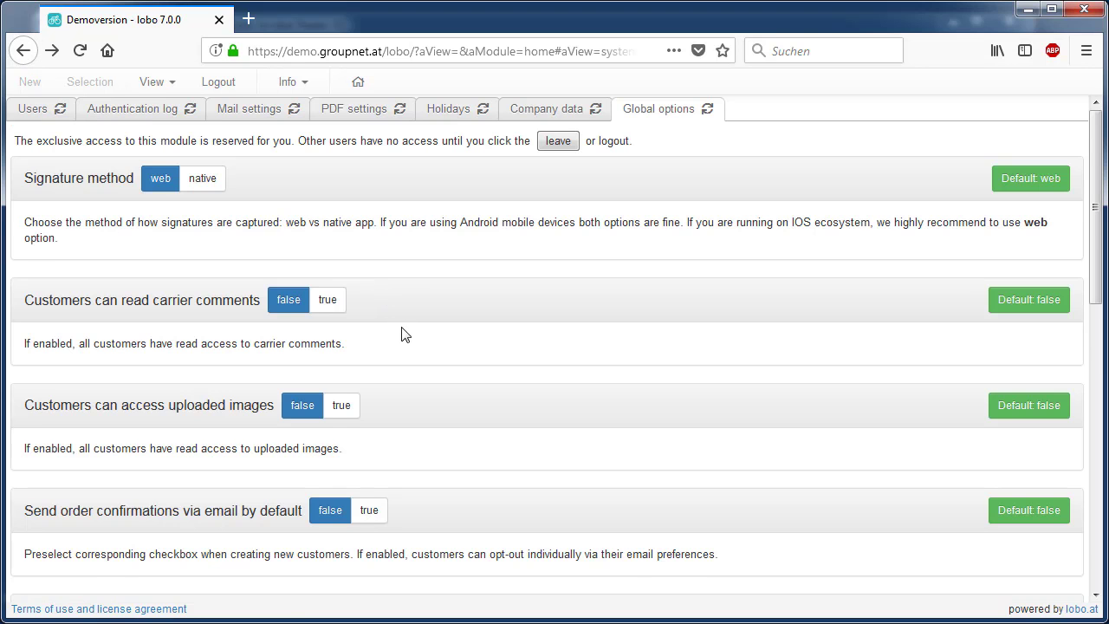
pyautogui.scroll(-5, 401, 335)
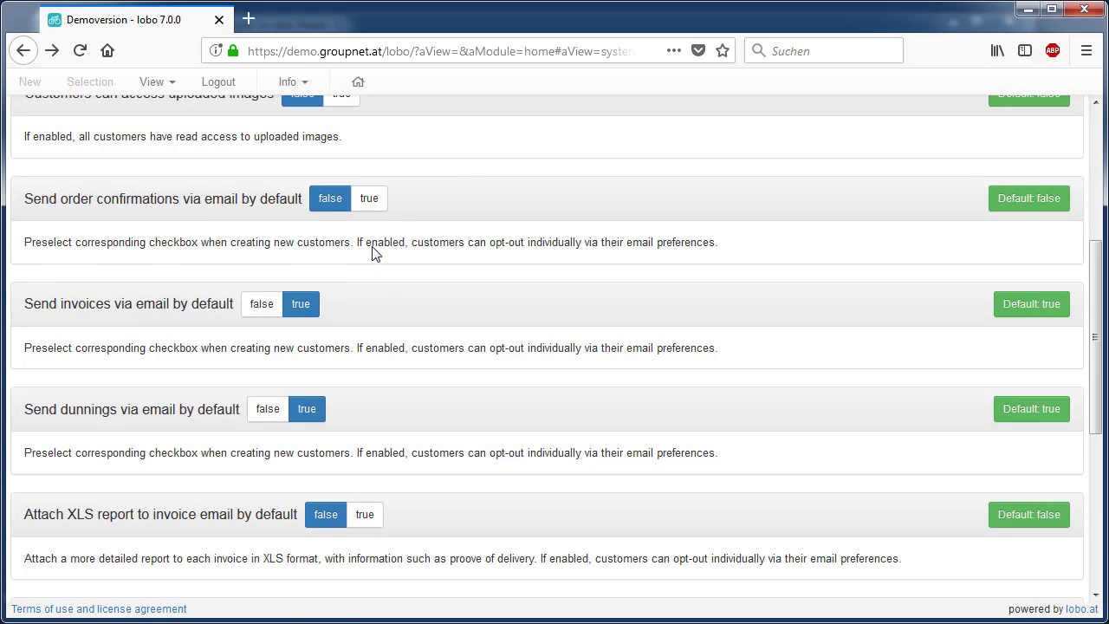
pyautogui.click(370, 201)
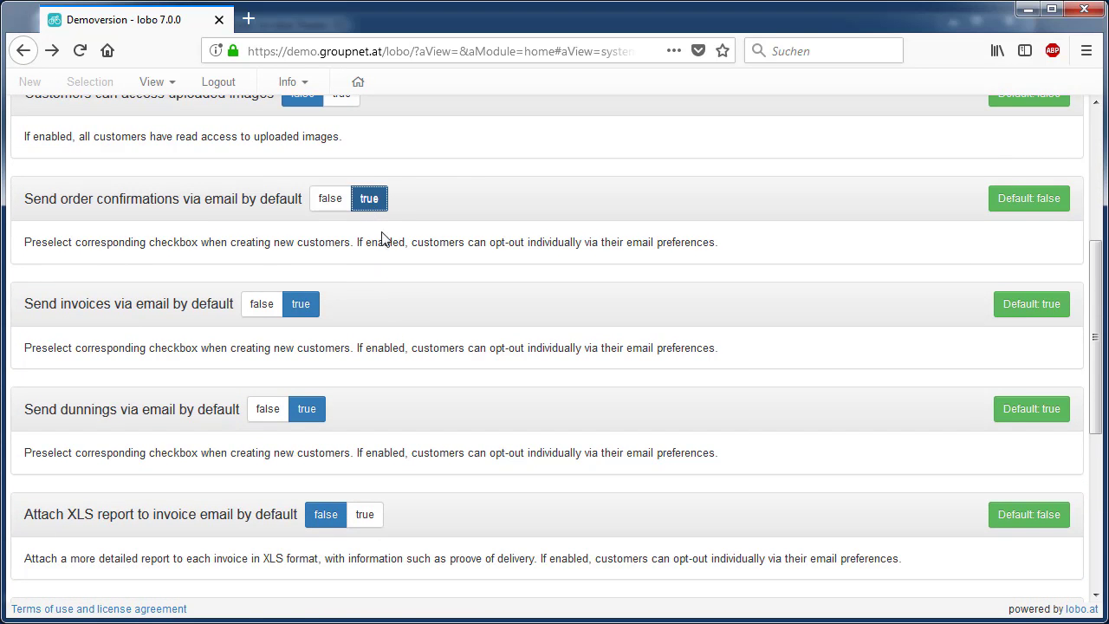
pyautogui.click(371, 515)
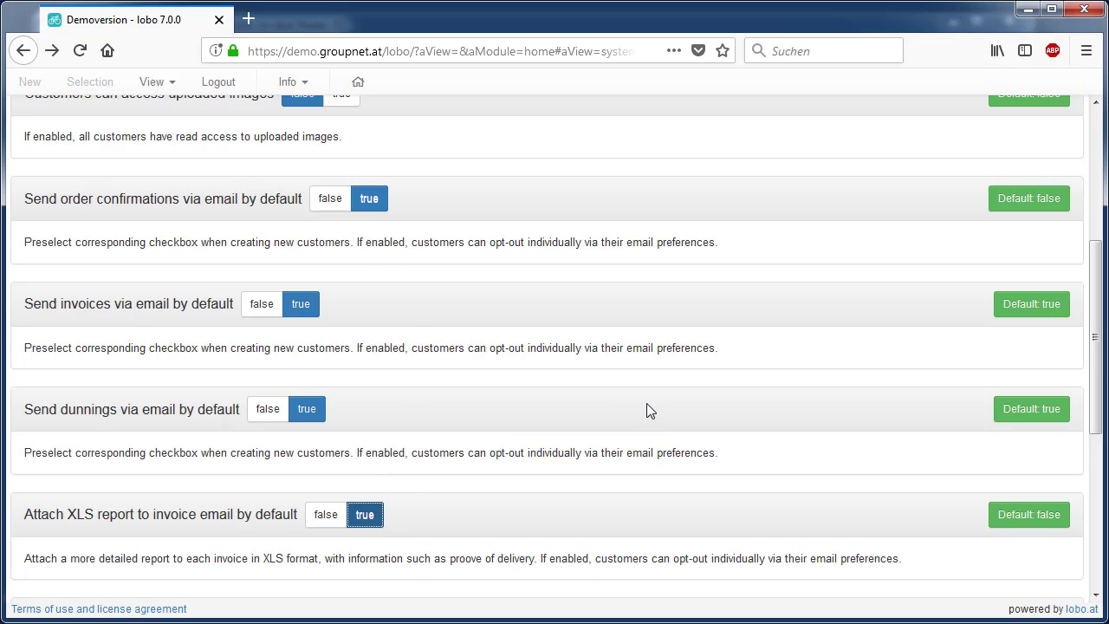
# Step: Start another new customer record to verify that its e-mail settings follow the changed defaults, and discard it
pyautogui.click(26, 50)
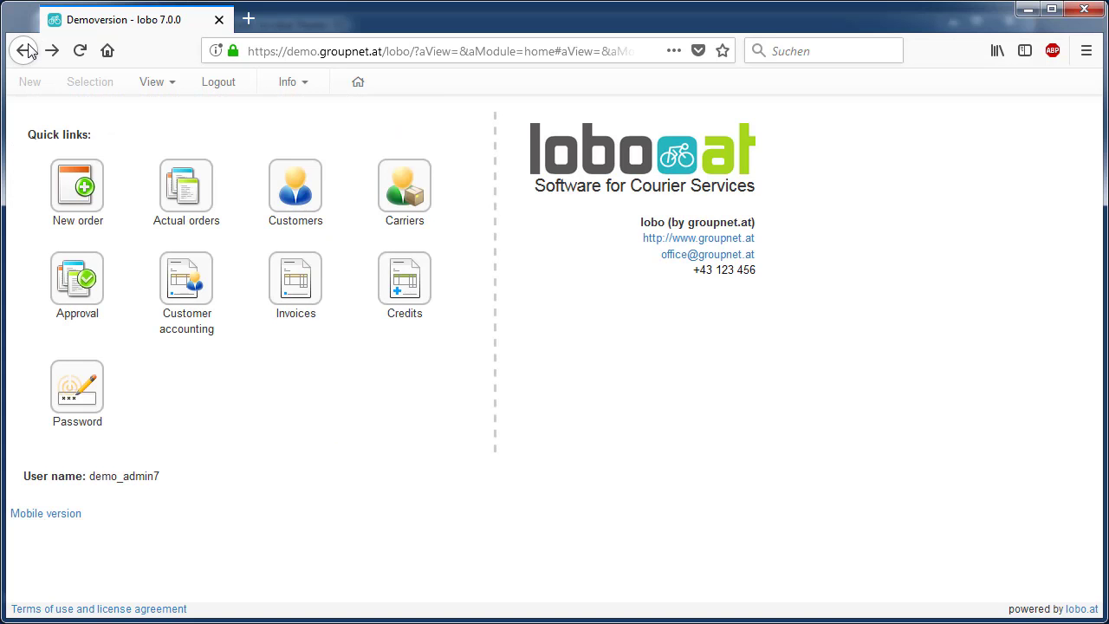
pyautogui.click(295, 201)
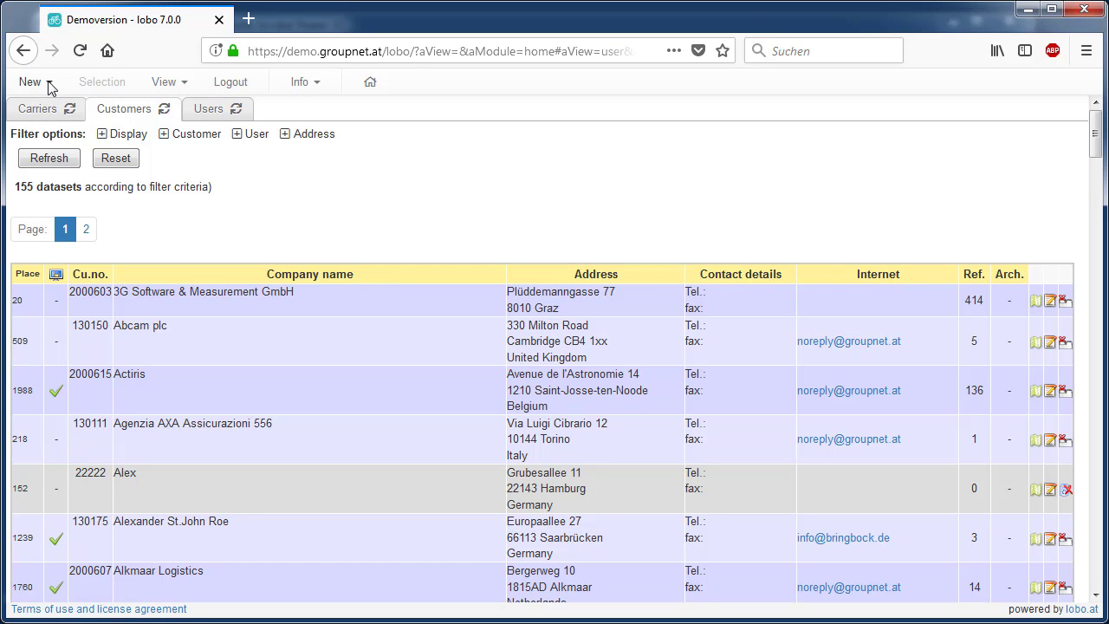
pyautogui.click(35, 83)
pyautogui.click(67, 111)
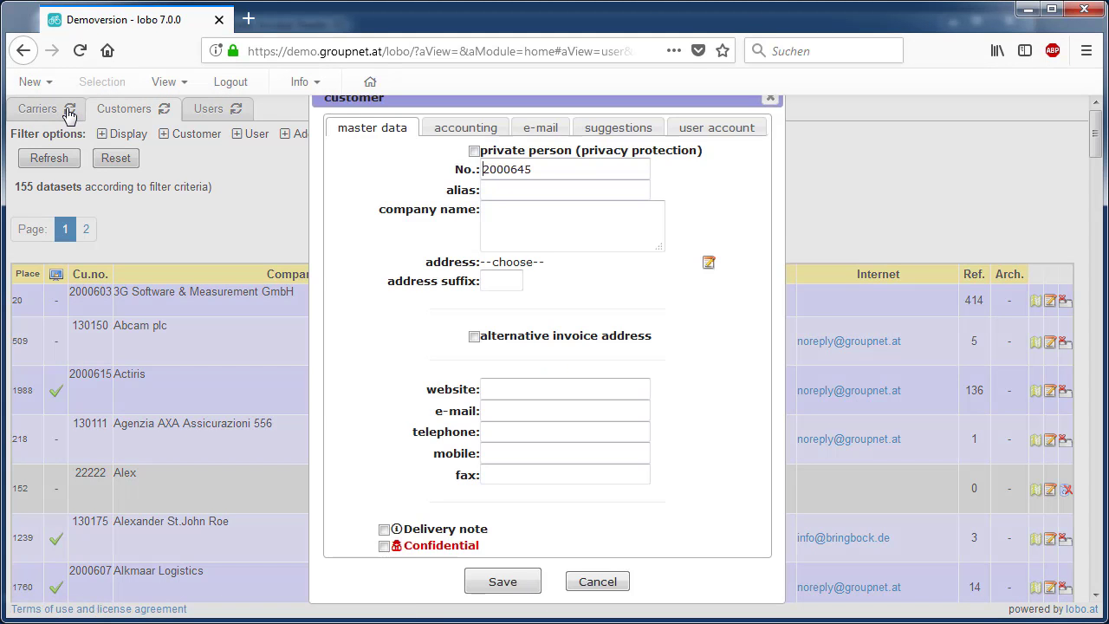
pyautogui.click(530, 127)
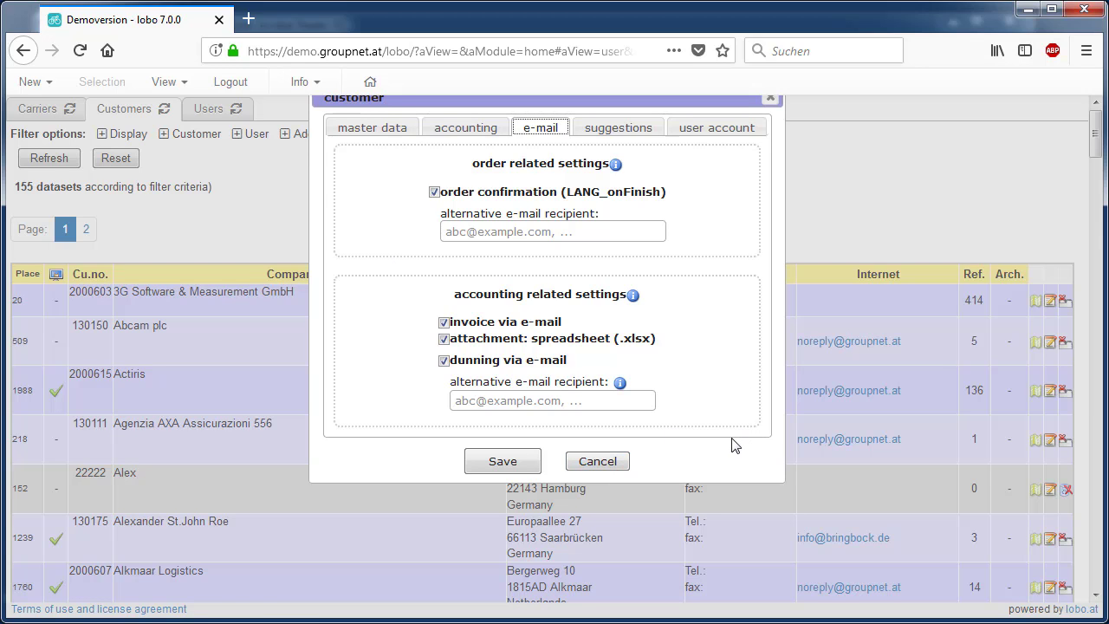
pyautogui.click(612, 463)
# Step: Filter the customers by the name groupnet and open the matching customer for editing
pyautogui.hotkey('ctrl', 'f')
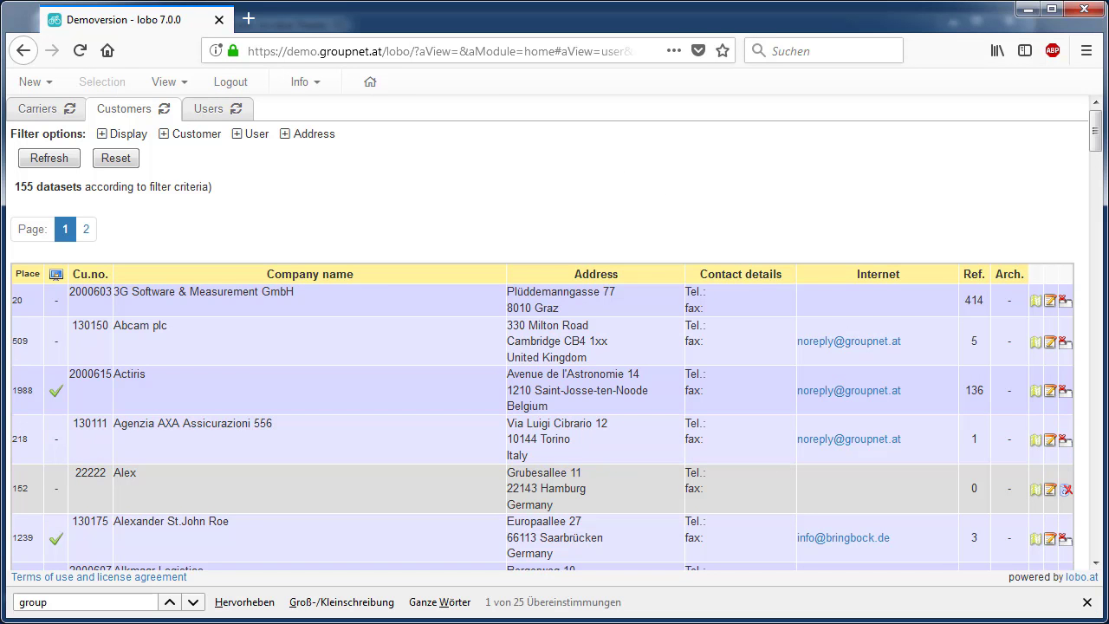
pyautogui.click(167, 135)
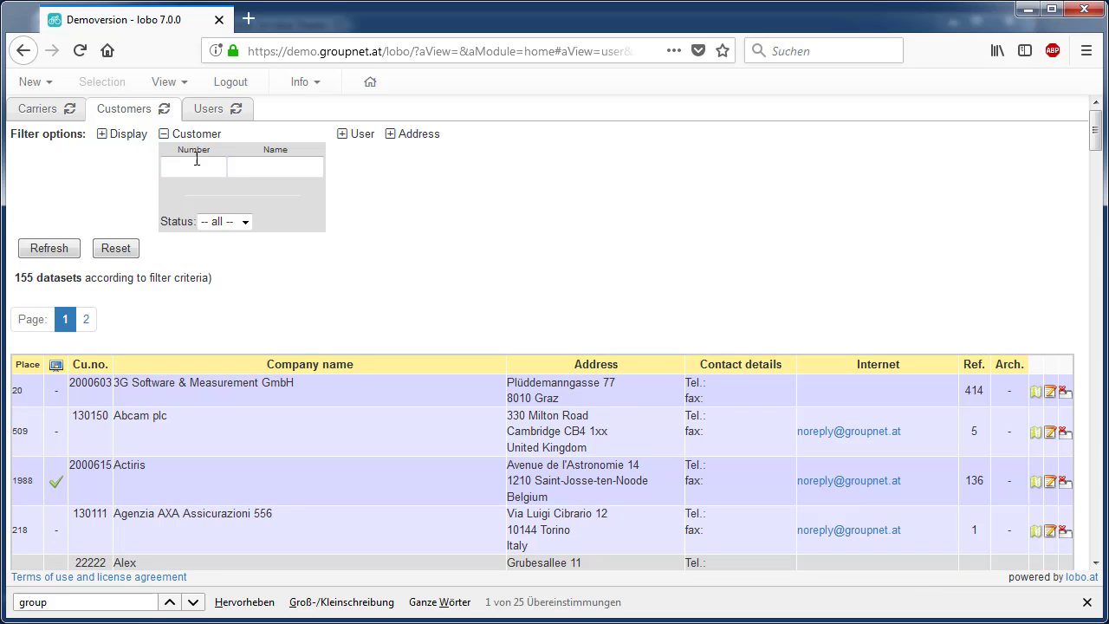
pyautogui.click(249, 175)
pyautogui.write('groupnet')
pyautogui.press('Return')
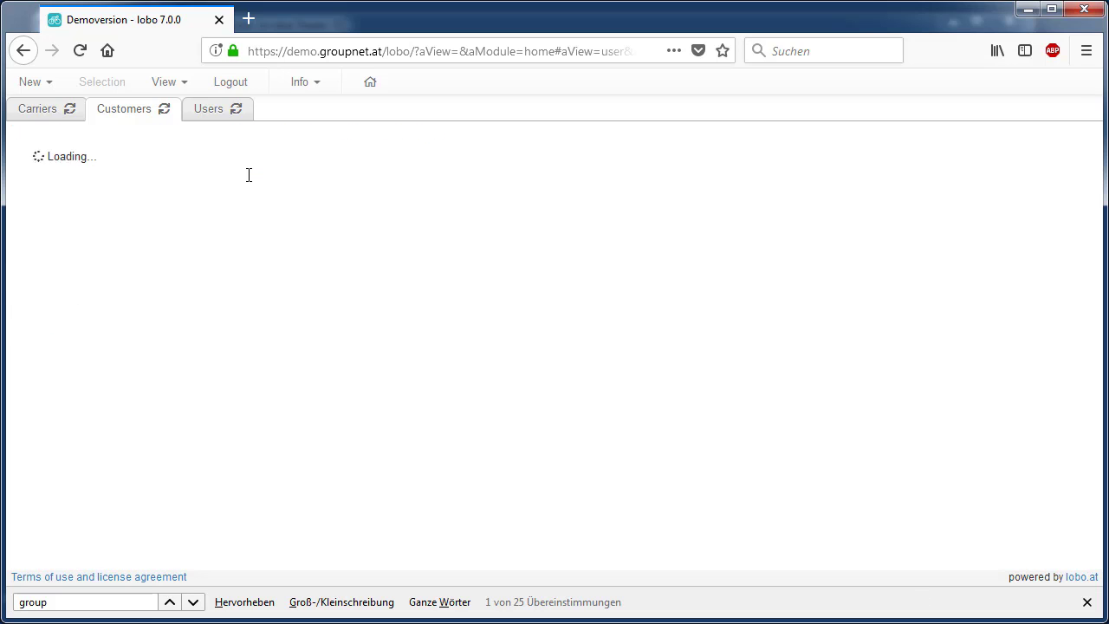
pyautogui.click(610, 303)
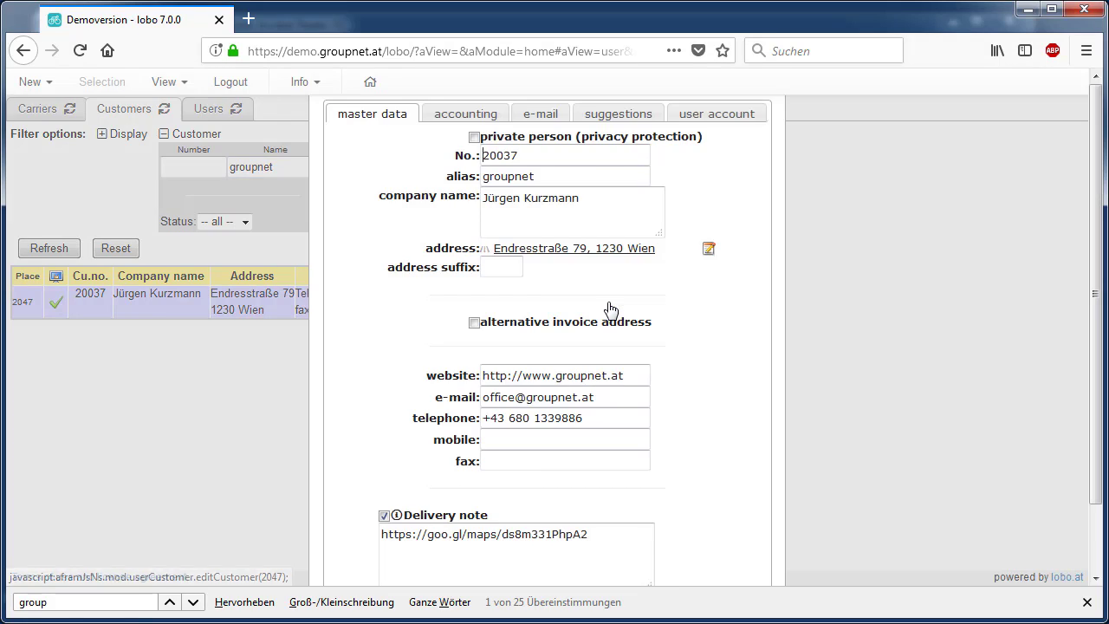
# Step: Enable the order confirmation and the spreadsheet (.xlsx) attachment in the groupnet customer's e-mail settings and save the customer
pyautogui.click(540, 115)
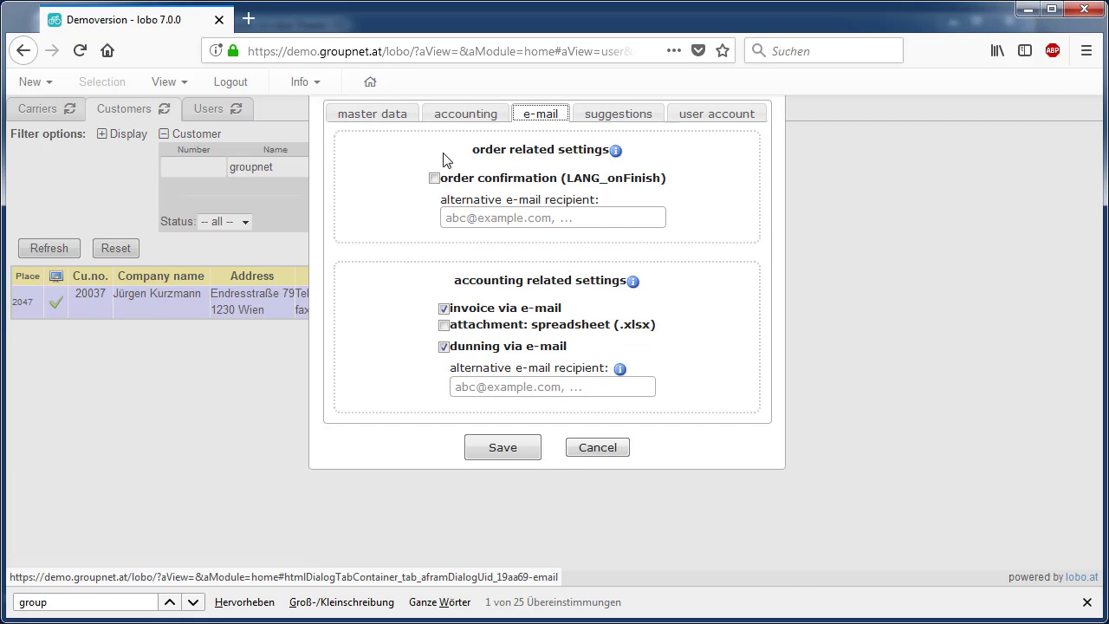
pyautogui.click(434, 179)
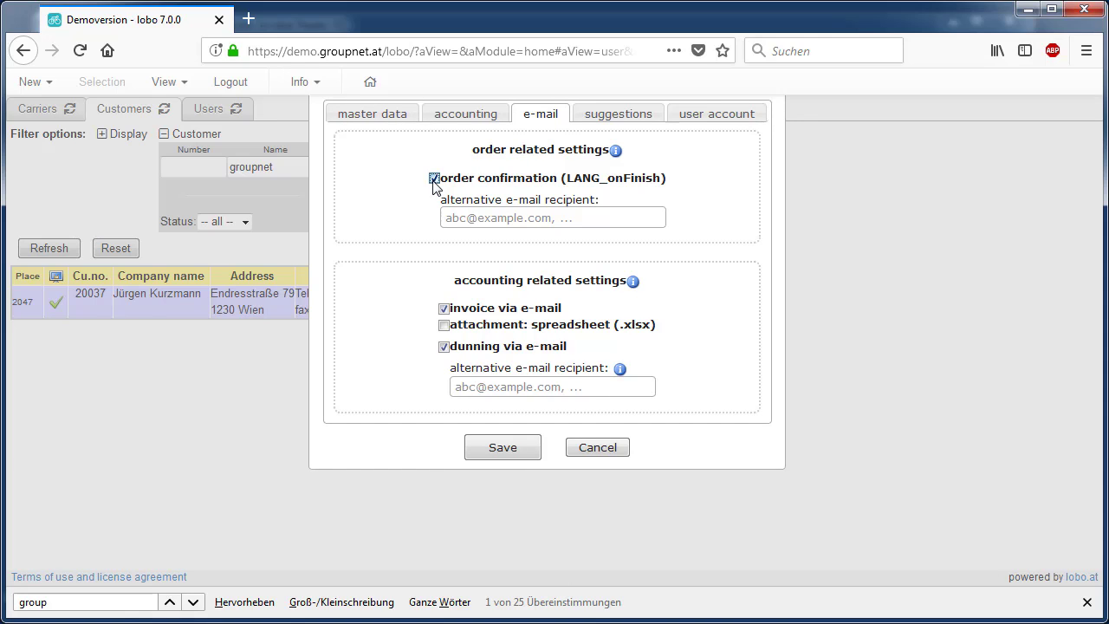
pyautogui.click(444, 326)
pyautogui.click(521, 445)
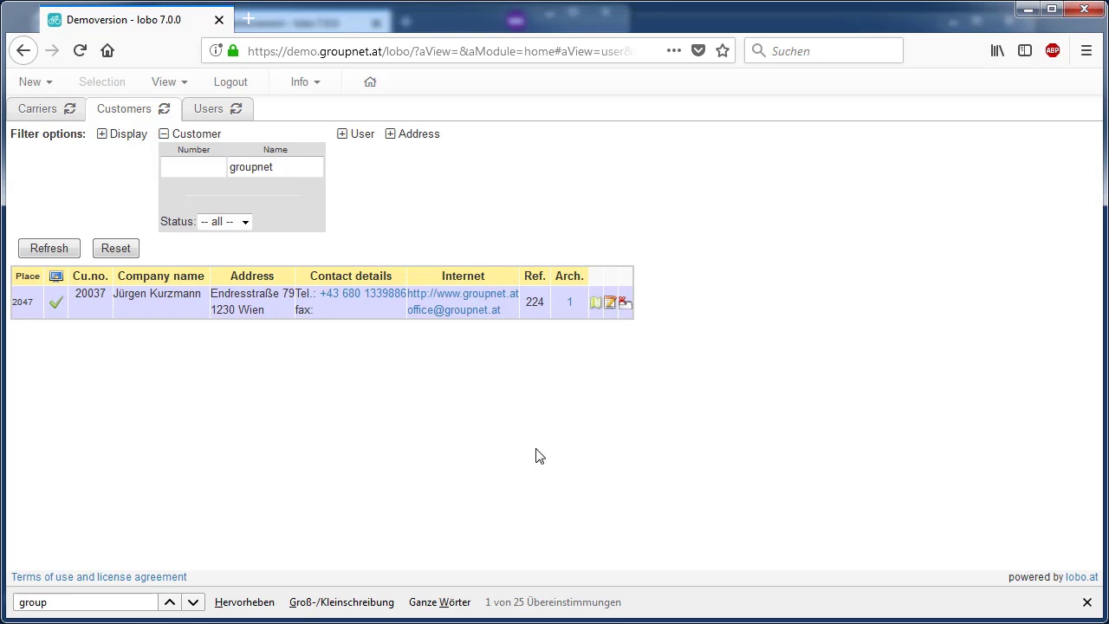
# Step: Open the list of actual orders
pyautogui.click(180, 85)
pyautogui.moveTo(224, 139)
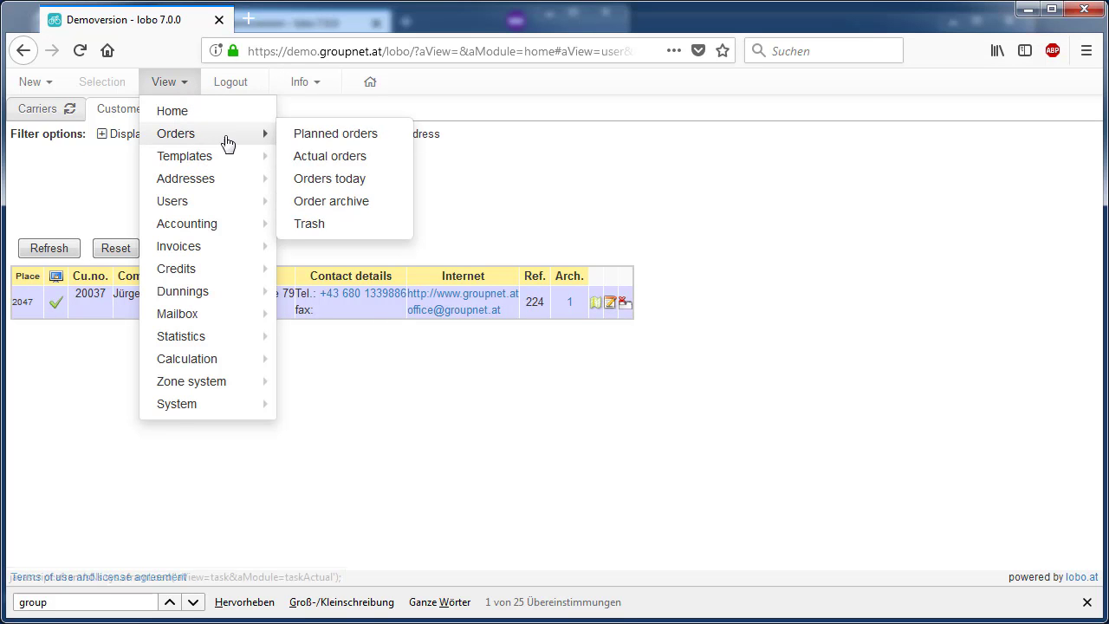
pyautogui.click(316, 156)
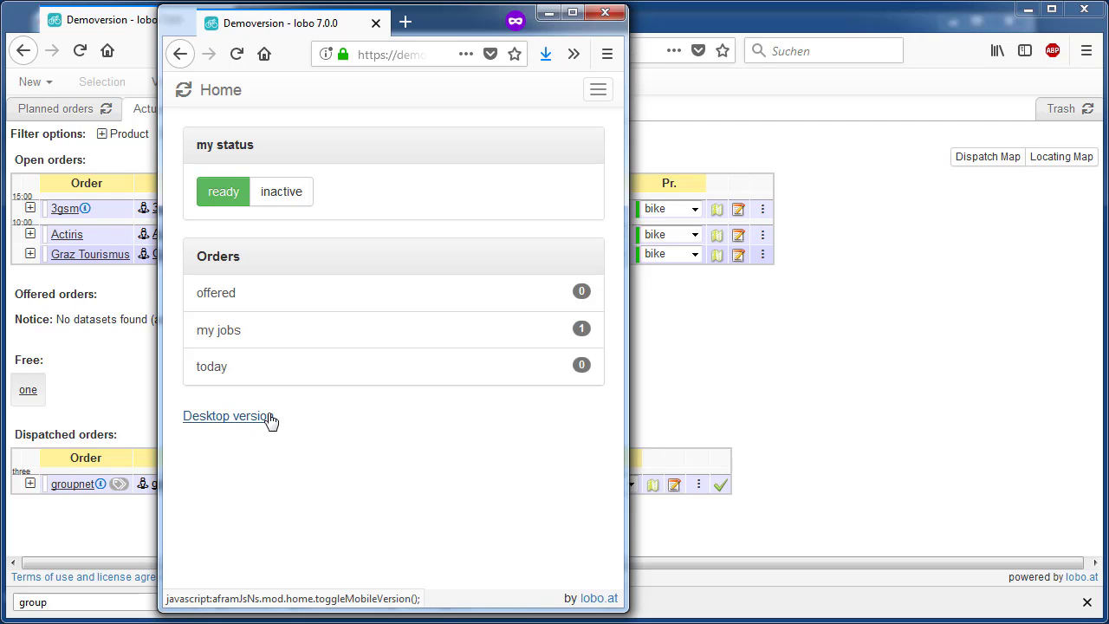
# Step: In the courier's mobile version, open my jobs and mark the groupnet pickup stop as done
pyautogui.click(359, 330)
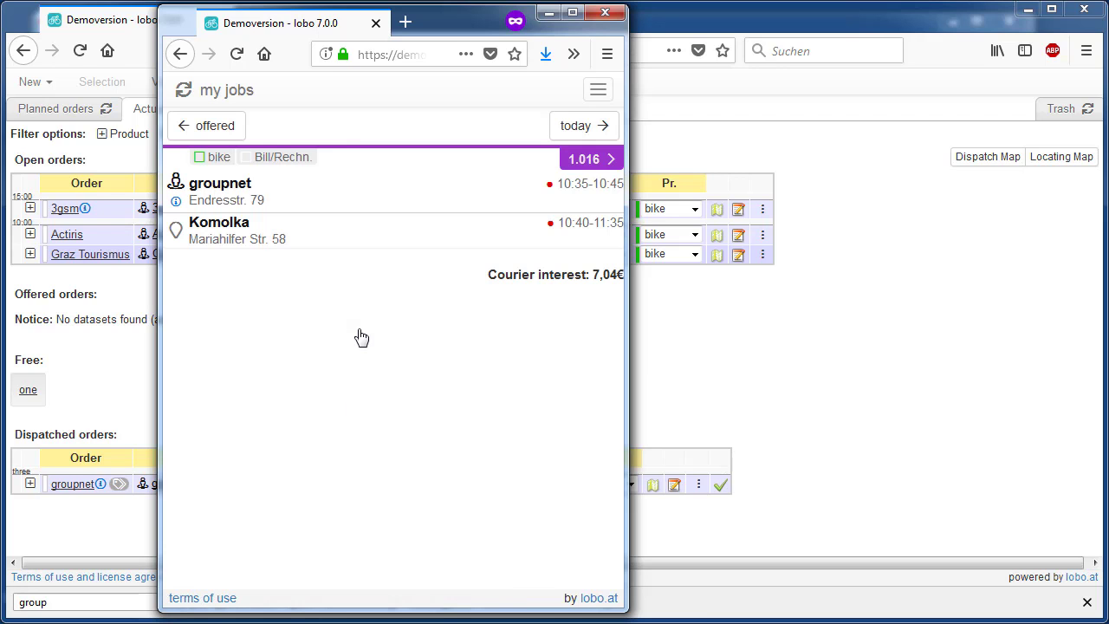
pyautogui.click(304, 206)
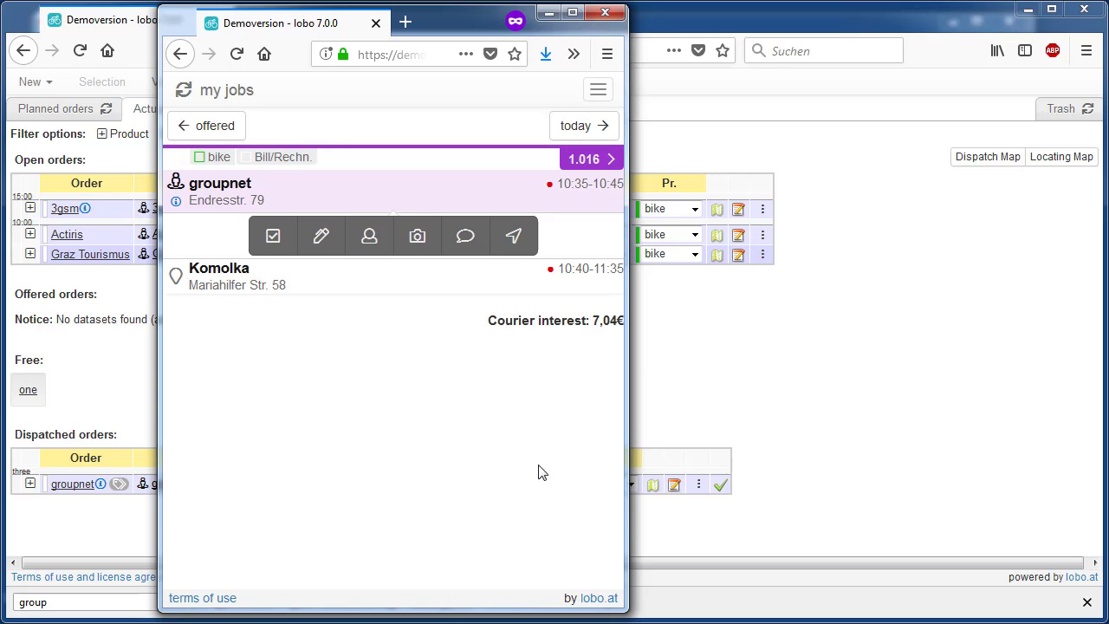
pyautogui.click(273, 238)
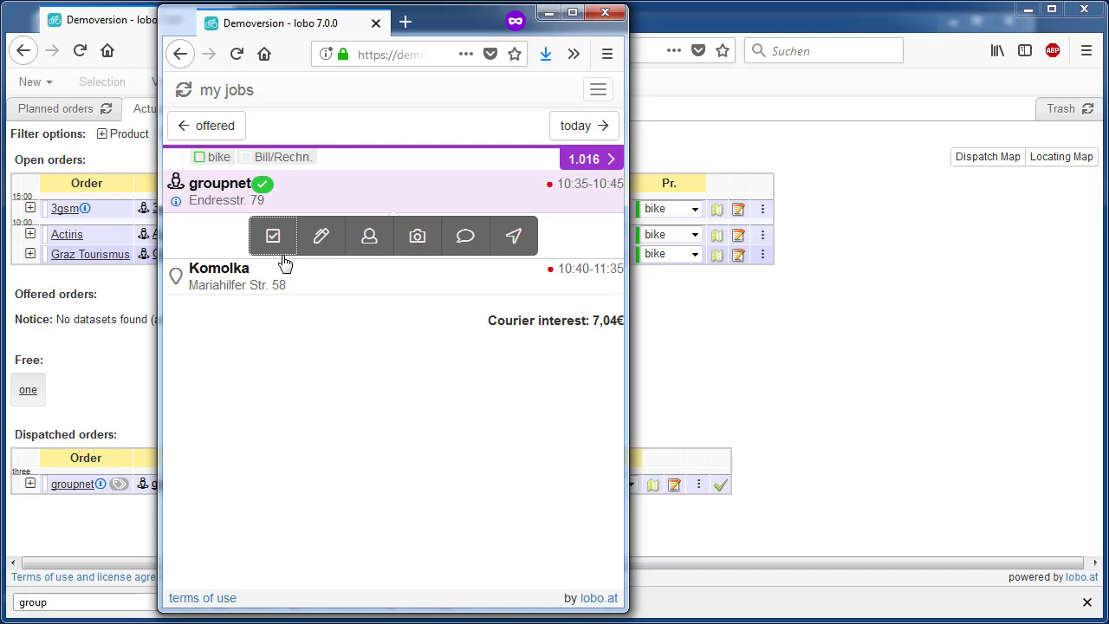
# Step: Capture a handwritten signature for the groupnet stop and confirm it
pyautogui.click(328, 251)
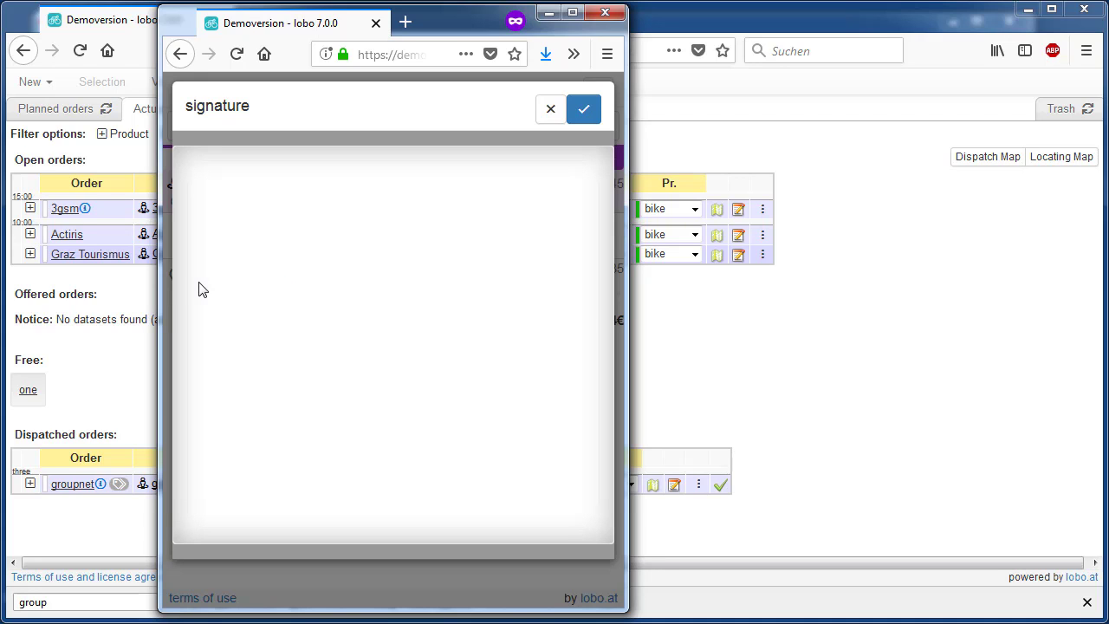
pyautogui.moveTo(218, 273)
pyautogui.mouseDown()
pyautogui.moveTo(258, 241)
pyautogui.moveTo(250, 342)
pyautogui.moveTo(324, 319)
pyautogui.mouseUp()
pyautogui.moveTo(302, 272); pyautogui.dragTo(305, 275)
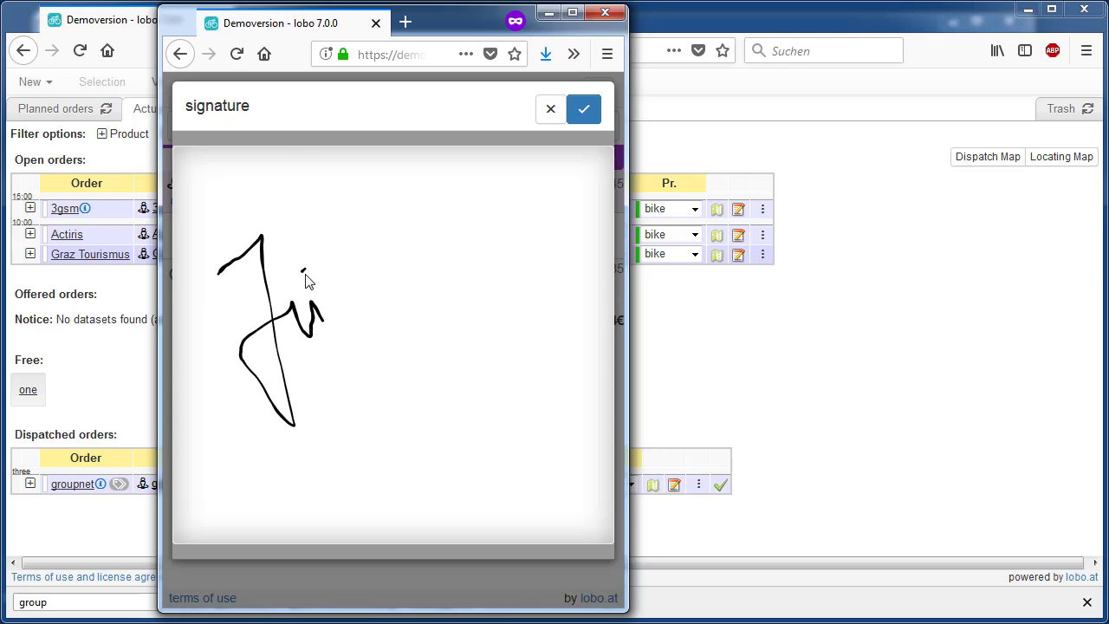
pyautogui.moveTo(324, 319)
pyautogui.mouseDown()
pyautogui.moveTo(409, 355)
pyautogui.moveTo(425, 338)
pyautogui.moveTo(549, 454)
pyautogui.mouseUp()
pyautogui.moveTo(487, 197)
pyautogui.mouseDown()
pyautogui.moveTo(535, 230)
pyautogui.moveTo(482, 205)
pyautogui.moveTo(493, 253)
pyautogui.moveTo(507, 251)
pyautogui.mouseUp()
pyautogui.click(482, 226)
pyautogui.click(510, 231)
pyautogui.click(585, 115)
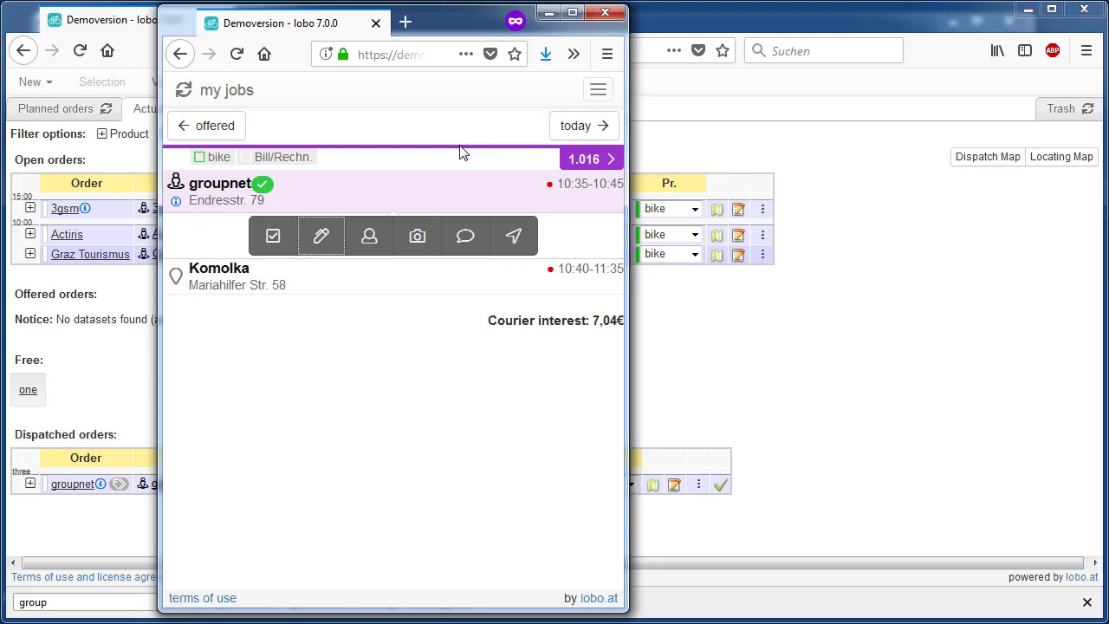
# Step: Refresh my jobs and view the signature stored for the groupnet stop
pyautogui.click(191, 91)
pyautogui.click(292, 204)
pyautogui.click(320, 236)
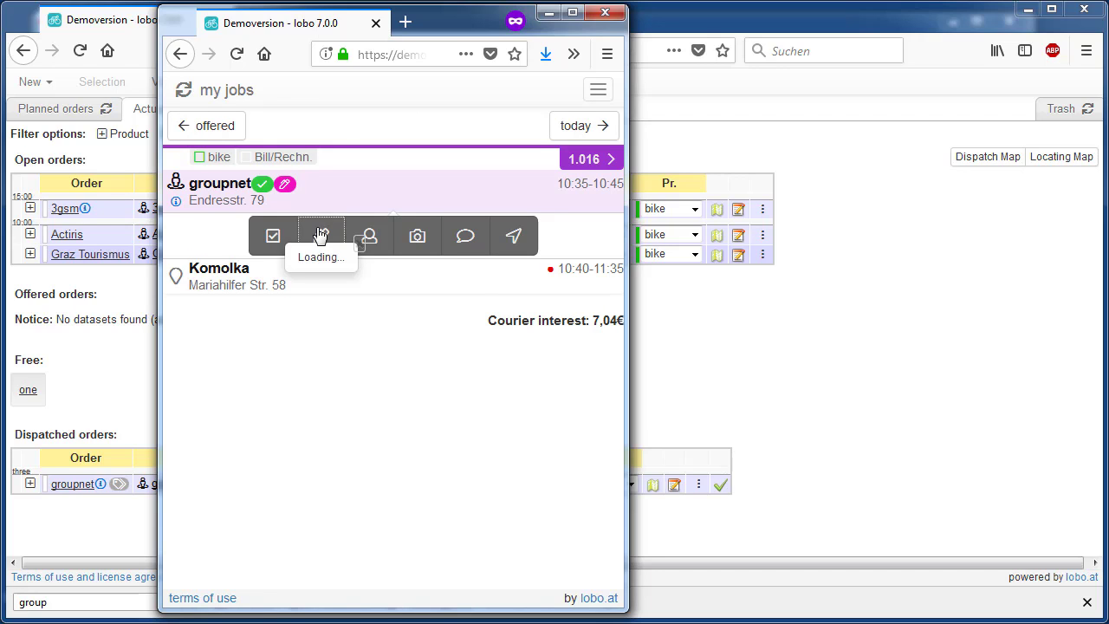
pyautogui.click(553, 374)
# Step: Mark the Komolka delivery stop as done and delete its delivery time again
pyautogui.click(286, 283)
pyautogui.click(273, 273)
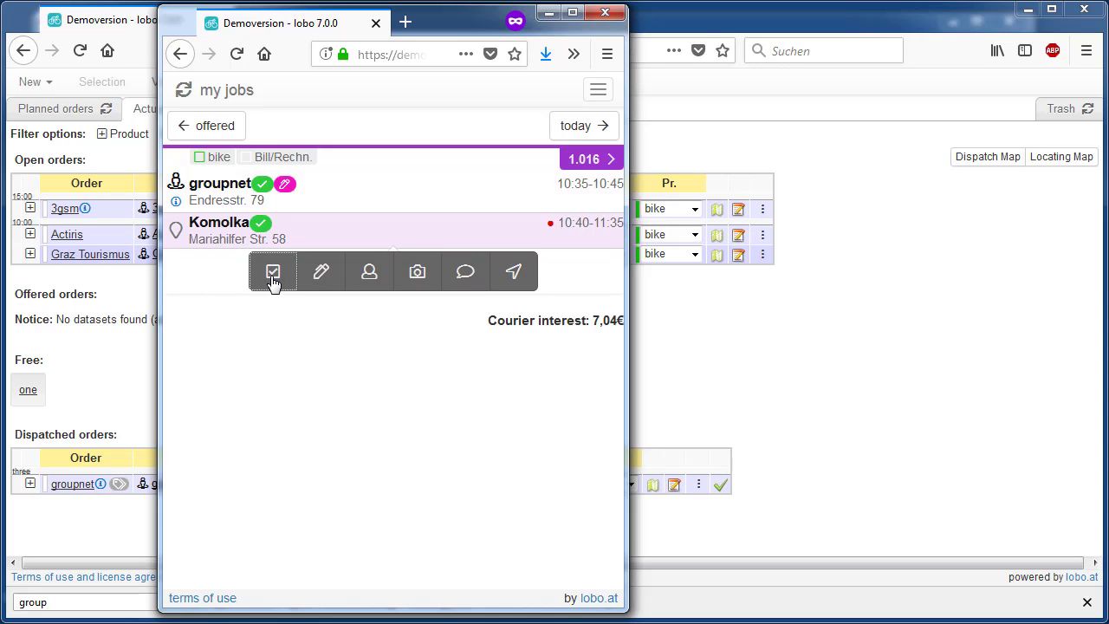
pyautogui.click(273, 276)
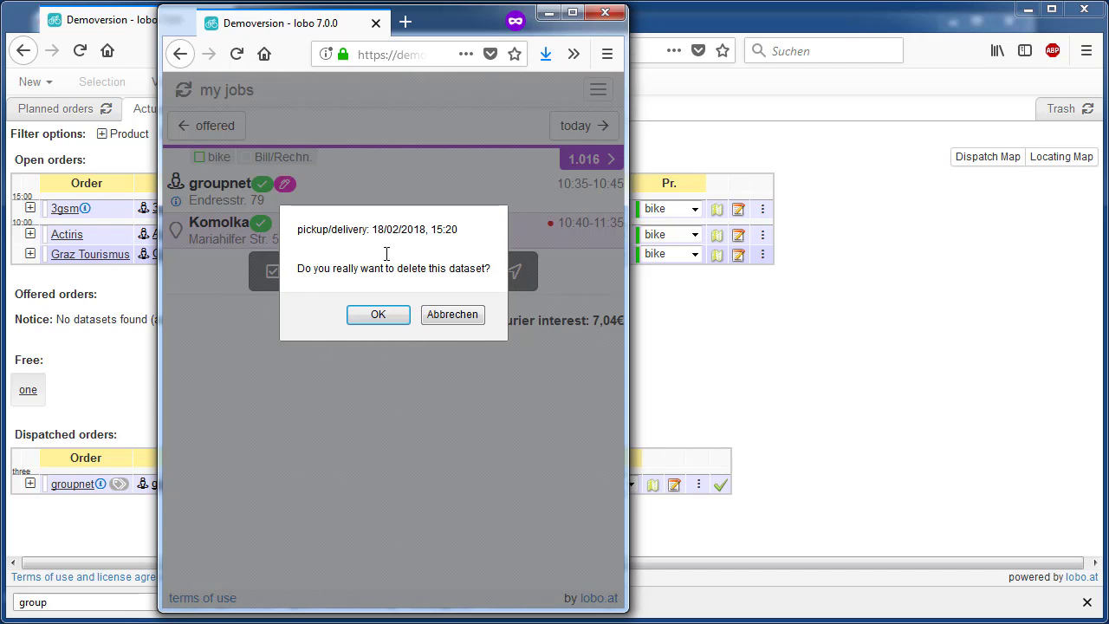
pyautogui.click(400, 318)
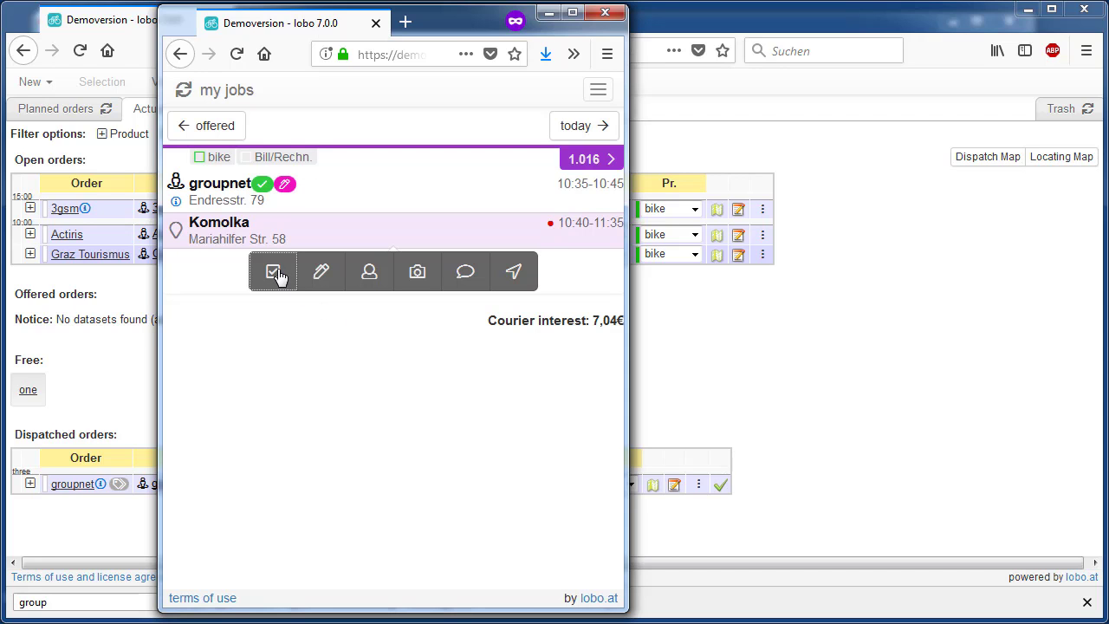
# Step: Capture a handwritten signature for the Komolka delivery stop and confirm it
pyautogui.click(338, 281)
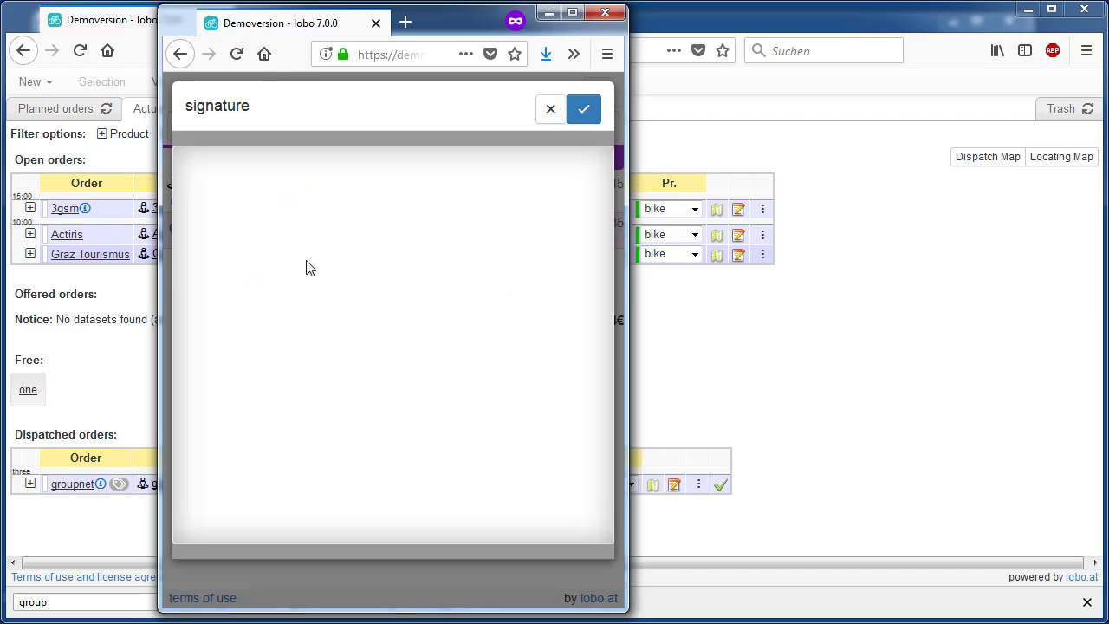
pyautogui.moveTo(241, 280)
pyautogui.mouseDown()
pyautogui.moveTo(384, 366)
pyautogui.moveTo(476, 379)
pyautogui.mouseUp()
pyautogui.moveTo(435, 255); pyautogui.dragTo(448, 305)
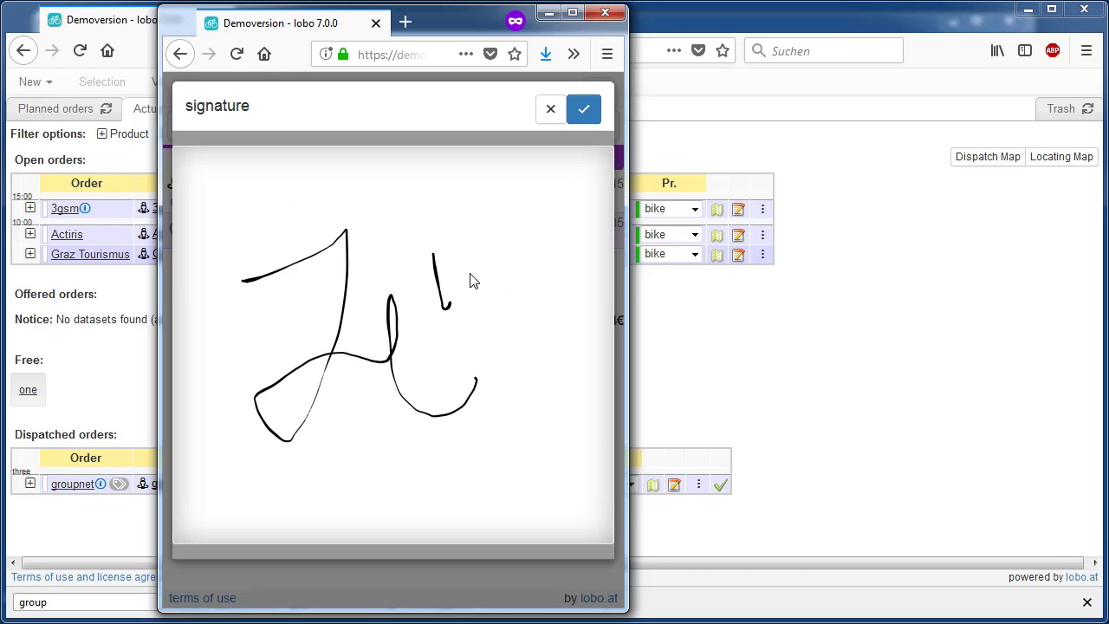
pyautogui.moveTo(467, 264); pyautogui.dragTo(498, 355)
pyautogui.click(583, 113)
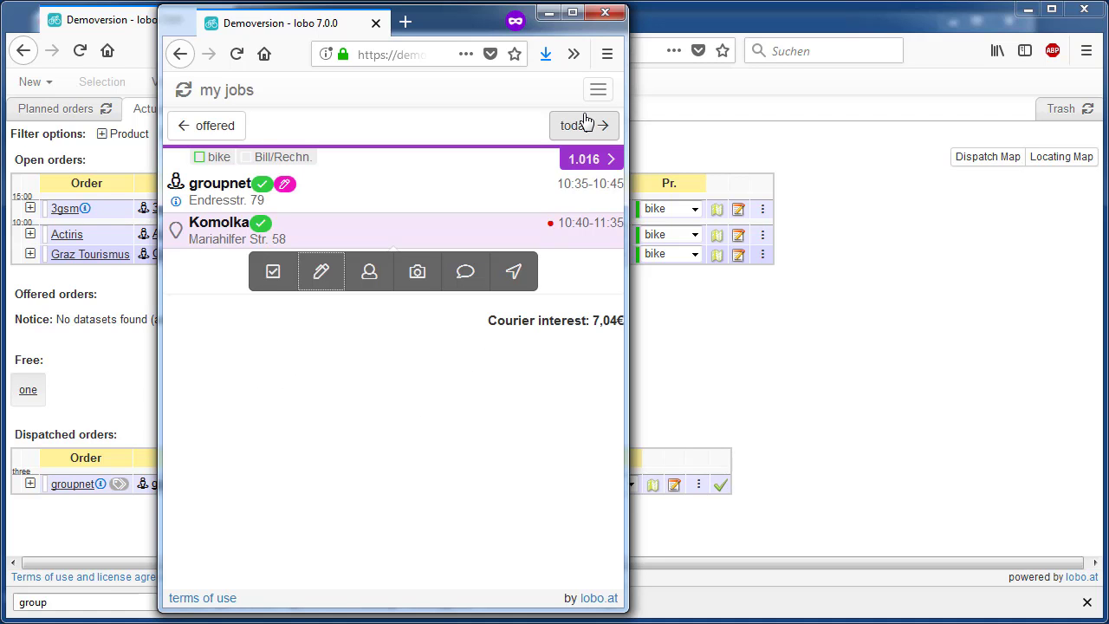
# Step: Finish the whole order in my jobs and switch to the order confirmation e-mail in the mail program
pyautogui.click(589, 160)
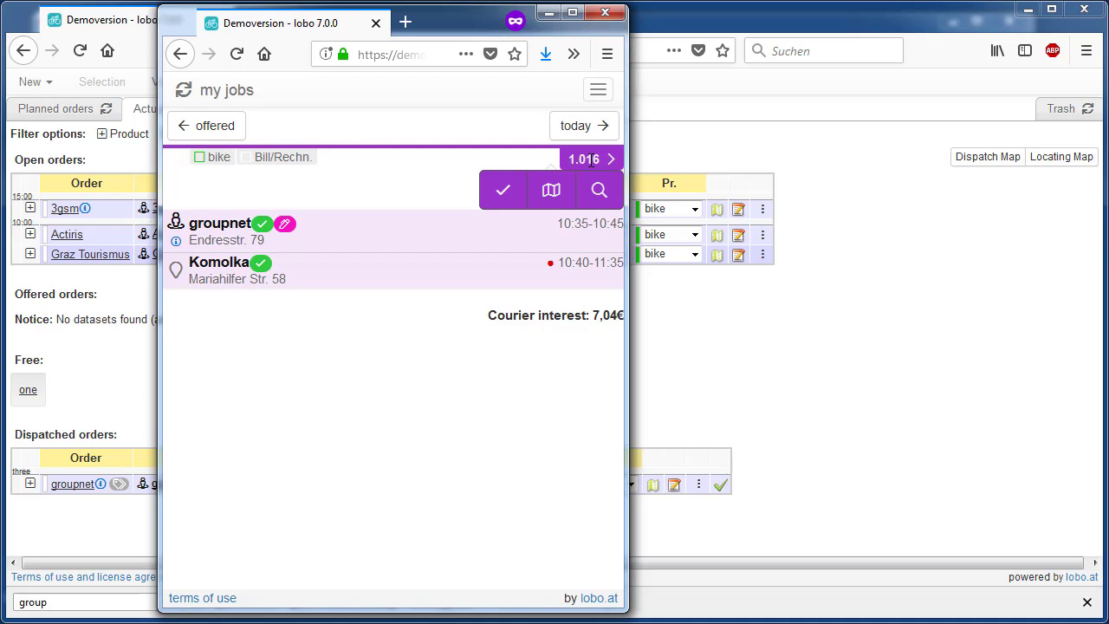
pyautogui.click(506, 191)
pyautogui.click(578, 212)
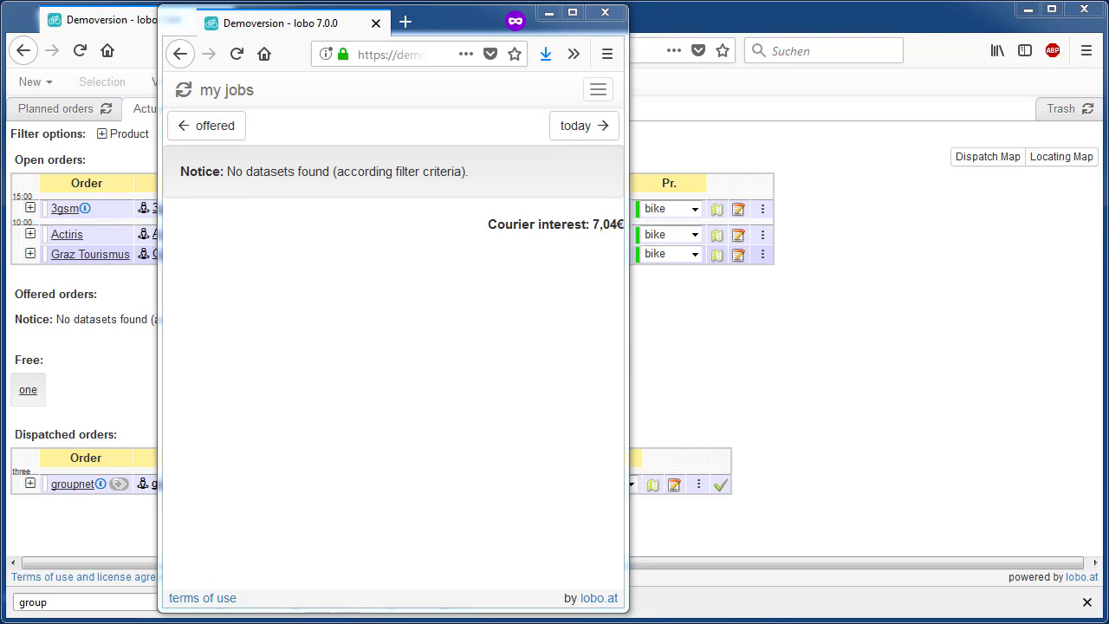
pyautogui.hotkey('alt', 'Tab')
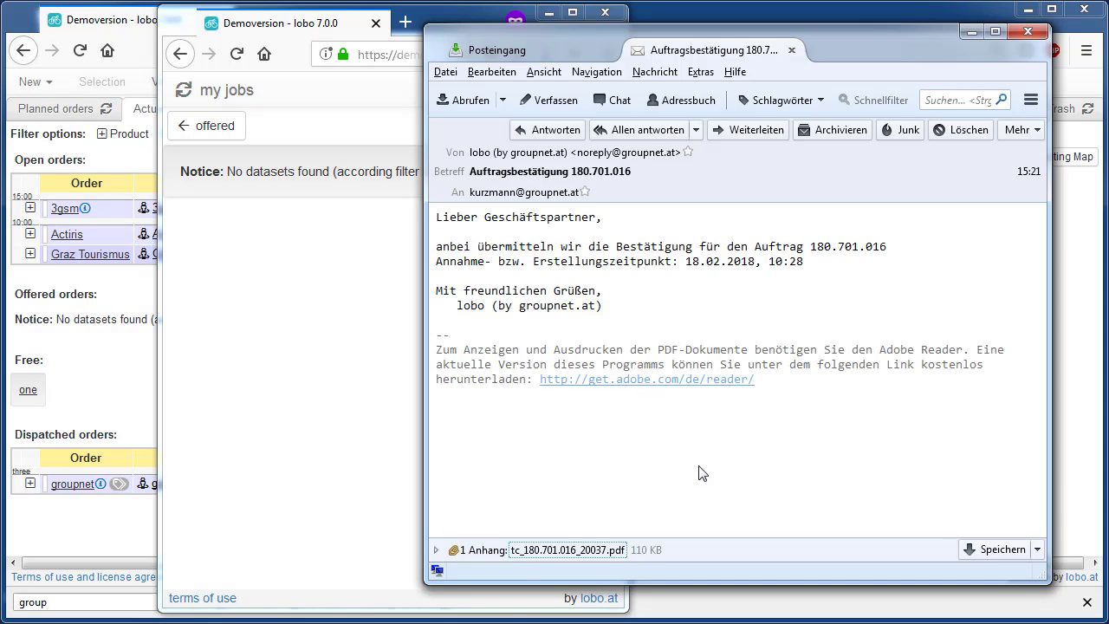
# Step: Open the order confirmation's PDF attachment and check the price details and the signatures captured for both stops
pyautogui.click(587, 551)
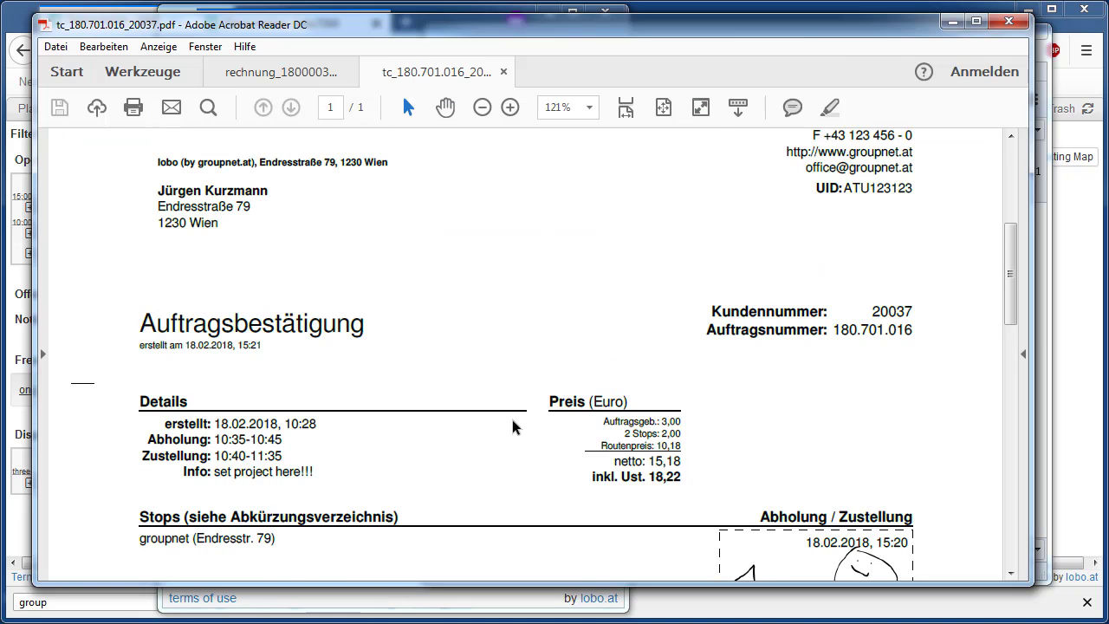
pyautogui.scroll(-5, 512, 421)
pyautogui.scroll(-3, 514, 423)
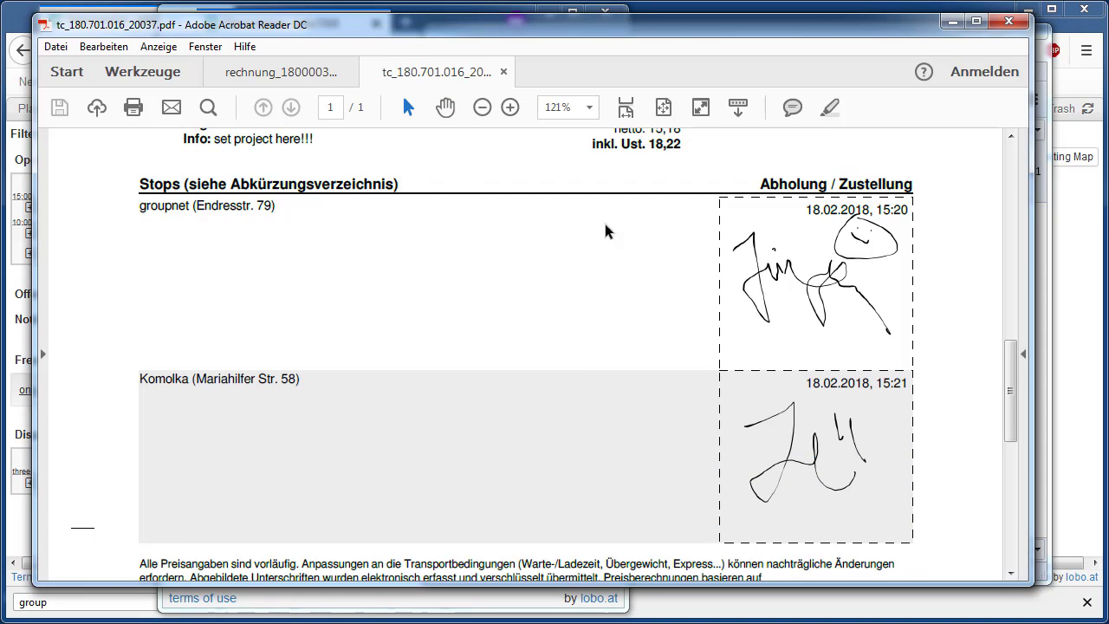
pyautogui.scroll(-1, 473, 405)
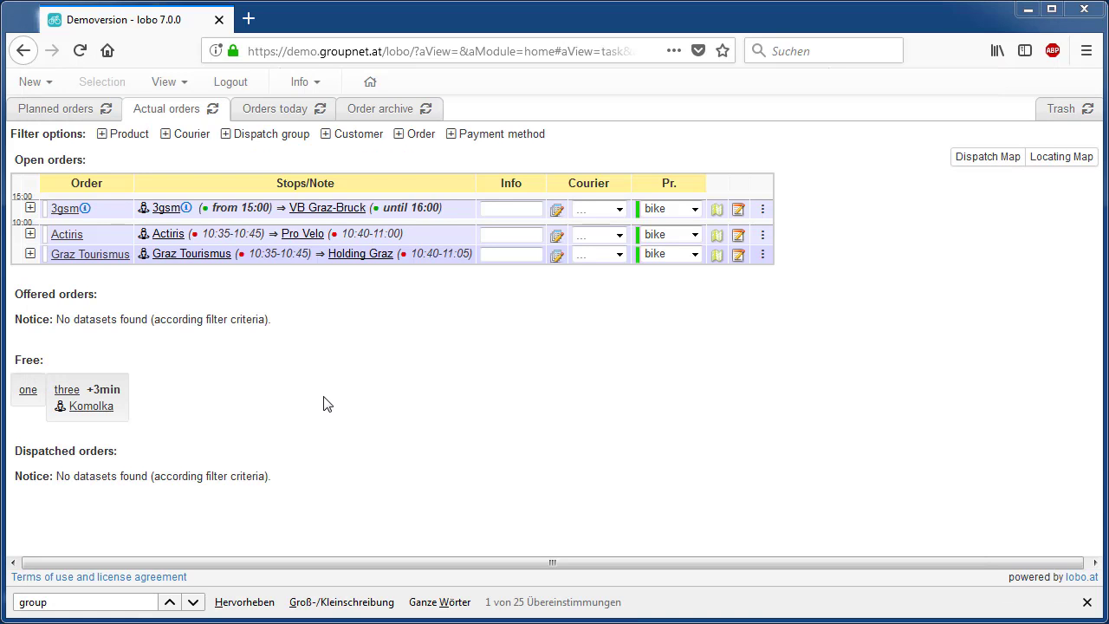
# Step: List the orders awaiting accounting approval for 18/02/2018 to 19/02/2018 and approve the finished groupnet order
pyautogui.click(183, 92)
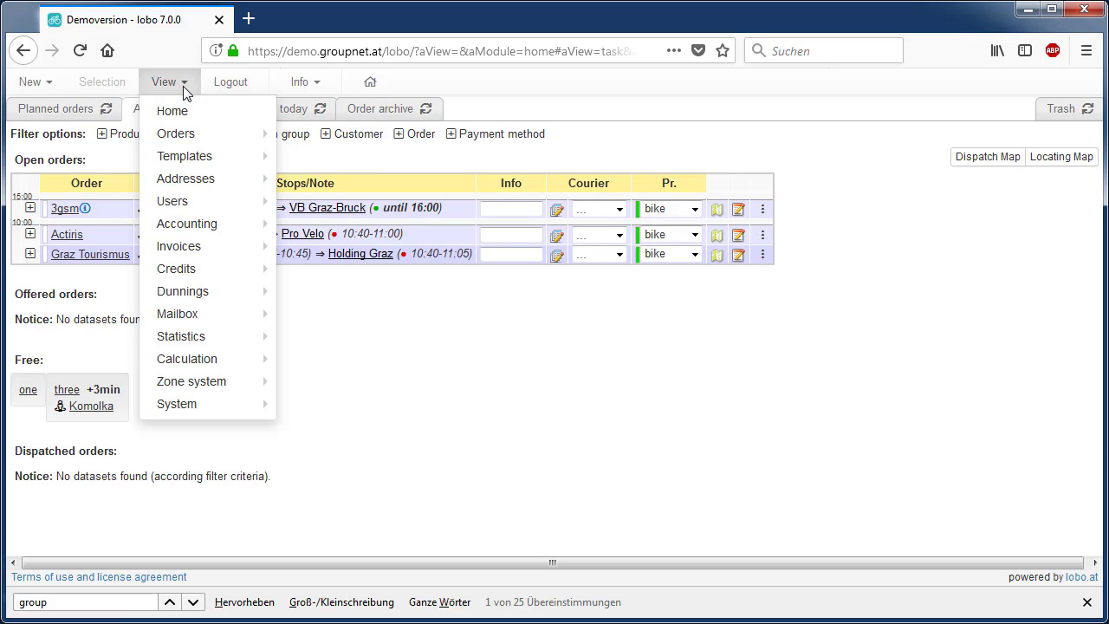
pyautogui.moveTo(205, 225)
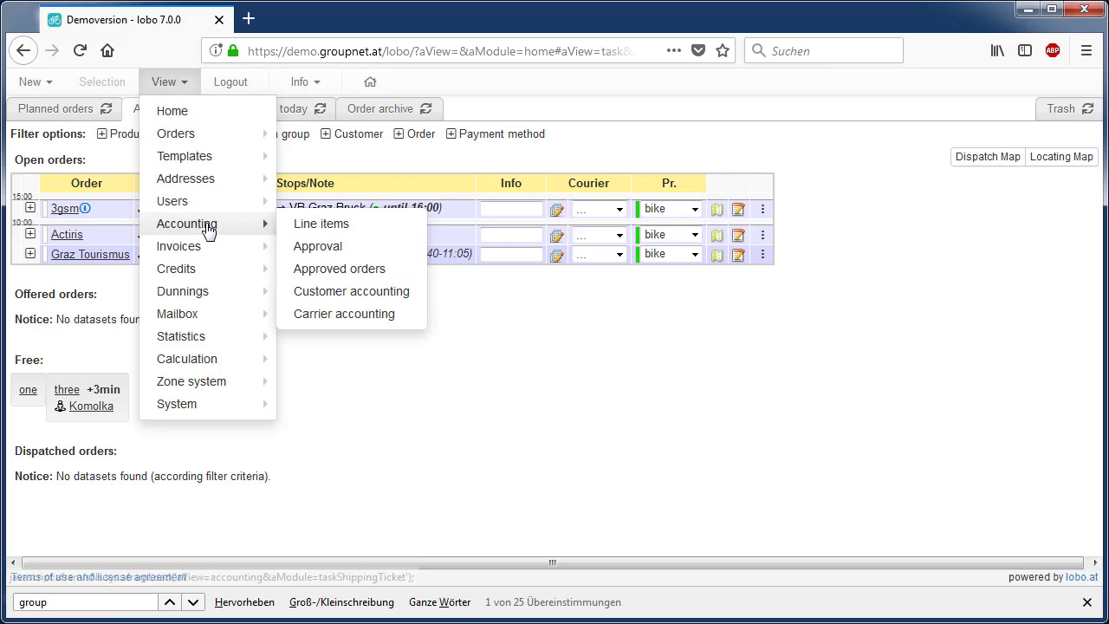
pyautogui.click(351, 249)
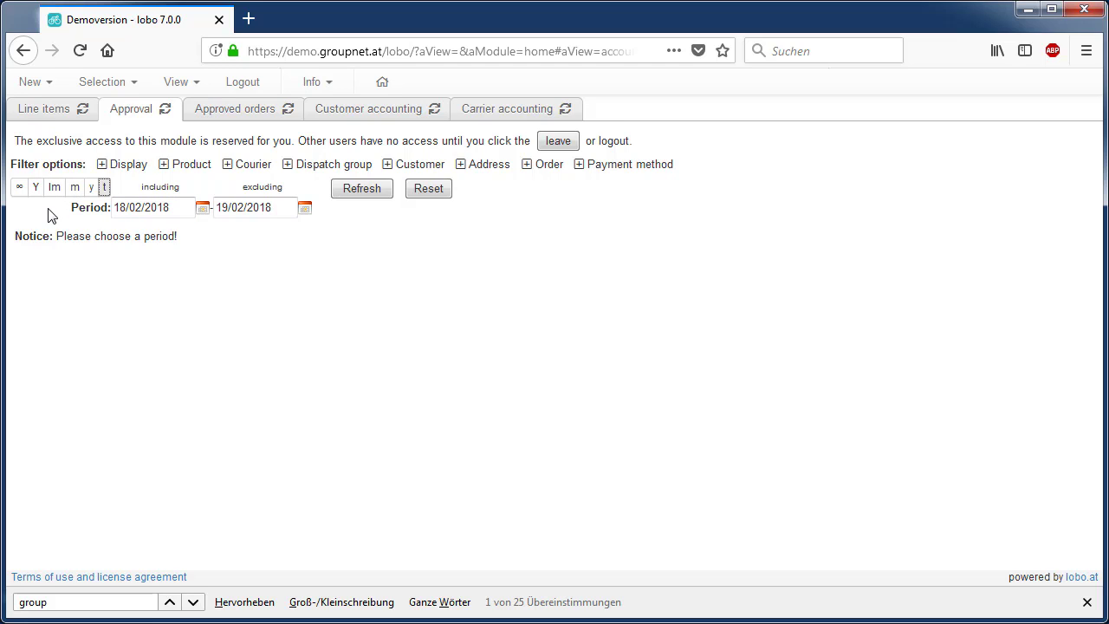
pyautogui.click(366, 189)
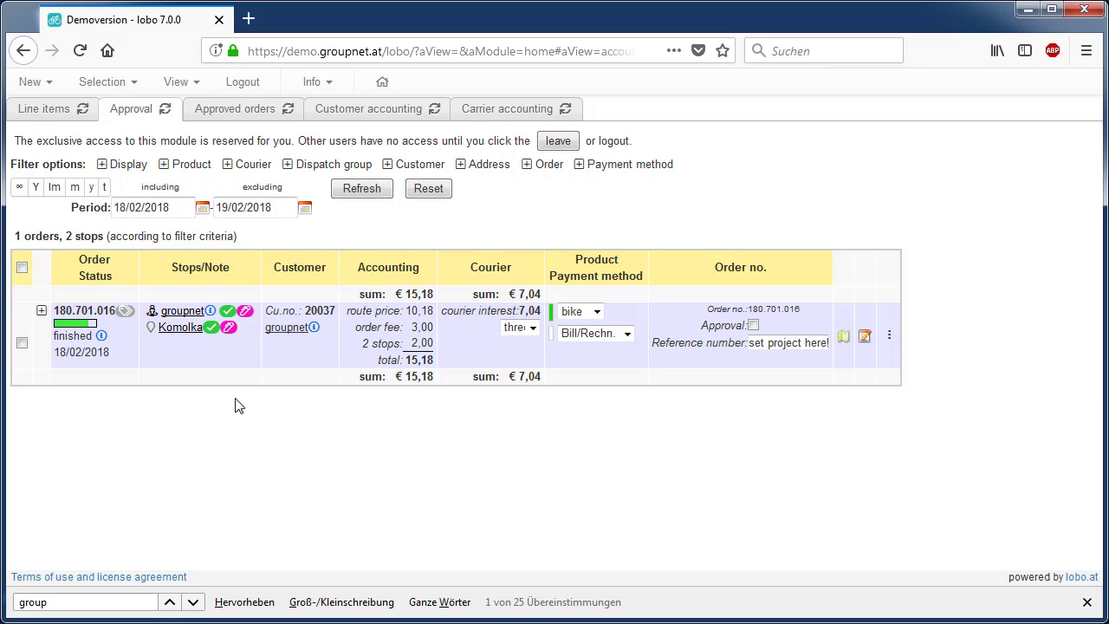
pyautogui.click(753, 325)
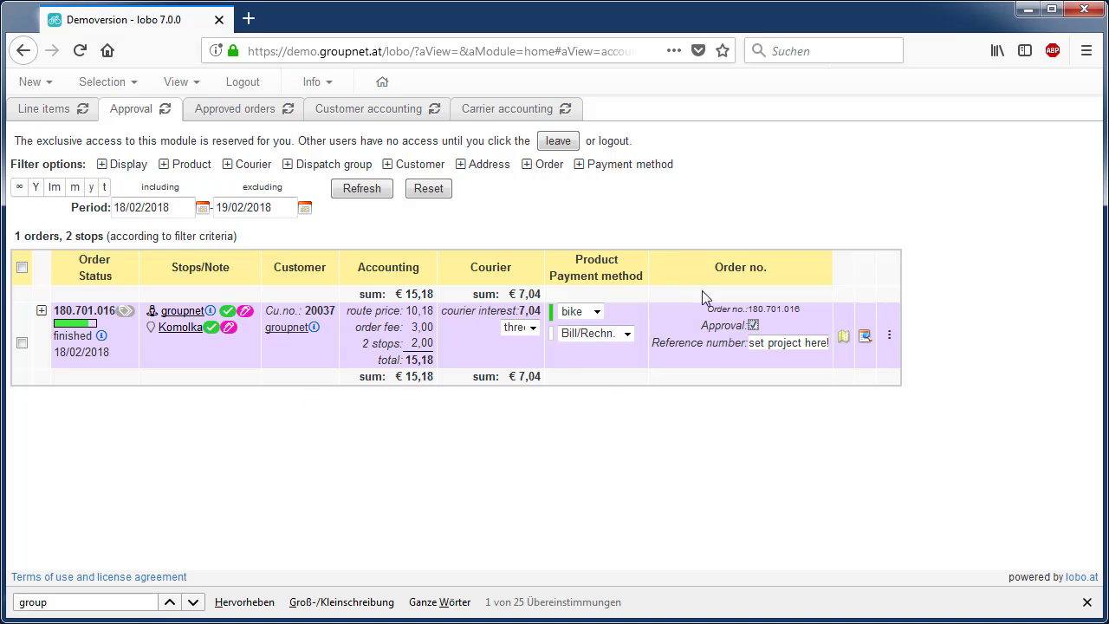
# Step: In customer accounting, filter the period to 18/02/2018–19/02/2018 and create an invoice draft for groupnet
pyautogui.click(378, 113)
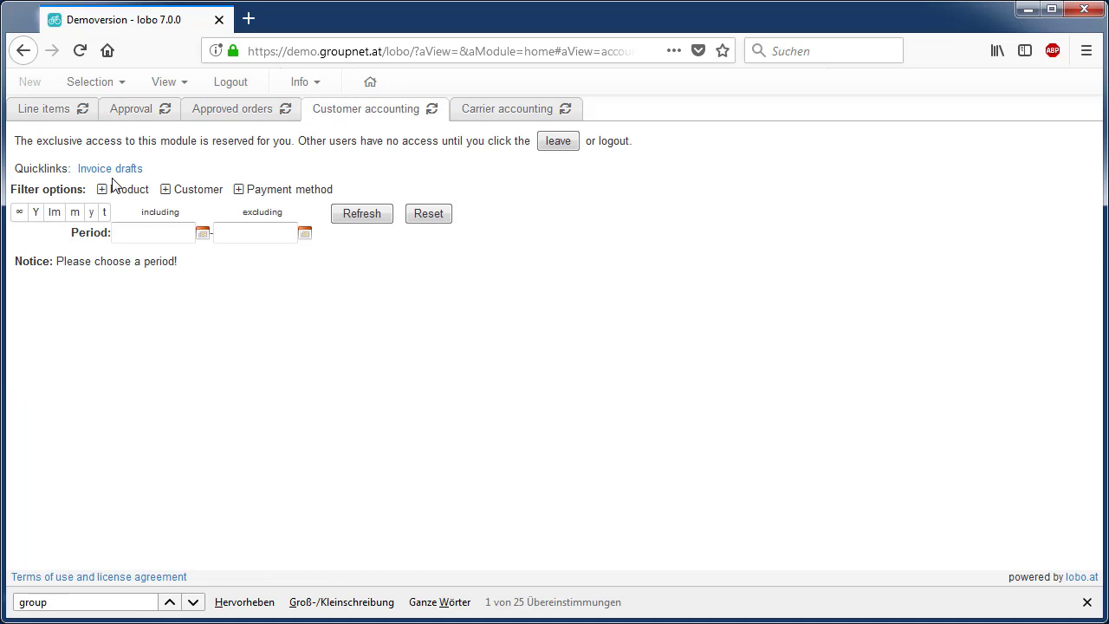
pyautogui.click(104, 212)
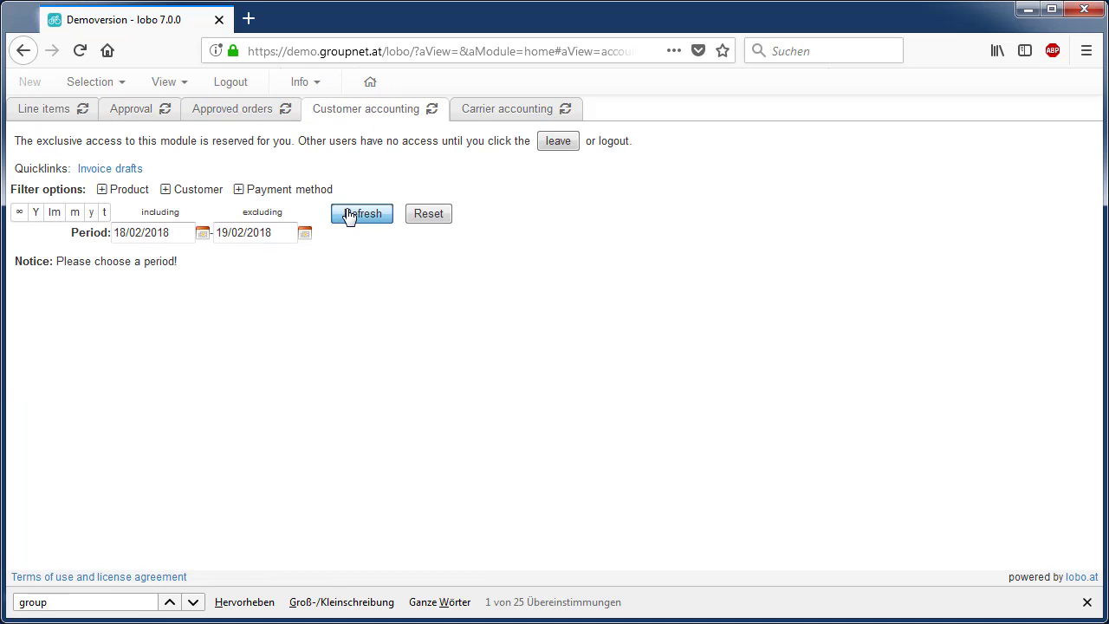
pyautogui.click(349, 217)
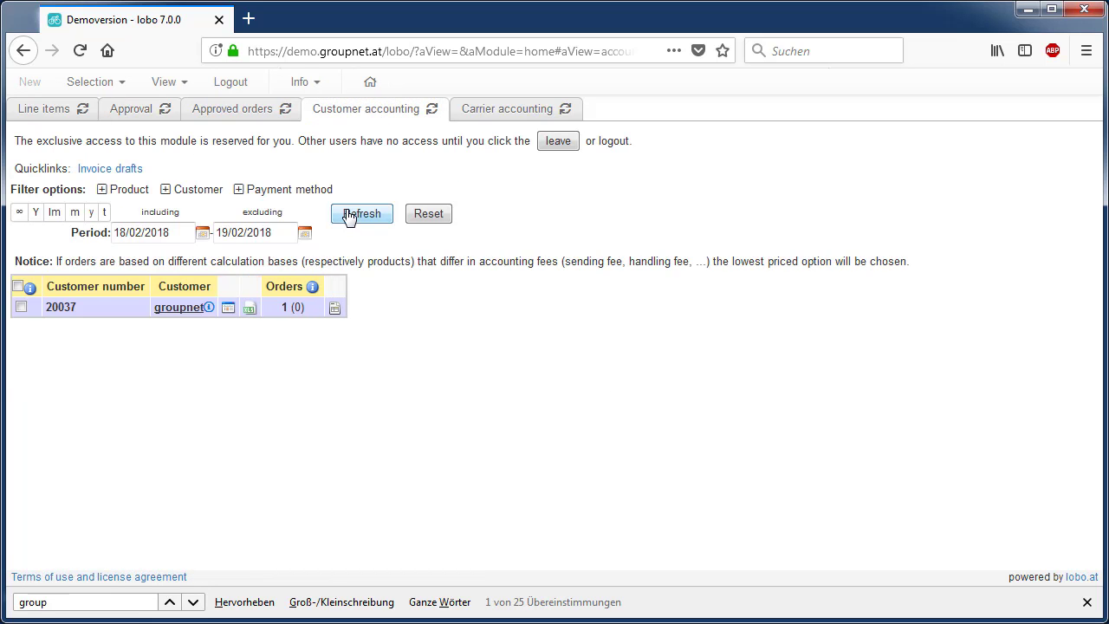
pyautogui.click(335, 309)
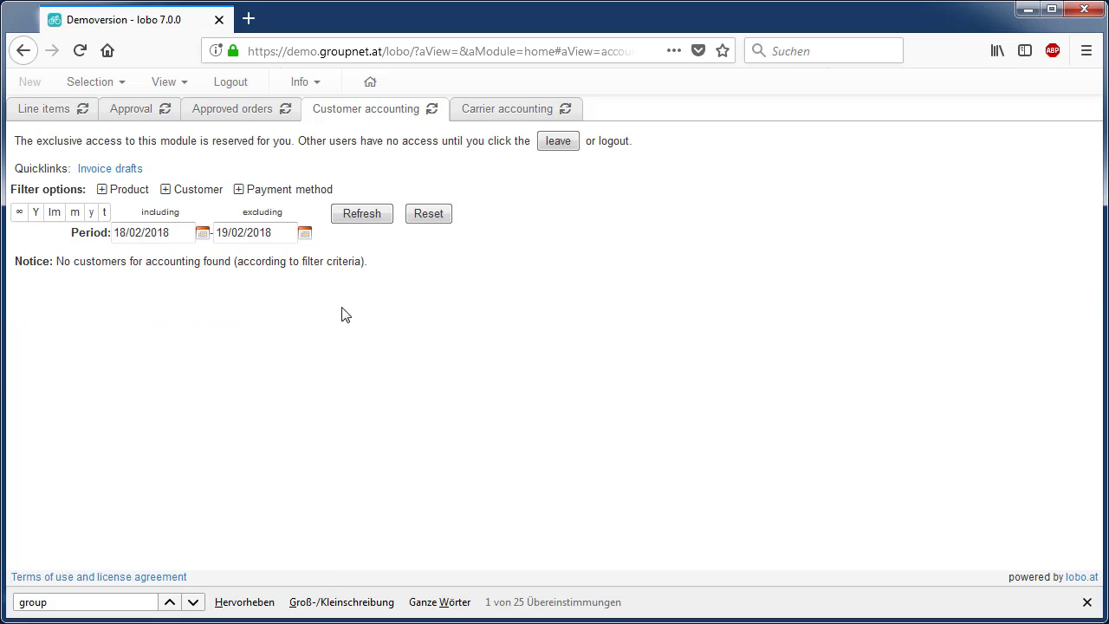
# Step: Turn the groupnet invoice draft into a final invoice and list the invoices for 18/02/2018 to 19/02/2018
pyautogui.click(117, 170)
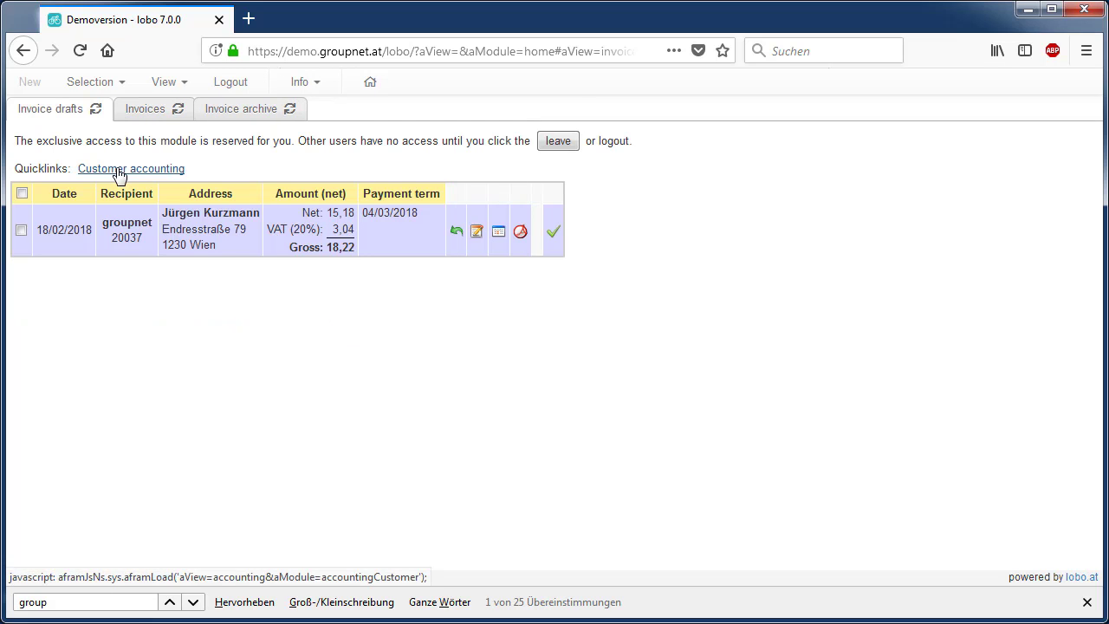
pyautogui.click(555, 235)
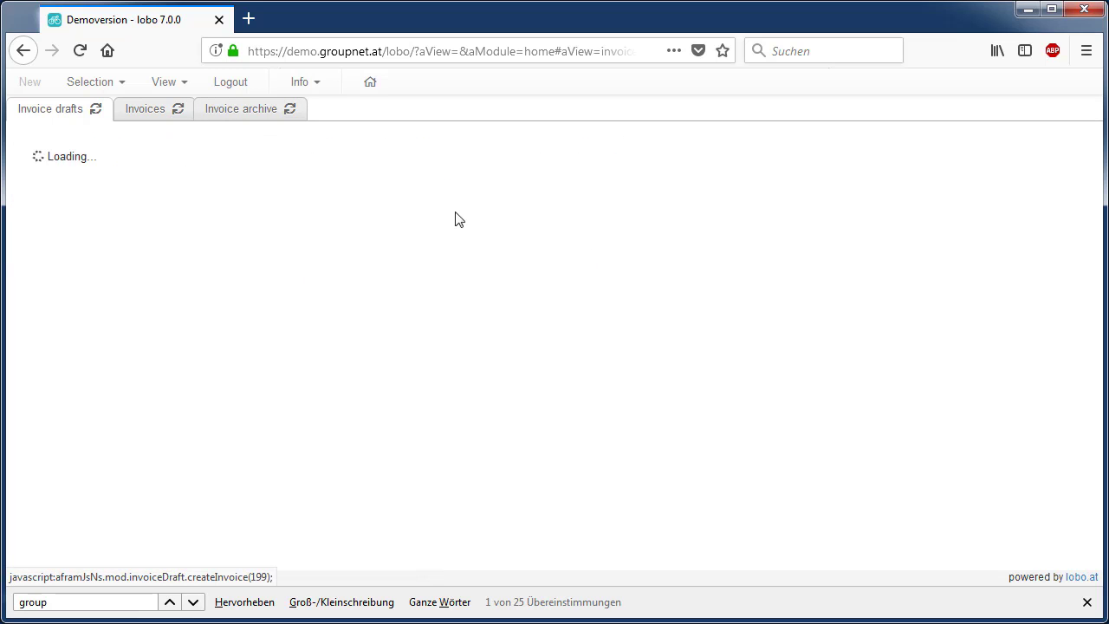
pyautogui.click(147, 111)
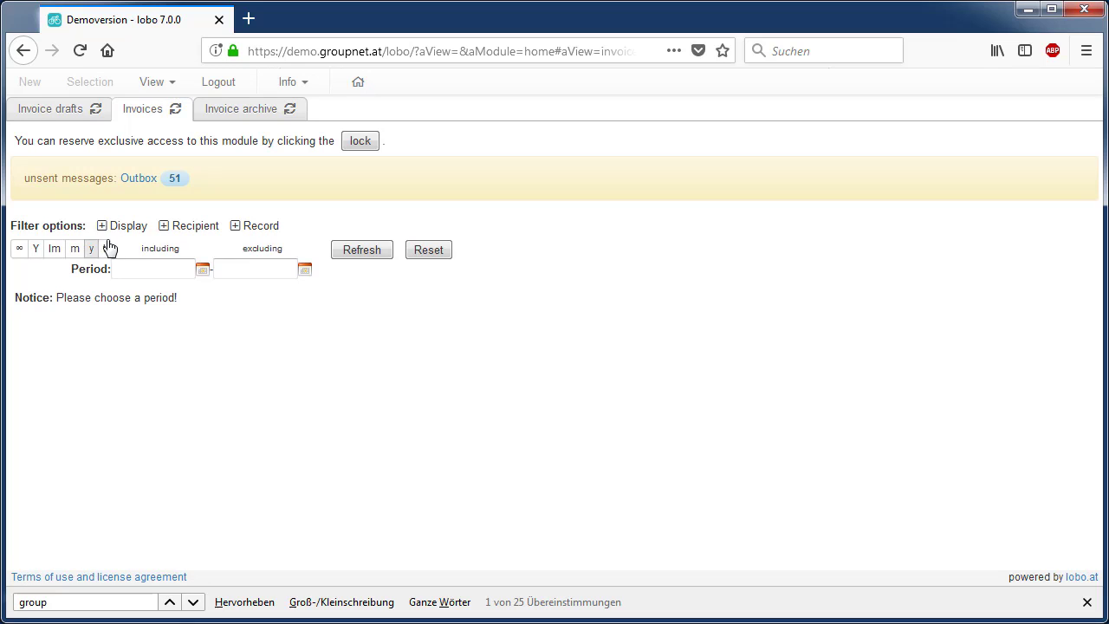
pyautogui.click(104, 249)
pyautogui.click(355, 260)
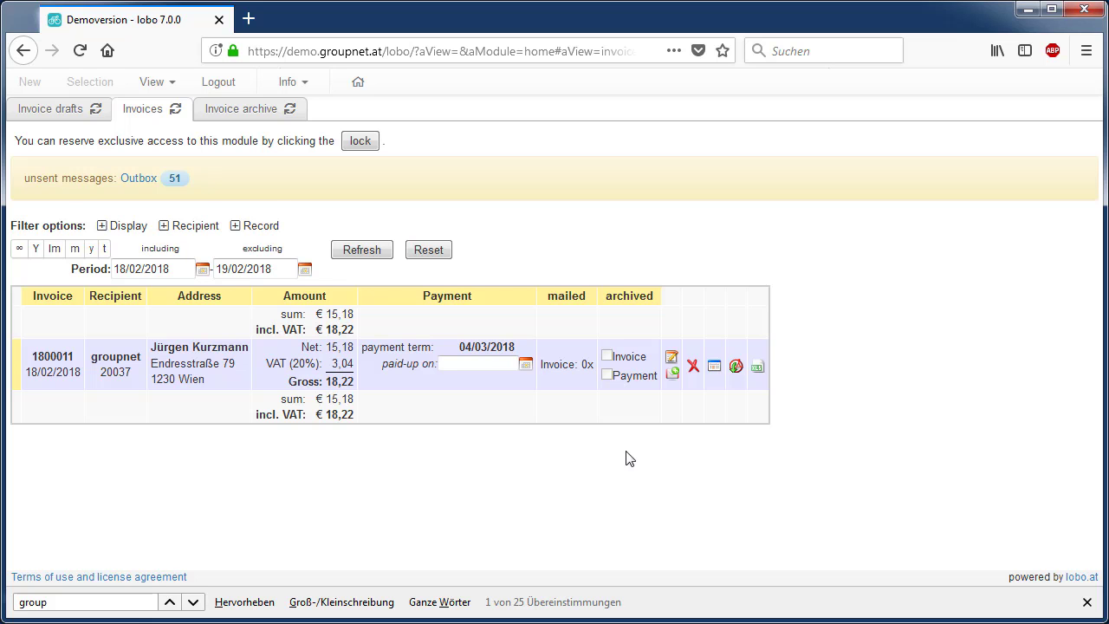
# Step: Open the newest invoice e-mail in the outbox, review its message and attachments, and close it without saving
pyautogui.click(175, 180)
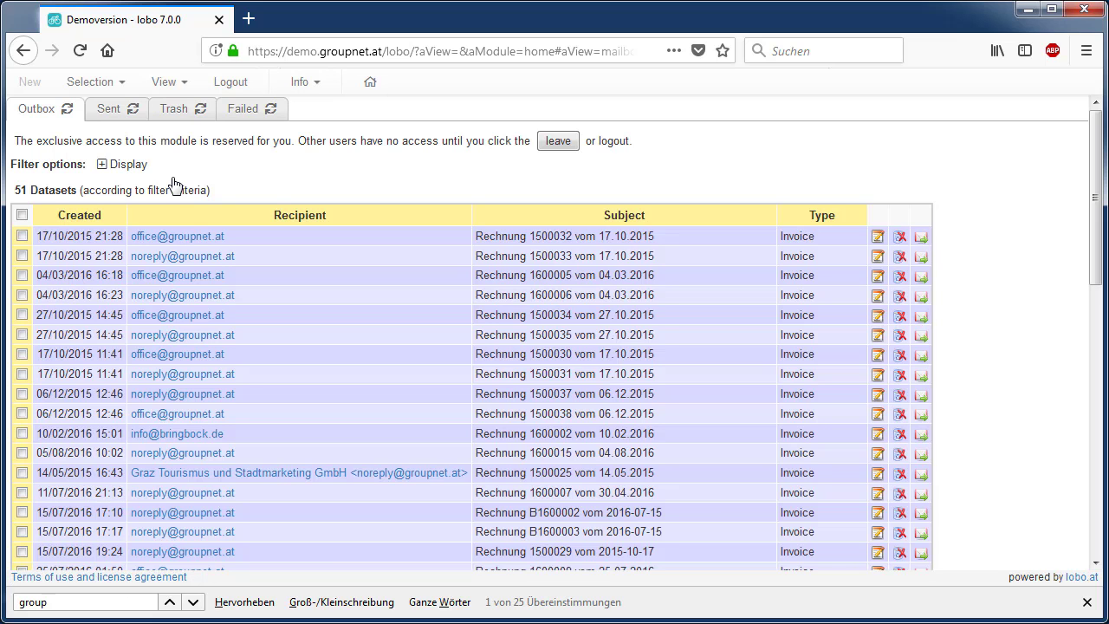
pyautogui.moveTo(1097, 179); pyautogui.dragTo(1052, 503)
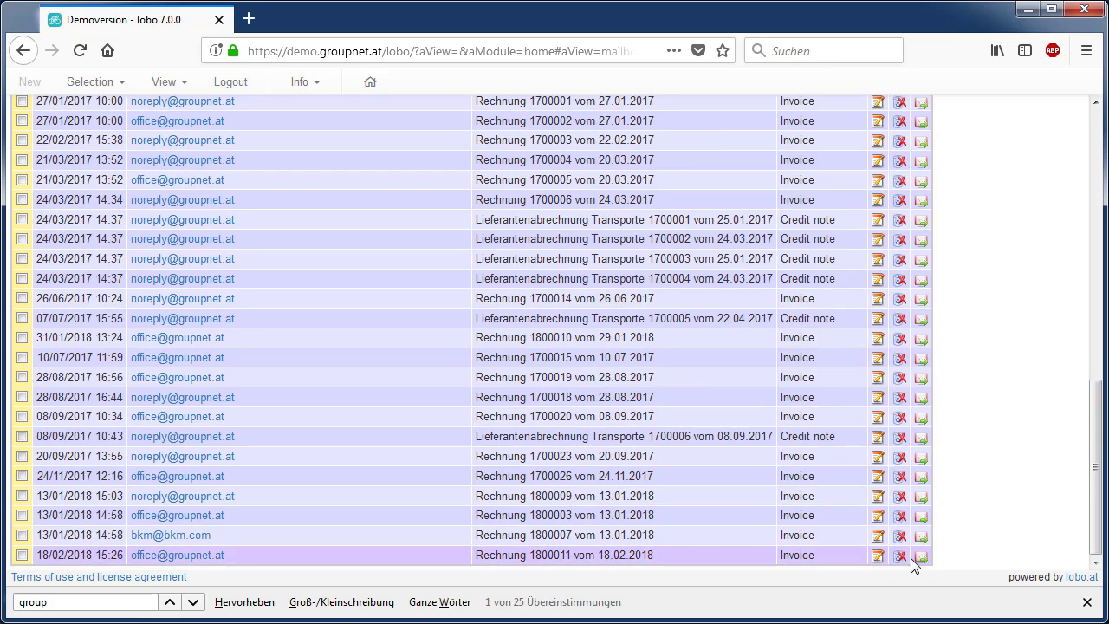
pyautogui.click(877, 558)
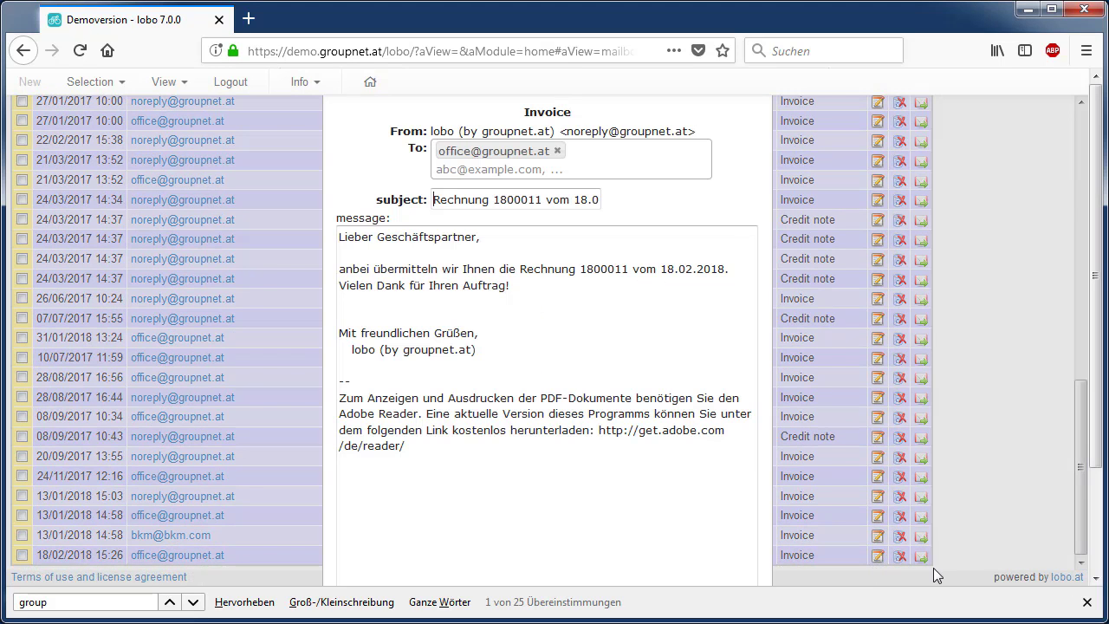
pyautogui.scroll(-3, 641, 424)
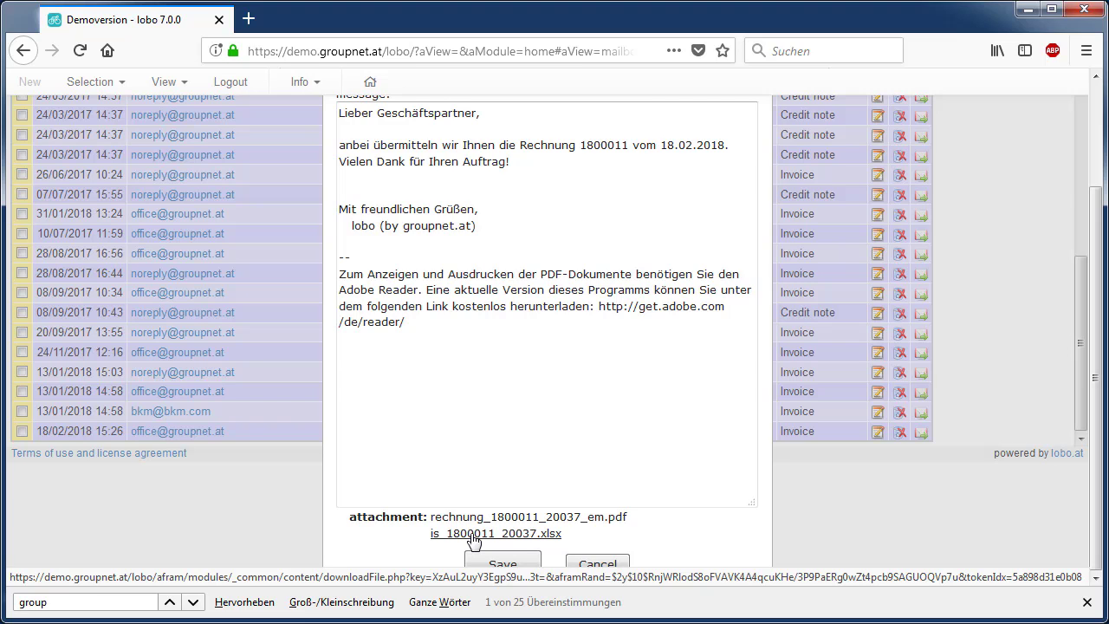
pyautogui.click(609, 565)
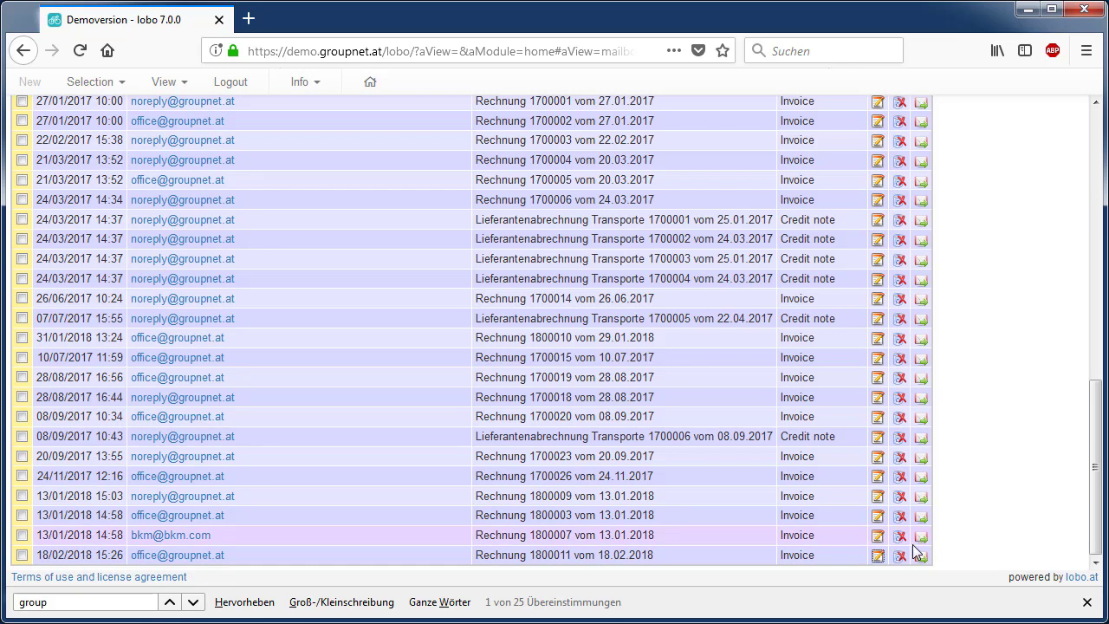
# Step: Send the invoice e-mail of 18.02.2018 from the outbox and expand the attachments of the received message in the mail program
pyautogui.scroll(1, 921, 564)
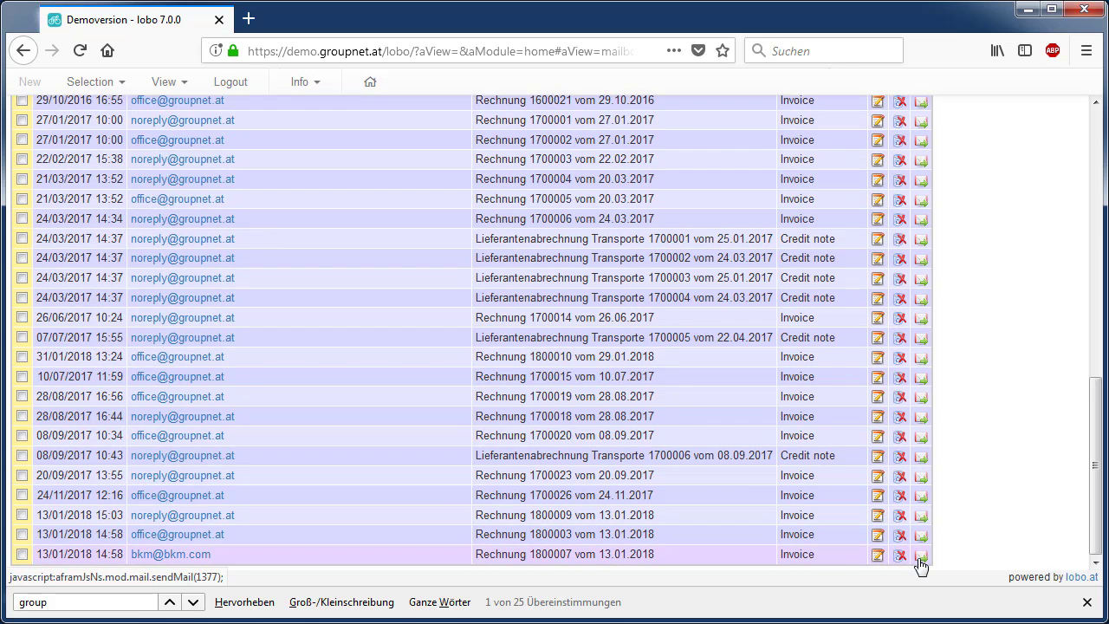
pyautogui.click(921, 556)
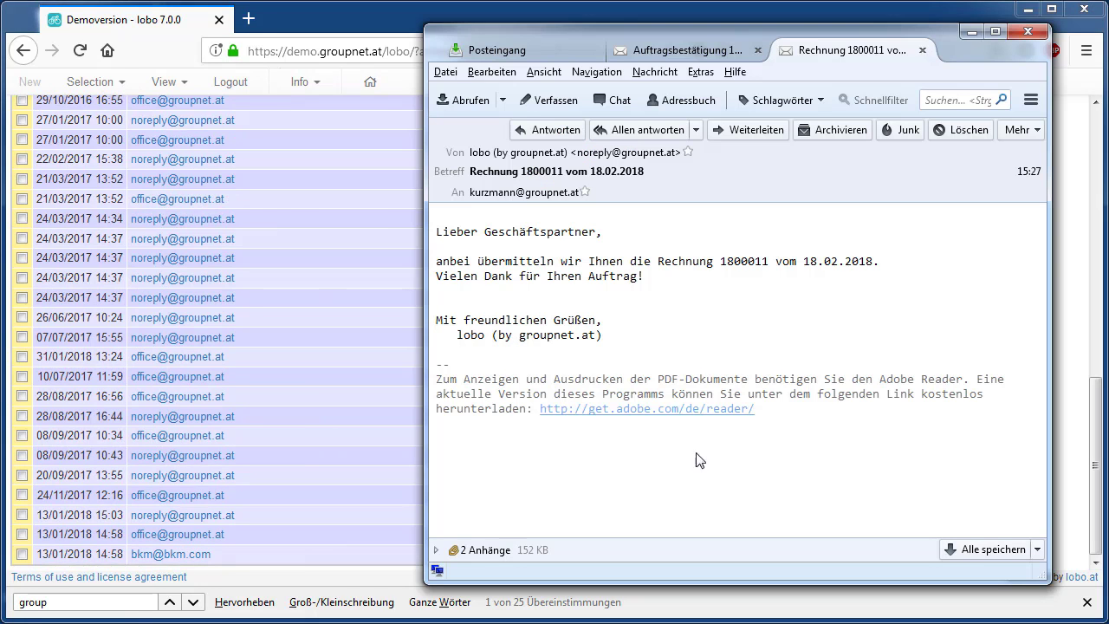
pyautogui.click(436, 551)
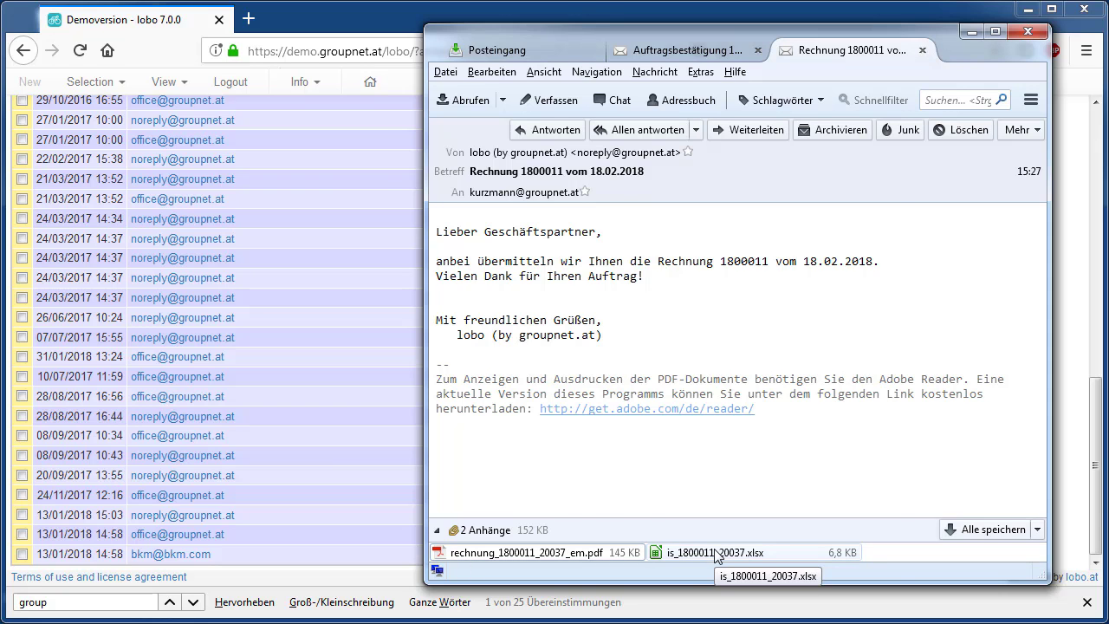
# Step: Return to lobo's invoice list and open the groupnet invoice's XLSX file in LibreOffice Calc to view its order details
pyautogui.click(358, 457)
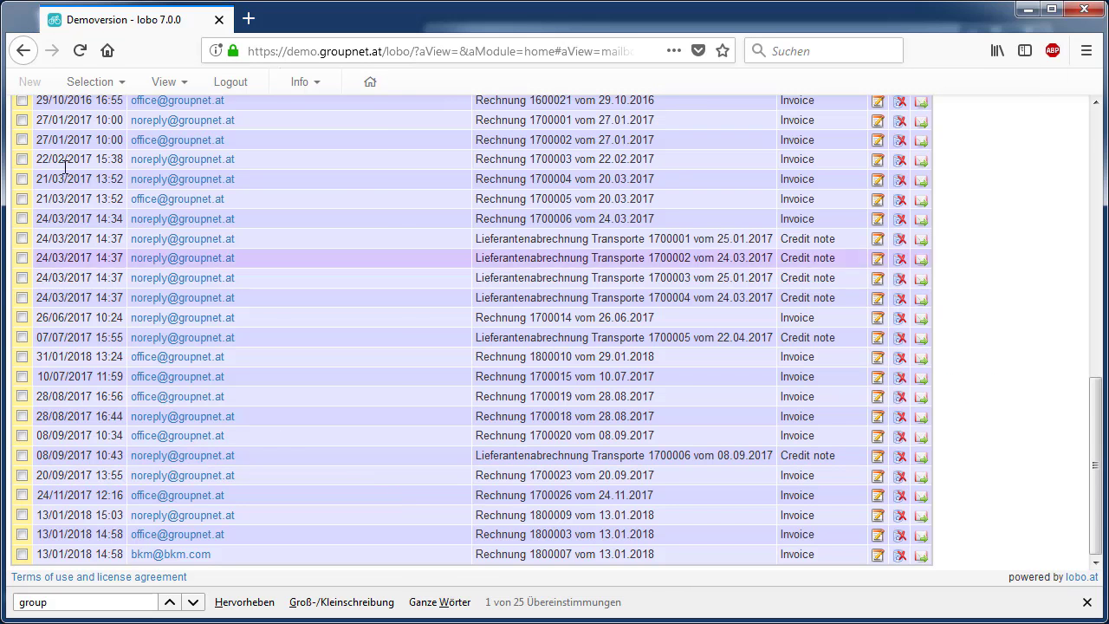
pyautogui.click(16, 58)
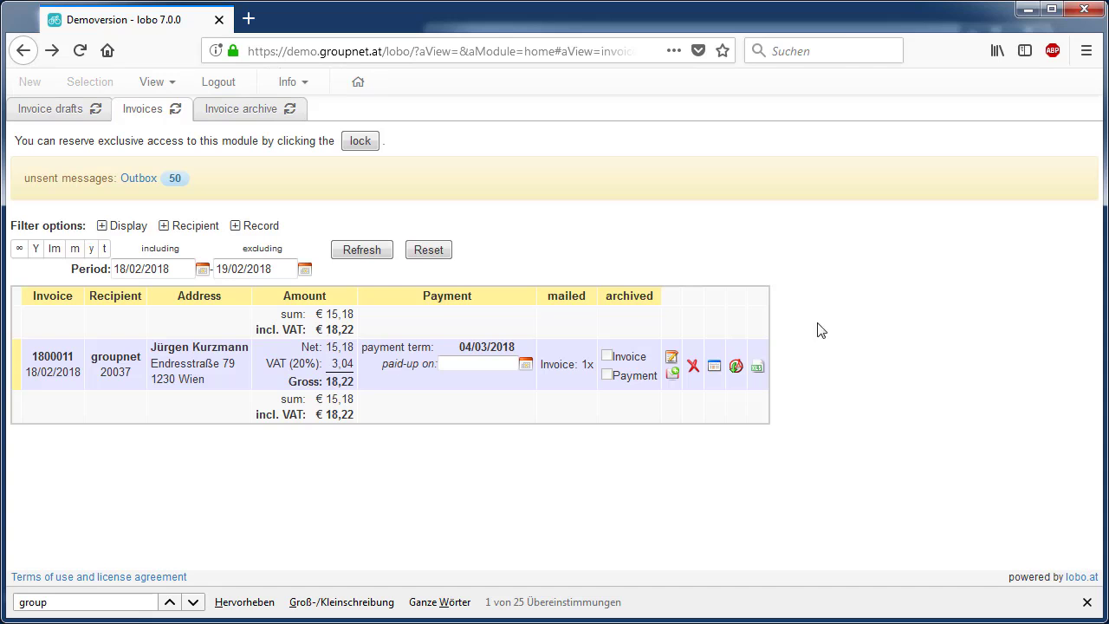
pyautogui.click(758, 369)
pyautogui.click(532, 369)
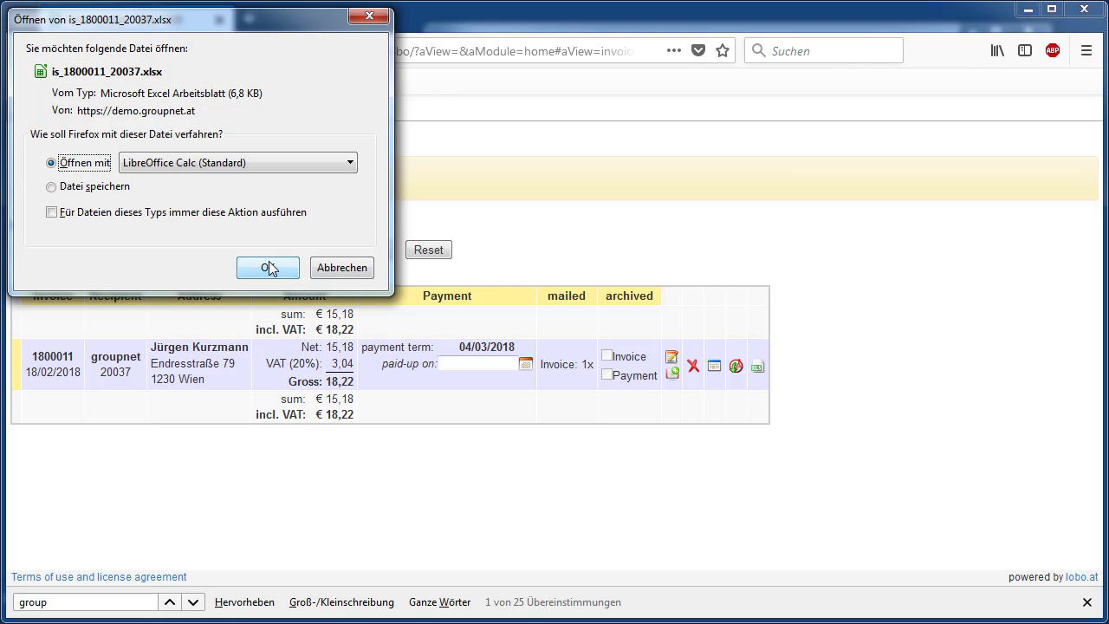
pyautogui.click(269, 268)
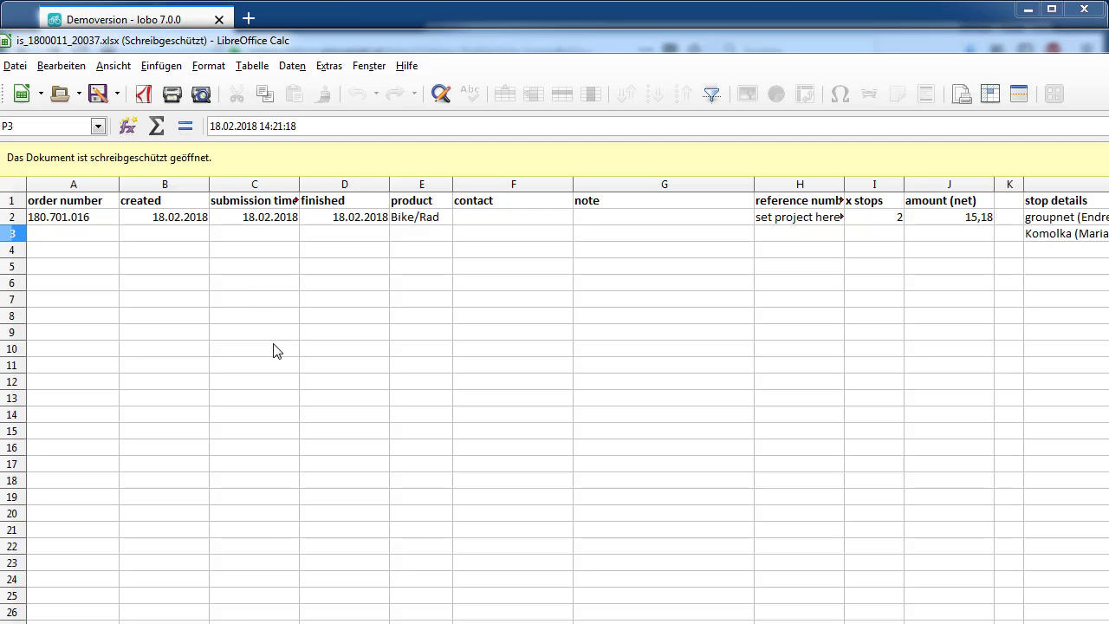
pyautogui.hotkey('alt', 'Tab')
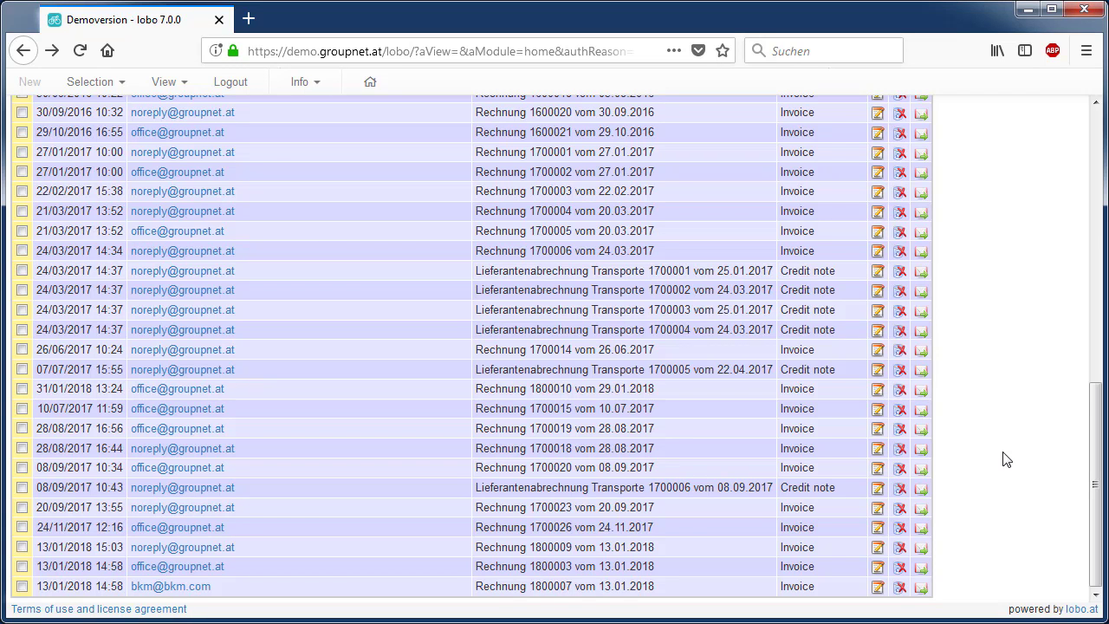
# Step: Open the Holding Graz cargo order from the actual orders, optimise the sequence of its stops, and save the order
pyautogui.scroll(10, 1005, 460)
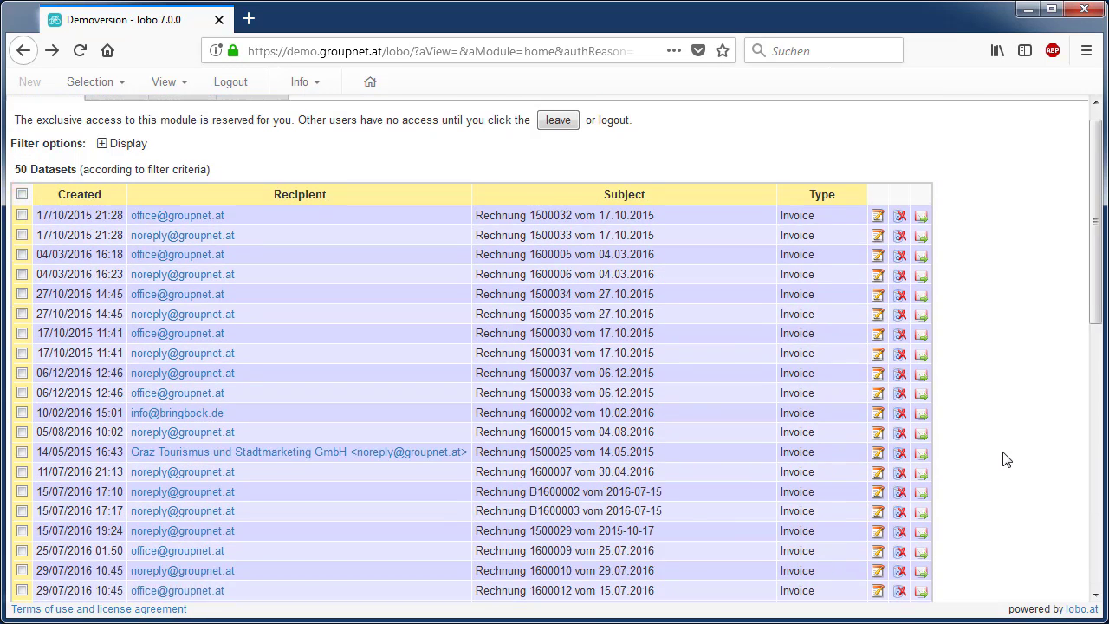
pyautogui.click(187, 80)
pyautogui.moveTo(208, 141)
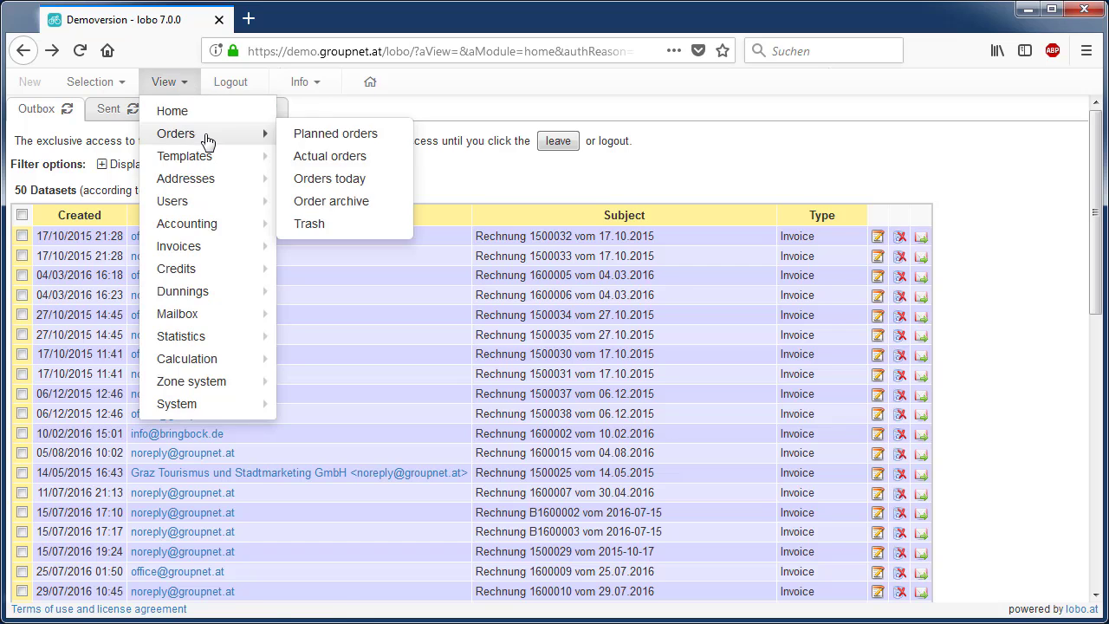
pyautogui.click(329, 156)
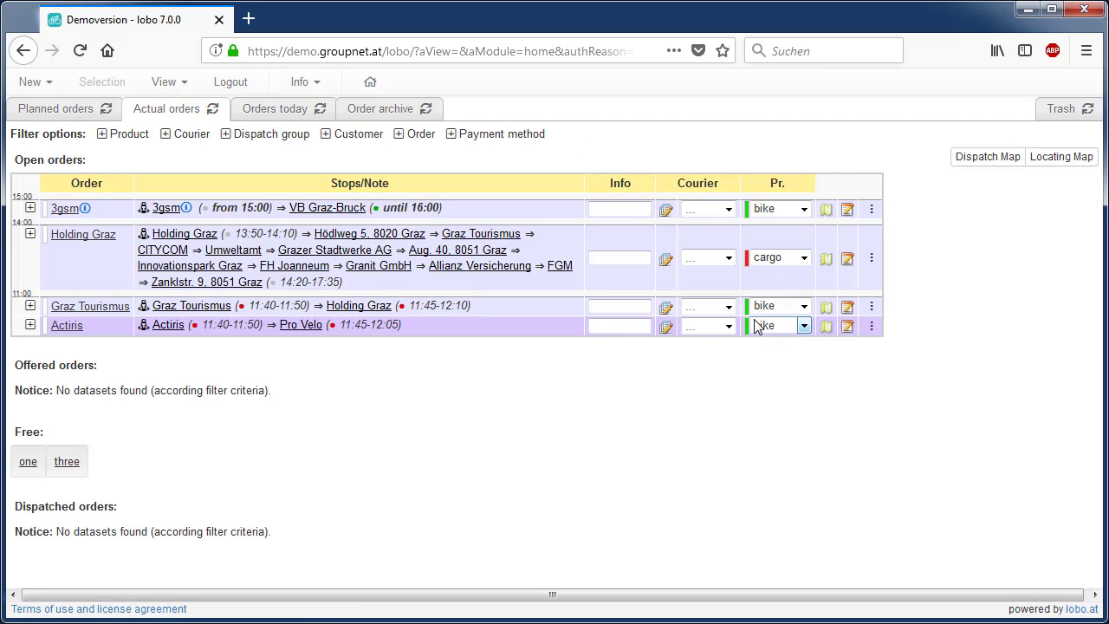
pyautogui.click(847, 260)
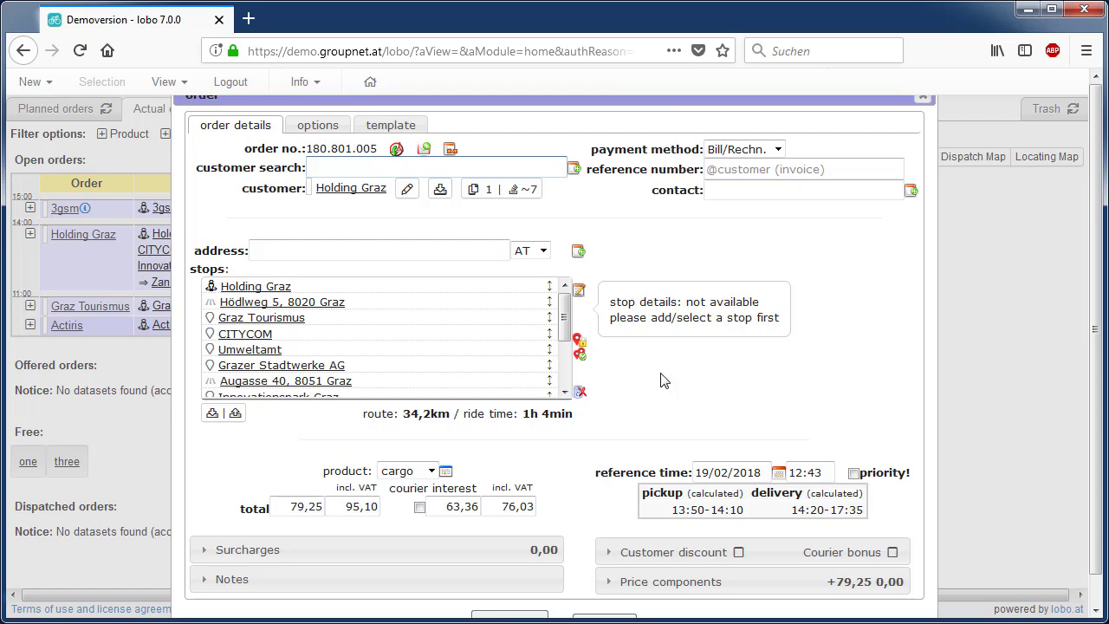
pyautogui.click(580, 354)
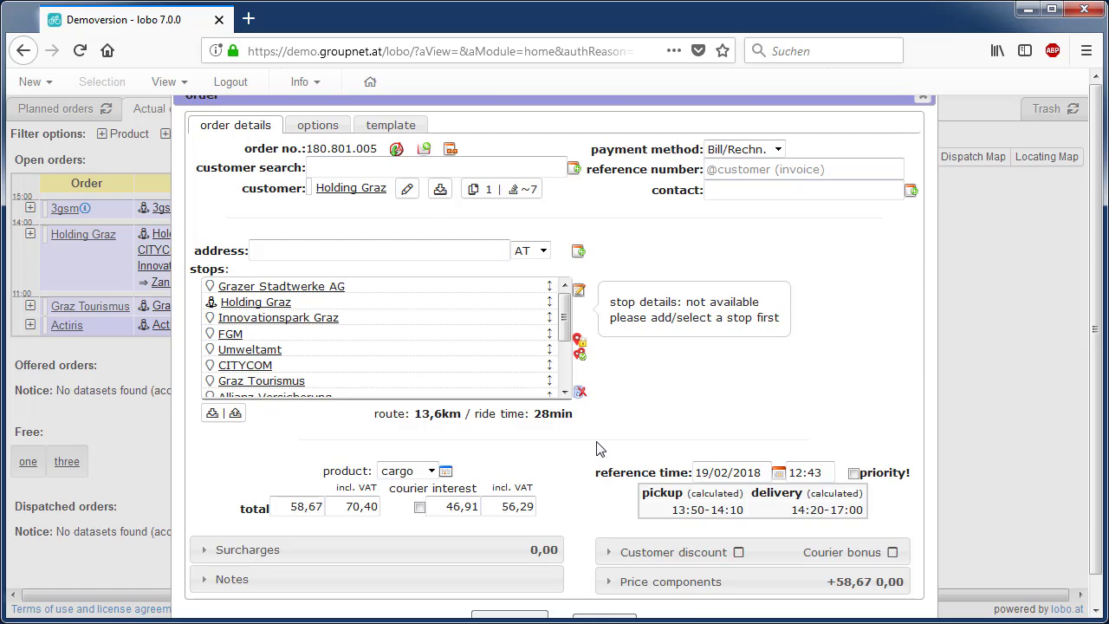
pyautogui.scroll(-1, 594, 453)
pyautogui.click(510, 596)
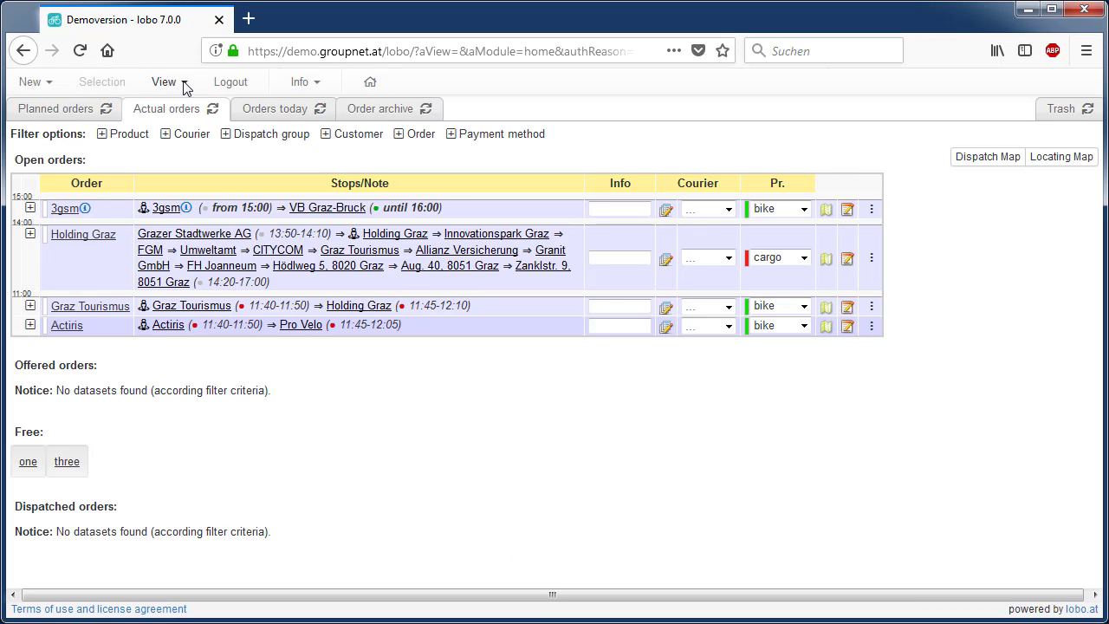
# Step: Start a new calculation base for the Van/Kombi product with Zone system → Crosstab as the cost method
pyautogui.click(184, 84)
pyautogui.moveTo(208, 364)
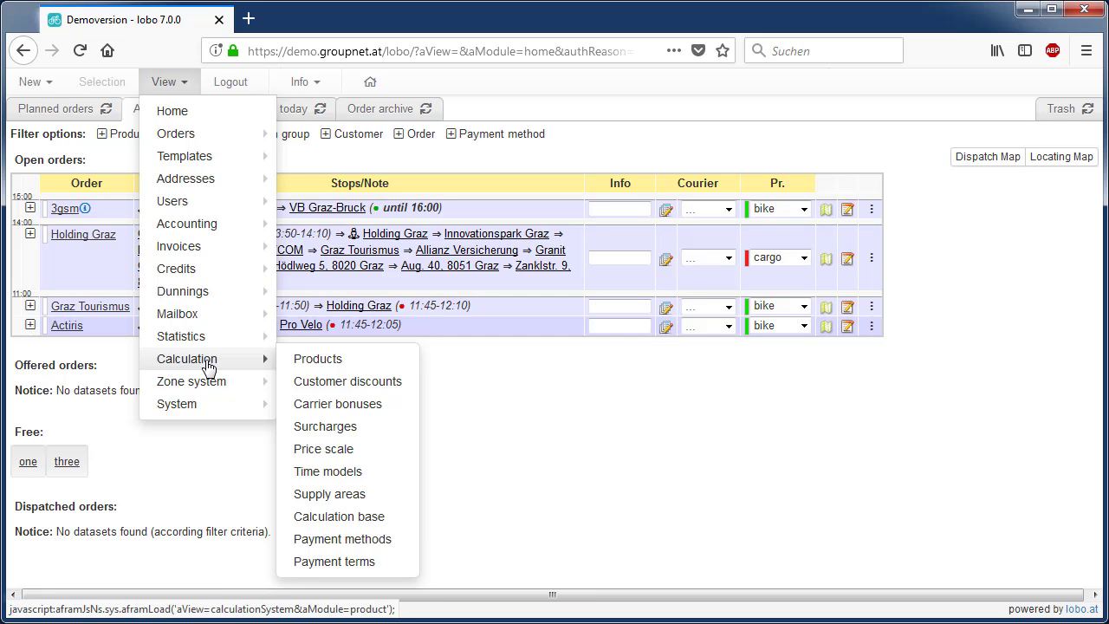
pyautogui.click(355, 517)
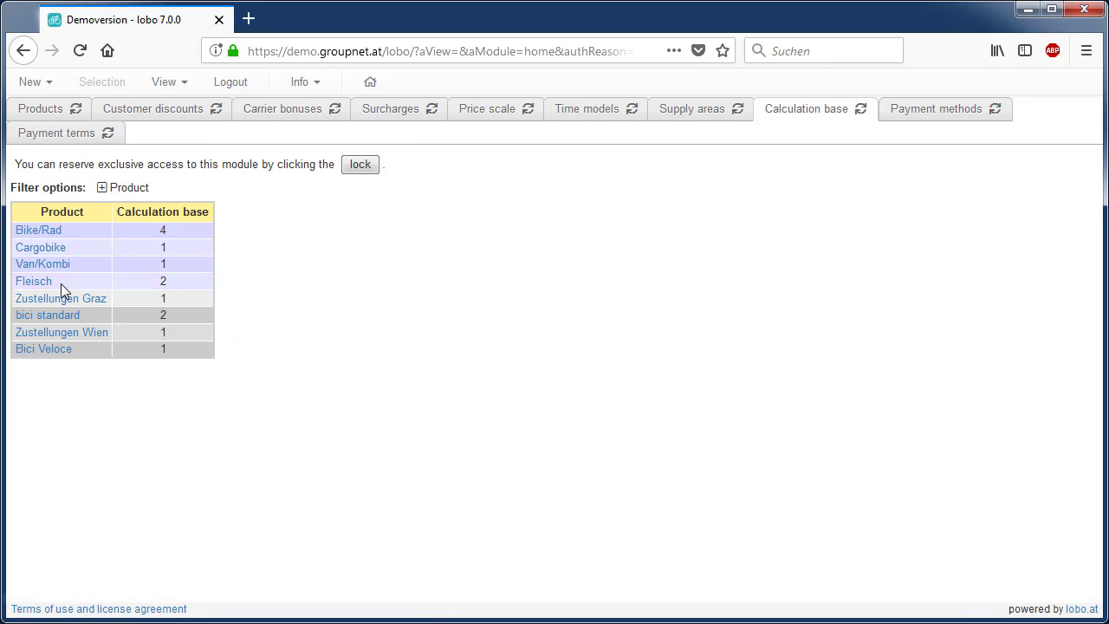
pyautogui.click(44, 263)
pyautogui.click(35, 81)
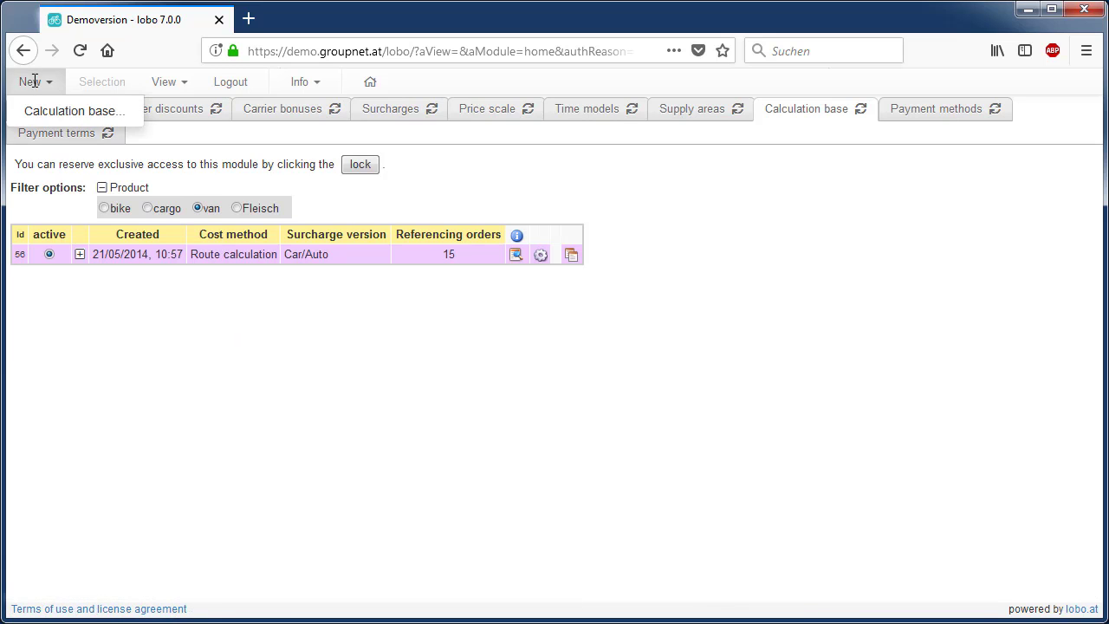
pyautogui.click(62, 121)
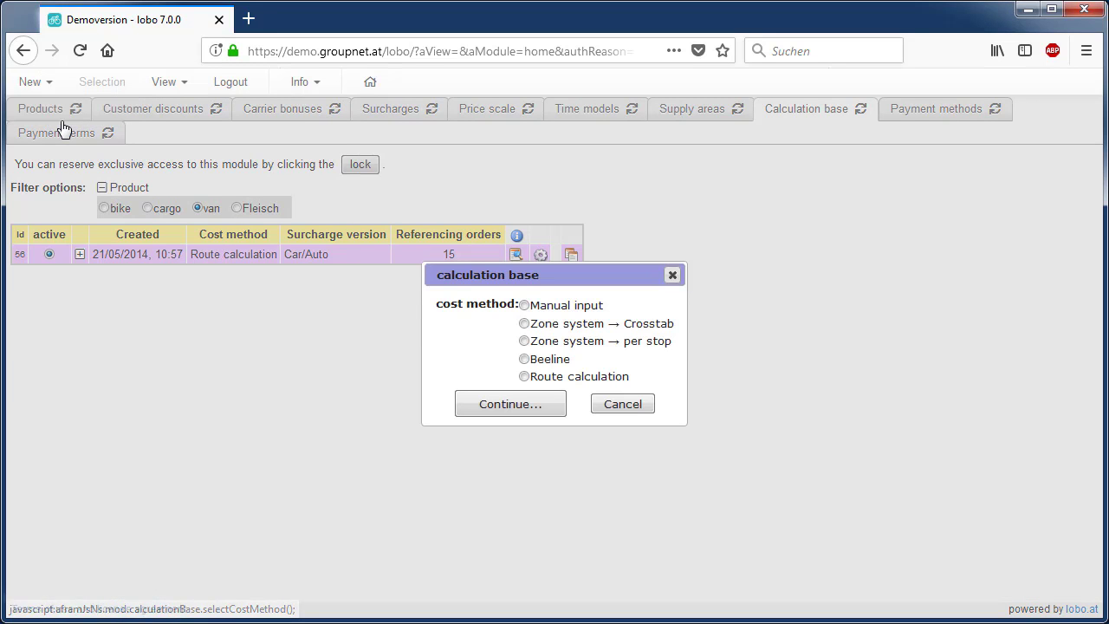
pyautogui.click(525, 324)
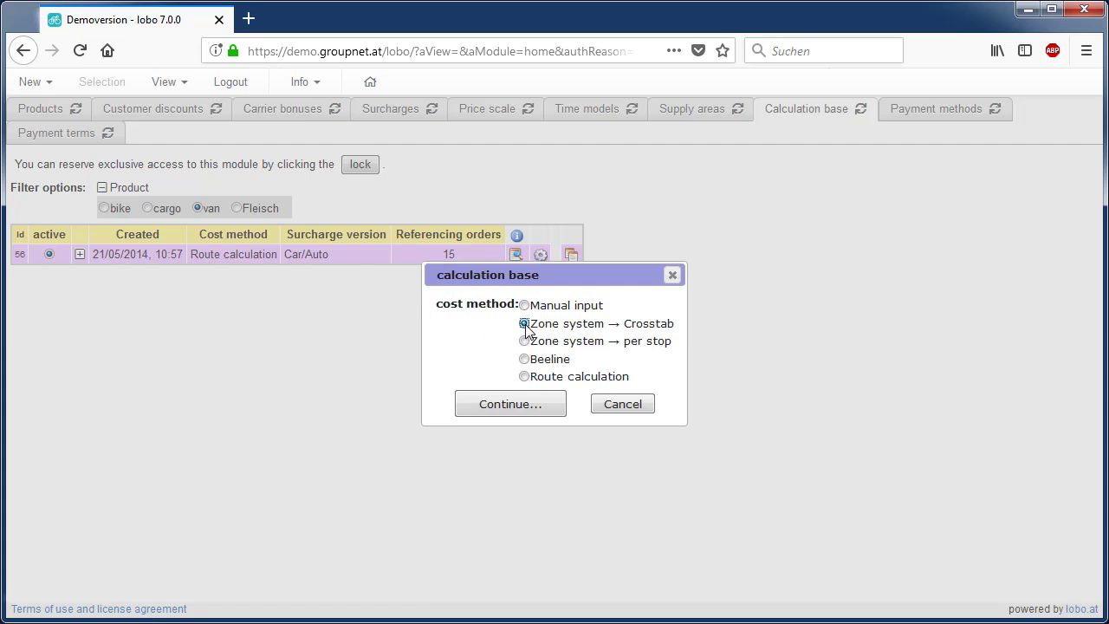
pyautogui.click(535, 407)
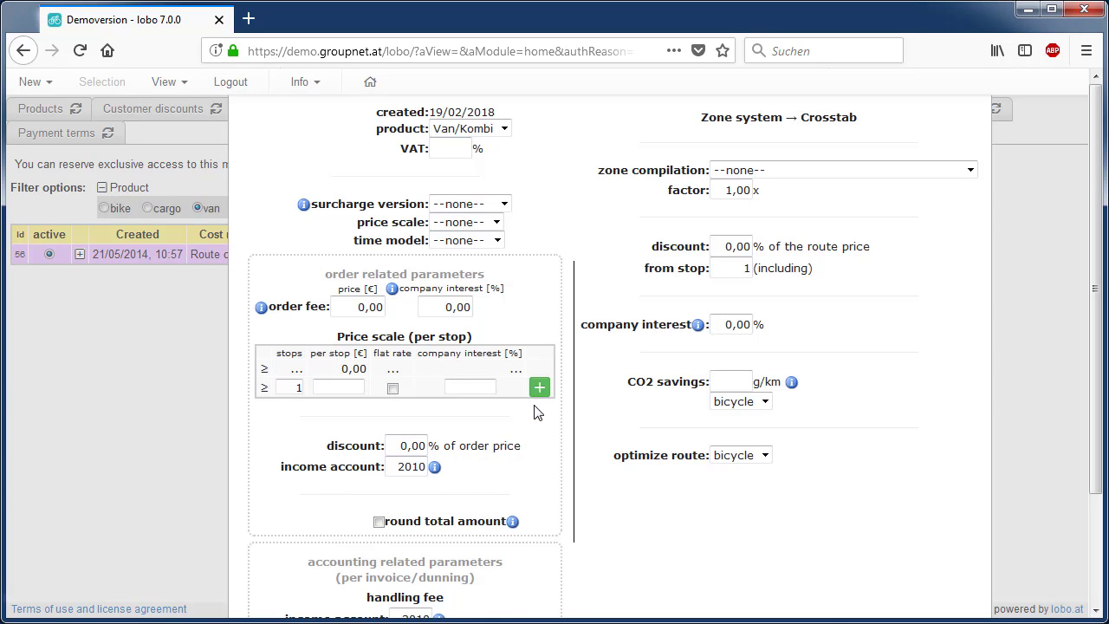
# Step: Examine the vehicle choices for route optimisation in the new calculation base, cancel the form, and return to the actual orders
pyautogui.click(766, 455)
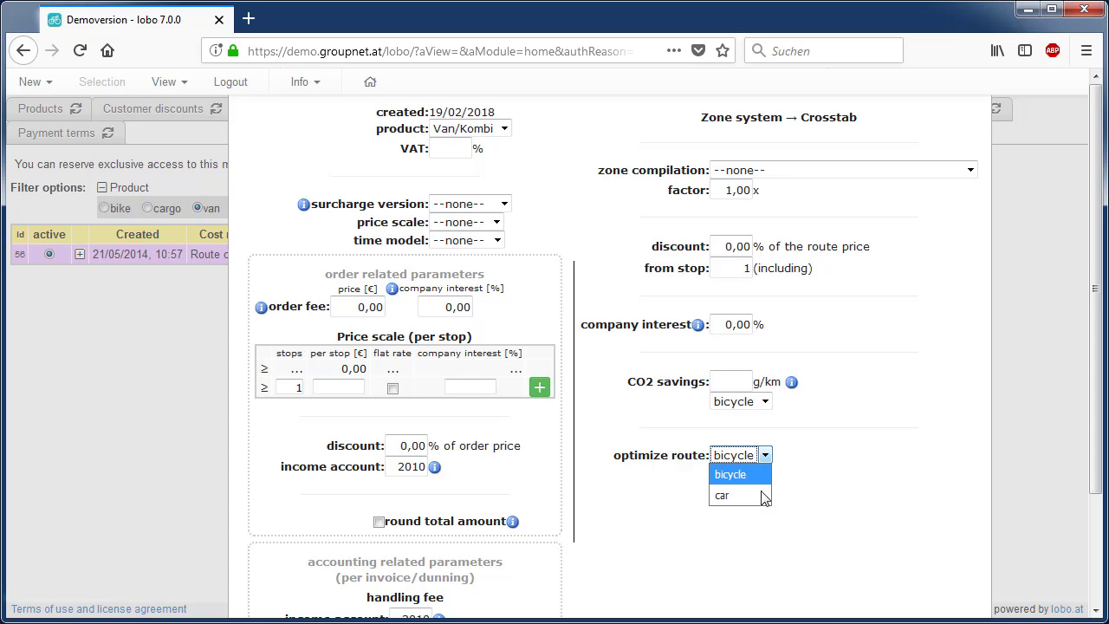
pyautogui.click(802, 483)
pyautogui.scroll(-3, 801, 483)
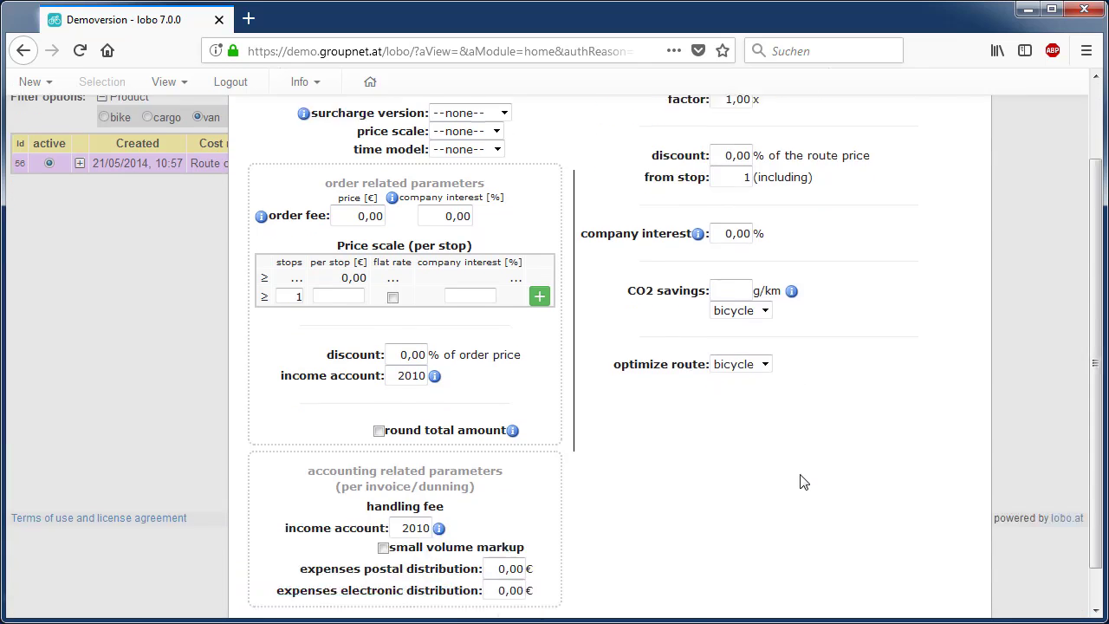
pyautogui.click(660, 596)
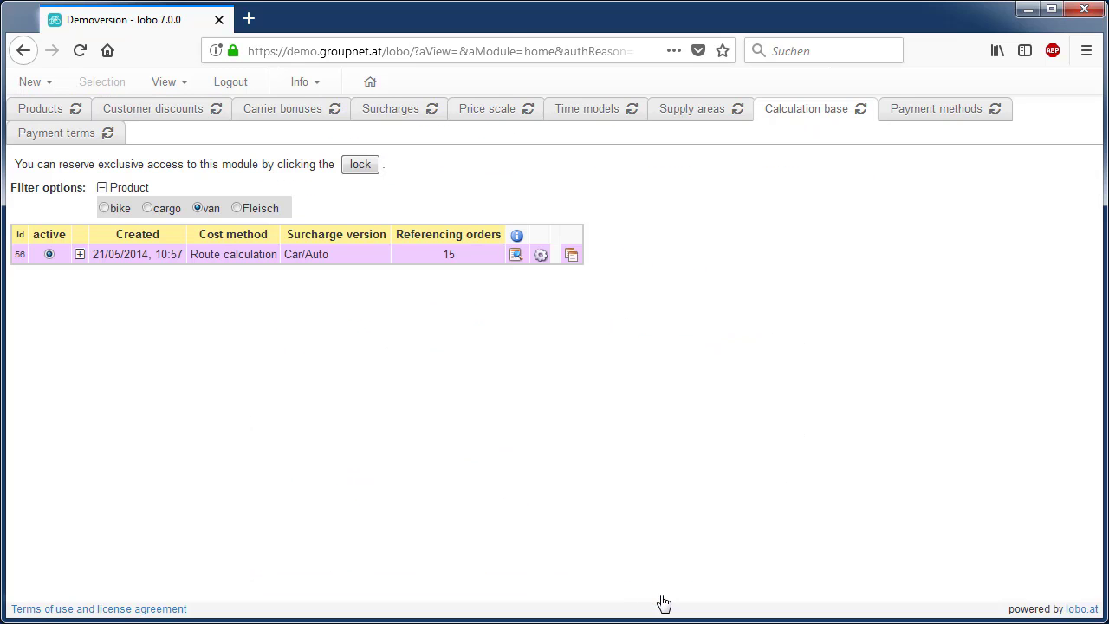
pyautogui.click(28, 57)
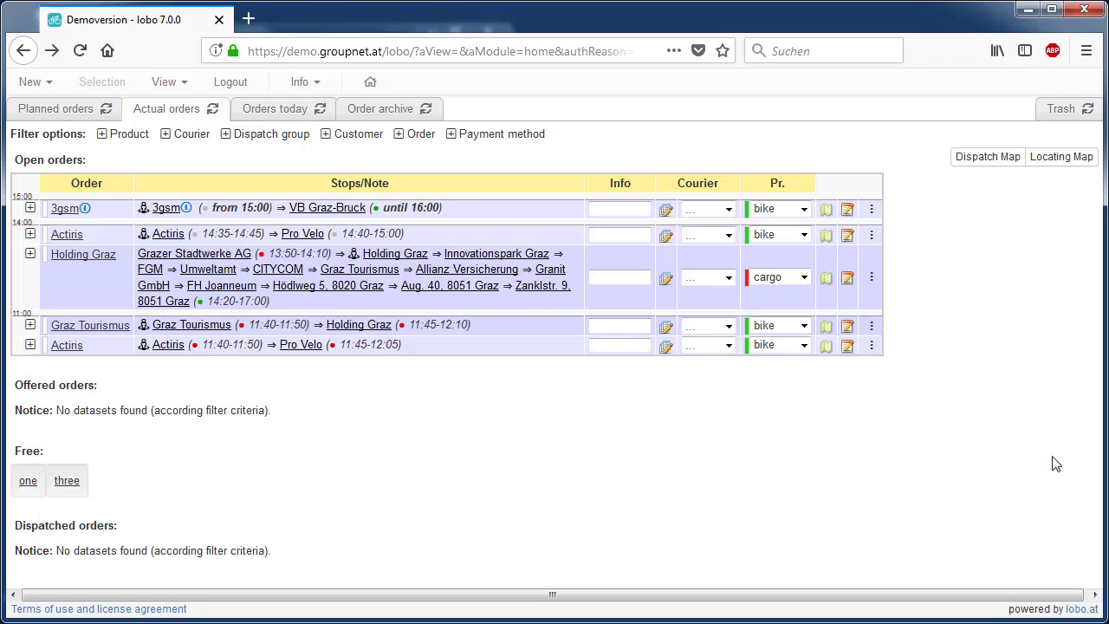
# Step: Look at the list of today's orders and return to the actual orders
pyautogui.click(1054, 460)
pyautogui.click(285, 119)
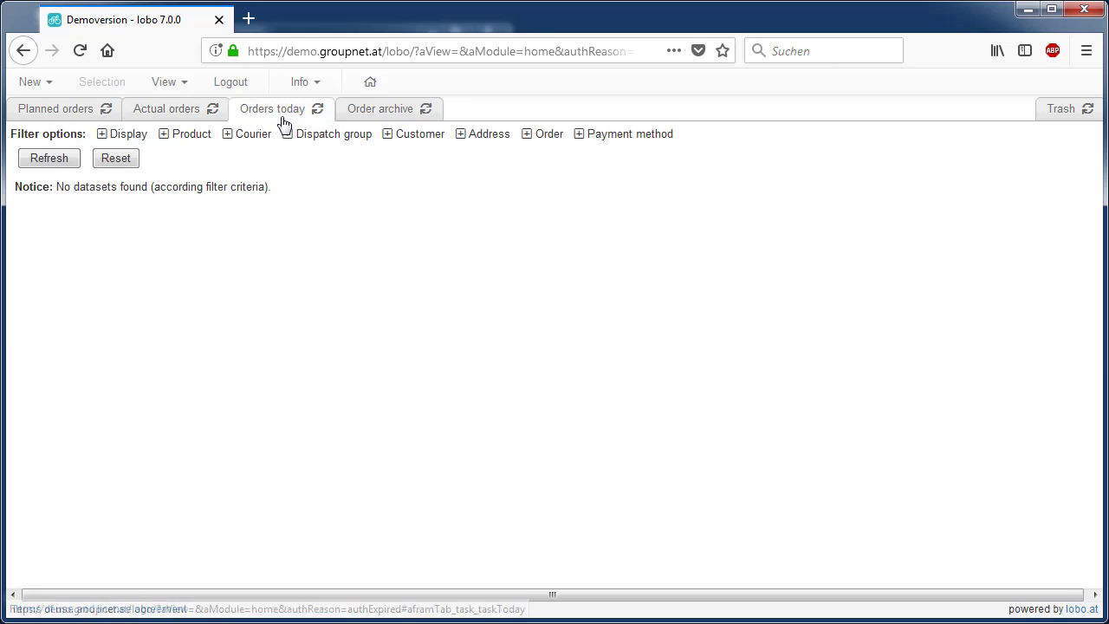
pyautogui.click(167, 105)
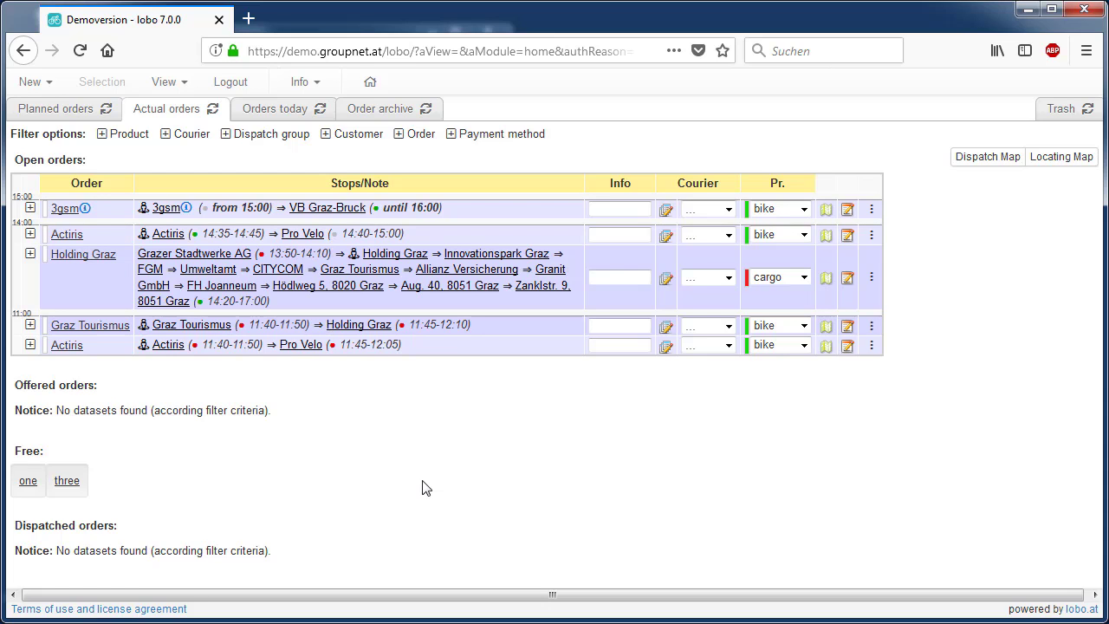
# Step: Open the groupnet standing order "gr we mo" for editing and show its recurrence settings
pyautogui.click(179, 83)
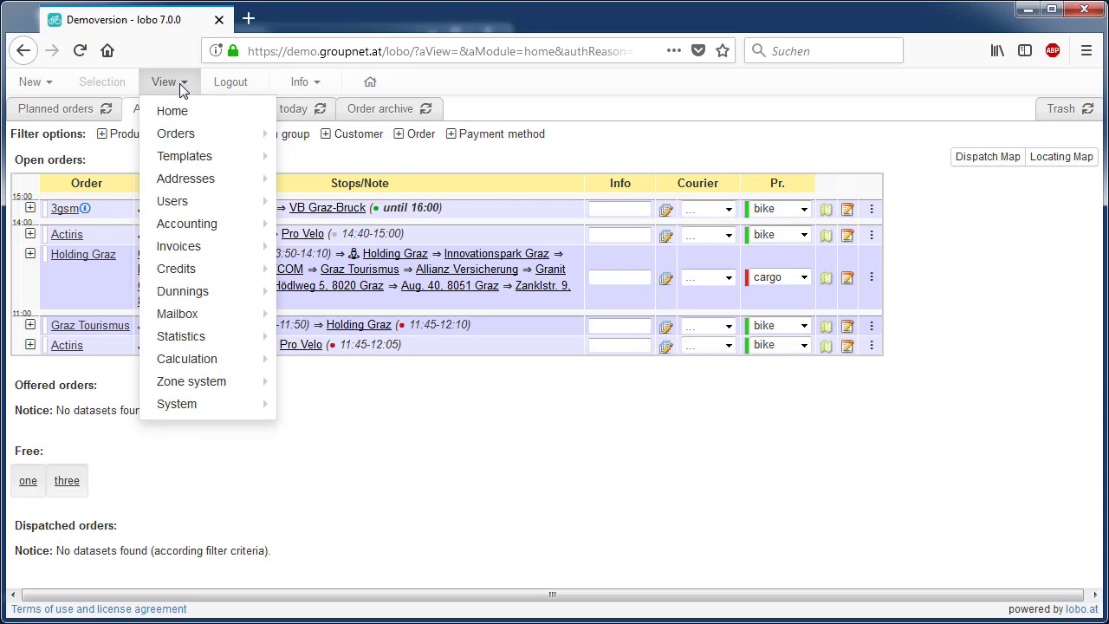
pyautogui.moveTo(232, 157)
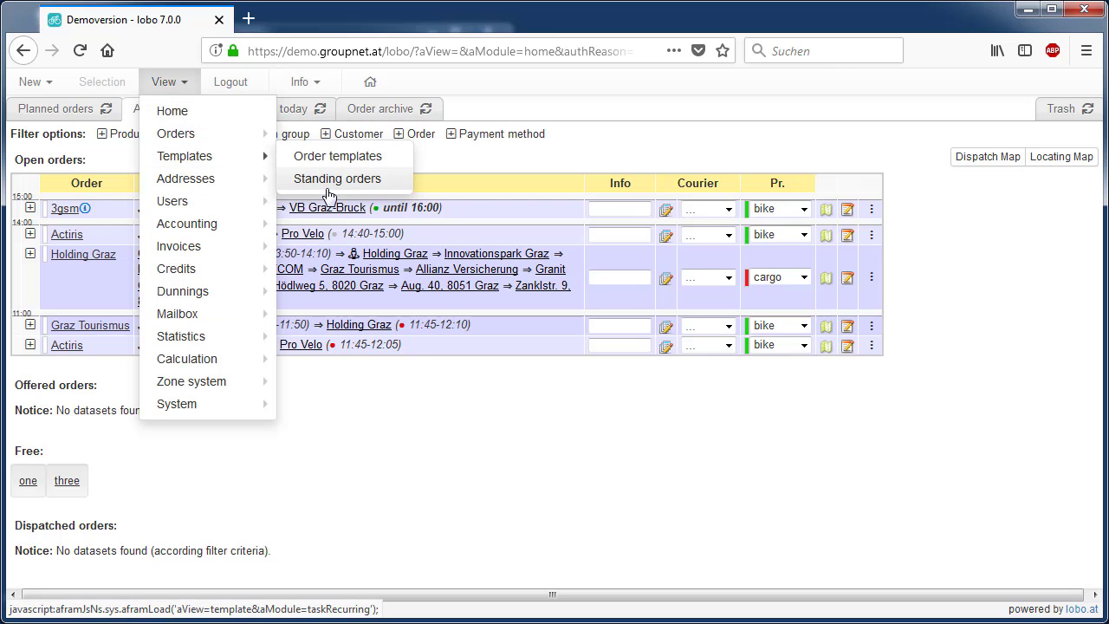
pyautogui.click(330, 181)
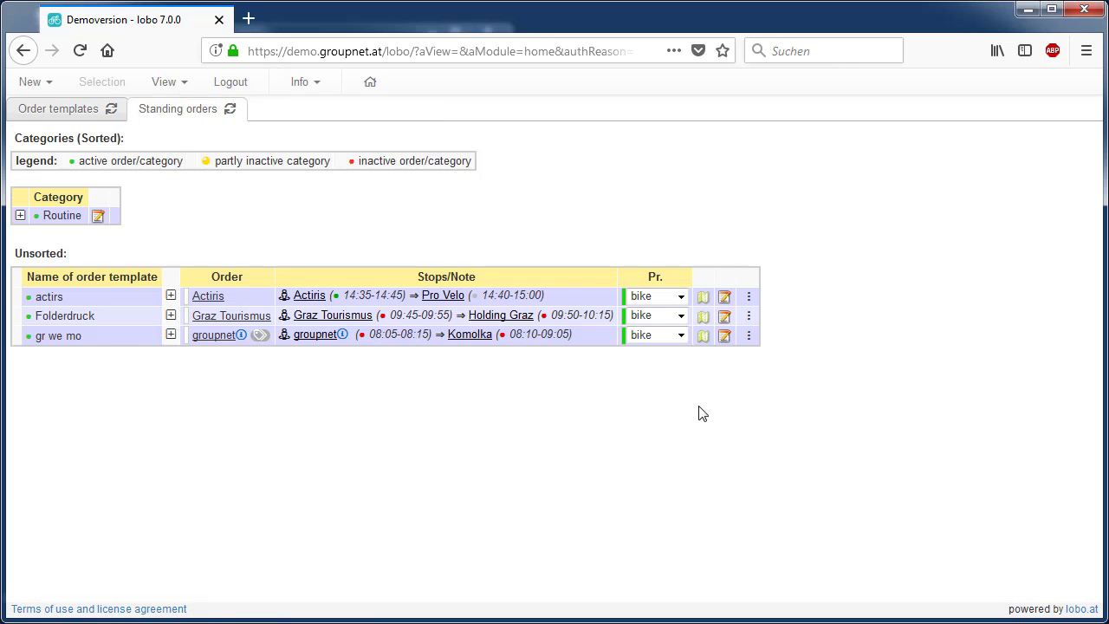
pyautogui.click(725, 337)
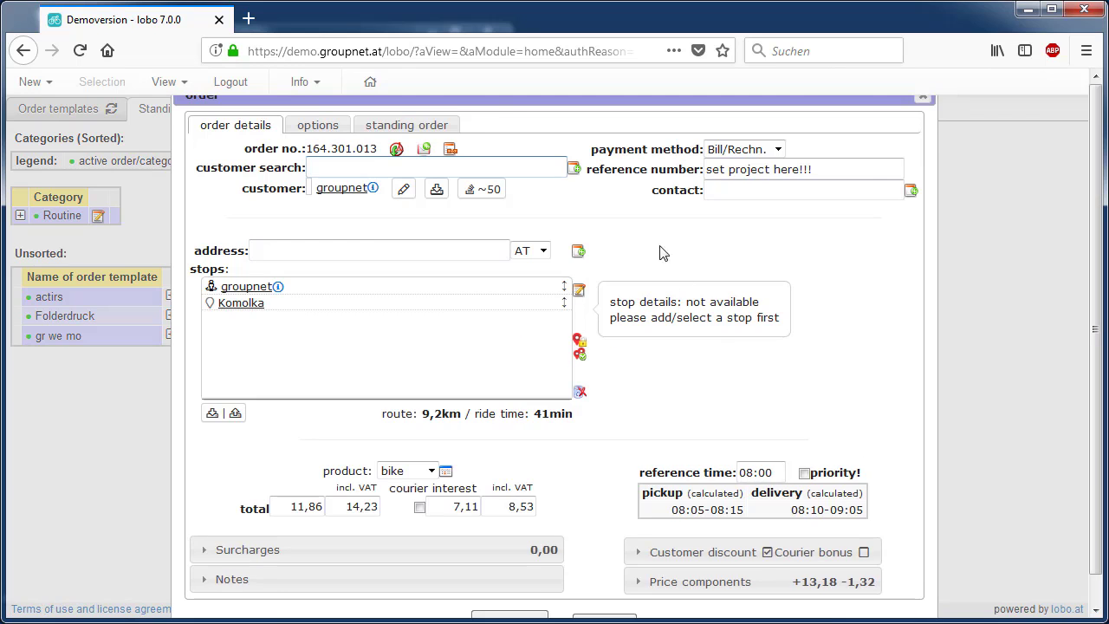
pyautogui.click(418, 126)
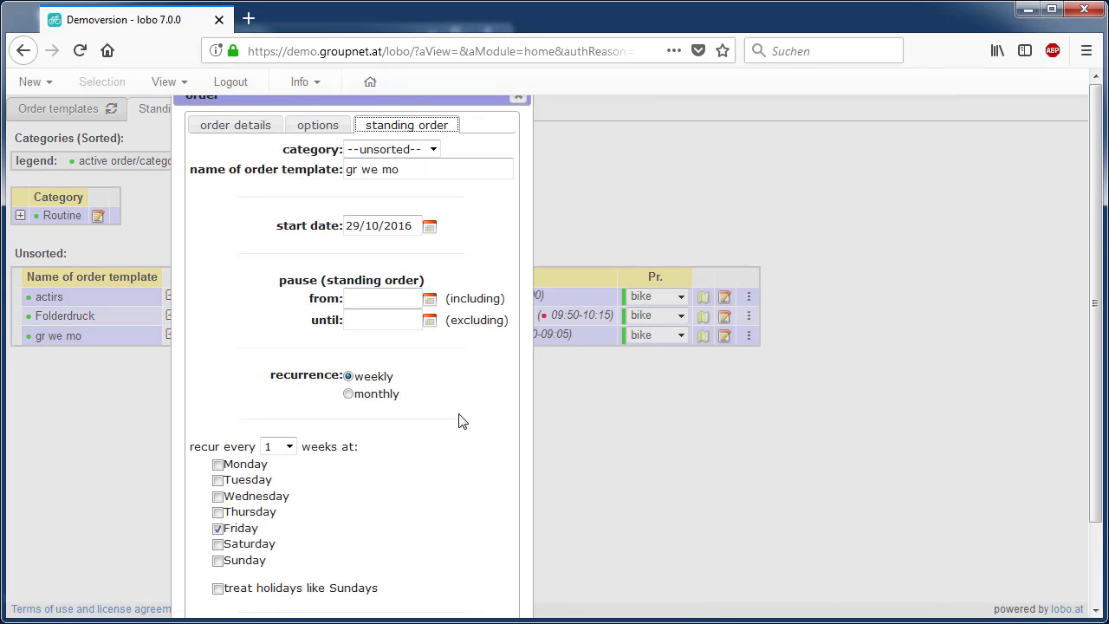
# Step: Make the "gr we mo" standing order also recur on Sunday, treat holidays like Sundays, and save it
pyautogui.scroll(-2, 460, 421)
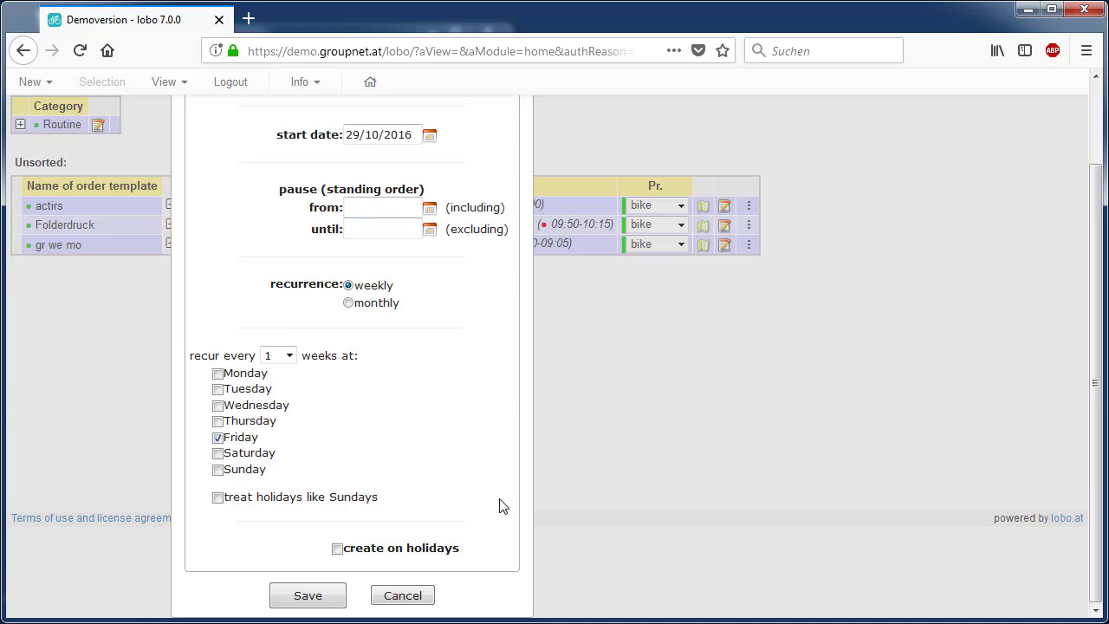
pyautogui.click(219, 500)
pyautogui.click(218, 470)
pyautogui.click(308, 595)
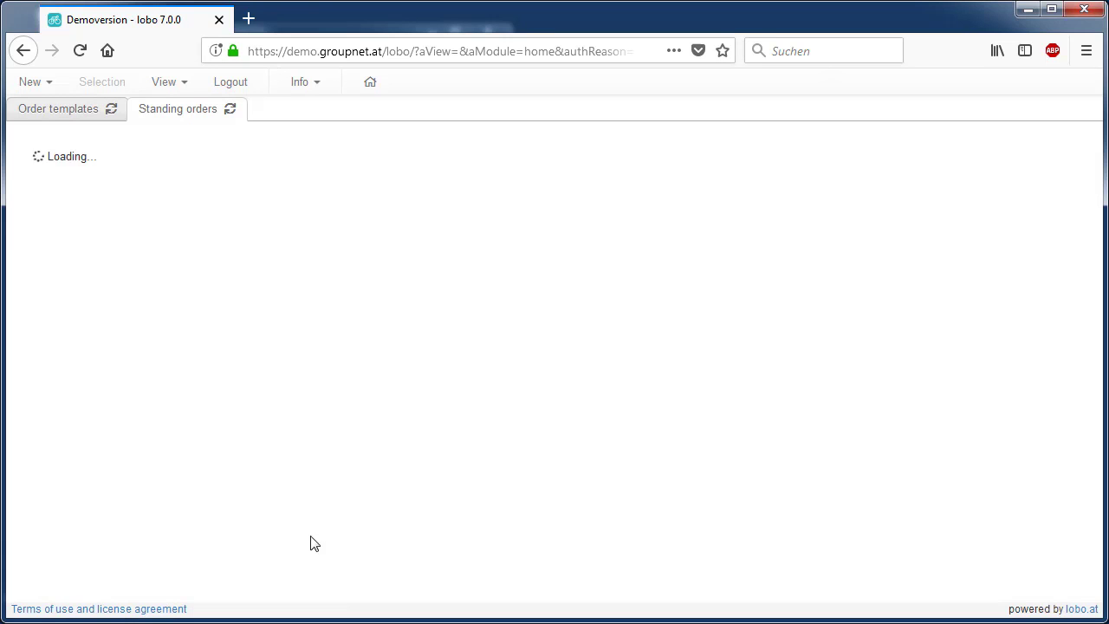
# Step: Open the holiday list in the system settings, view the form for a new holiday, and cancel it
pyautogui.click(163, 90)
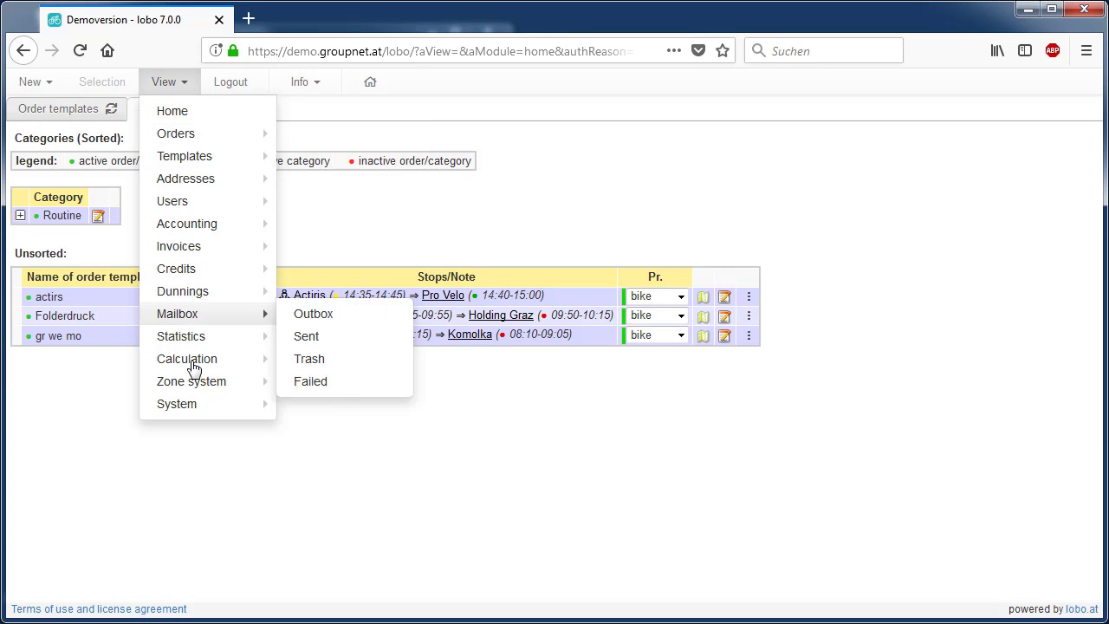
pyautogui.moveTo(206, 408)
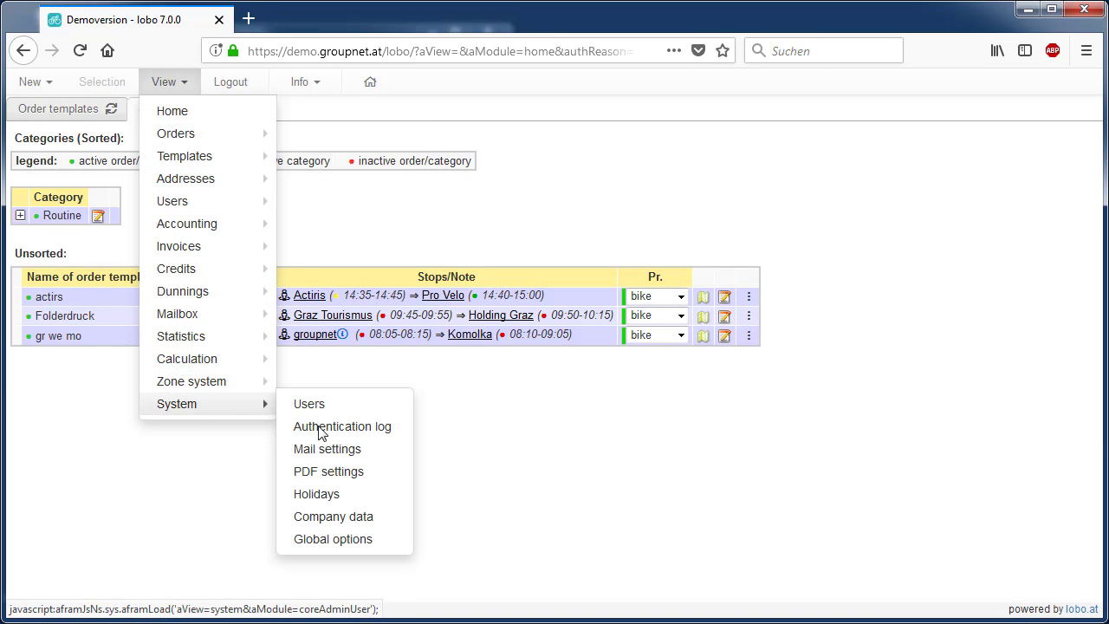
pyautogui.click(331, 494)
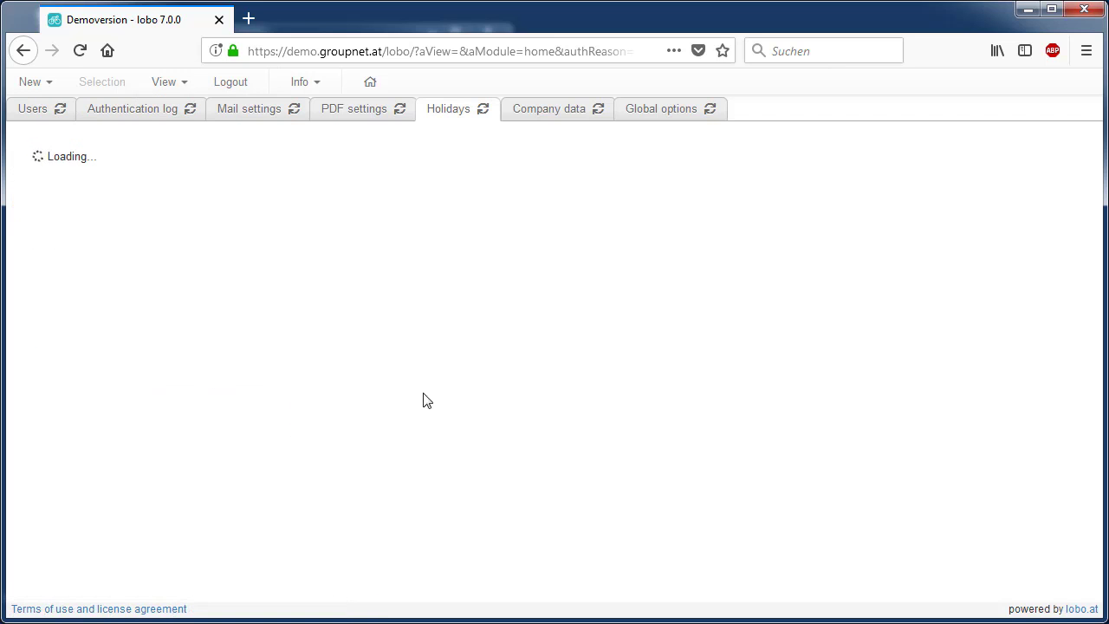
pyautogui.click(51, 82)
pyautogui.click(49, 110)
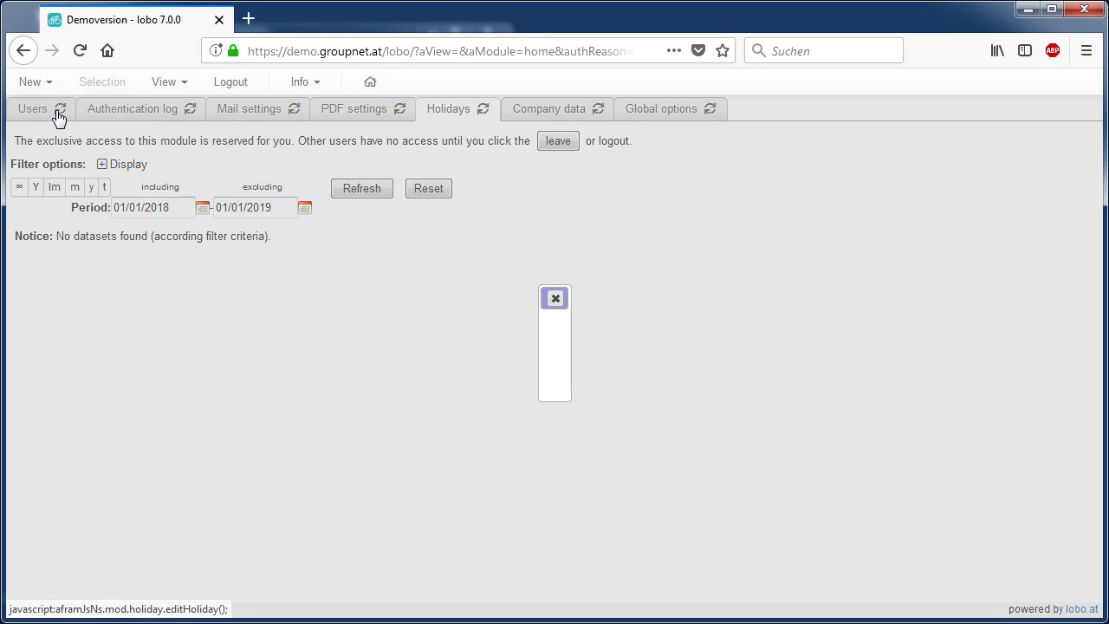
pyautogui.click(605, 383)
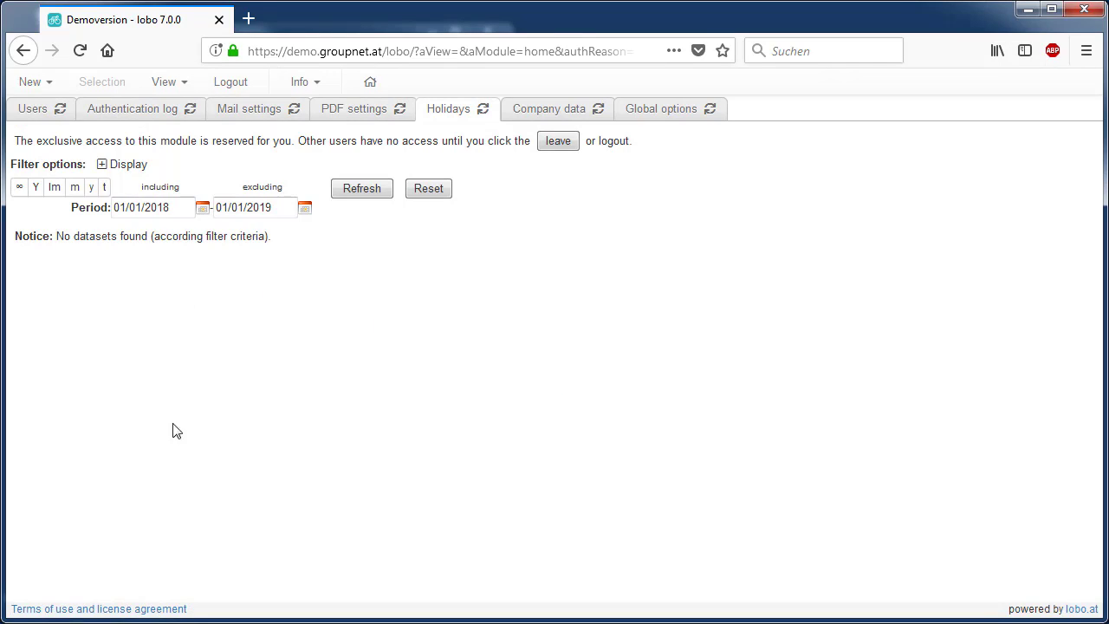
# Step: View the new holiday form once more, close it without saving, and return to the standing orders
pyautogui.click(42, 82)
pyautogui.click(54, 110)
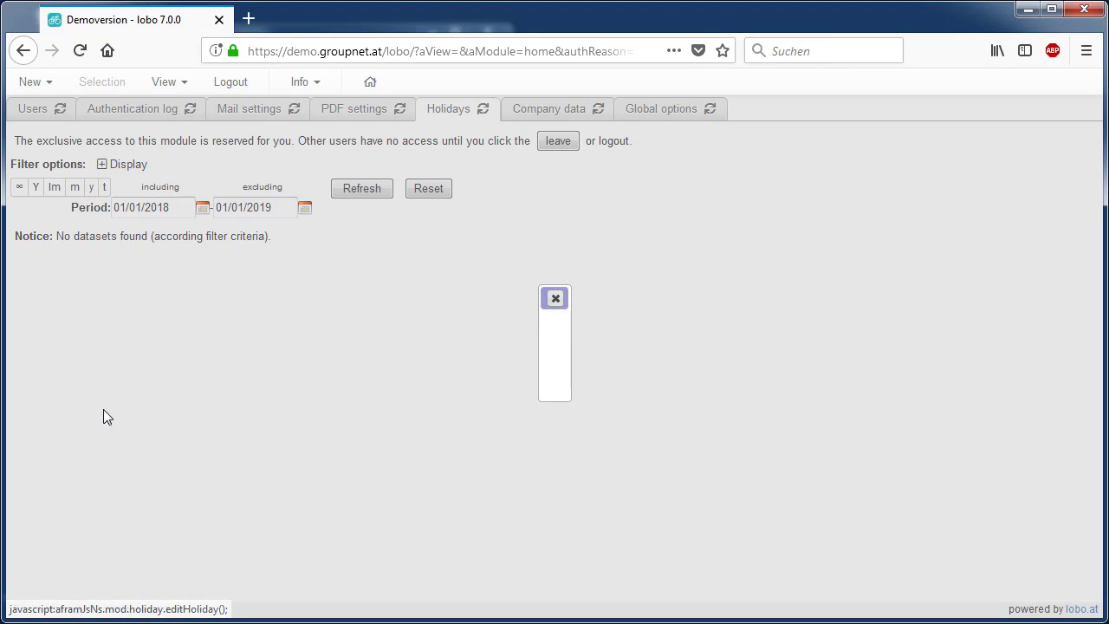
pyautogui.click(602, 386)
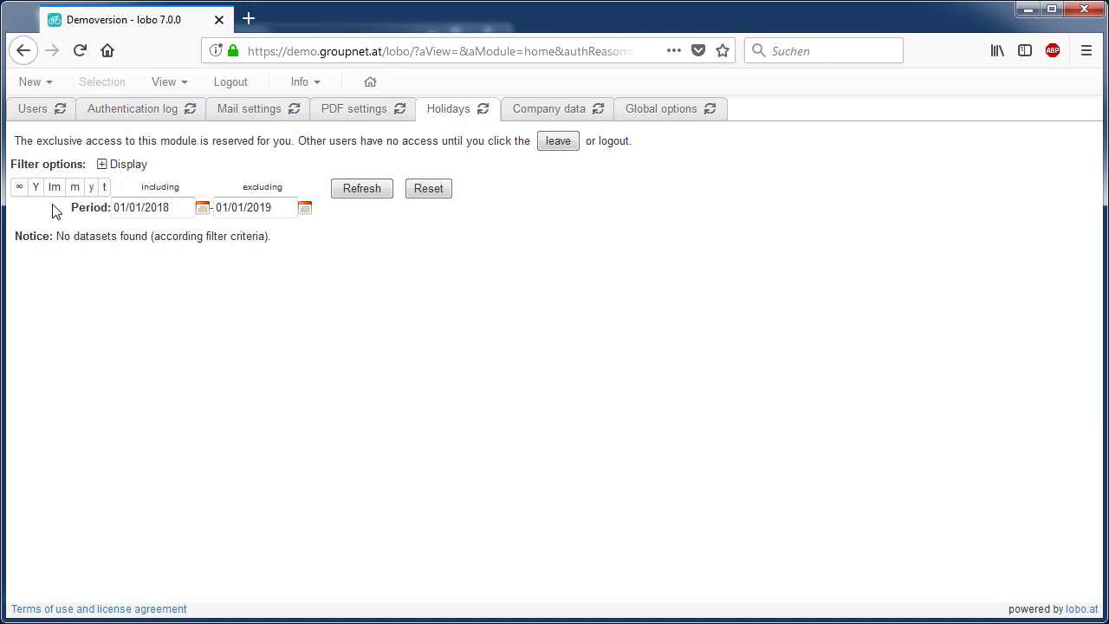
pyautogui.click(25, 55)
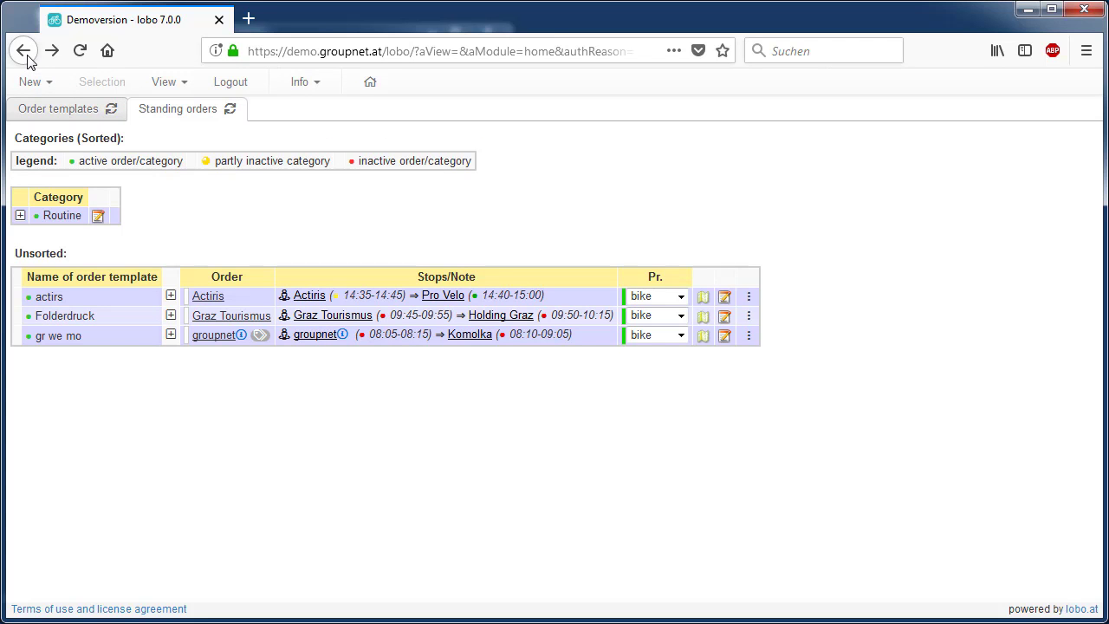
# Step: Clear Sunday and "treat holidays like Sundays" in the "gr we mo" standing order, and cancel the edit without saving
pyautogui.click(724, 336)
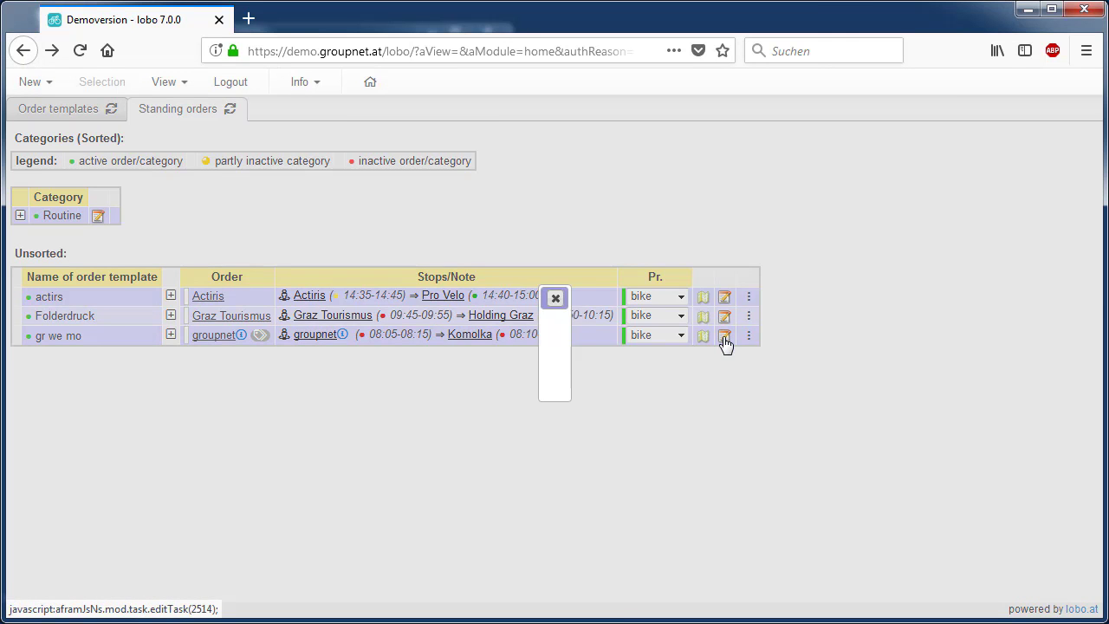
pyautogui.click(442, 125)
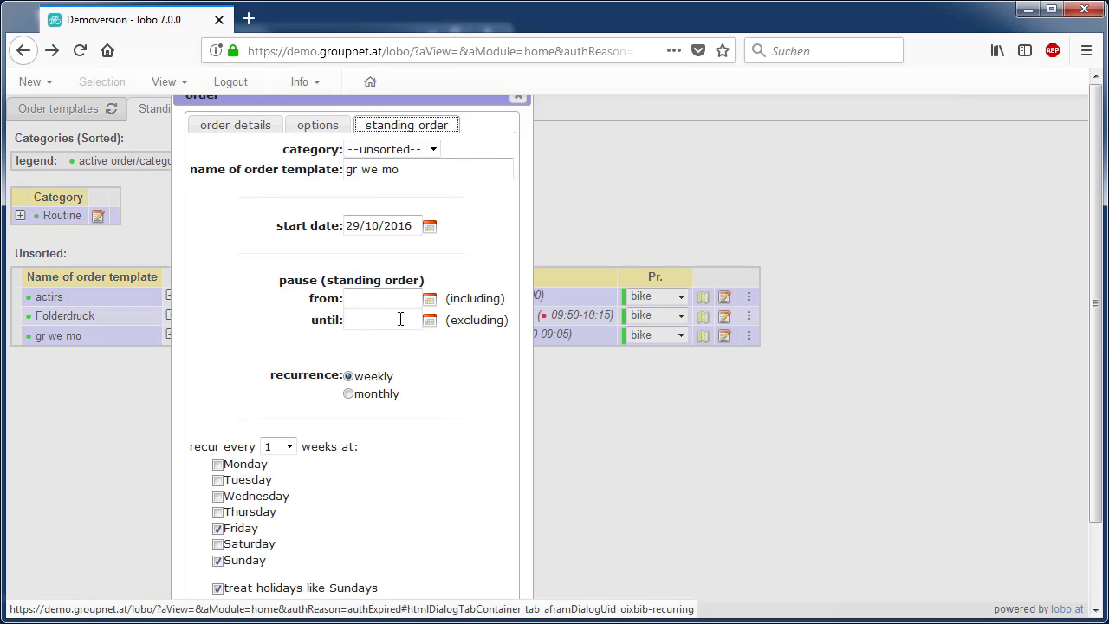
pyautogui.scroll(-2, 416, 427)
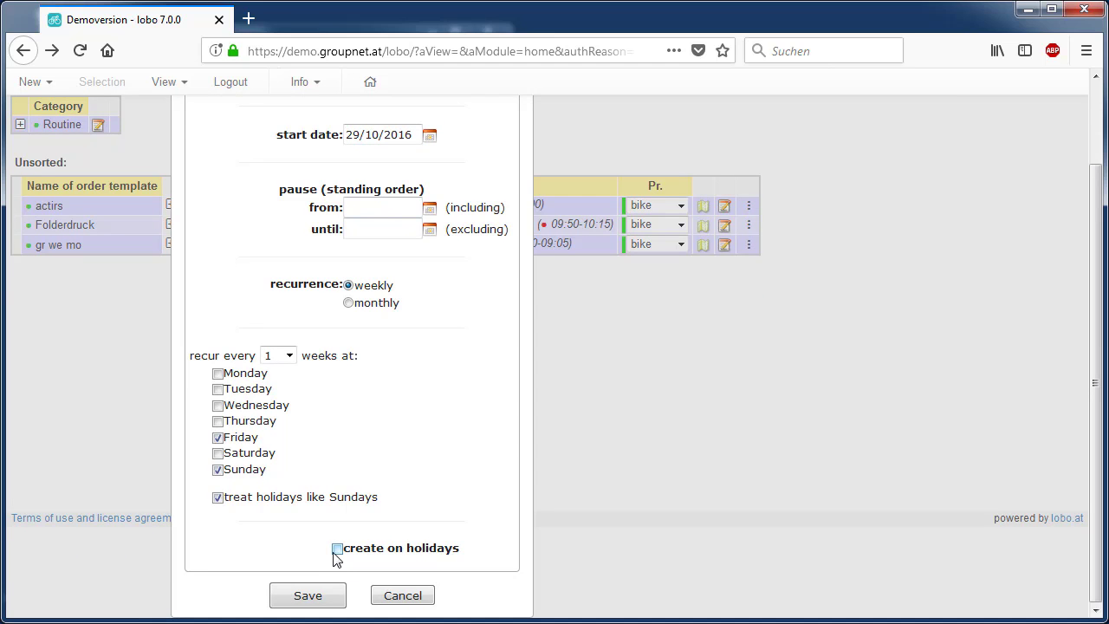
pyautogui.click(217, 498)
pyautogui.click(218, 469)
pyautogui.click(403, 596)
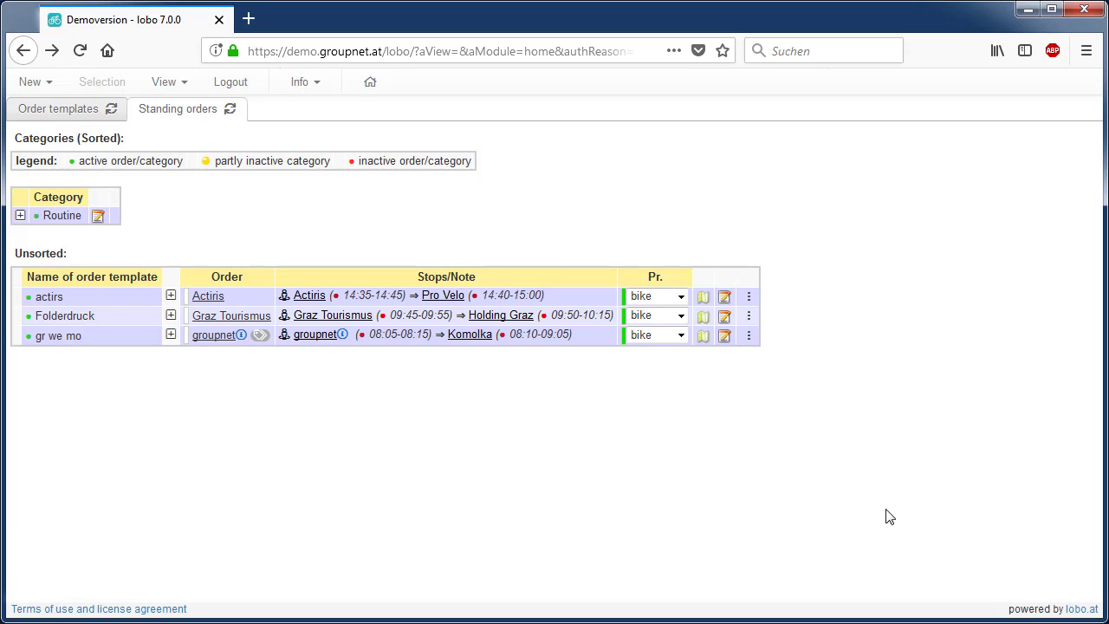
# Step: Return to the actual orders, open a copy of the 11:40 Actiris order, view its standing order option, and cancel the copy
pyautogui.click(24, 52)
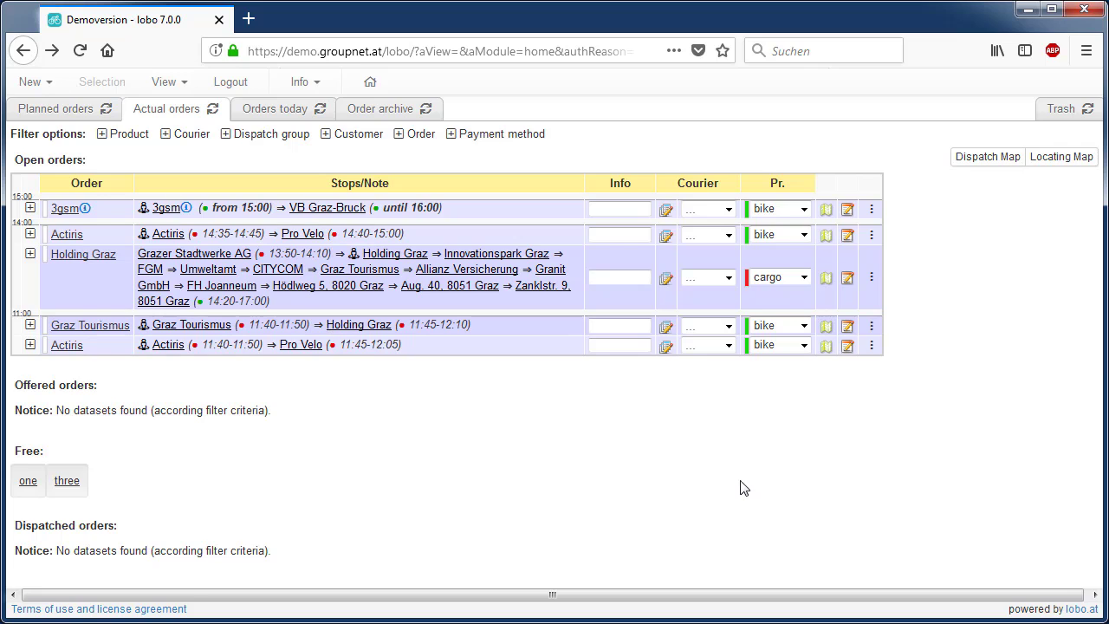
pyautogui.click(872, 346)
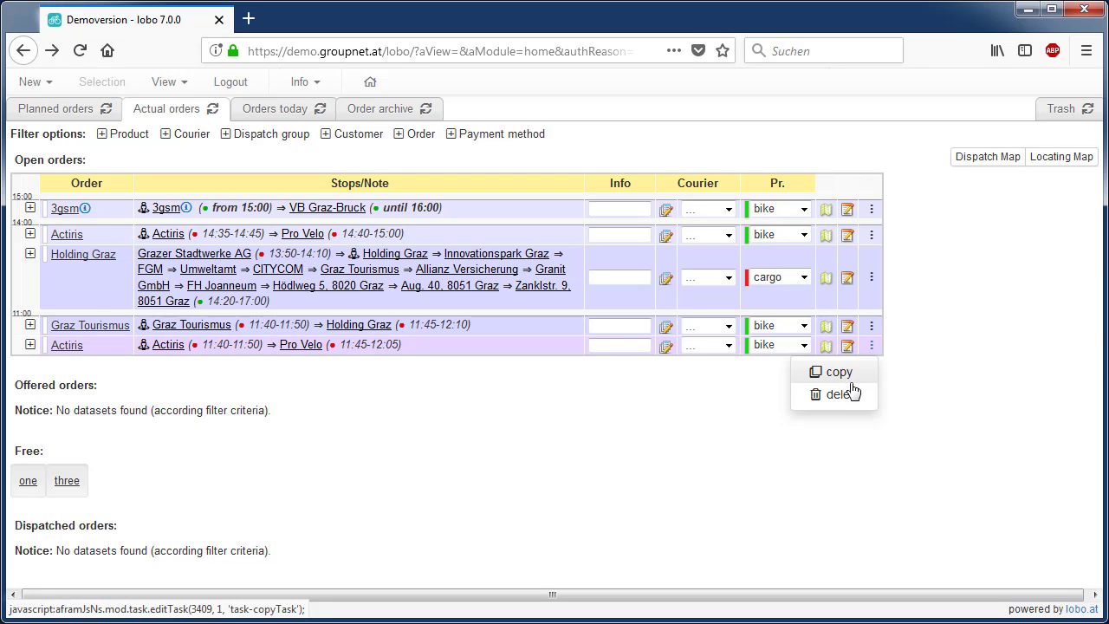
pyautogui.click(852, 377)
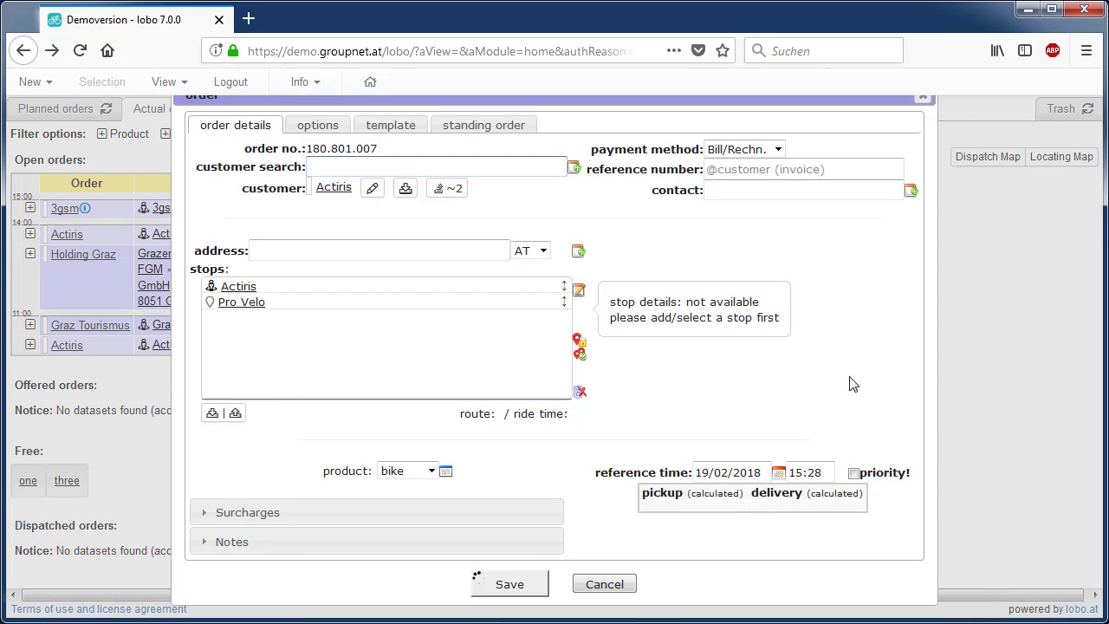
pyautogui.click(488, 126)
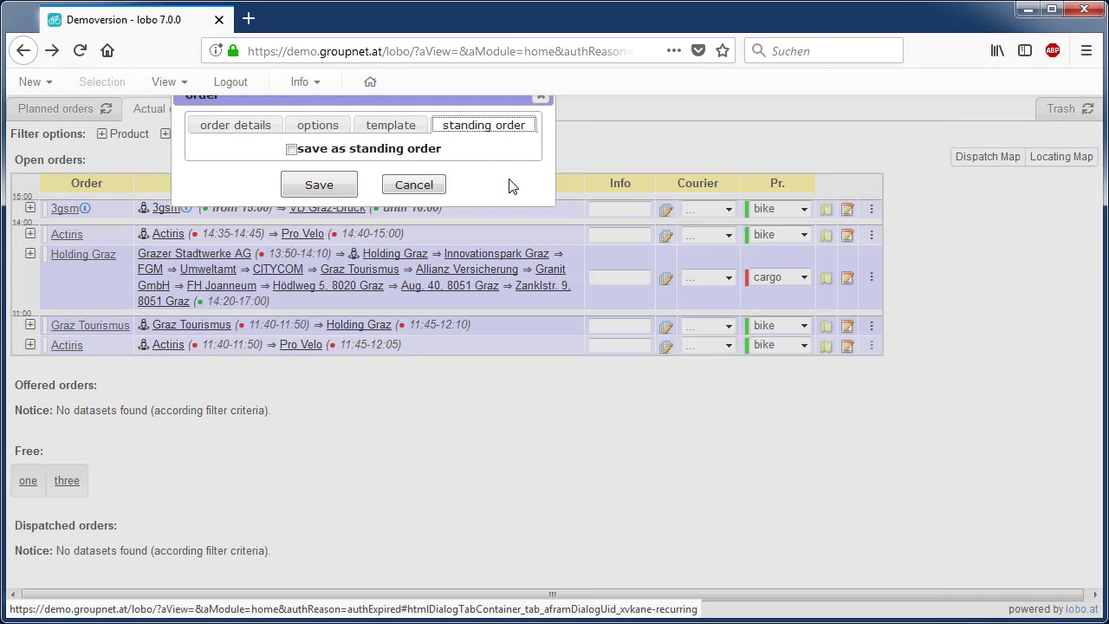
pyautogui.click(436, 189)
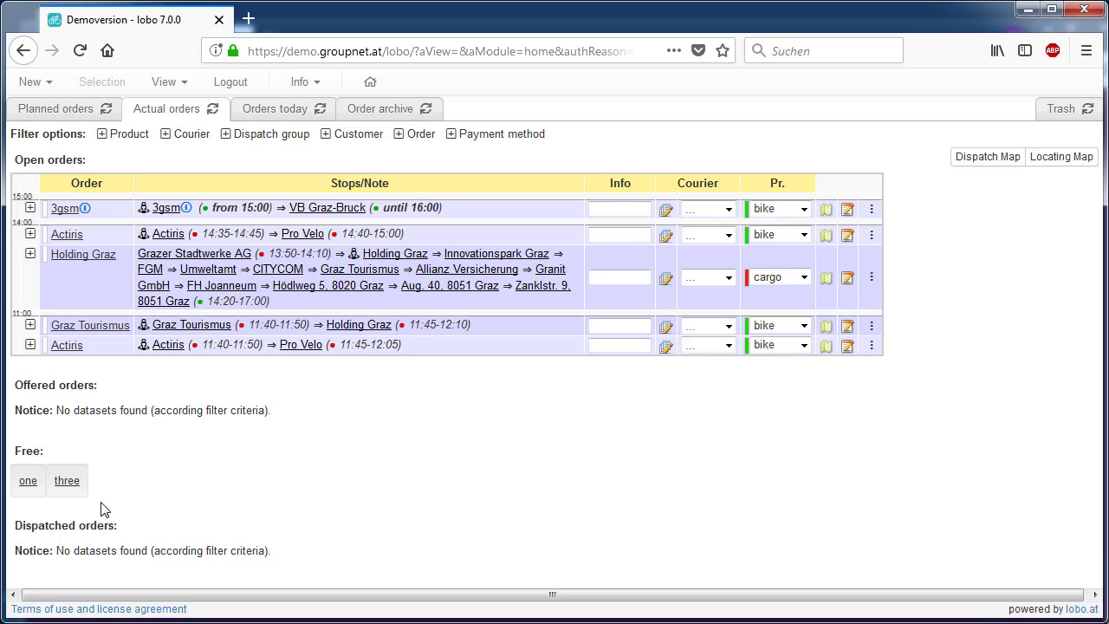
# Step: Assign courier one to the 11:40 Graz Tourismus order and courier three to the 11:40 Actiris order, and refresh the actual orders
pyautogui.click(719, 331)
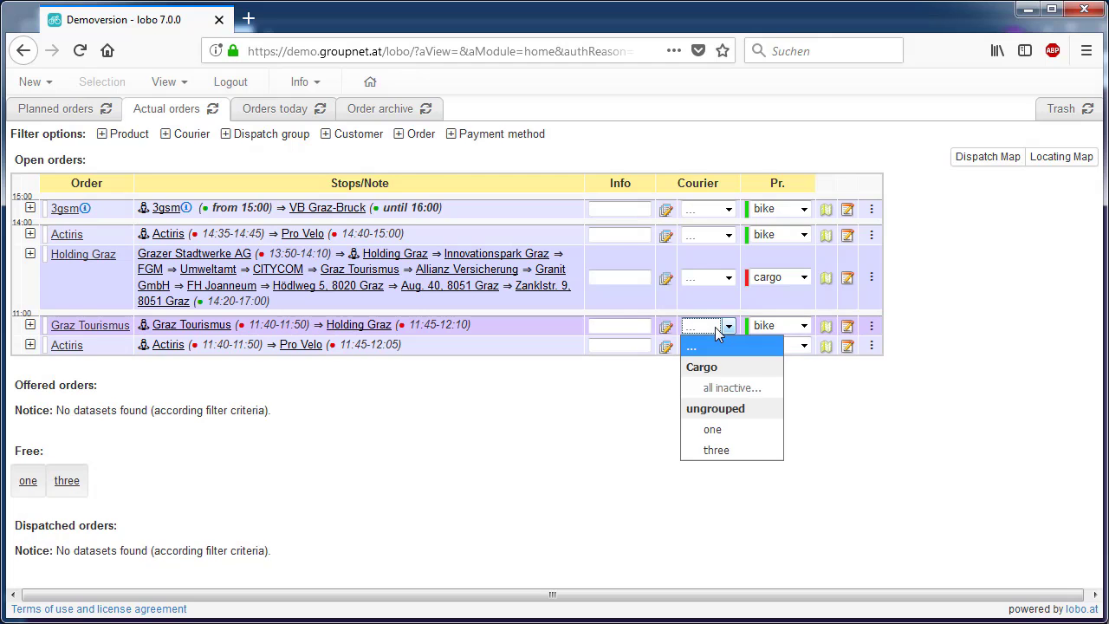
pyautogui.click(727, 428)
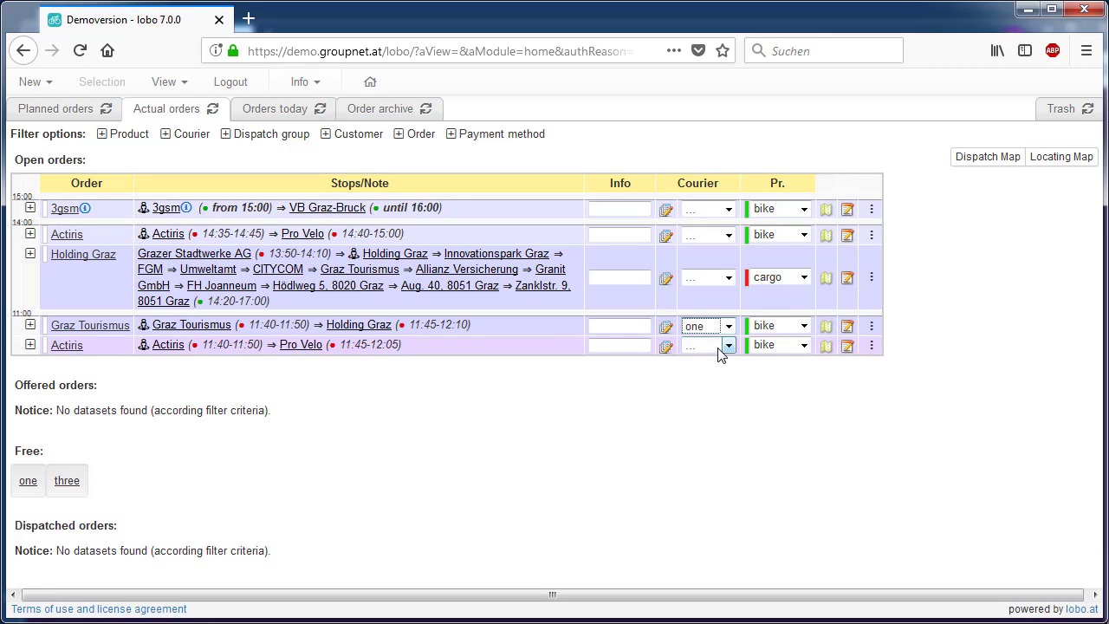
pyautogui.click(717, 346)
pyautogui.click(719, 476)
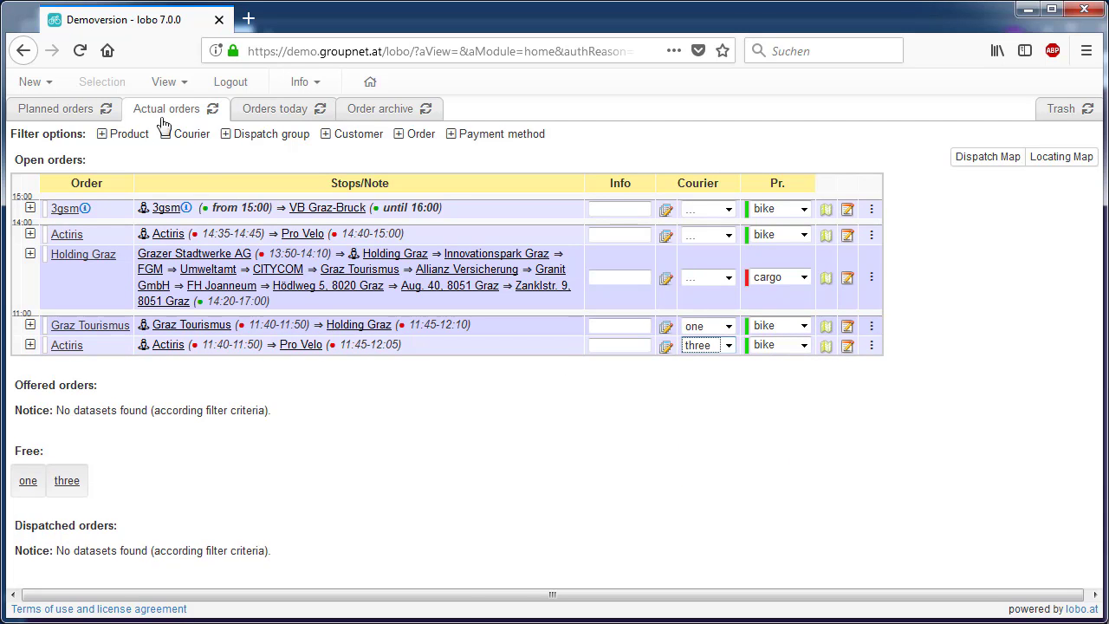
pyautogui.click(213, 110)
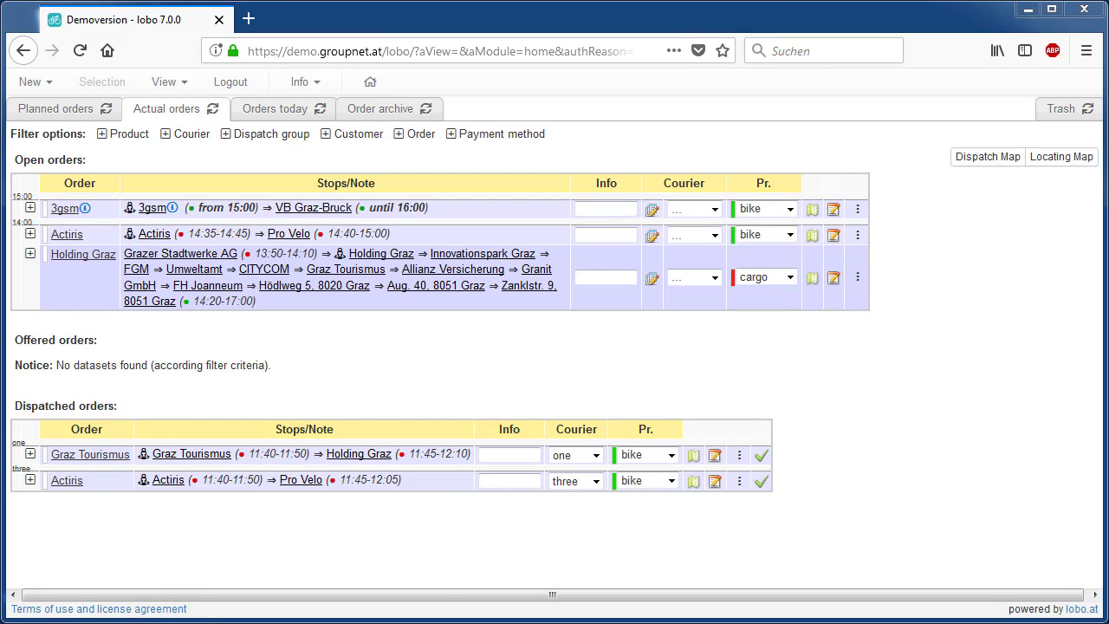
# Step: Switch to the courier's mobile window, open the courier's own orders, and mark the Actiris and Pro Velo stops as done
pyautogui.hotkey('alt', 'Tab')
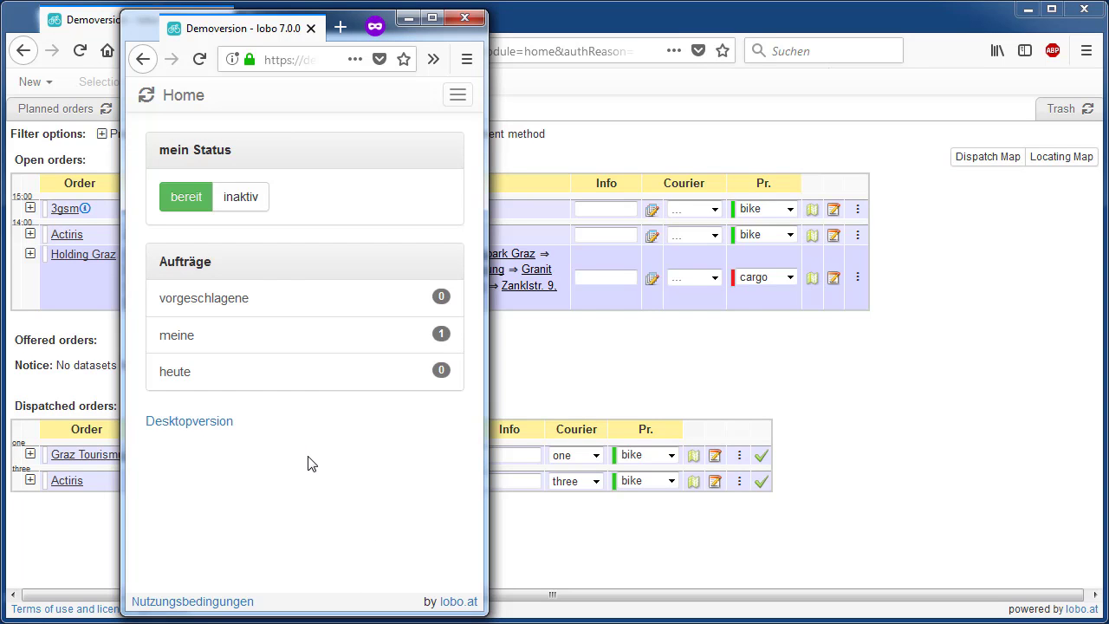
pyautogui.click(263, 348)
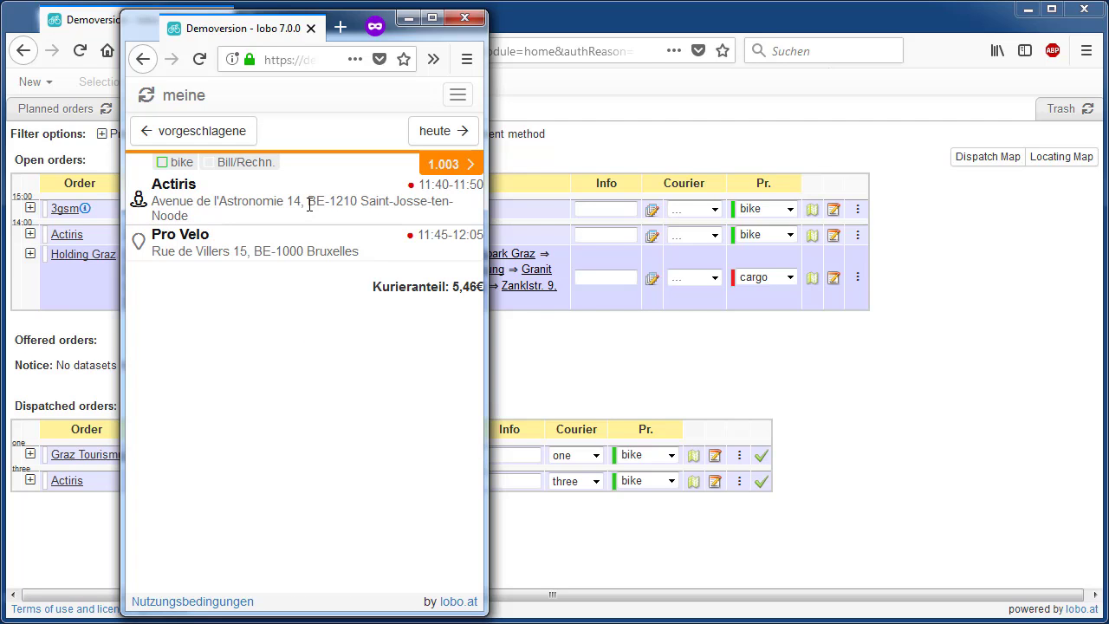
pyautogui.click(278, 209)
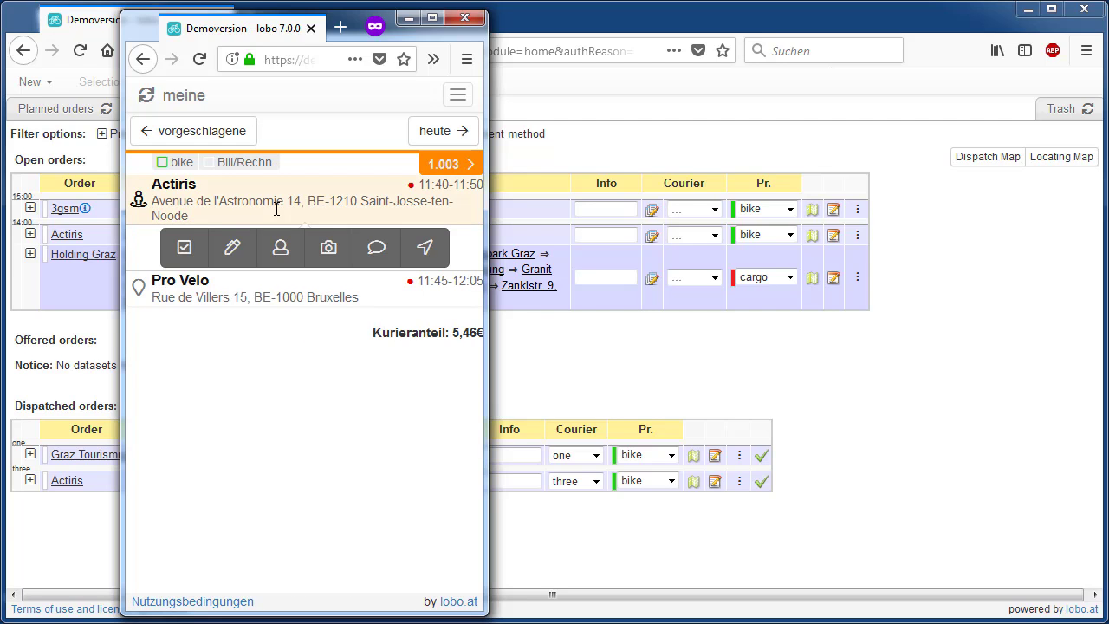
pyautogui.click(186, 246)
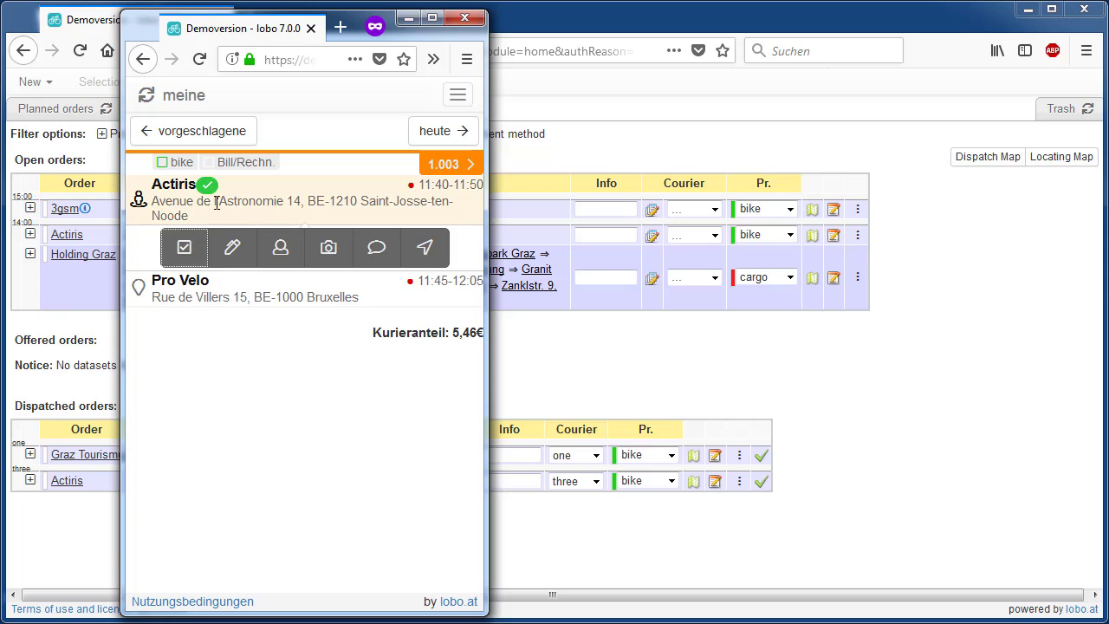
pyautogui.click(235, 295)
pyautogui.click(184, 282)
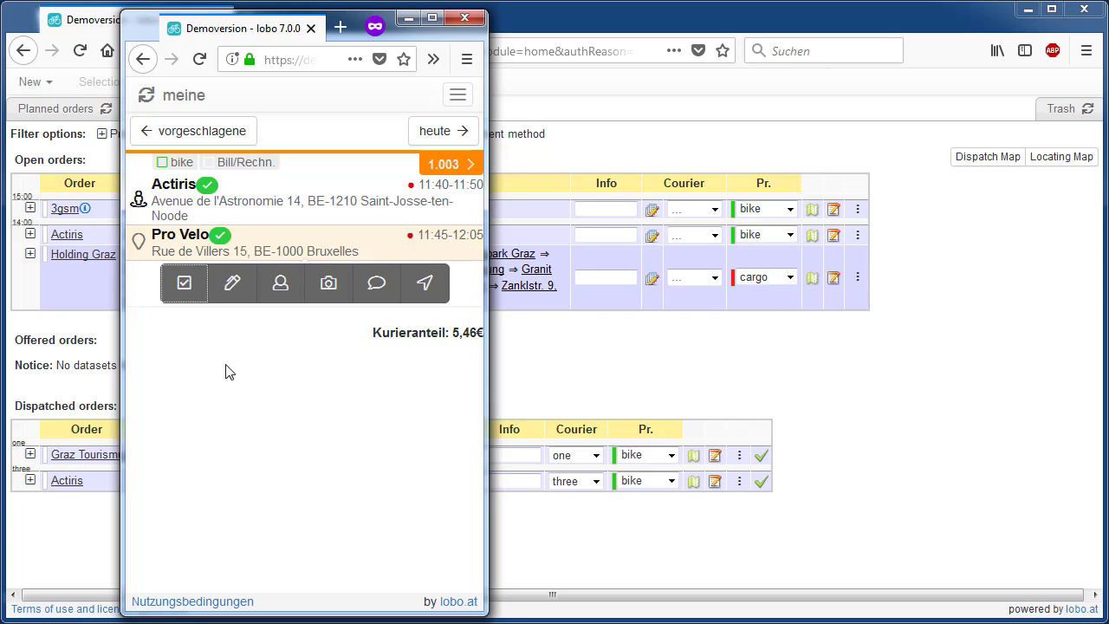
# Step: Complete the courier's Actiris order, and refresh the actual orders in the dispatcher window
pyautogui.click(450, 165)
pyautogui.click(366, 195)
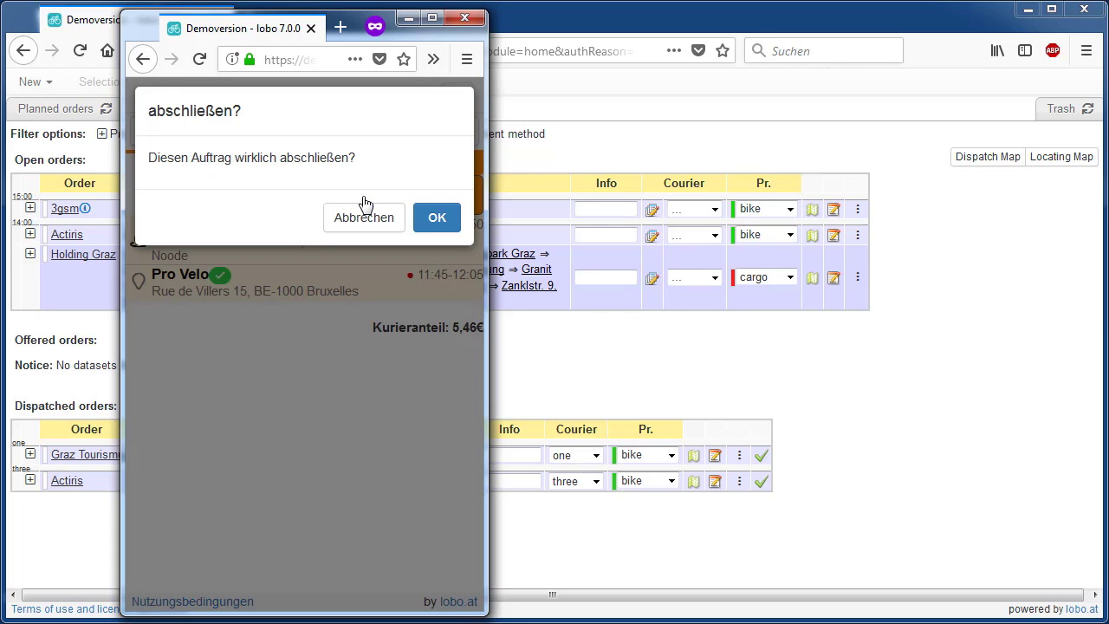
pyautogui.click(438, 218)
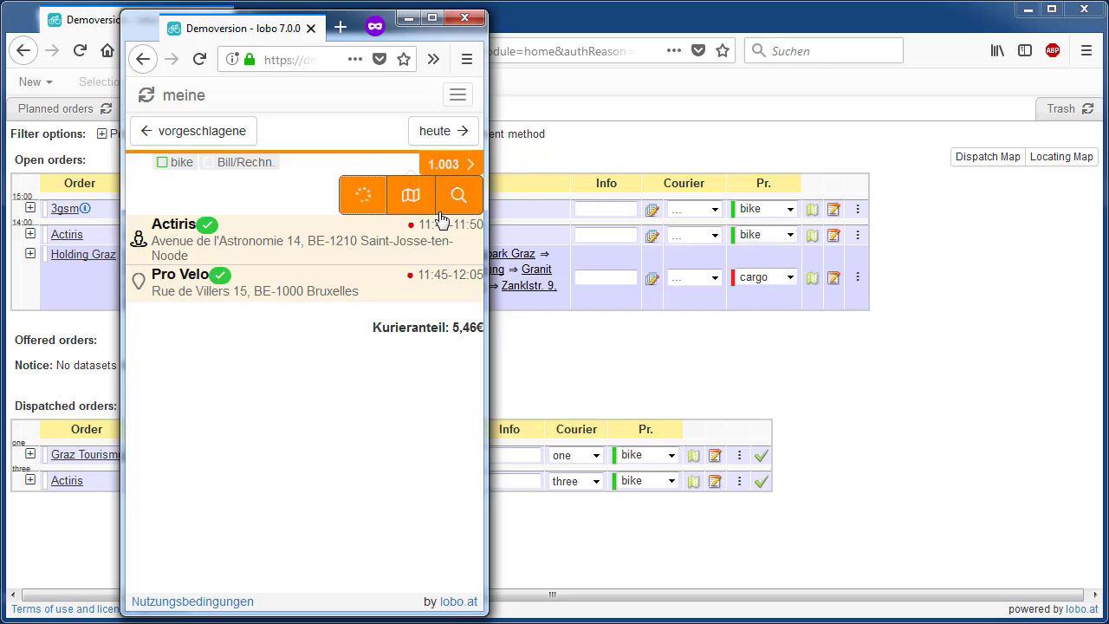
pyautogui.click(719, 558)
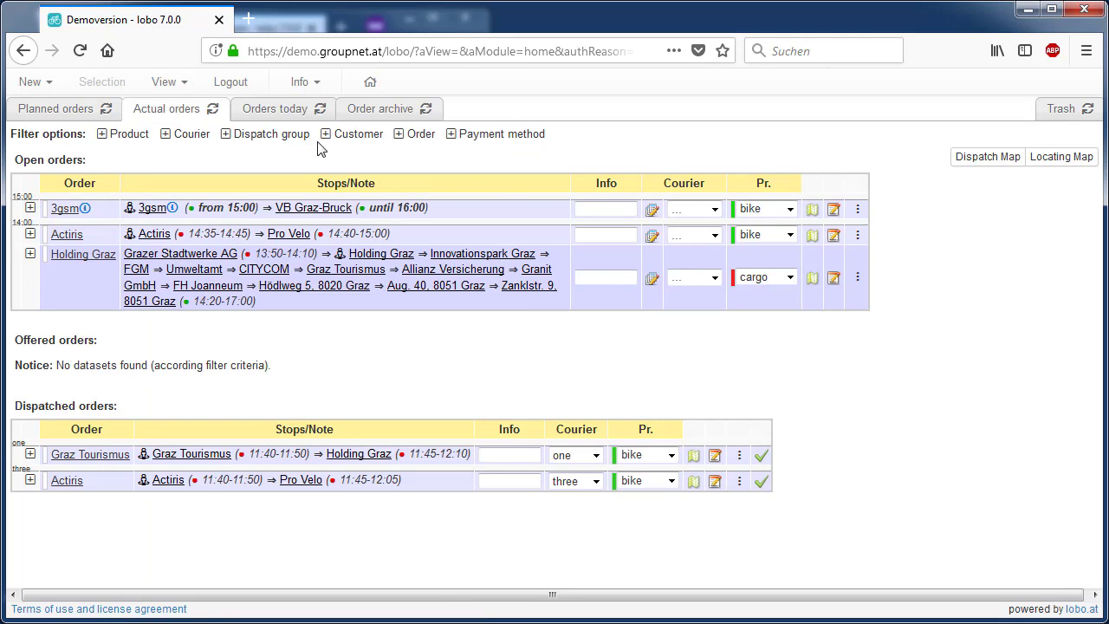
pyautogui.click(208, 118)
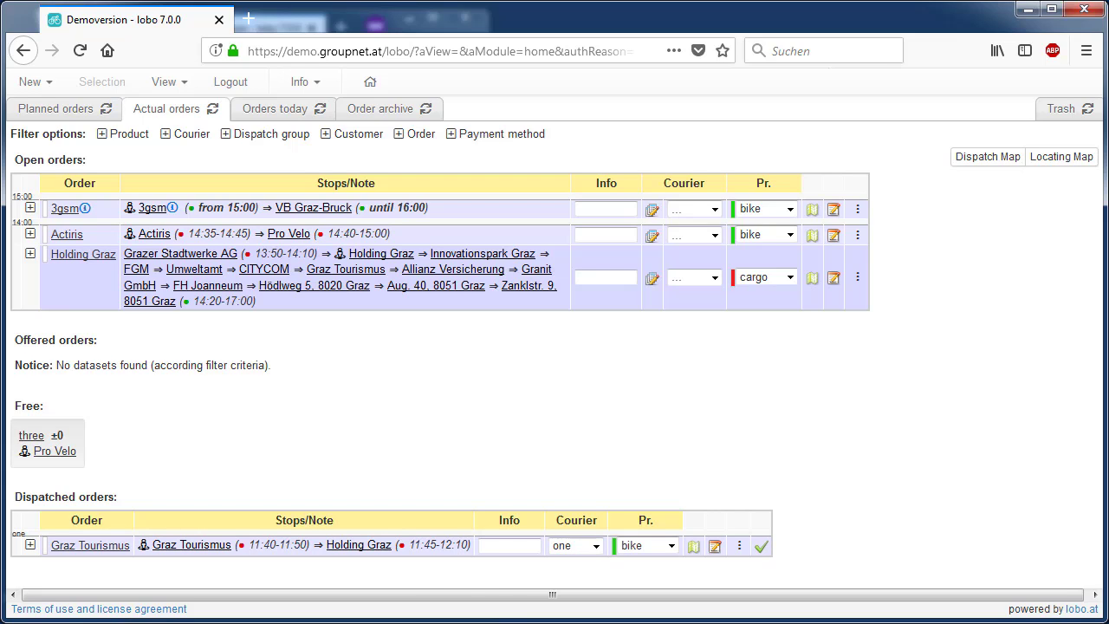
# Step: Log out of the courier's mobile window and set the language of its login form to English
pyautogui.hotkey('alt', 'Tab')
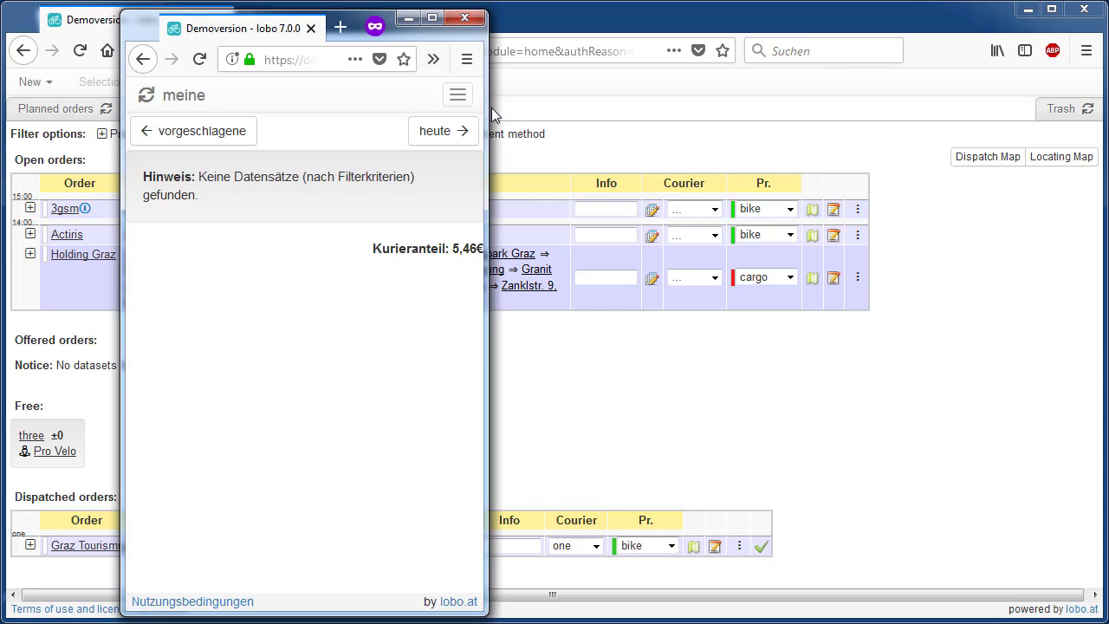
pyautogui.click(459, 95)
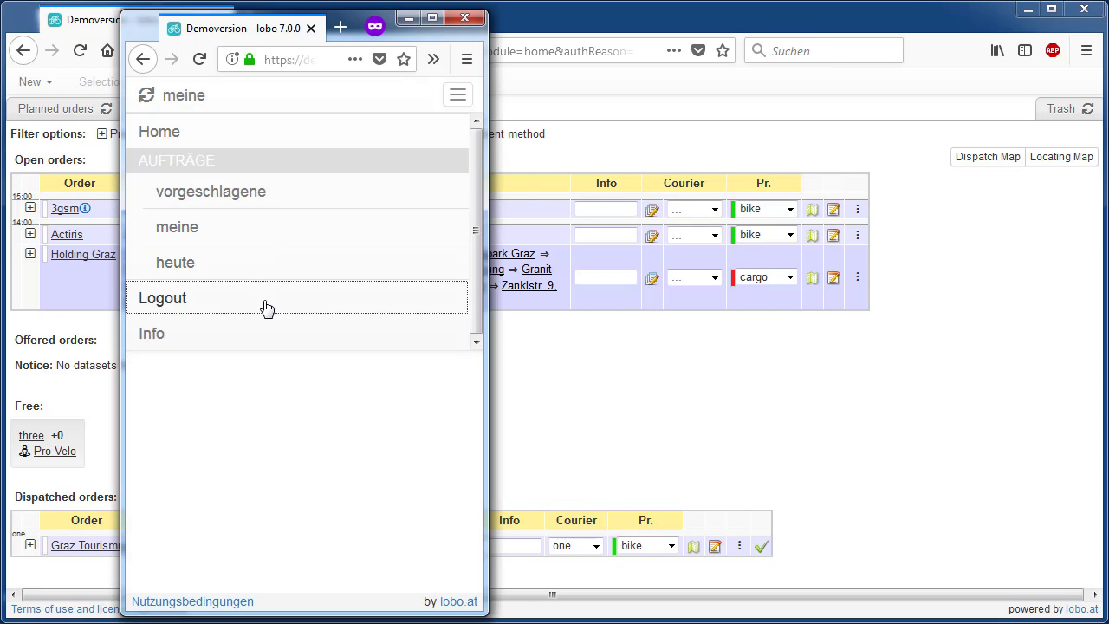
pyautogui.click(266, 302)
pyautogui.click(265, 303)
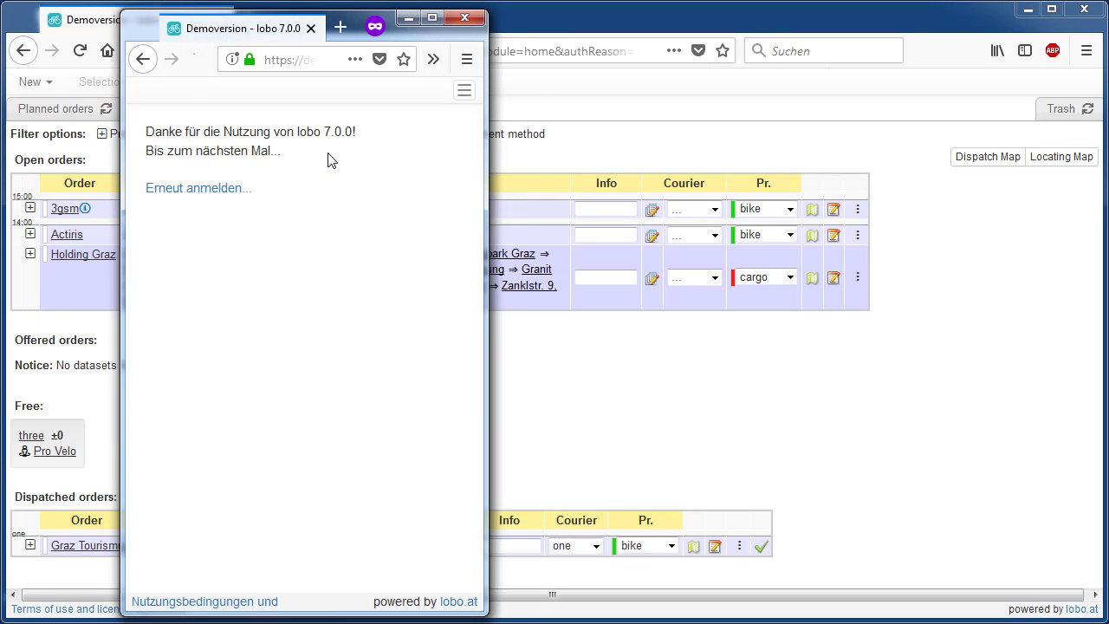
pyautogui.click(194, 189)
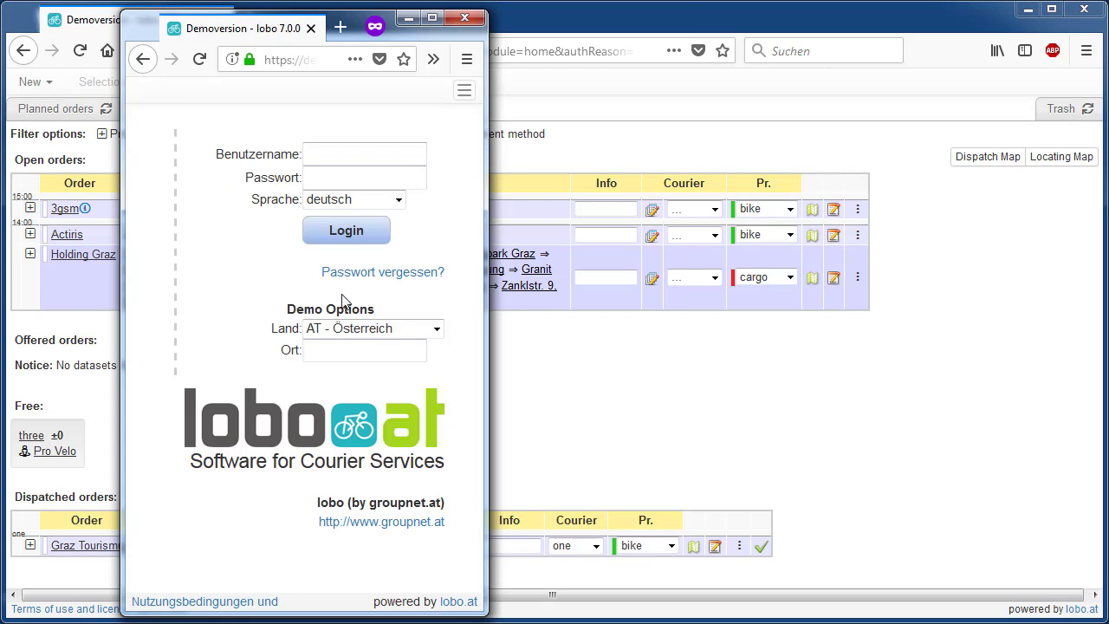
pyautogui.click(358, 201)
pyautogui.click(361, 241)
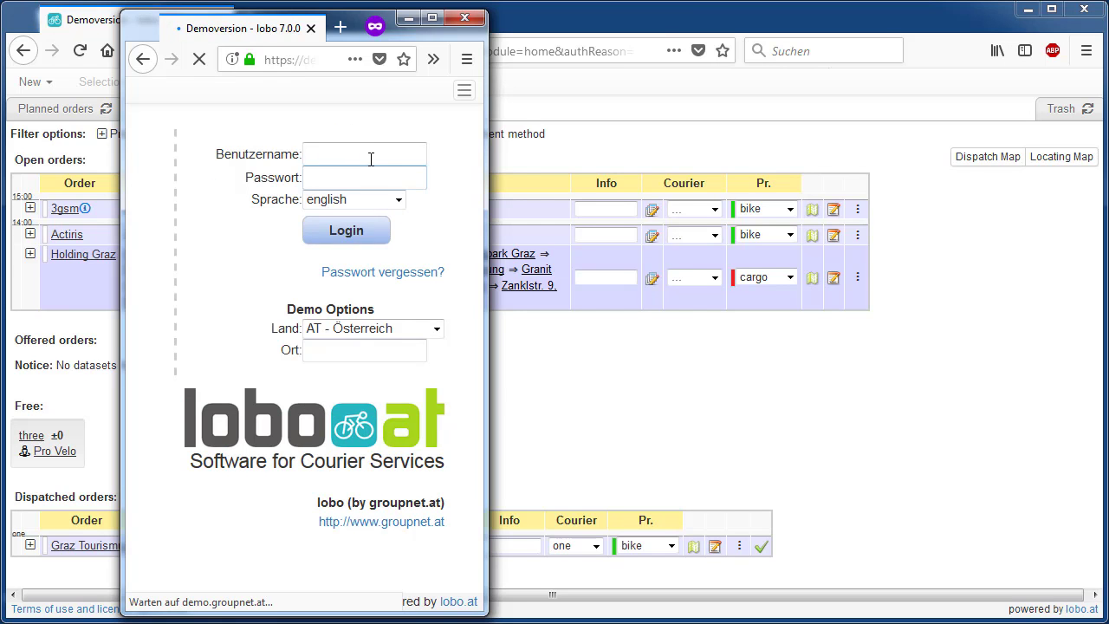
# Step: Log in as demo_carrier1 with the account password and switch to the mobile version
pyautogui.click(322, 151)
pyautogui.write('demo_carrier1')
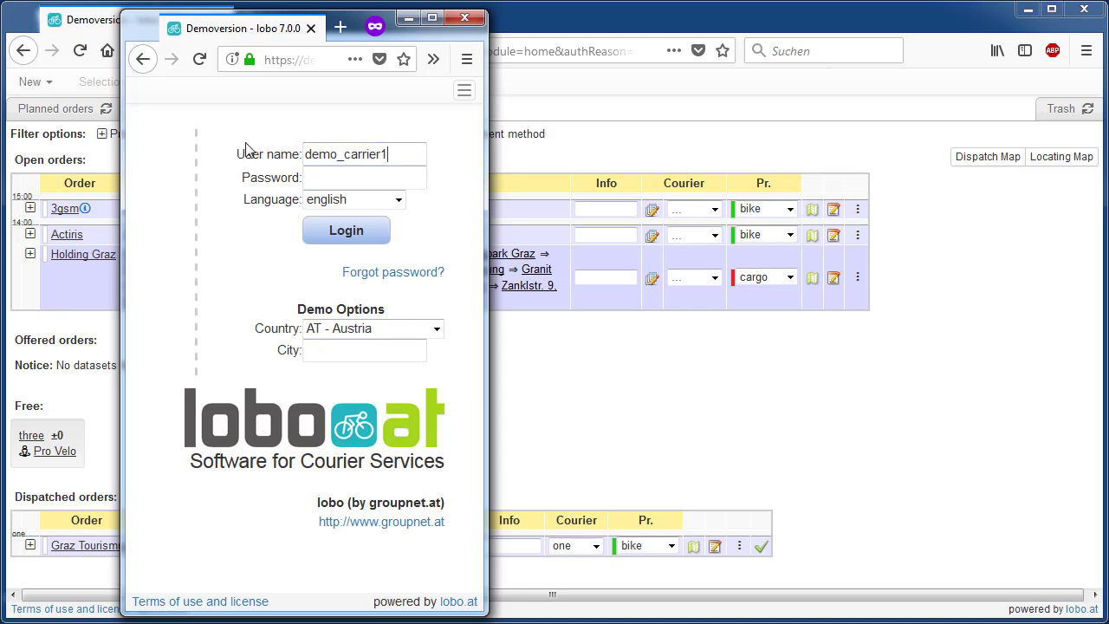
pyautogui.click(324, 177)
pyautogui.hotkey('ctrl', 'v')
pyautogui.click(345, 239)
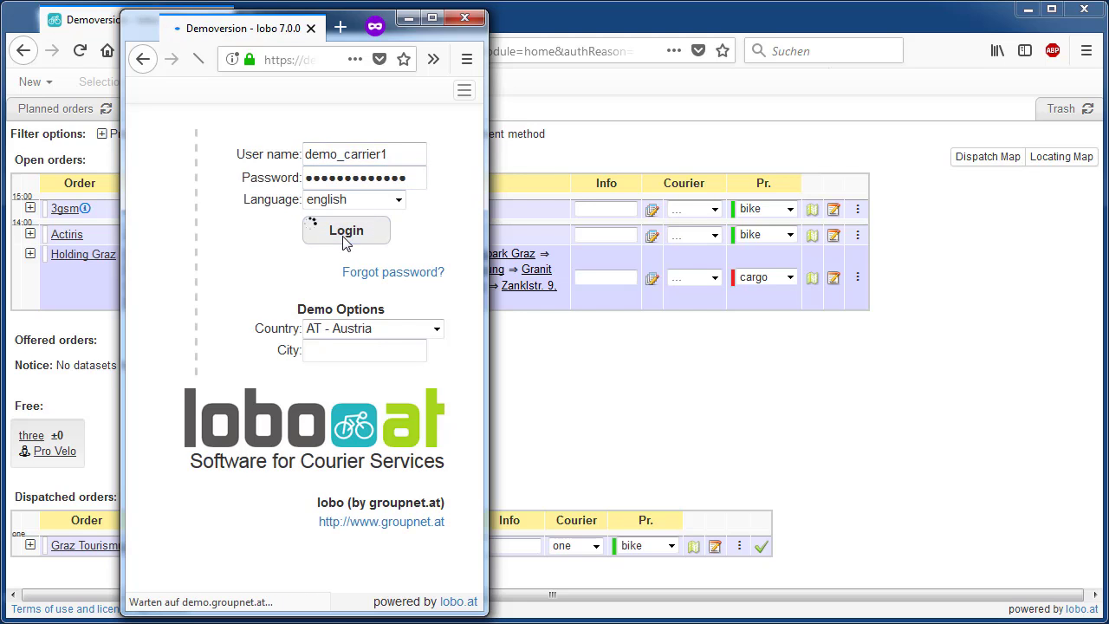
pyautogui.scroll(-5, 235, 352)
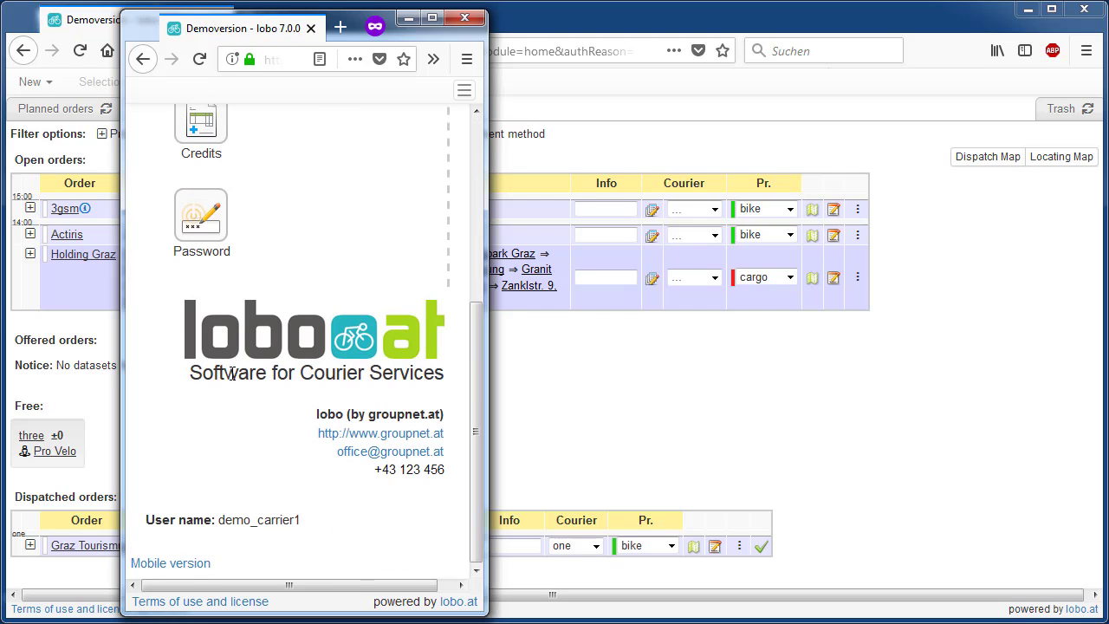
pyautogui.click(199, 564)
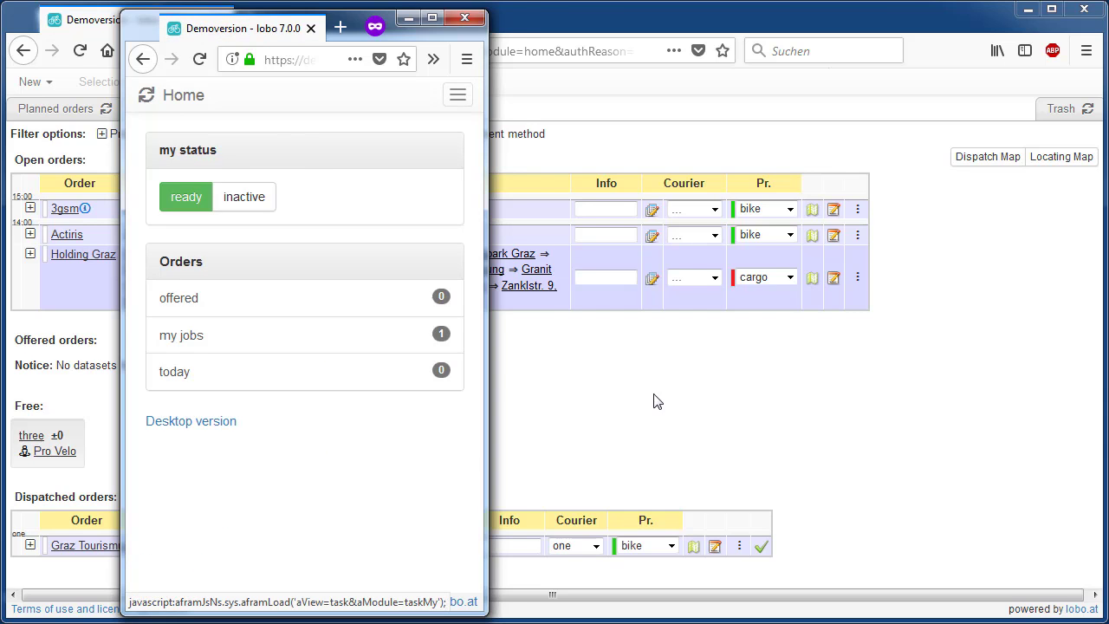
# Step: Open the courier's job list in the mobile window and mark the Graz Tourismus stop as done
pyautogui.click(606, 459)
pyautogui.hotkey('alt', 'Tab')
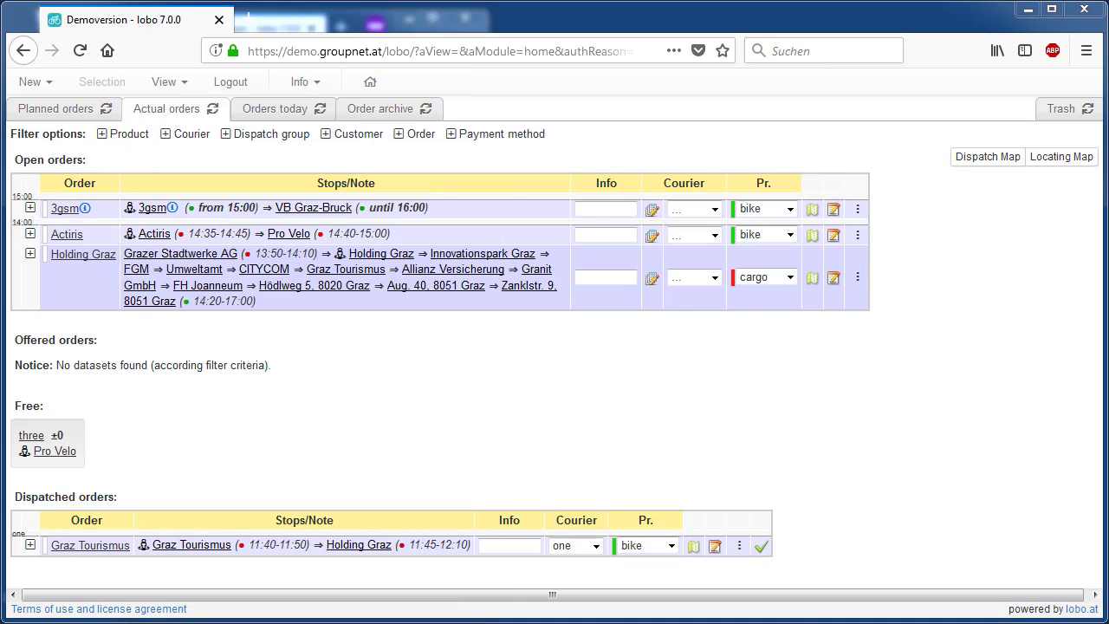
pyautogui.click(299, 340)
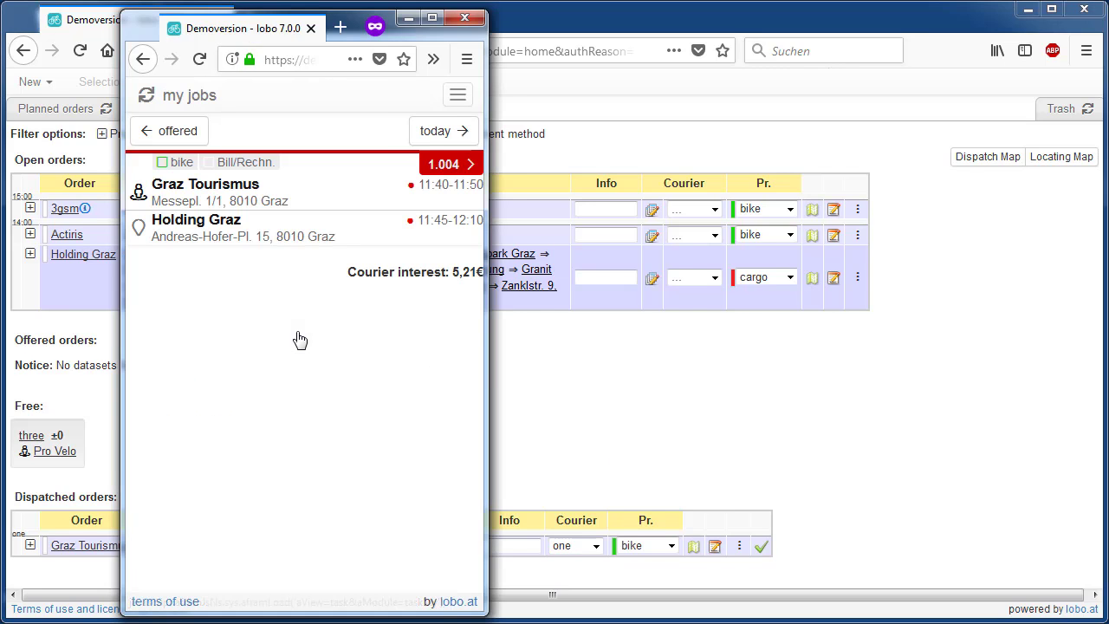
pyautogui.click(222, 195)
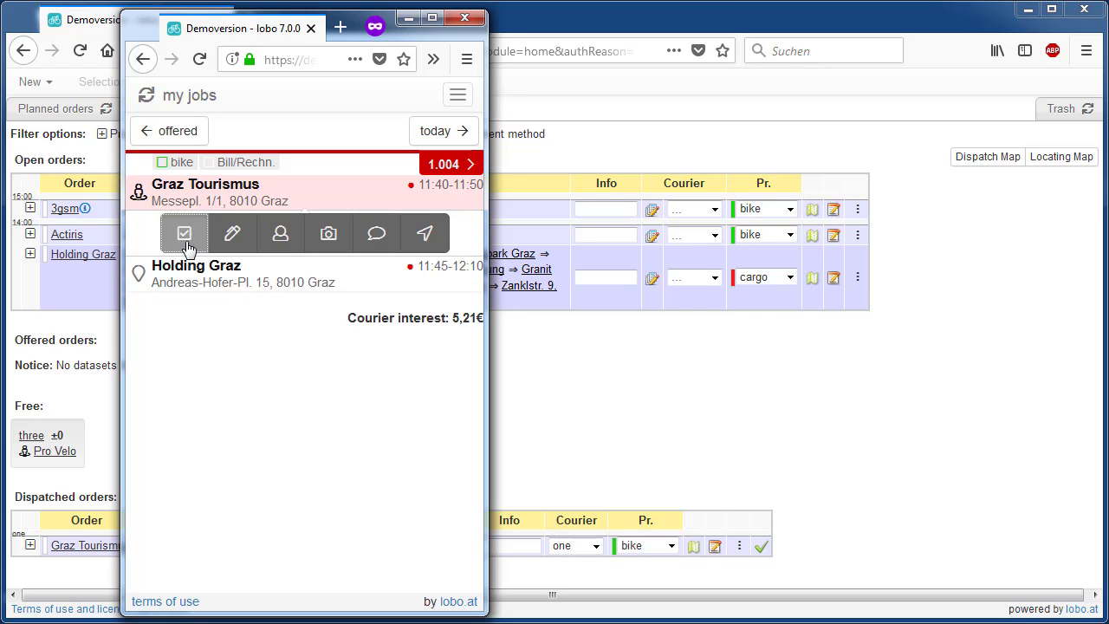
pyautogui.click(188, 247)
# Step: Open the photo upload for the Holding Graz stop, view the file selection, and close both without choosing a file
pyautogui.click(198, 267)
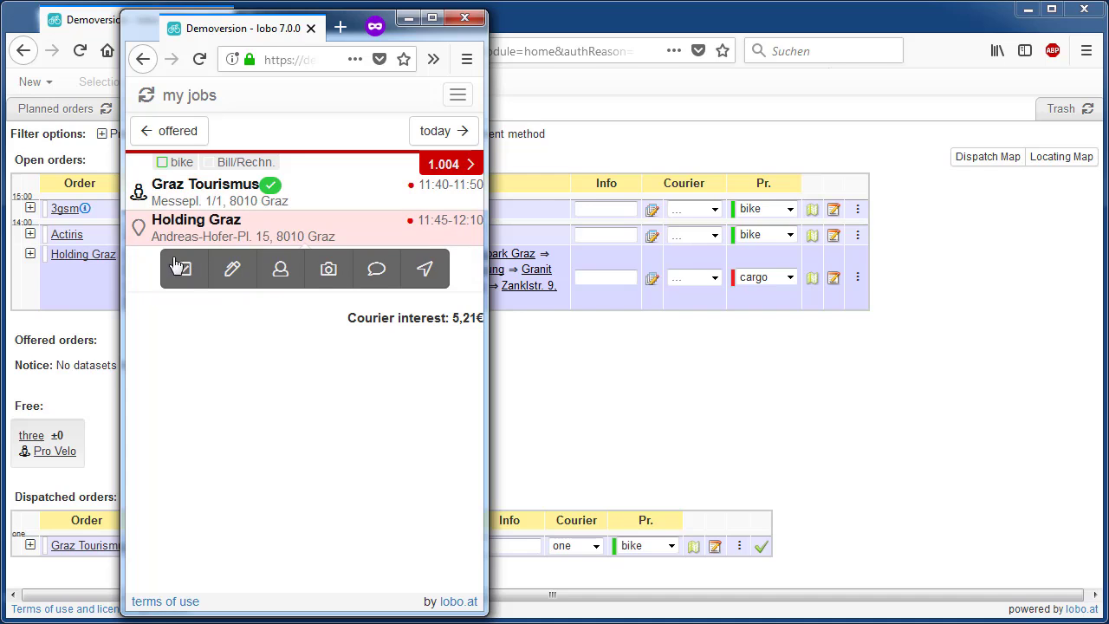
pyautogui.click(333, 274)
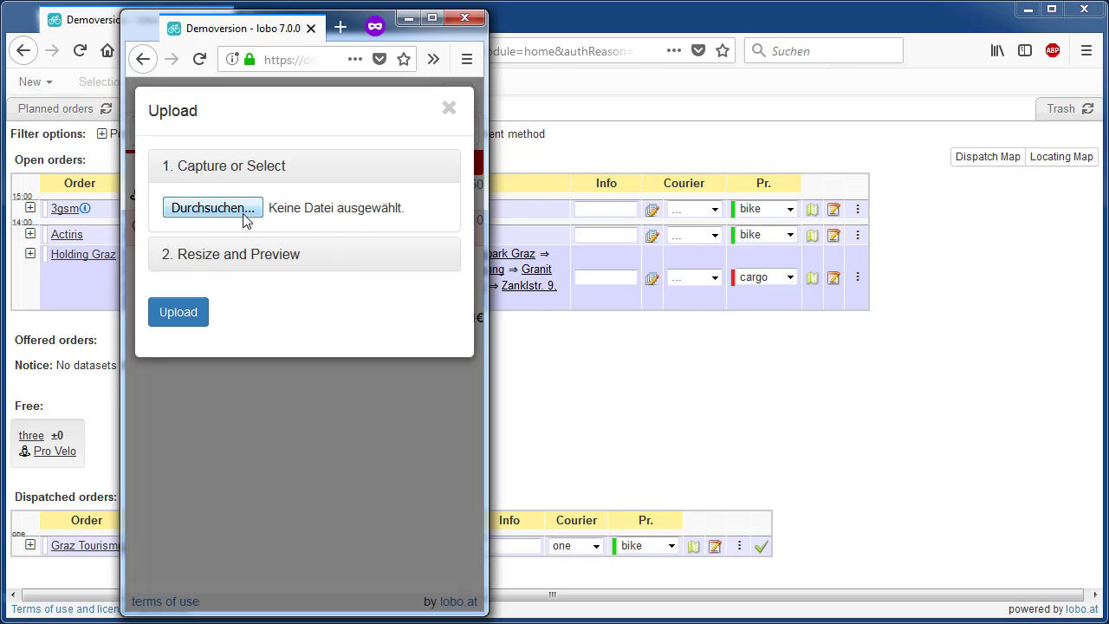
pyautogui.click(213, 208)
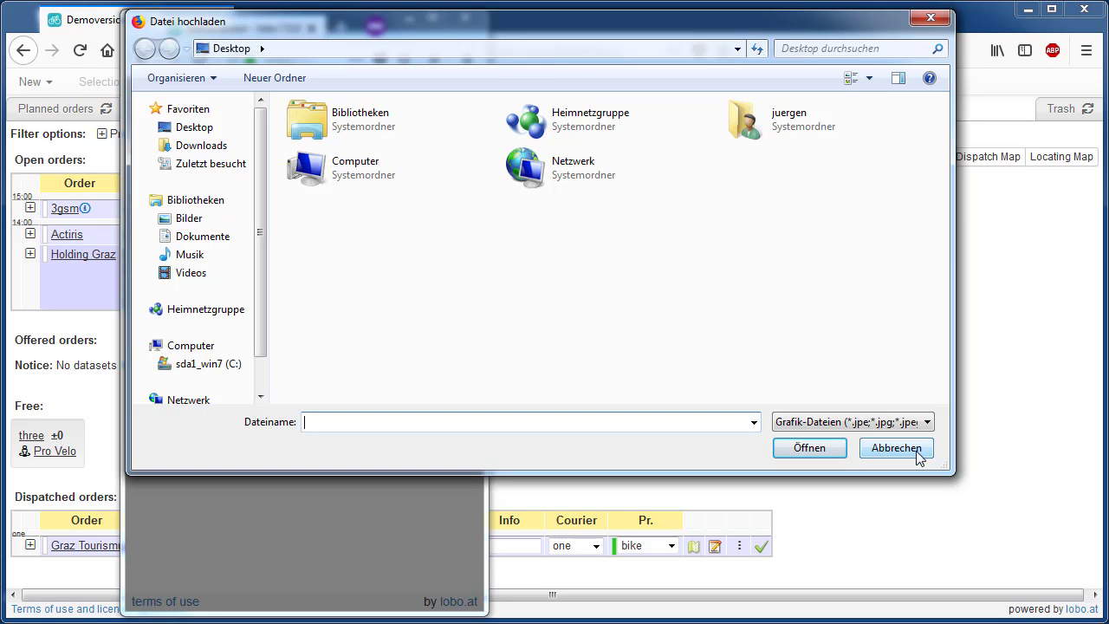
pyautogui.click(897, 448)
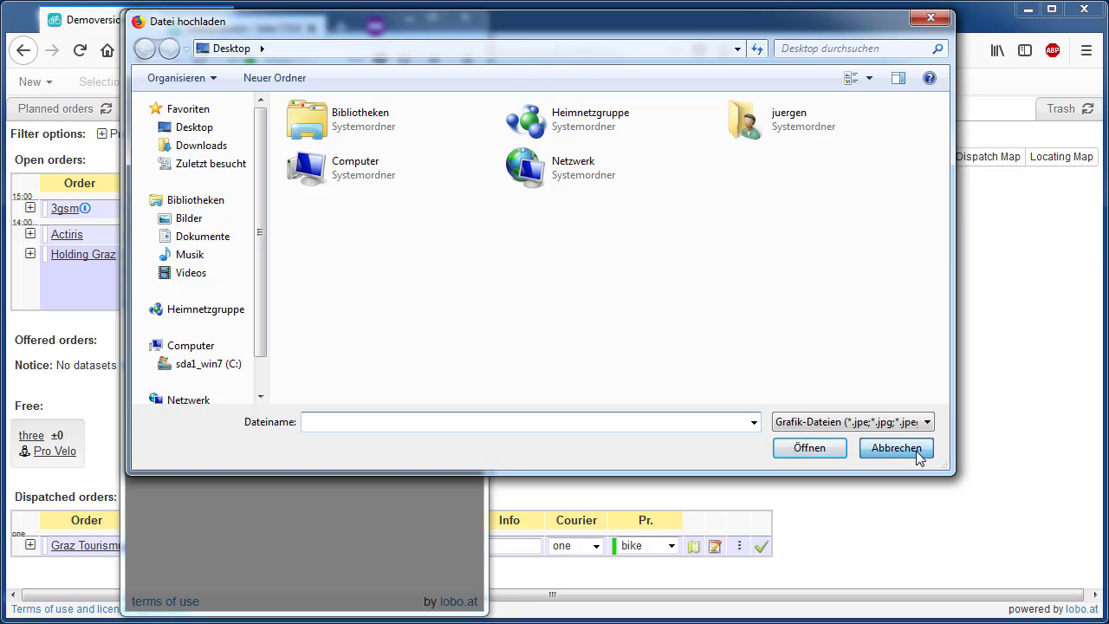
pyautogui.click(450, 111)
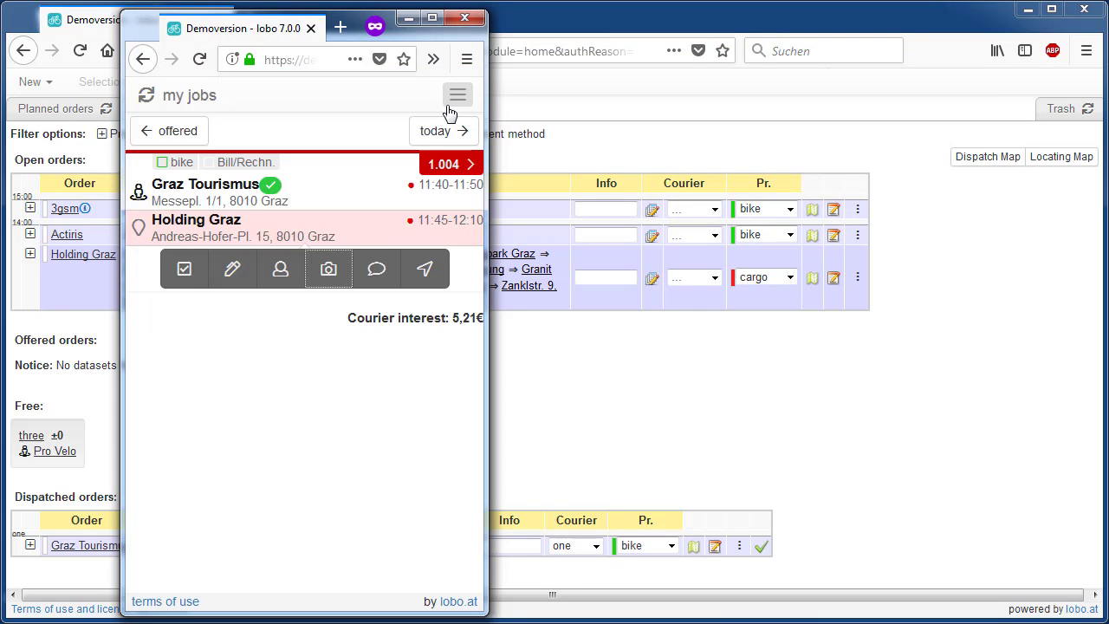
# Step: Mark the Holding Graz stop as done, finish the courier's order in the mobile window, and refresh the dispatcher's actual orders
pyautogui.click(185, 270)
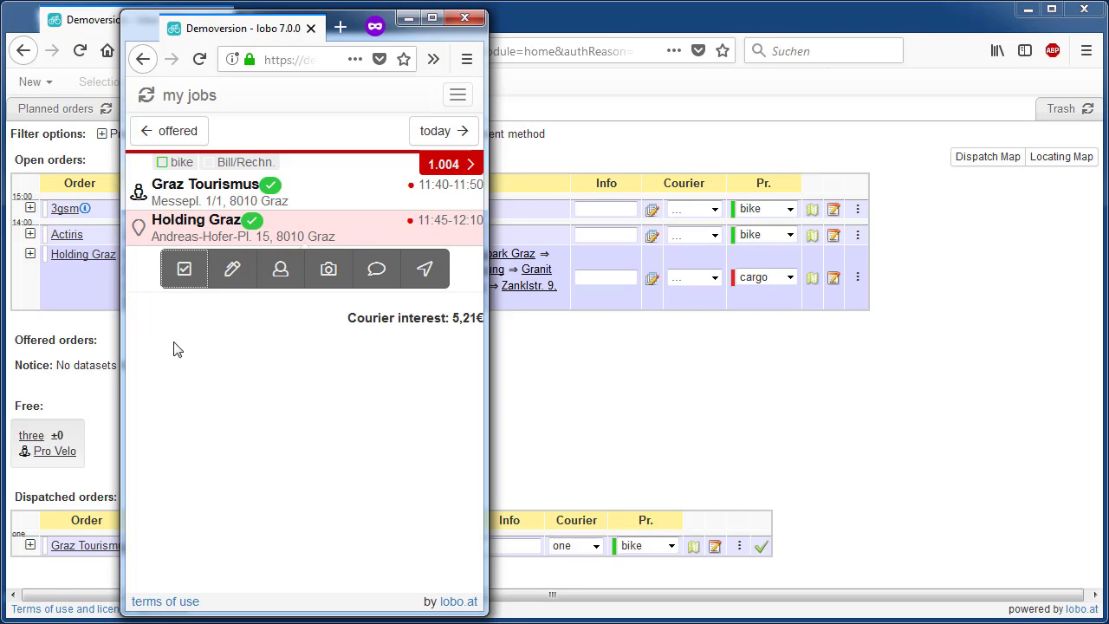
pyautogui.click(437, 169)
pyautogui.click(357, 197)
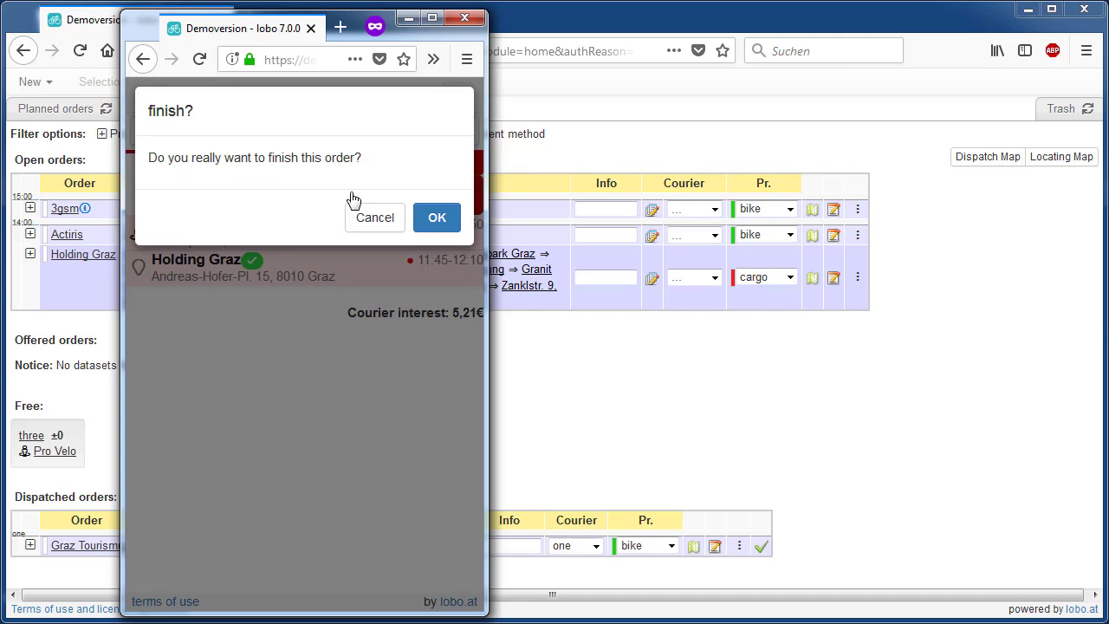
pyautogui.click(437, 218)
pyautogui.click(580, 395)
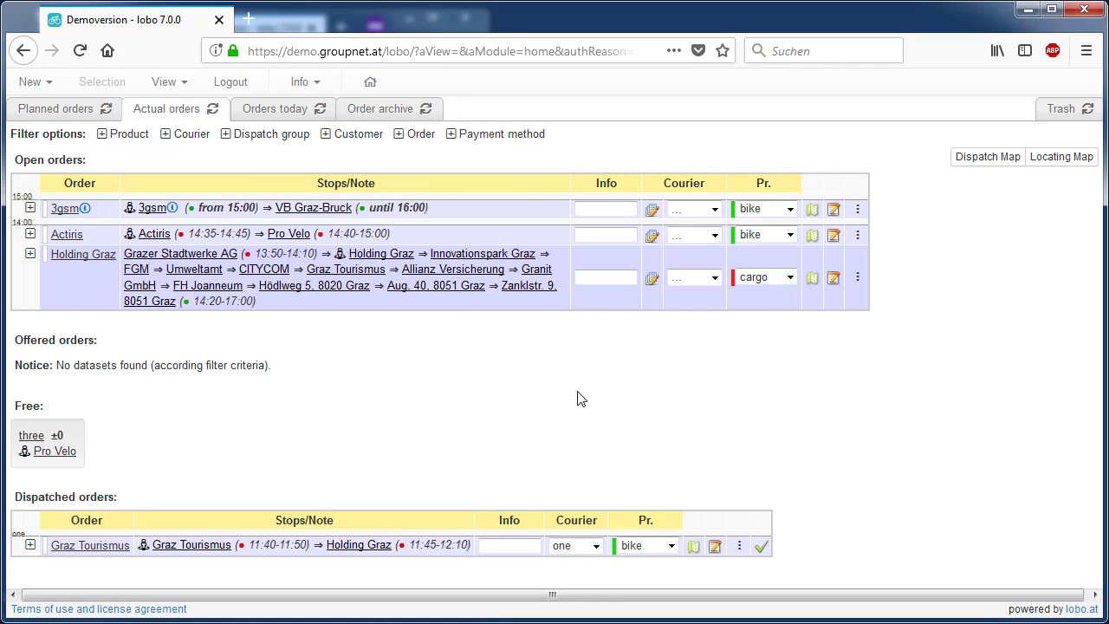
pyautogui.click(213, 113)
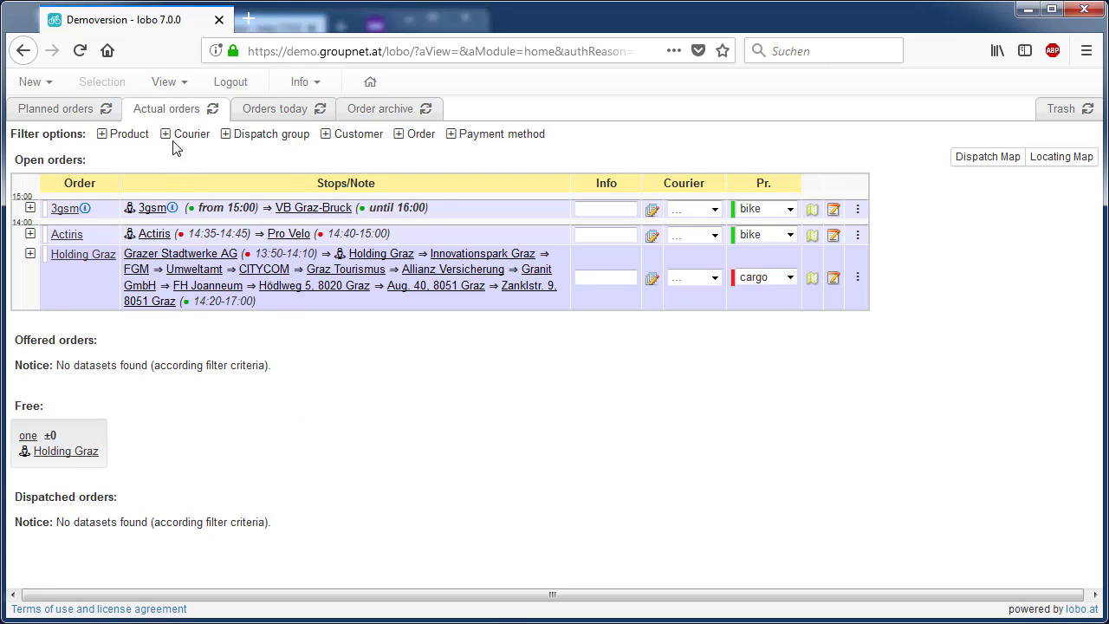
# Step: Set courier three to active in the carriers list and return to the actual orders
pyautogui.click(177, 81)
pyautogui.moveTo(204, 192)
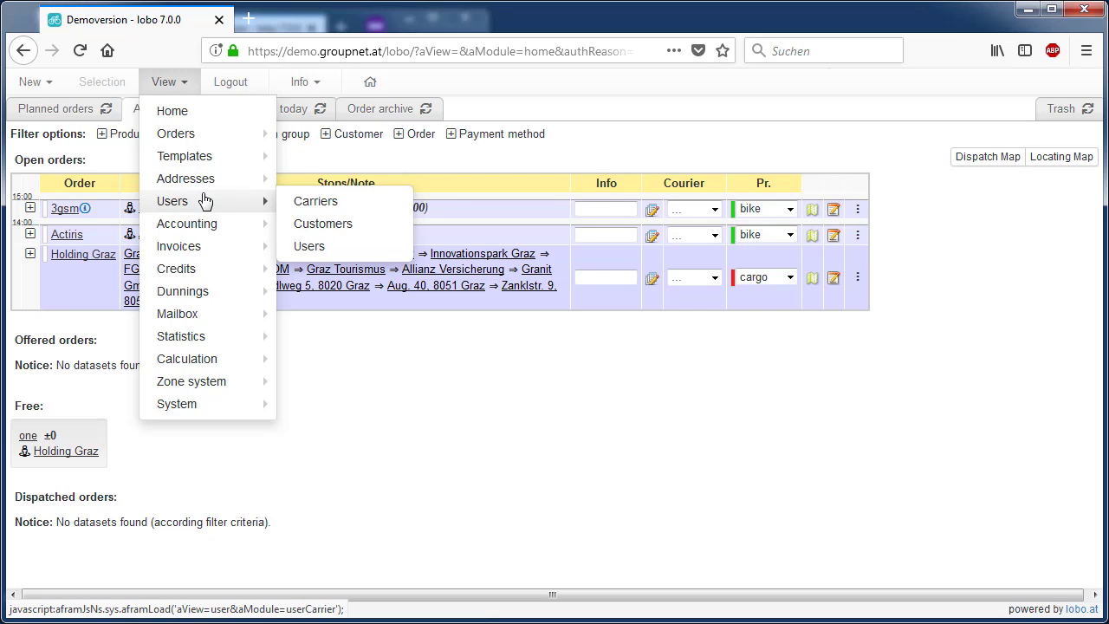
pyautogui.click(316, 202)
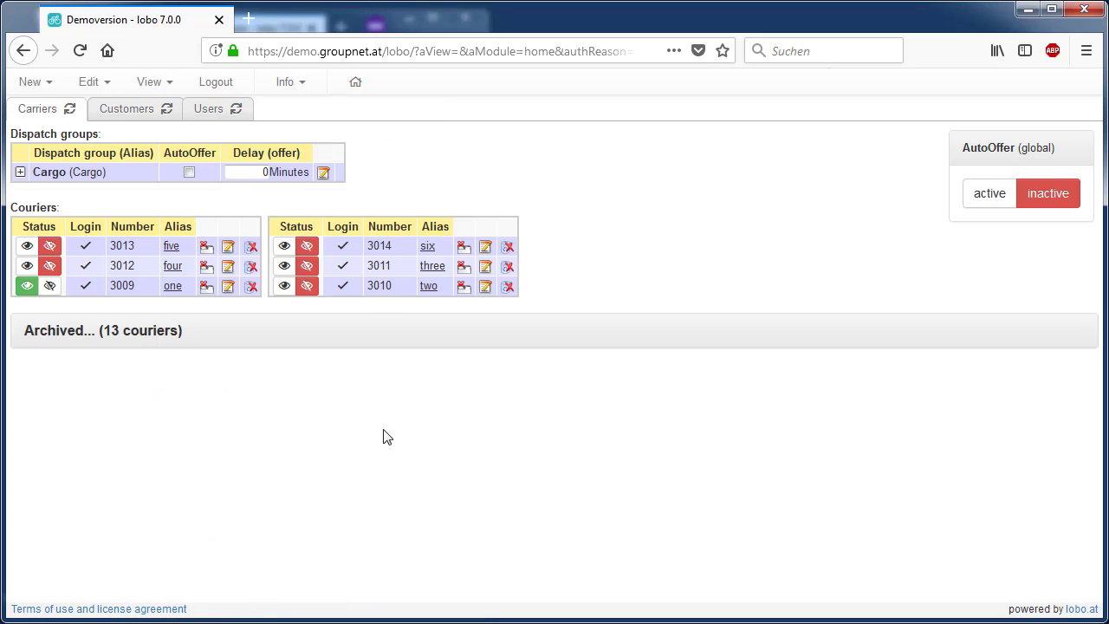
pyautogui.click(287, 267)
pyautogui.click(26, 56)
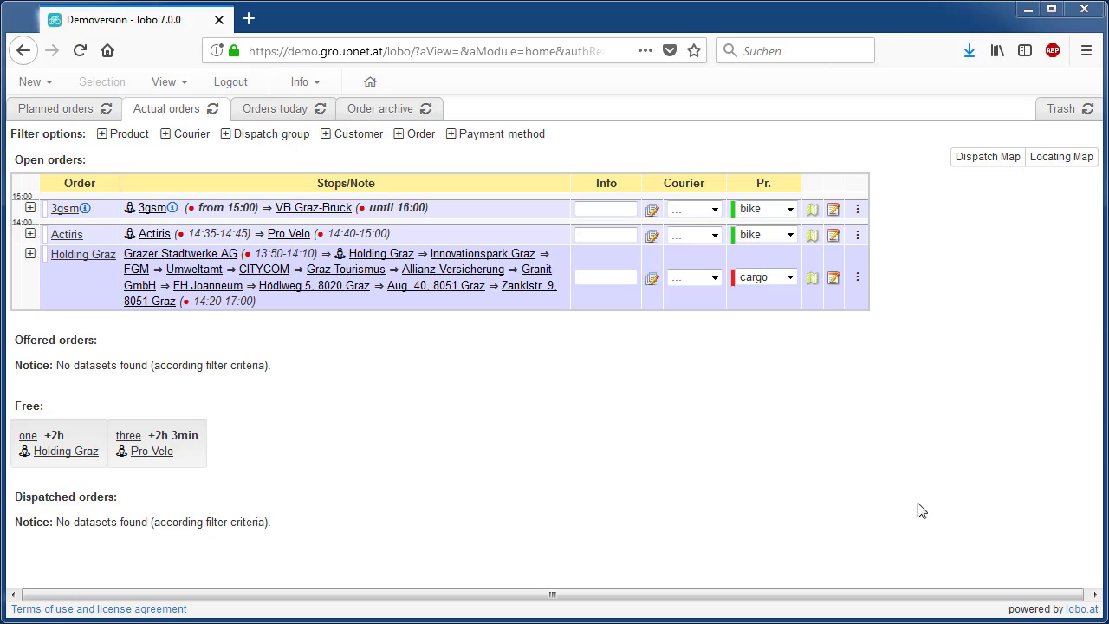
# Step: Dispatch the open Holding Graz cargo order to courier one and mark the dispatched order as finished
pyautogui.click(716, 277)
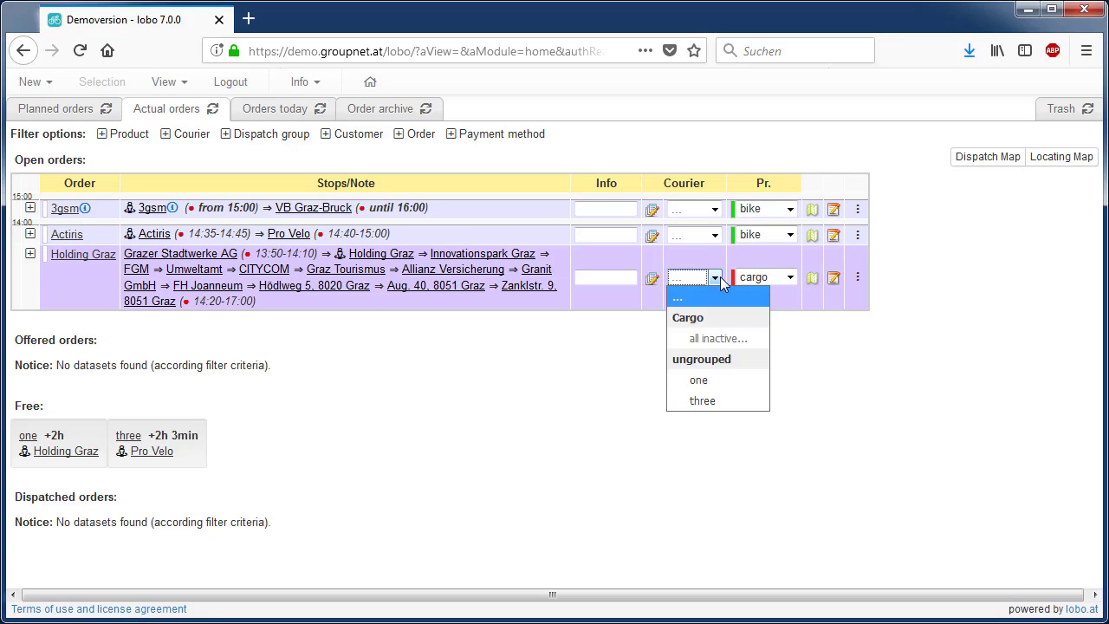
pyautogui.click(730, 381)
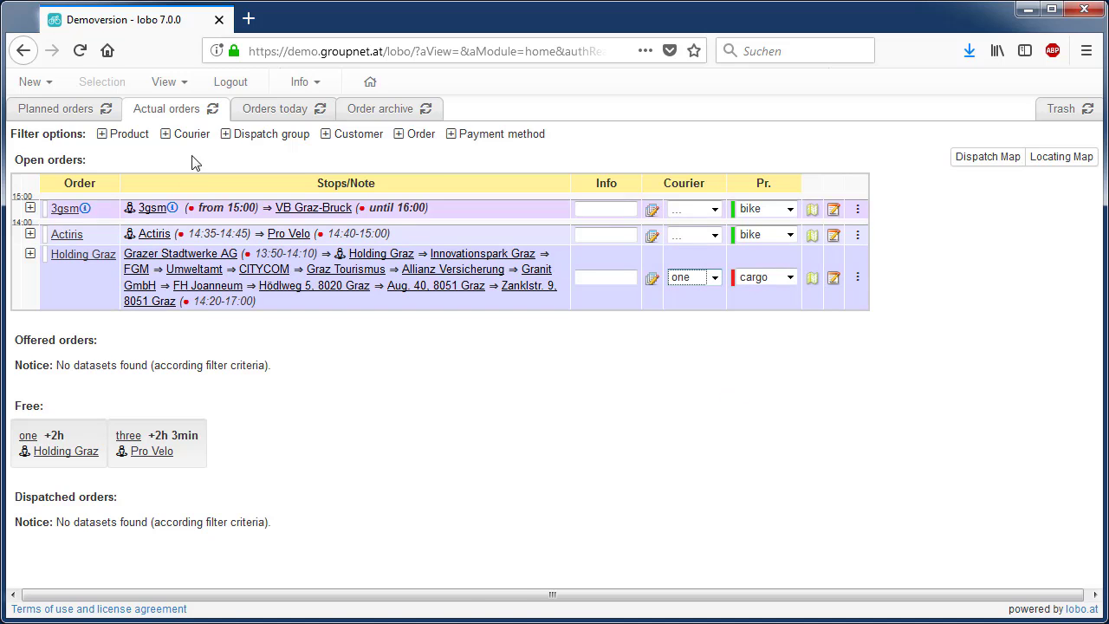
pyautogui.click(210, 111)
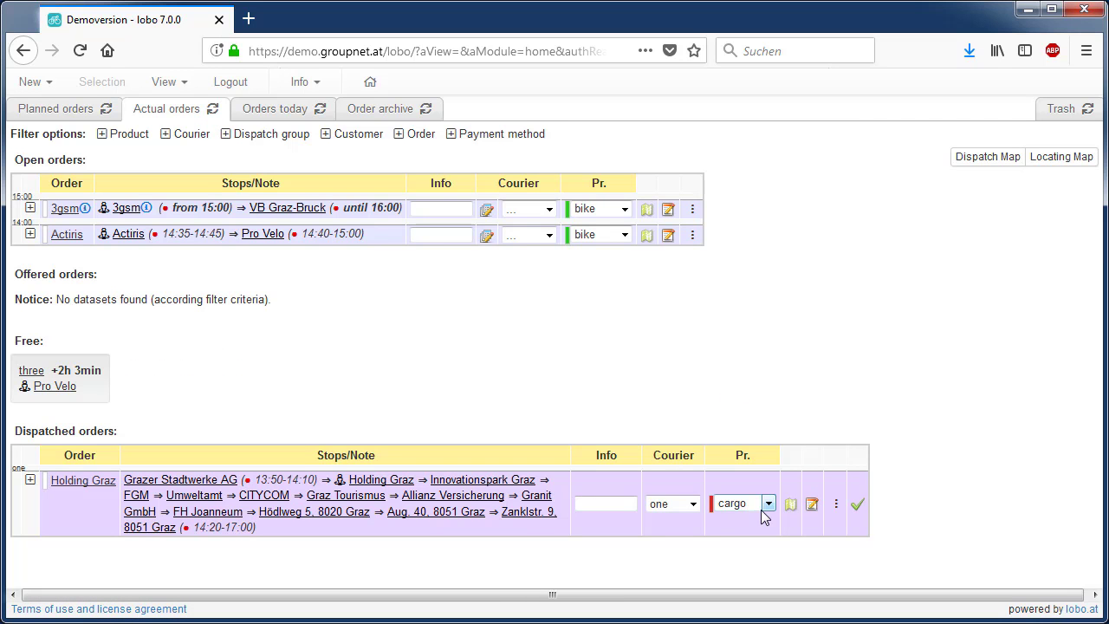
pyautogui.click(858, 507)
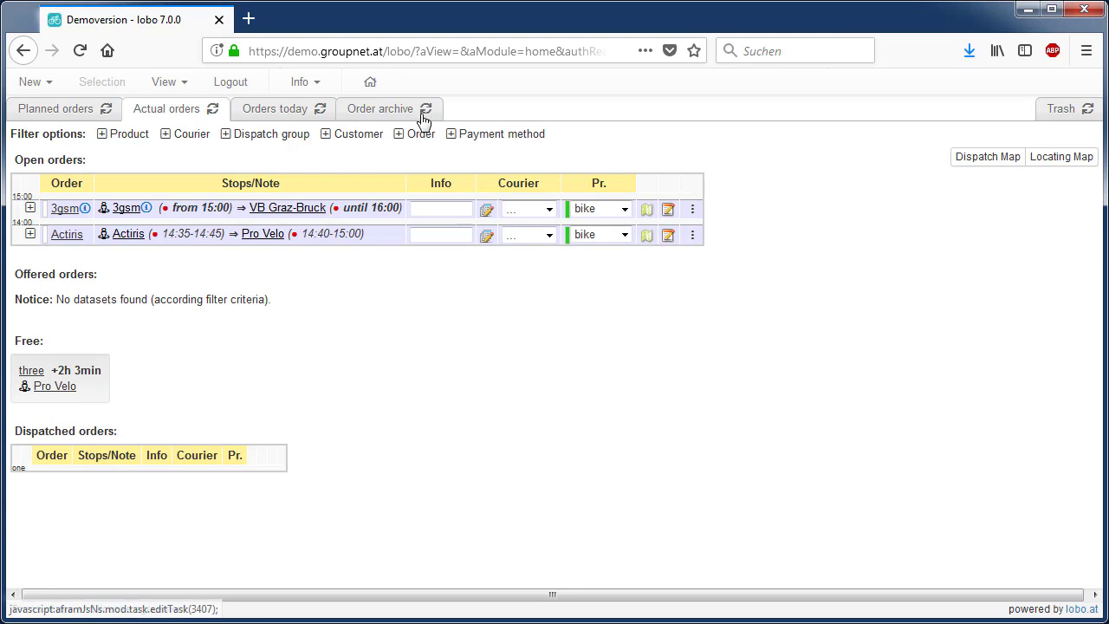
# Step: Filter the order archive for orders with at least 5 stops and look through the matching entries
pyautogui.click(394, 111)
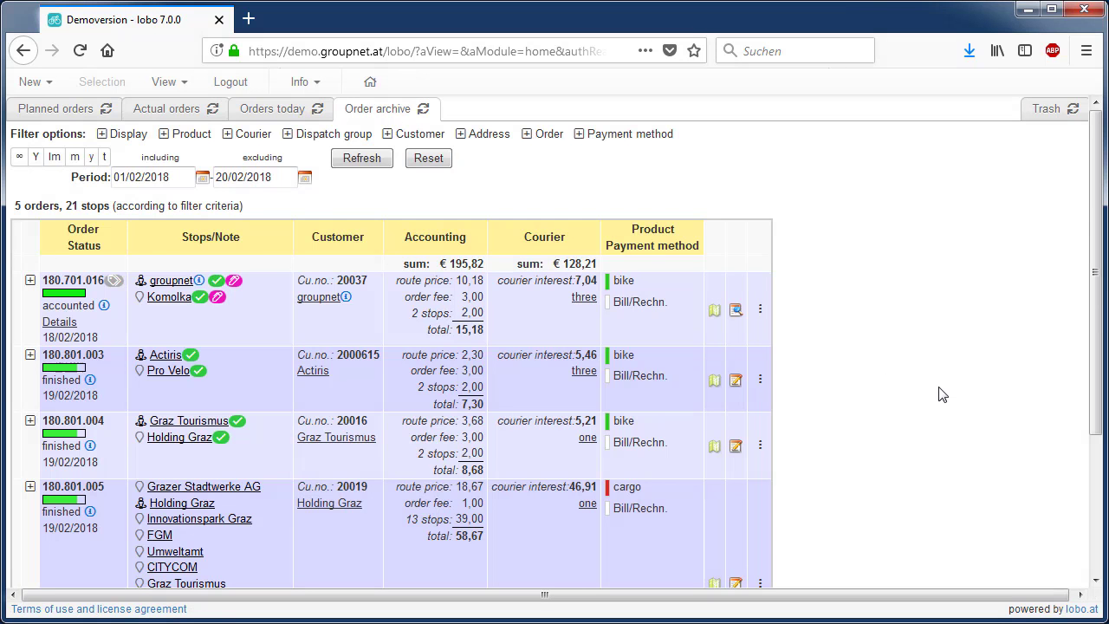
pyautogui.scroll(-3, 943, 394)
pyautogui.scroll(3, 943, 396)
pyautogui.click(528, 135)
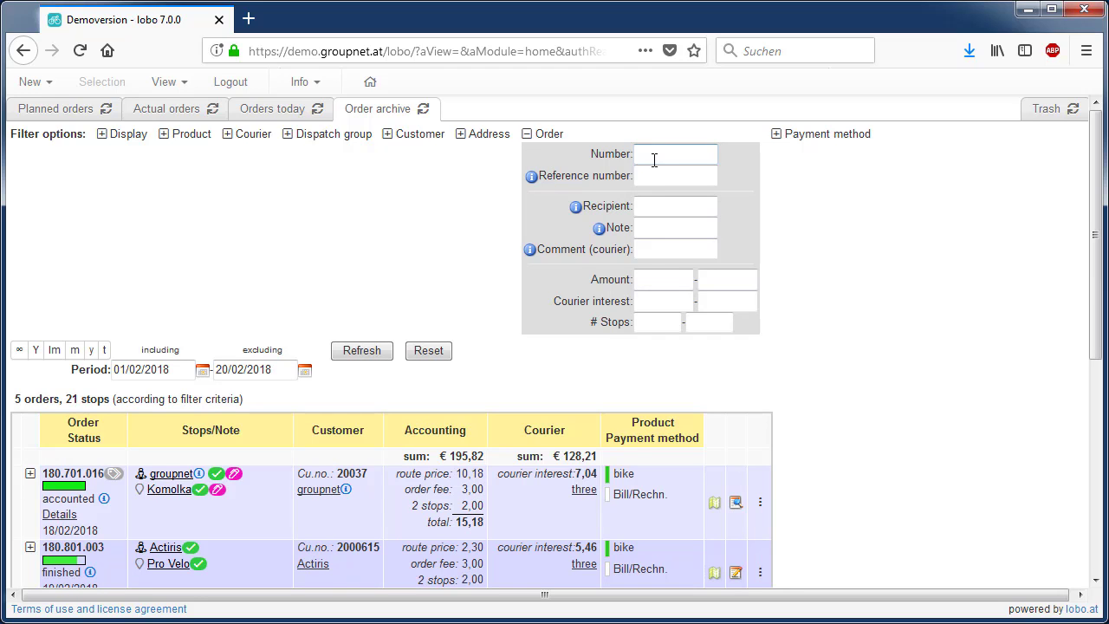
pyautogui.click(657, 208)
pyautogui.scroll(-5, 804, 338)
pyautogui.scroll(5, 804, 337)
pyautogui.click(676, 321)
pyautogui.write('5')
pyautogui.click(375, 354)
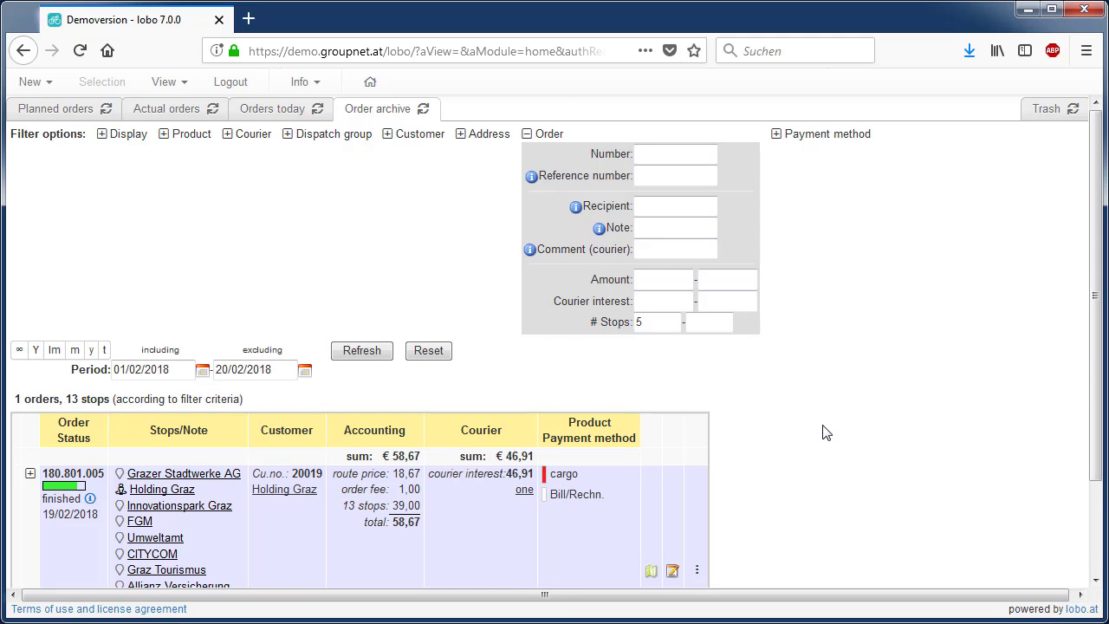
pyautogui.scroll(-3, 826, 433)
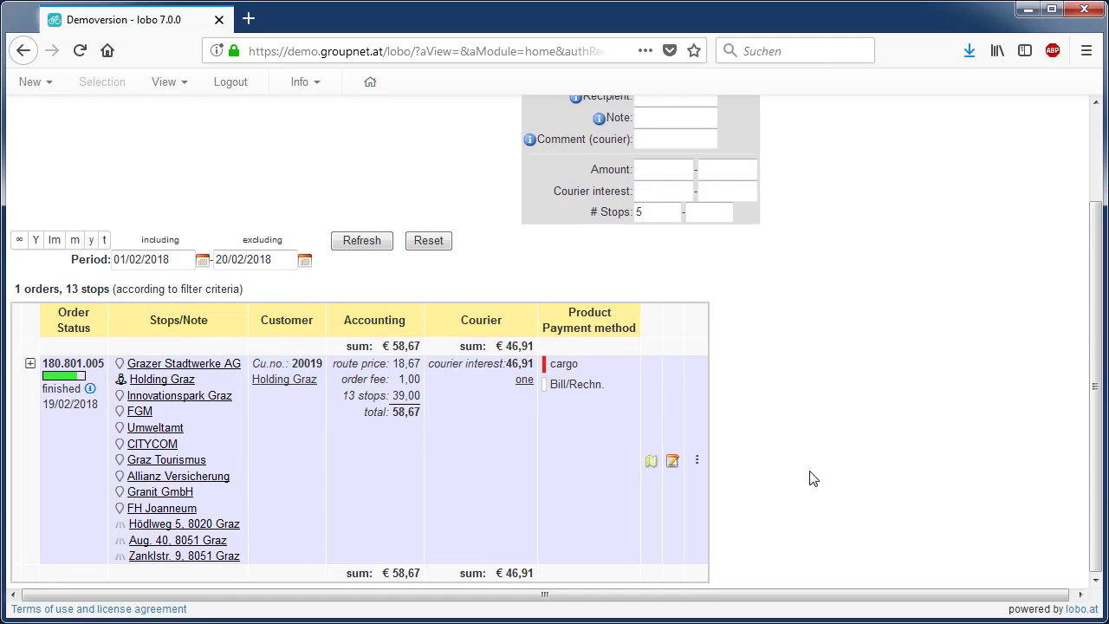
pyautogui.scroll(3, 846, 469)
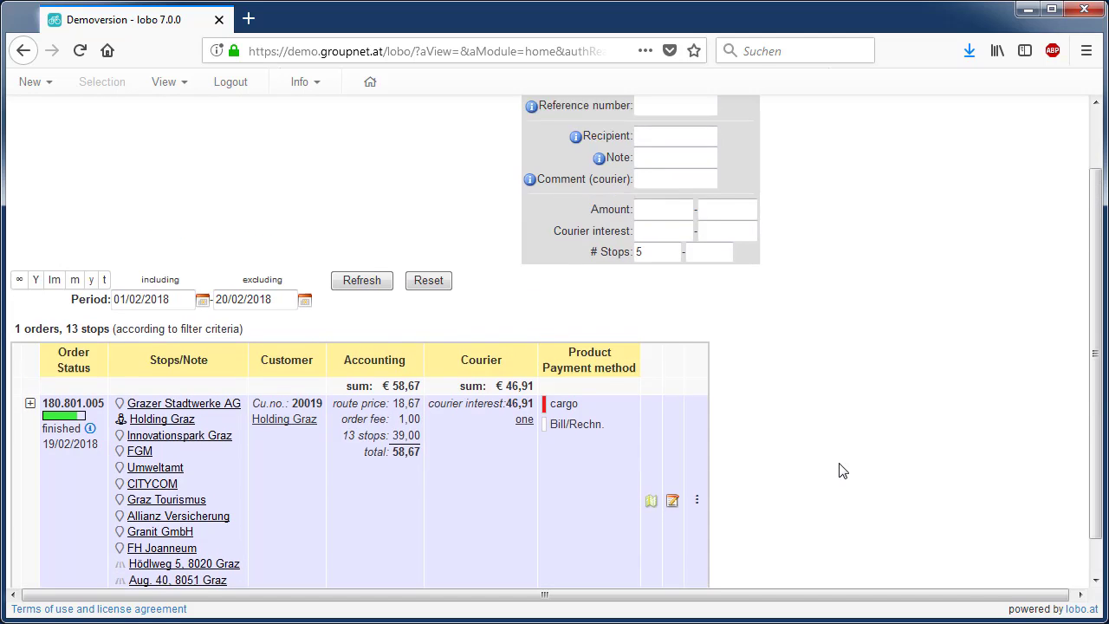
# Step: Filter the archive for orders with exactly 2 stops and an amount between 7 and 9
pyautogui.click(673, 325)
pyautogui.doubleClick(673, 325)
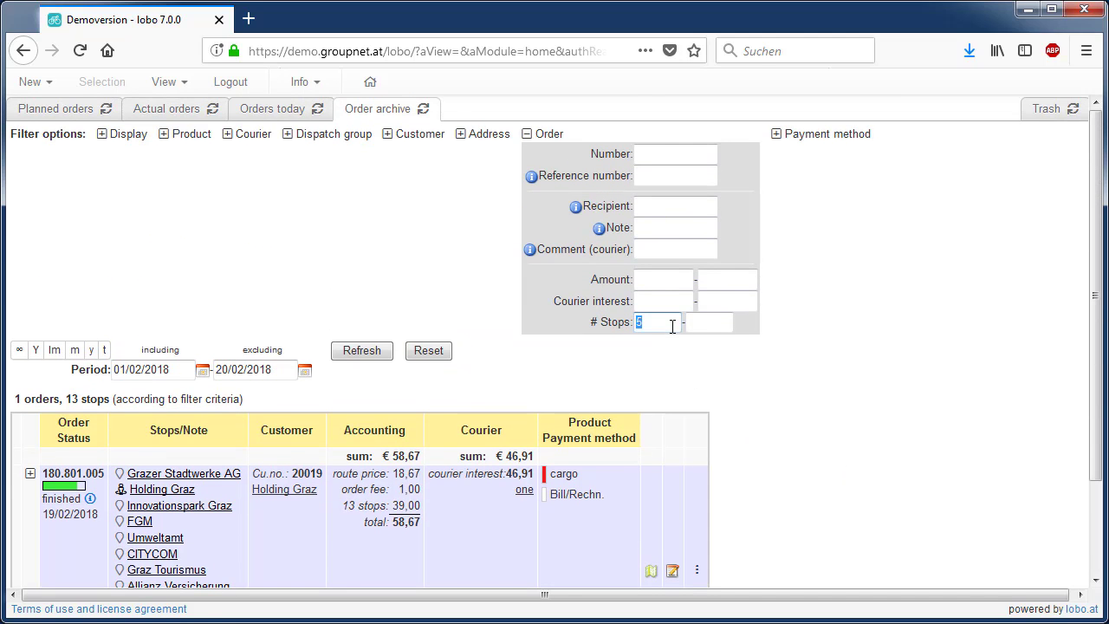
pyautogui.write('2')
pyautogui.click(707, 323)
pyautogui.write('2')
pyautogui.click(684, 279)
pyautogui.write('7')
pyautogui.click(736, 278)
pyautogui.write('9')
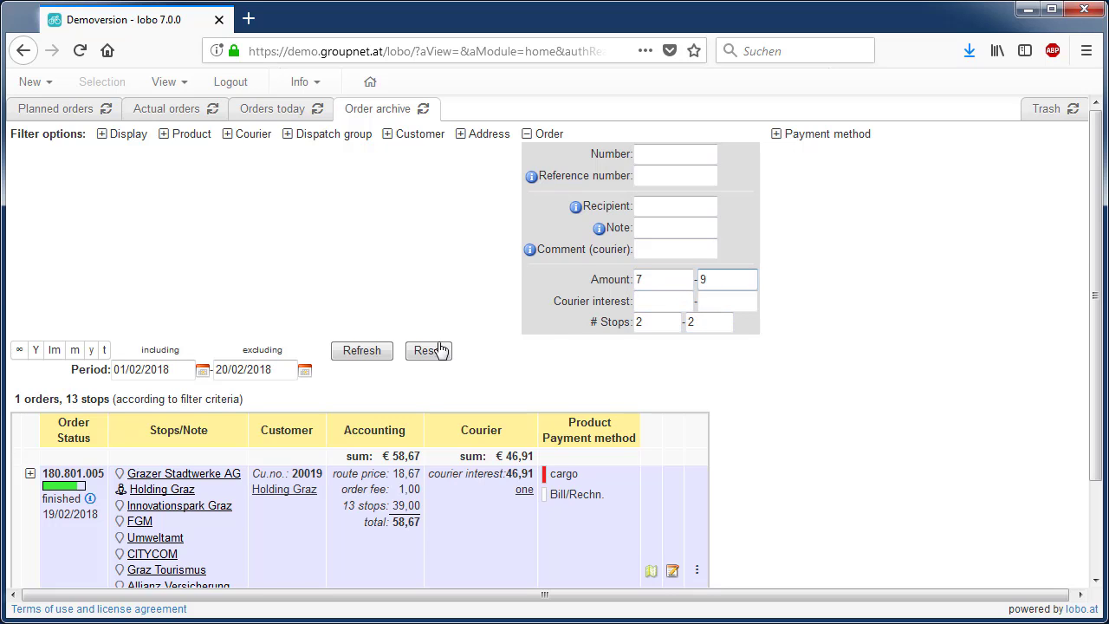
pyautogui.click(364, 351)
pyautogui.scroll(-1, 909, 388)
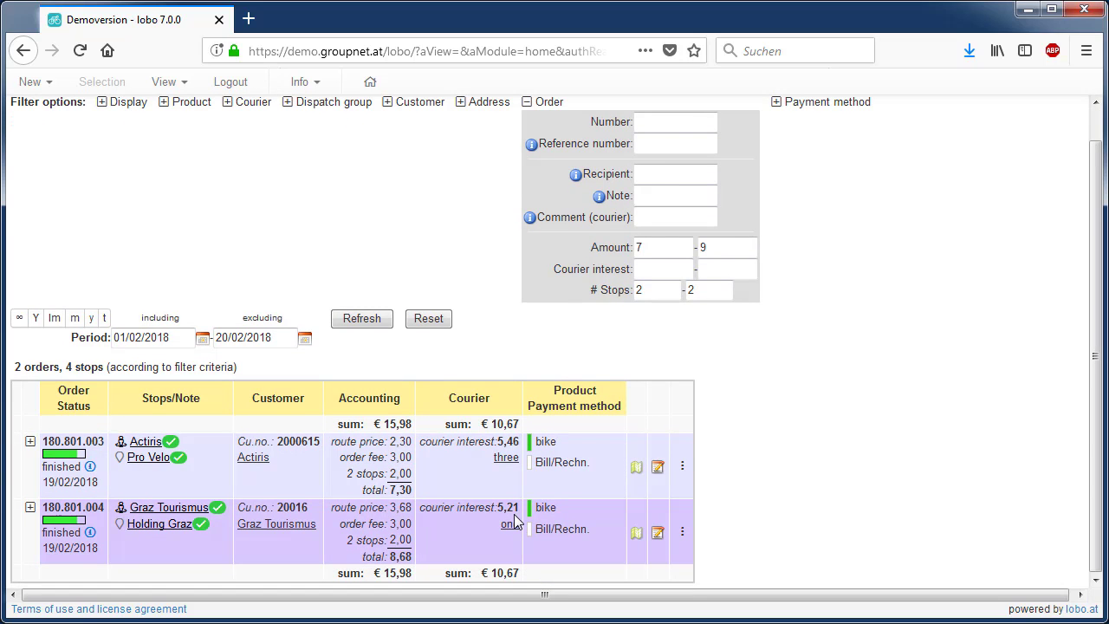
# Step: Narrow the archive results to a maximum courier interest of 5,3 and reset all filters
pyautogui.click(713, 271)
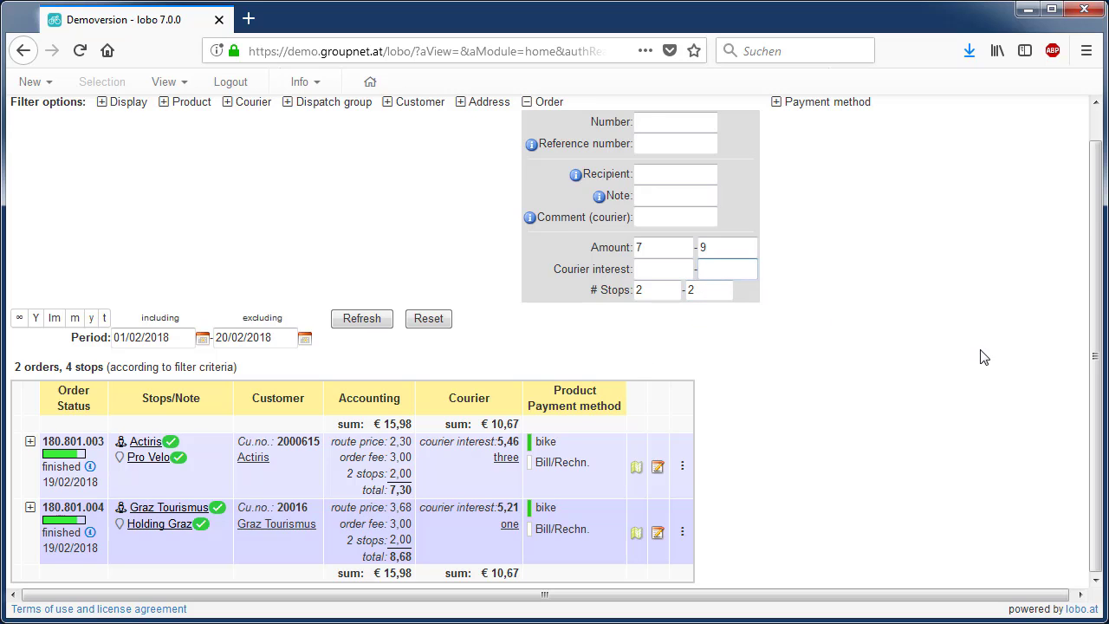
pyautogui.write('5,3')
pyautogui.press('Return')
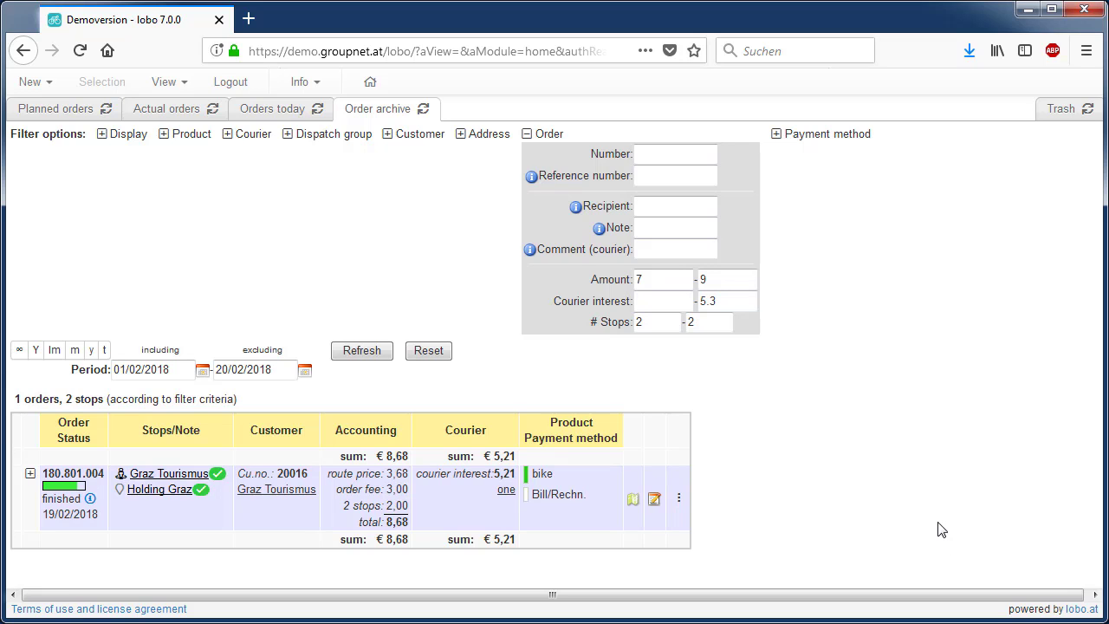
pyautogui.click(428, 350)
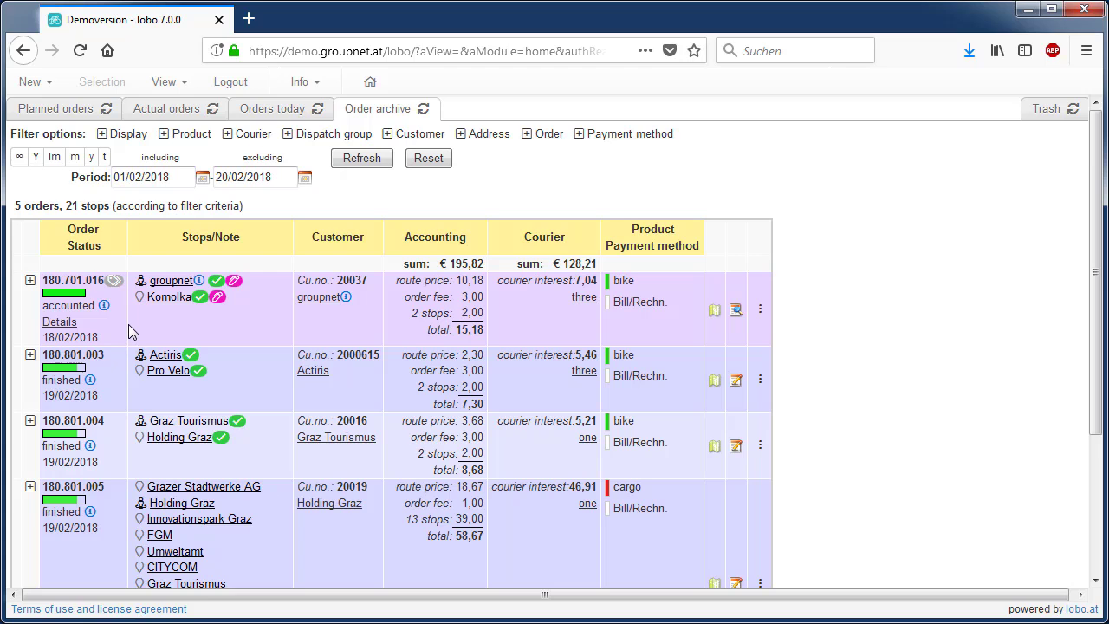
# Step: Expand the accounted groupnet order in the archive and view the invoice number in its accounting details
pyautogui.click(31, 281)
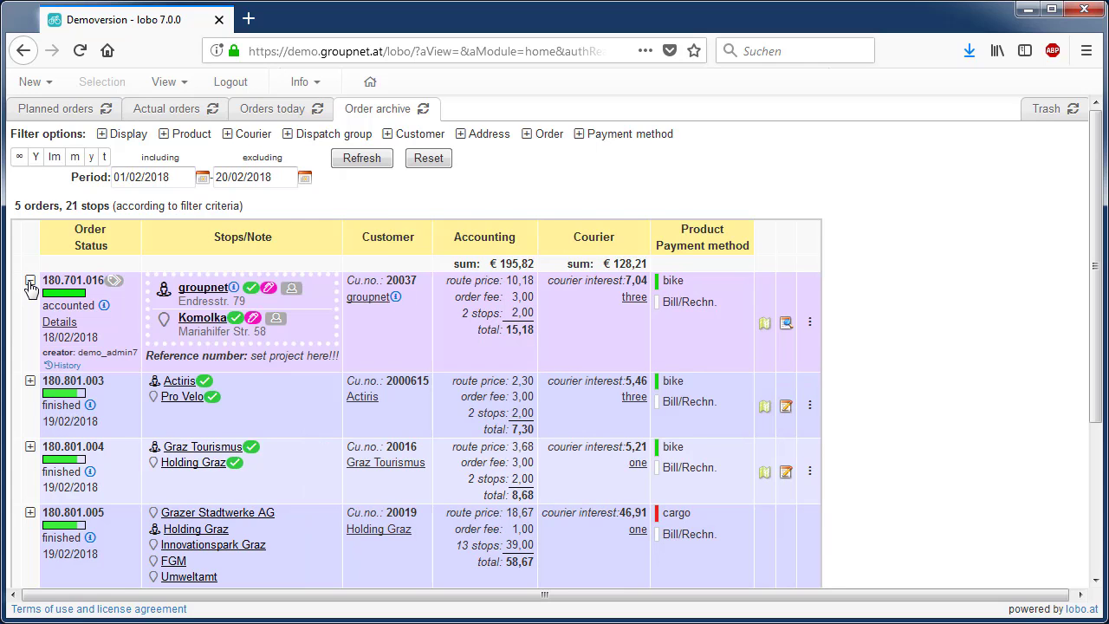
pyautogui.click(61, 323)
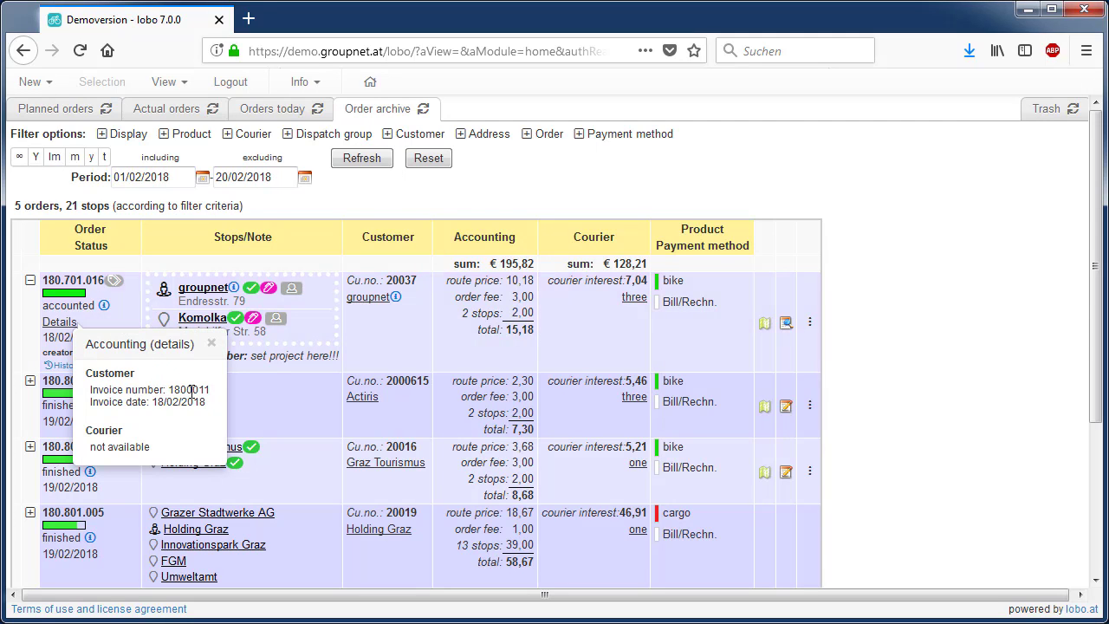
pyautogui.doubleClick(191, 390)
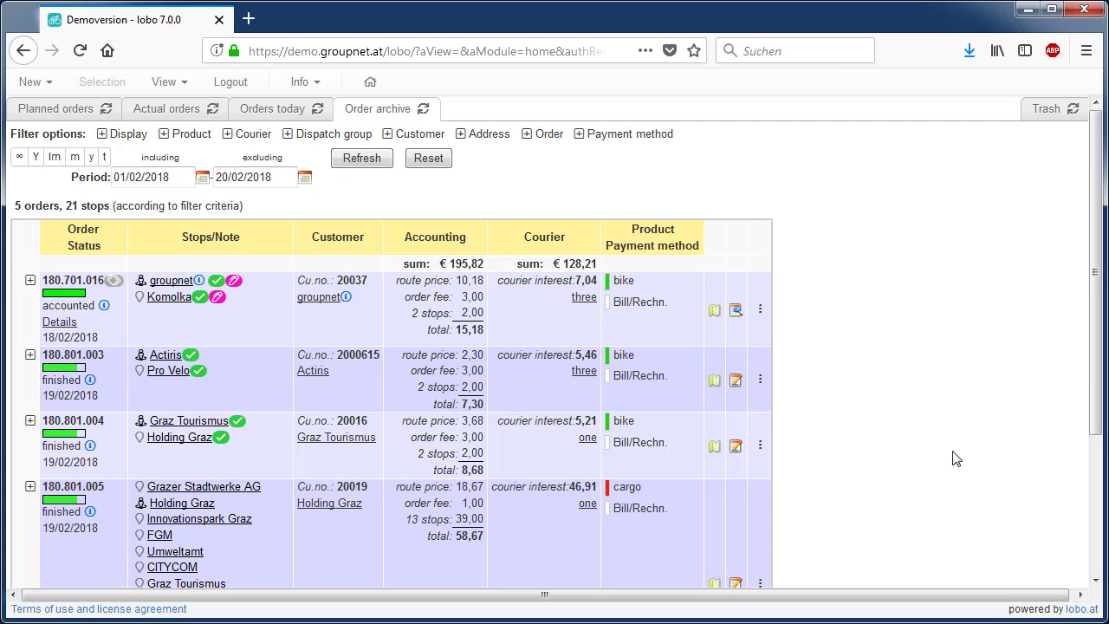
# Step: Open the finished Holding Graz cargo order, export its stops as an xlsx file, and open the download in LibreOffice Calc
pyautogui.scroll(-3, 954, 458)
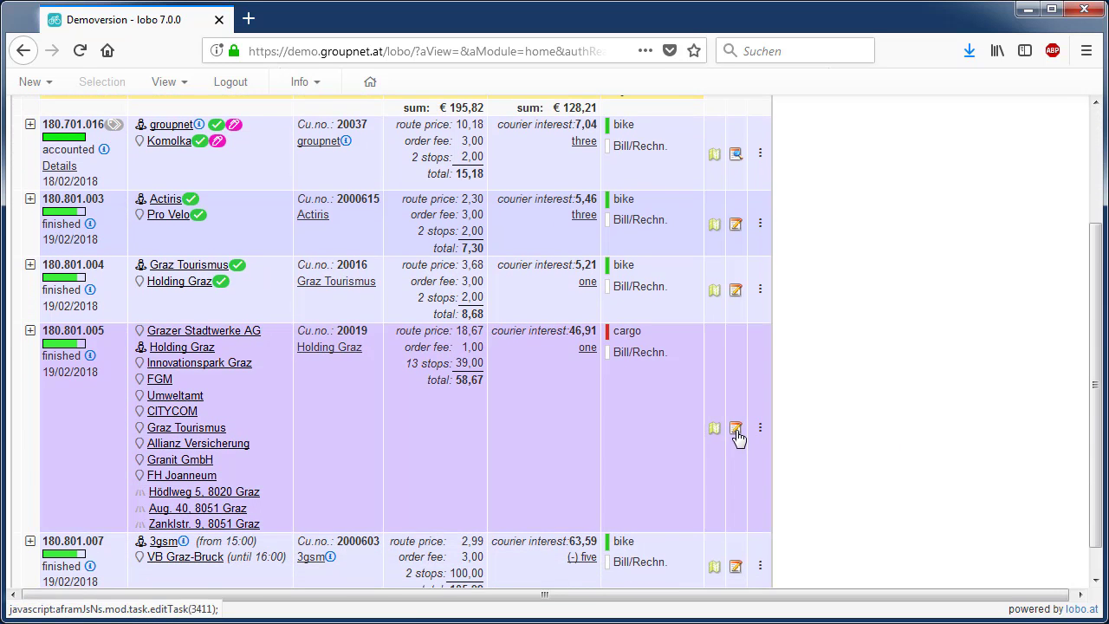
pyautogui.click(736, 430)
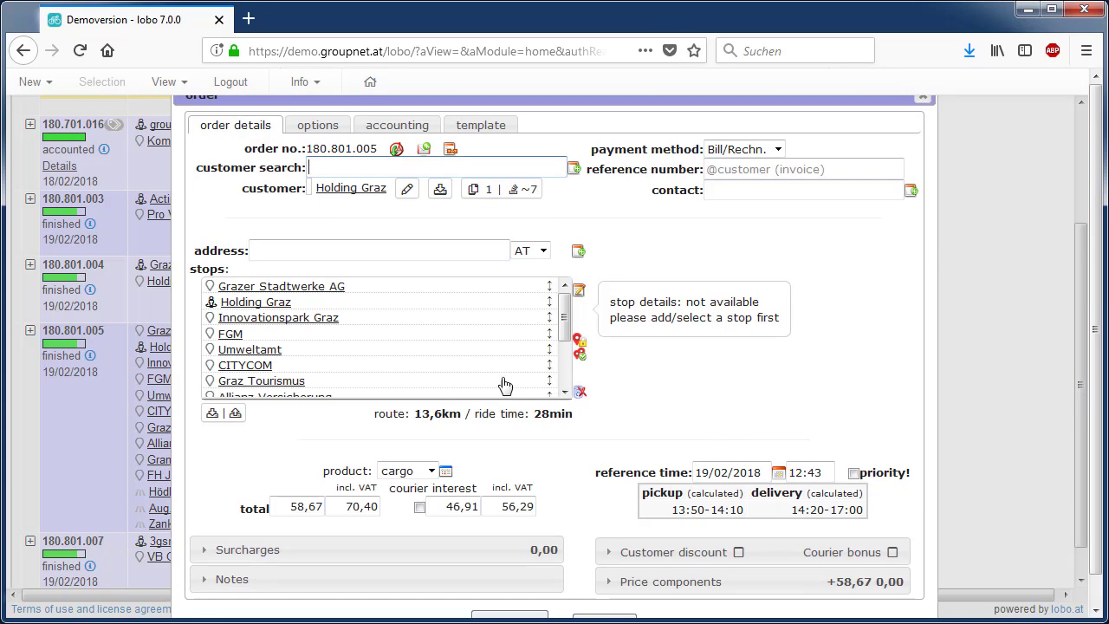
pyautogui.scroll(-3, 440, 303)
pyautogui.scroll(3, 440, 309)
pyautogui.click(240, 418)
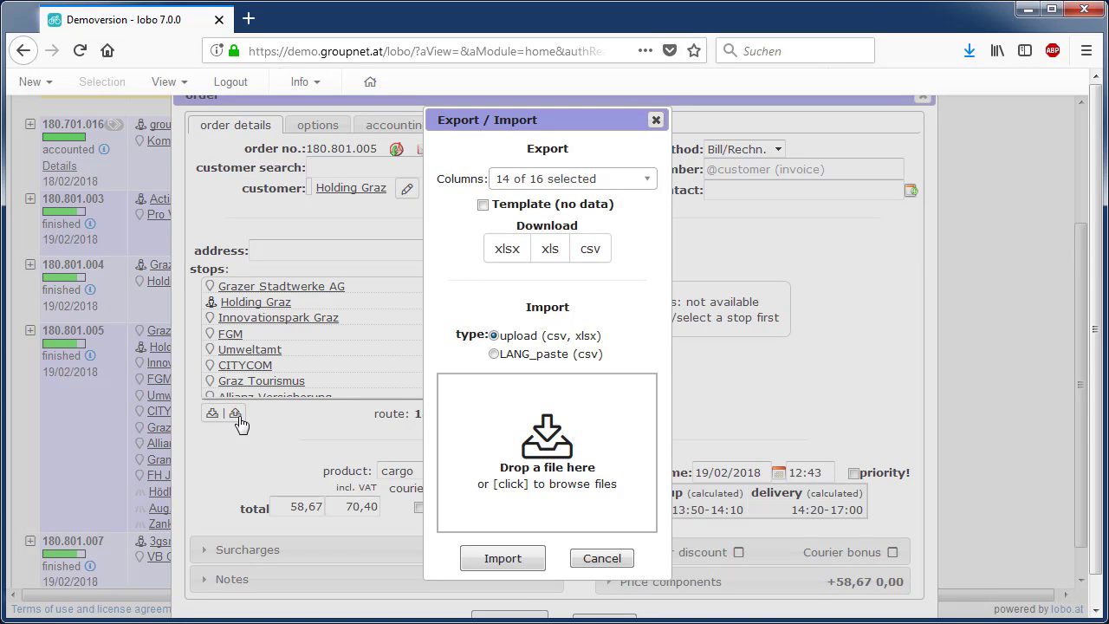
pyautogui.click(506, 249)
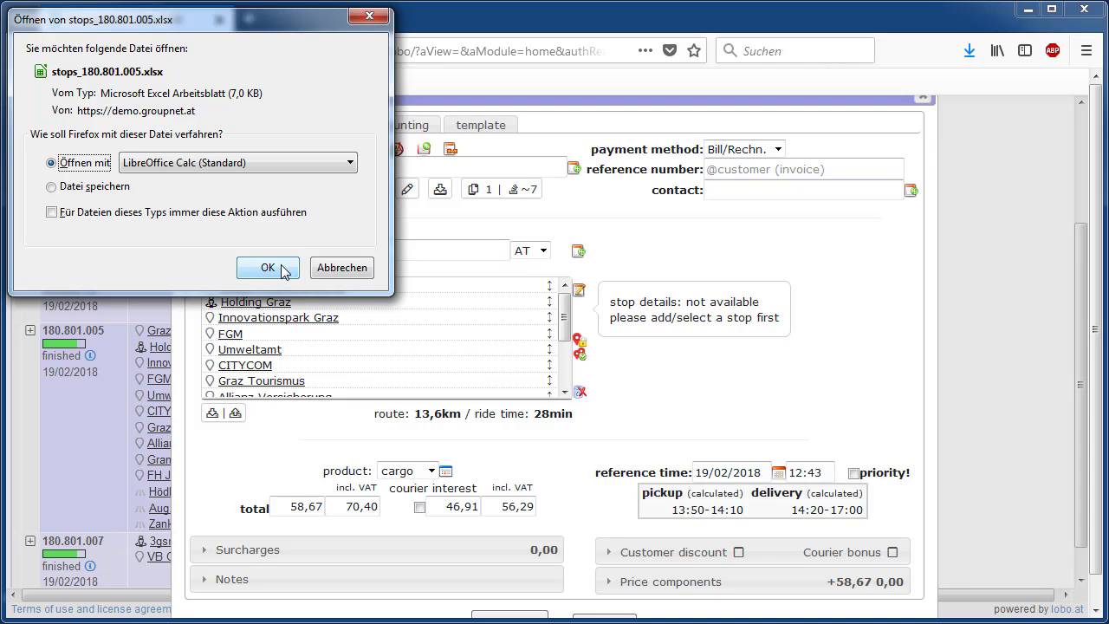
pyautogui.click(268, 268)
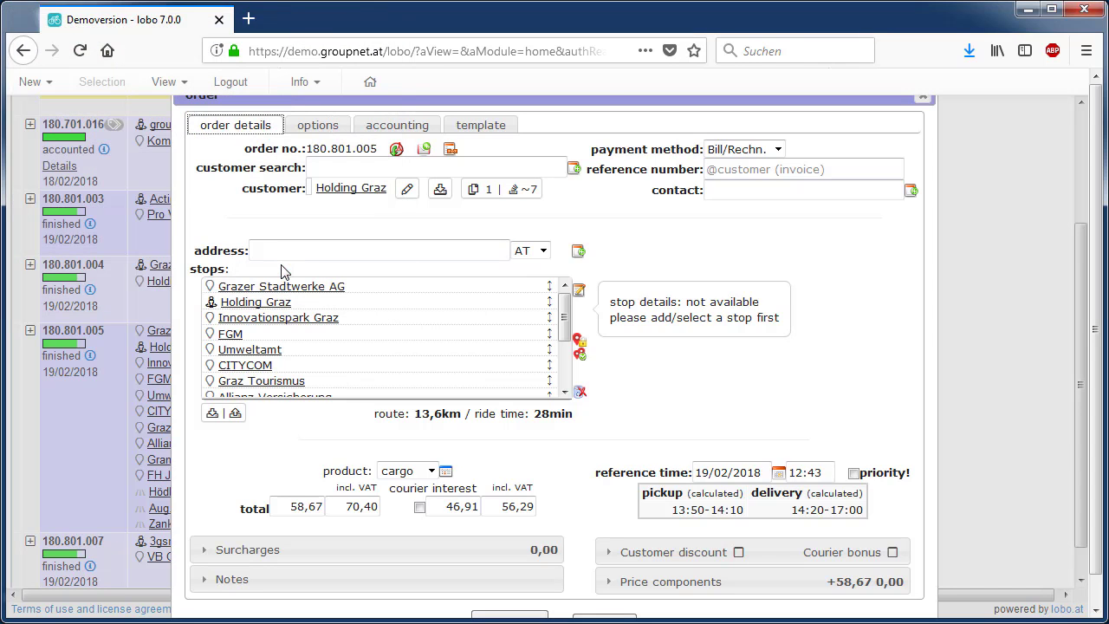
pyautogui.click(970, 50)
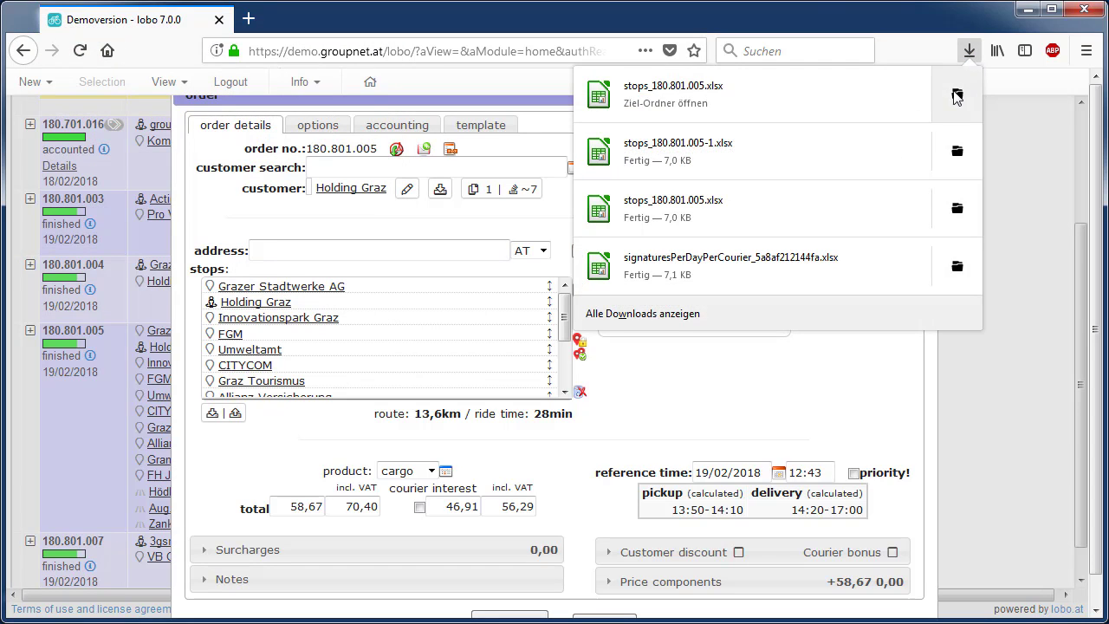
pyautogui.click(788, 87)
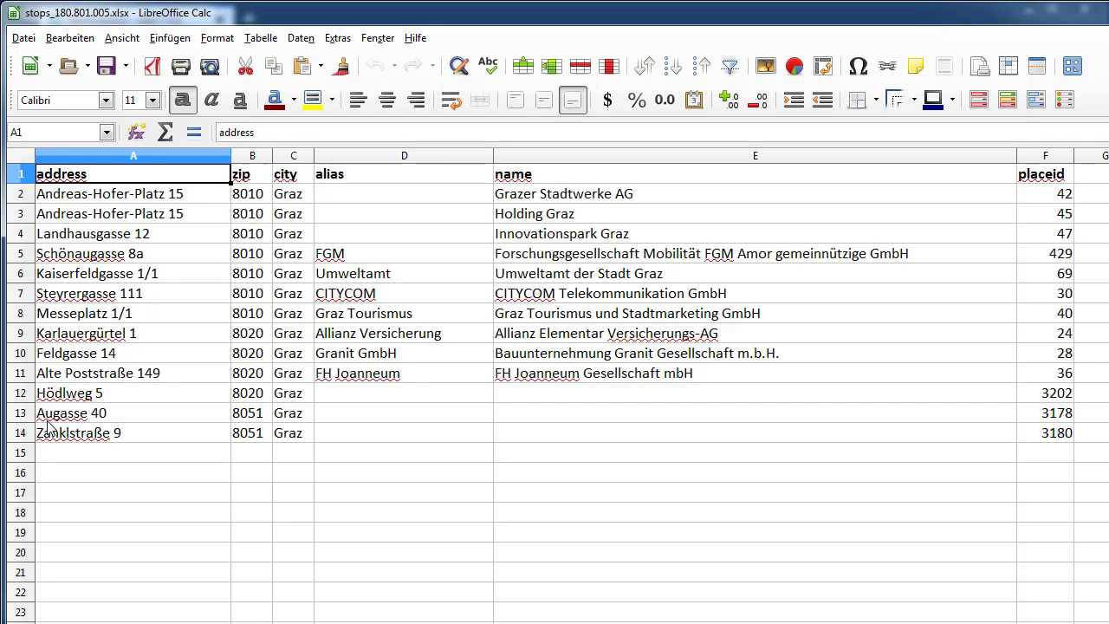
# Step: Duplicate the FGM stop from row 5 into rows 15 to 19 below the existing stops
pyautogui.doubleClick(72, 254)
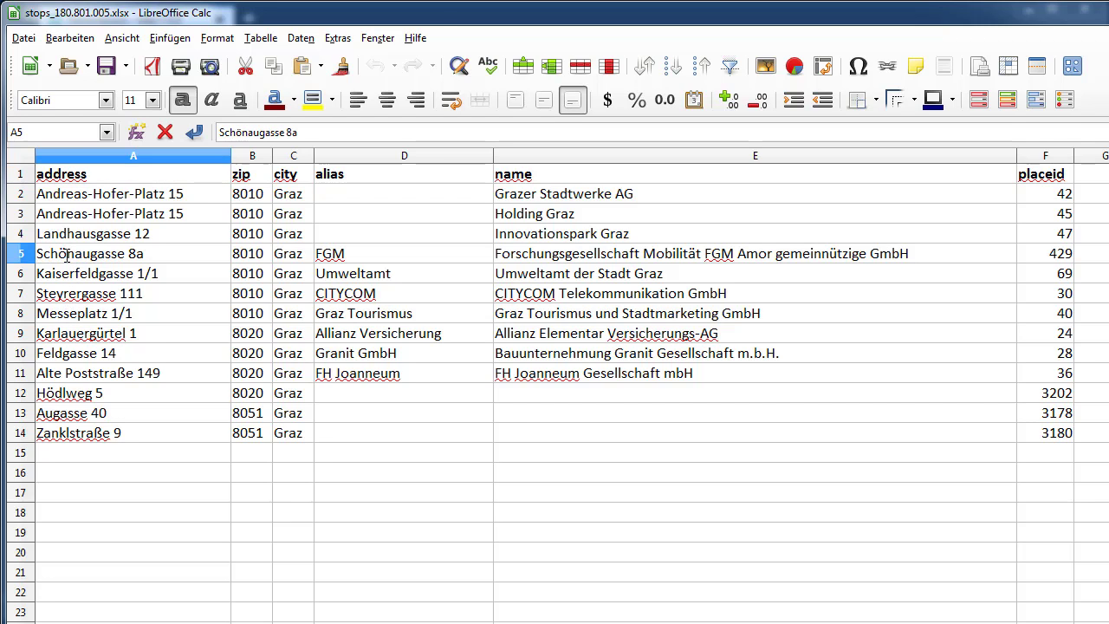
pyautogui.click(30, 253)
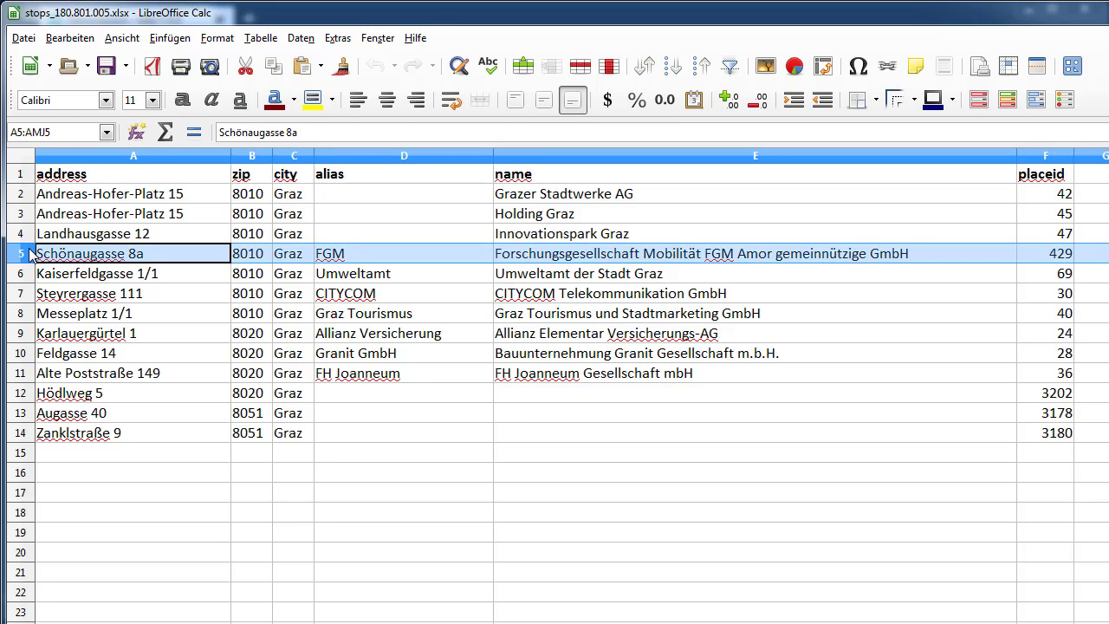
pyautogui.hotkey('ctrl', 'c')
pyautogui.click(30, 451)
pyautogui.hotkey('ctrl', 'v')
pyautogui.click(30, 472)
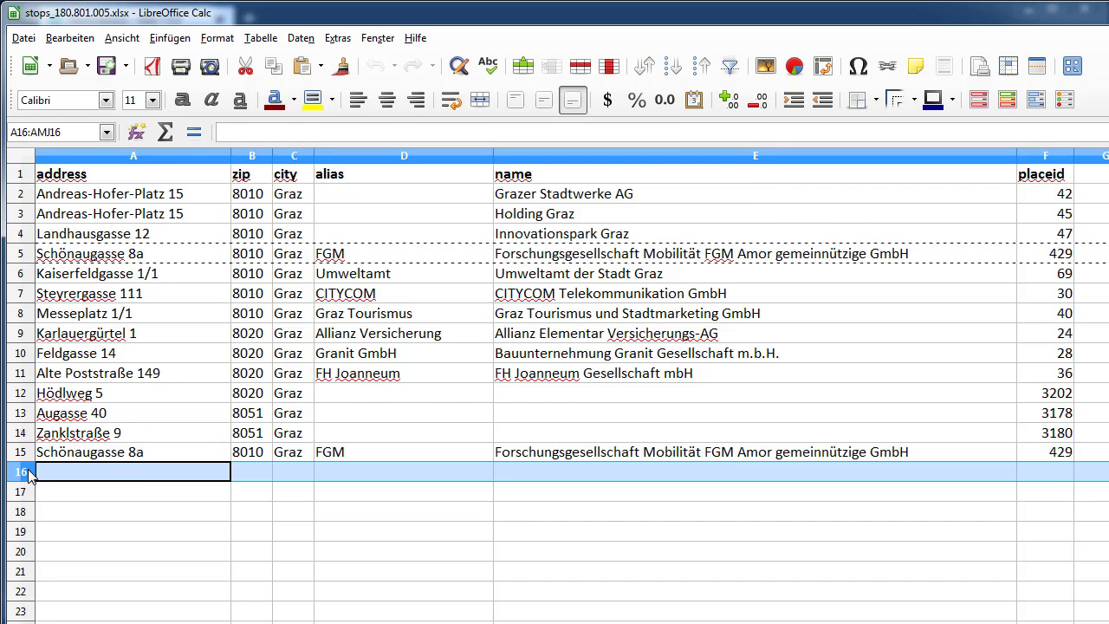
pyautogui.hotkey('ctrl', 'v')
pyautogui.click(31, 491)
pyautogui.hotkey('ctrl', 'v')
pyautogui.click(30, 510)
pyautogui.hotkey('ctrl', 'v')
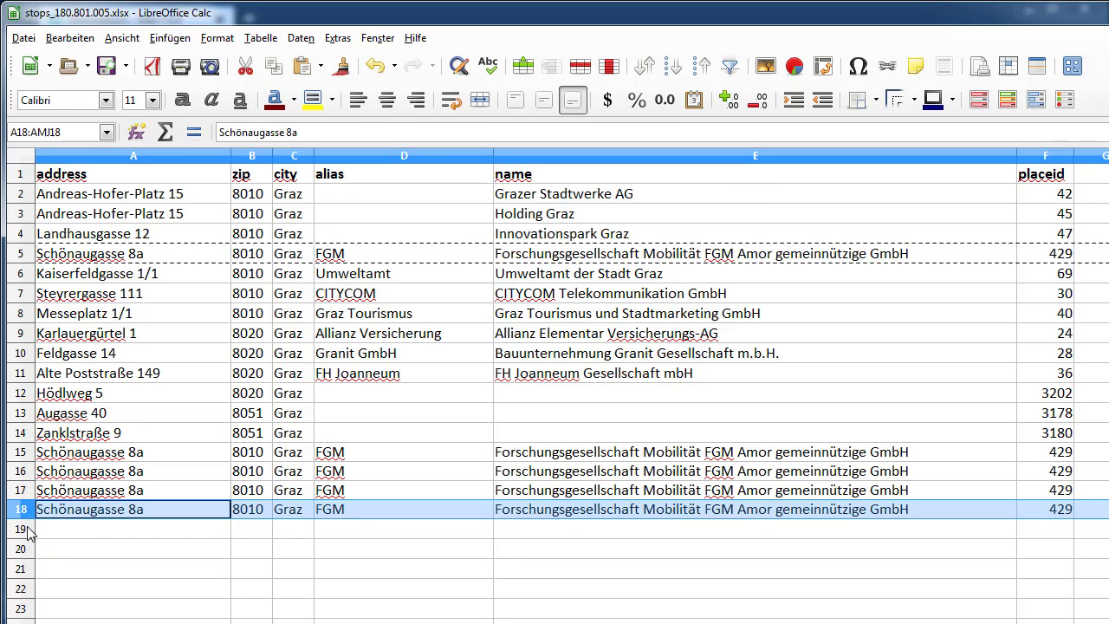
pyautogui.click(30, 529)
pyautogui.hotkey('ctrl', 'v')
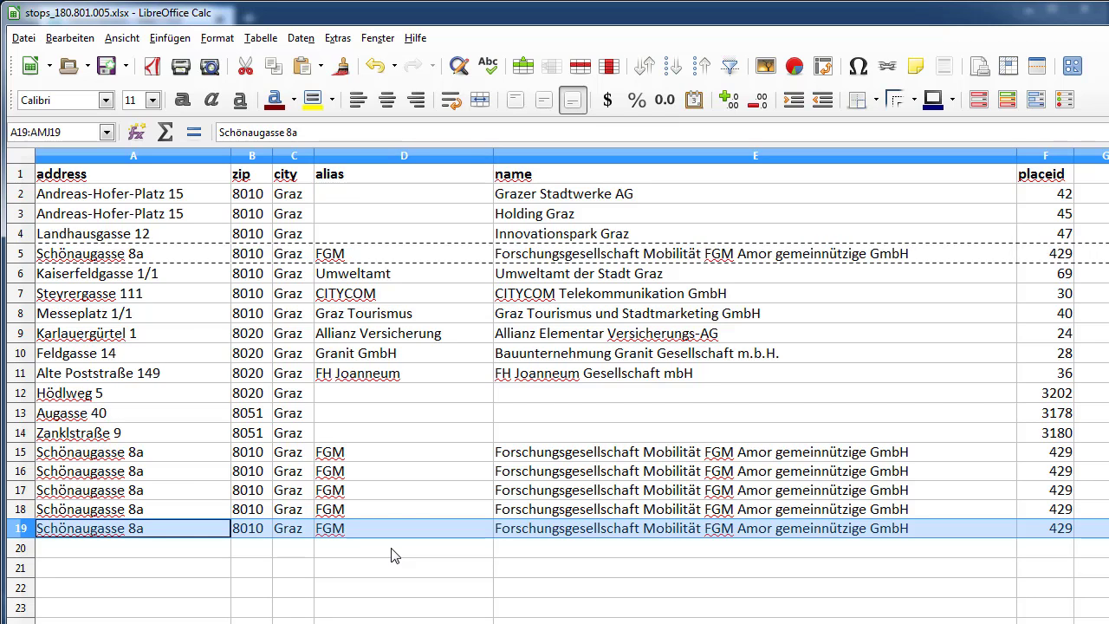
# Step: Save the stops spreadsheet in Microsoft Excel 2007-2013 XML format and close the Holding Graz order in lobo without saving
pyautogui.click(105, 67)
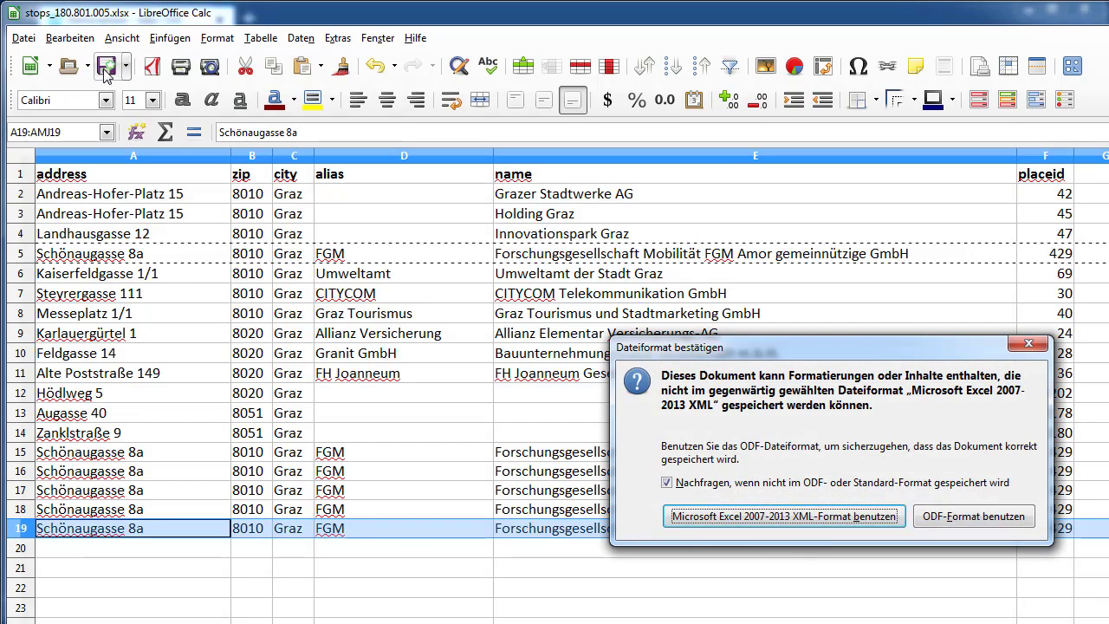
pyautogui.click(790, 520)
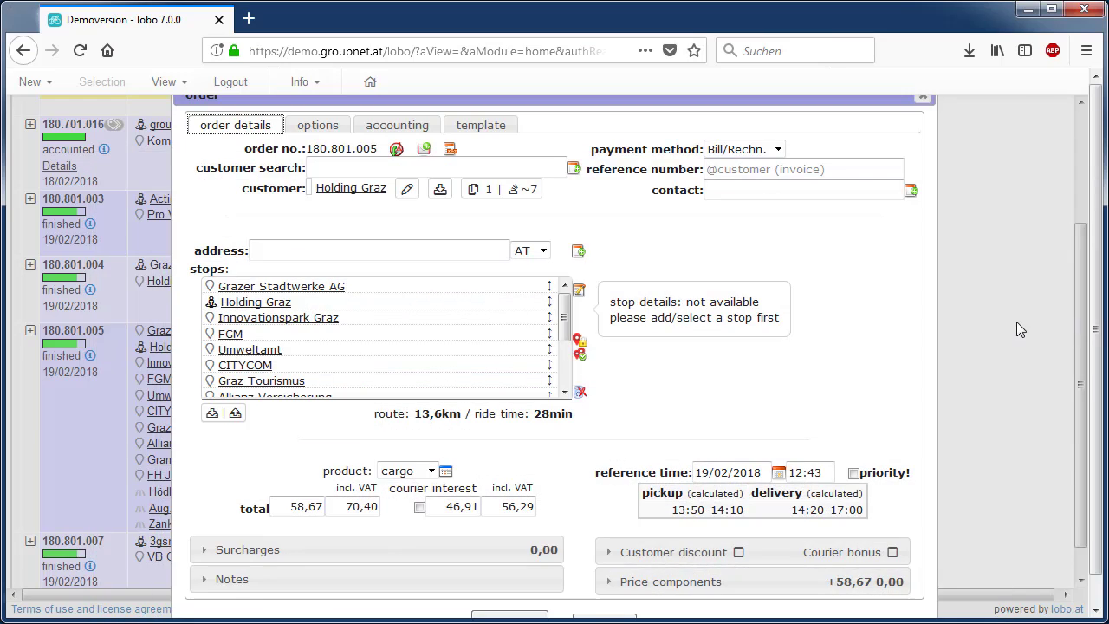
pyautogui.scroll(-1, 1016, 321)
pyautogui.click(598, 597)
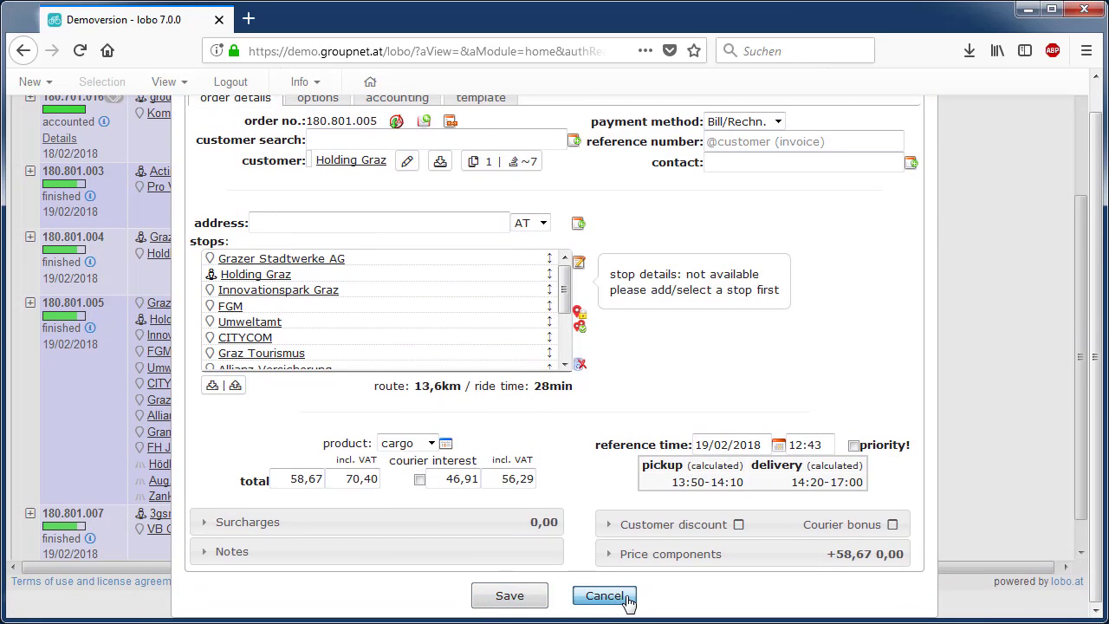
# Step: Create a new order and import its stops from the edited xlsx file in the Downloads folder
pyautogui.scroll(4, 942, 457)
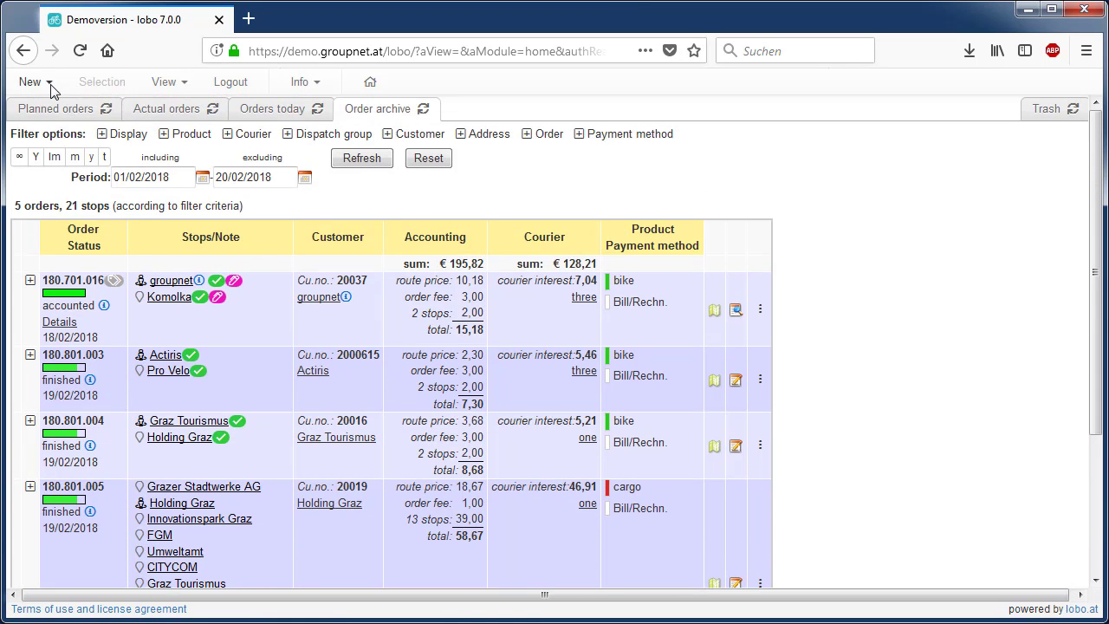
pyautogui.click(35, 81)
pyautogui.click(40, 111)
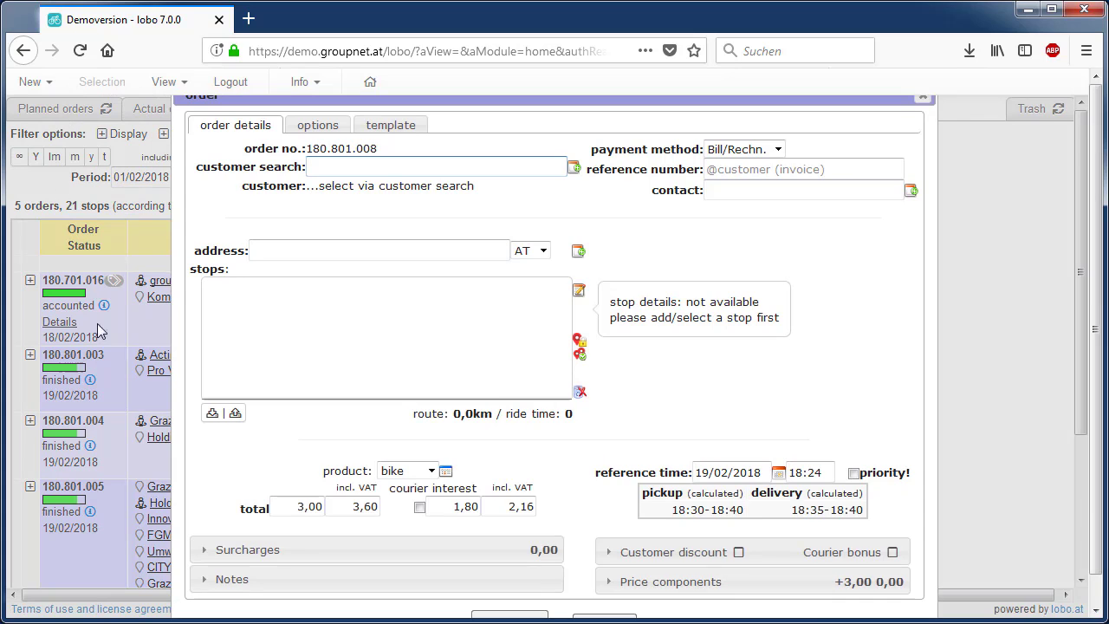
pyautogui.click(232, 415)
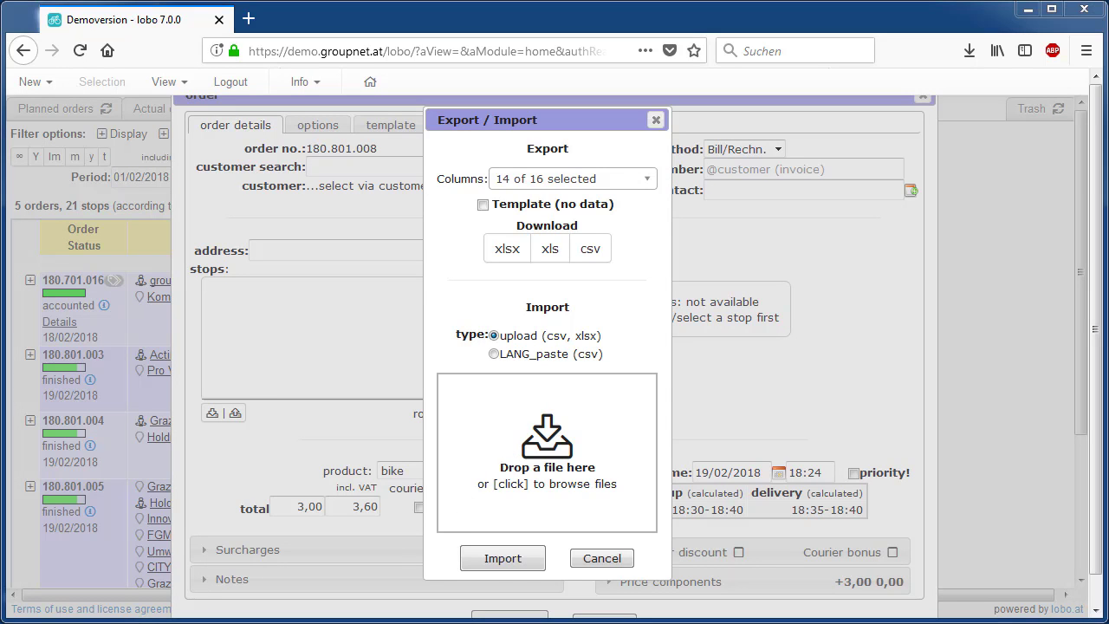
pyautogui.moveTo(944, 374); pyautogui.dragTo(533, 444)
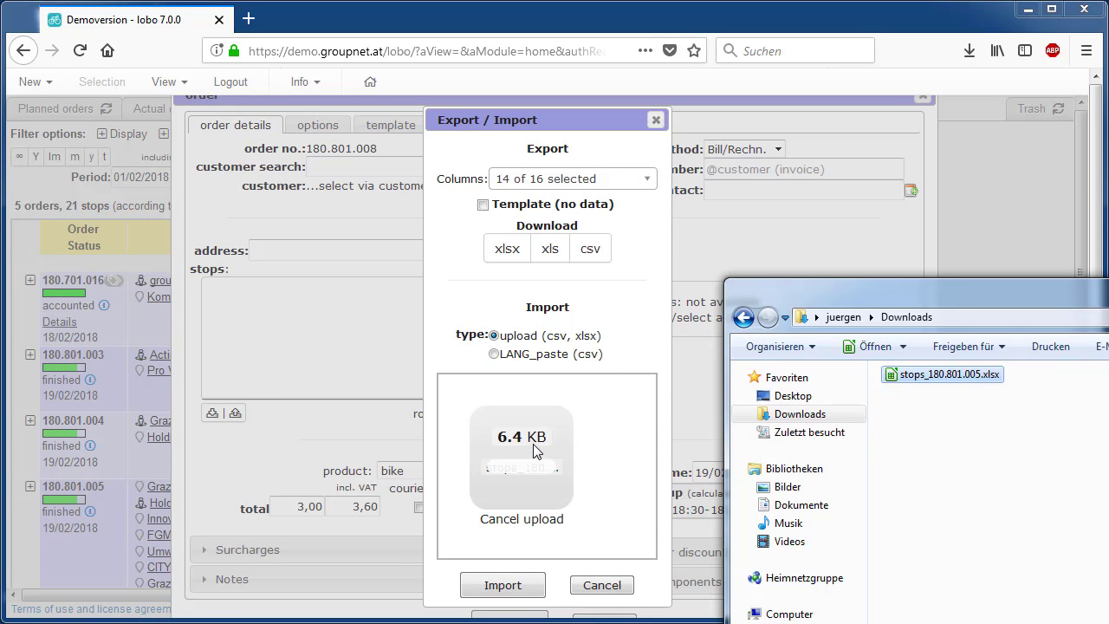
pyautogui.click(512, 587)
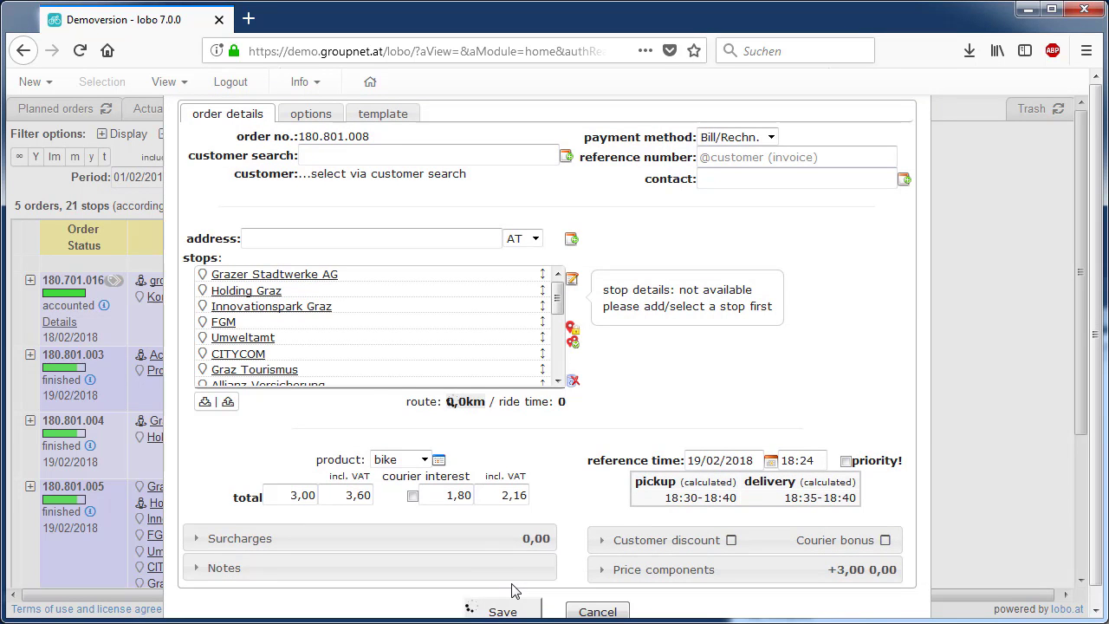
# Step: Save the new order with groupnet as its customer and show it among the actual orders
pyautogui.scroll(-6, 468, 313)
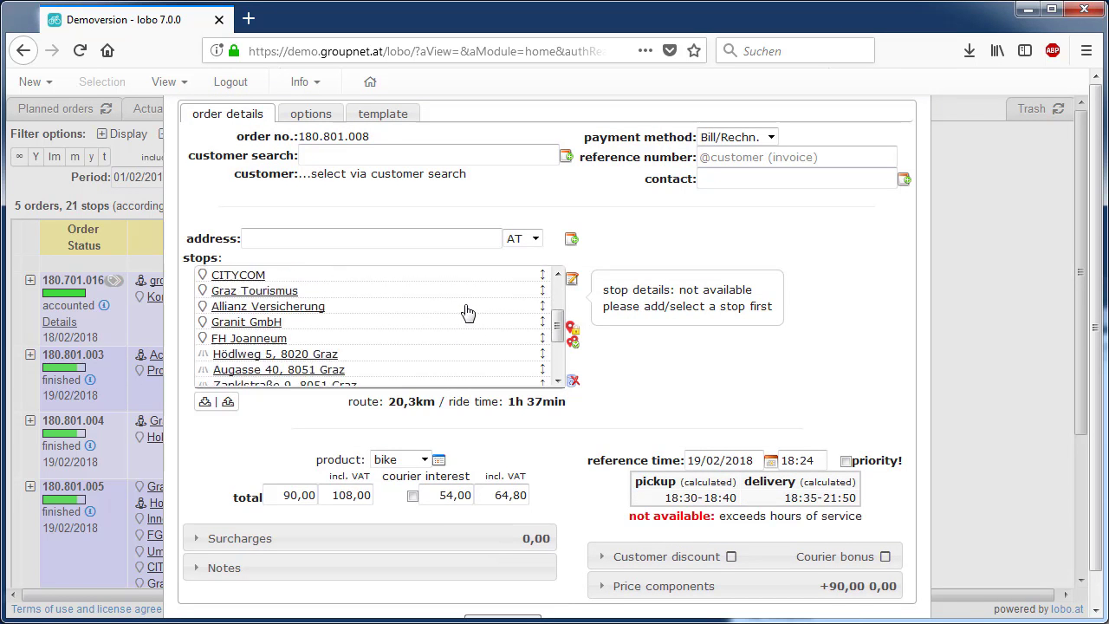
pyautogui.scroll(1, 467, 313)
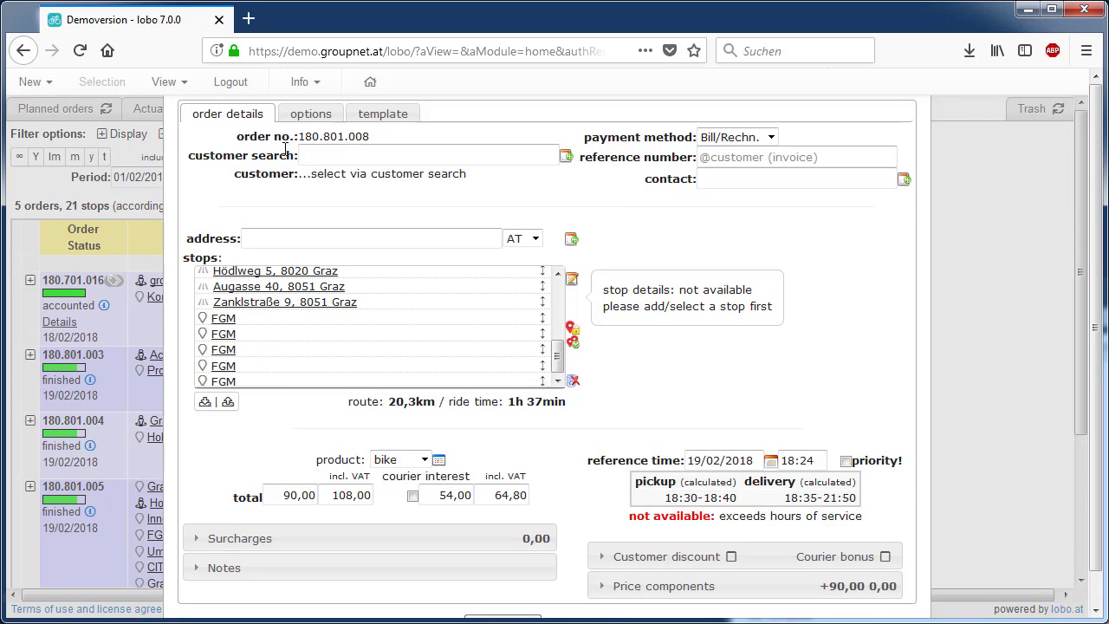
pyautogui.click(336, 154)
pyautogui.write('group')
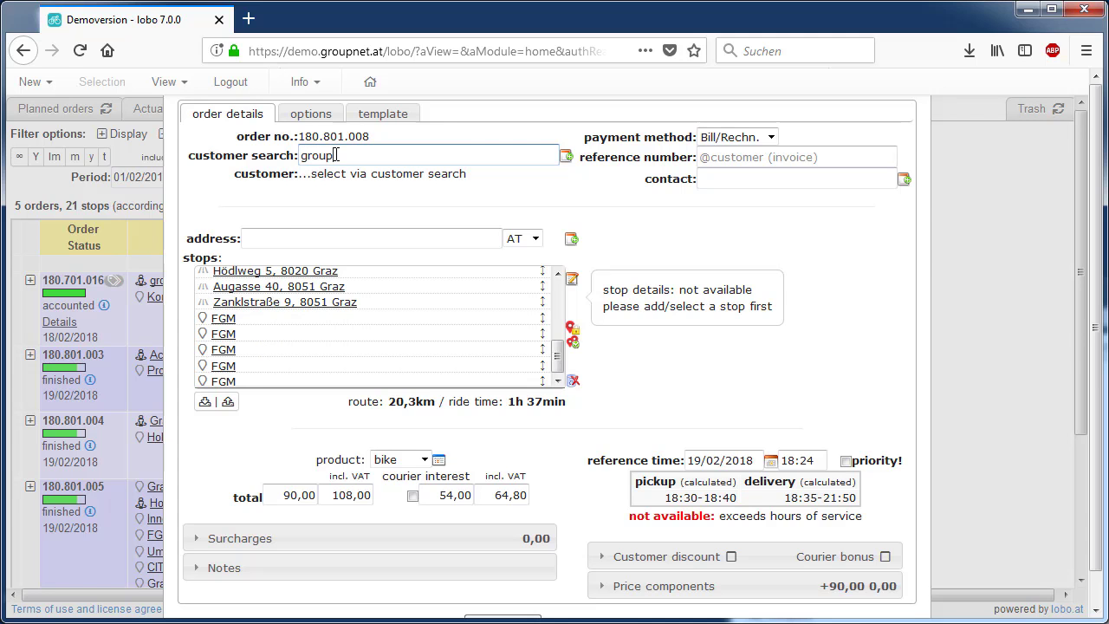
pyautogui.click(375, 196)
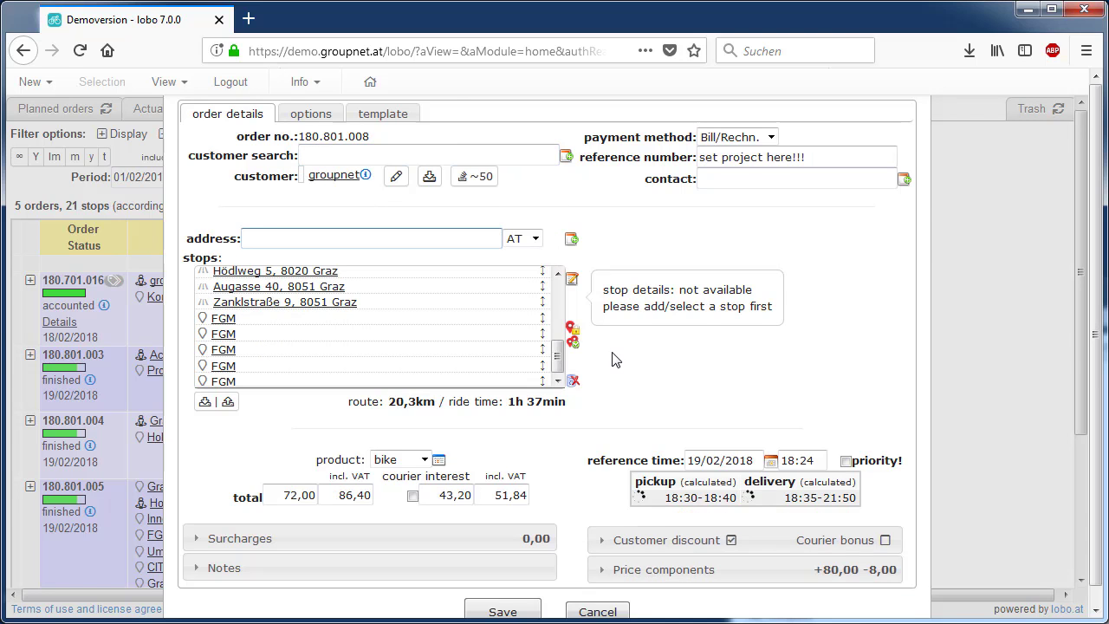
pyautogui.scroll(-1, 612, 359)
pyautogui.click(533, 604)
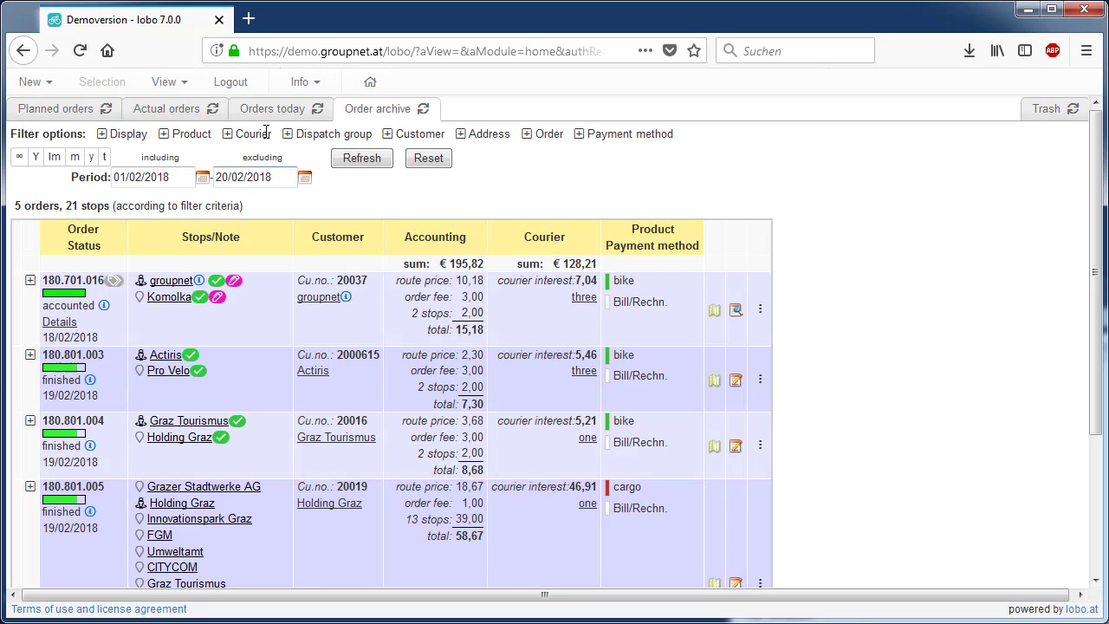
pyautogui.click(186, 109)
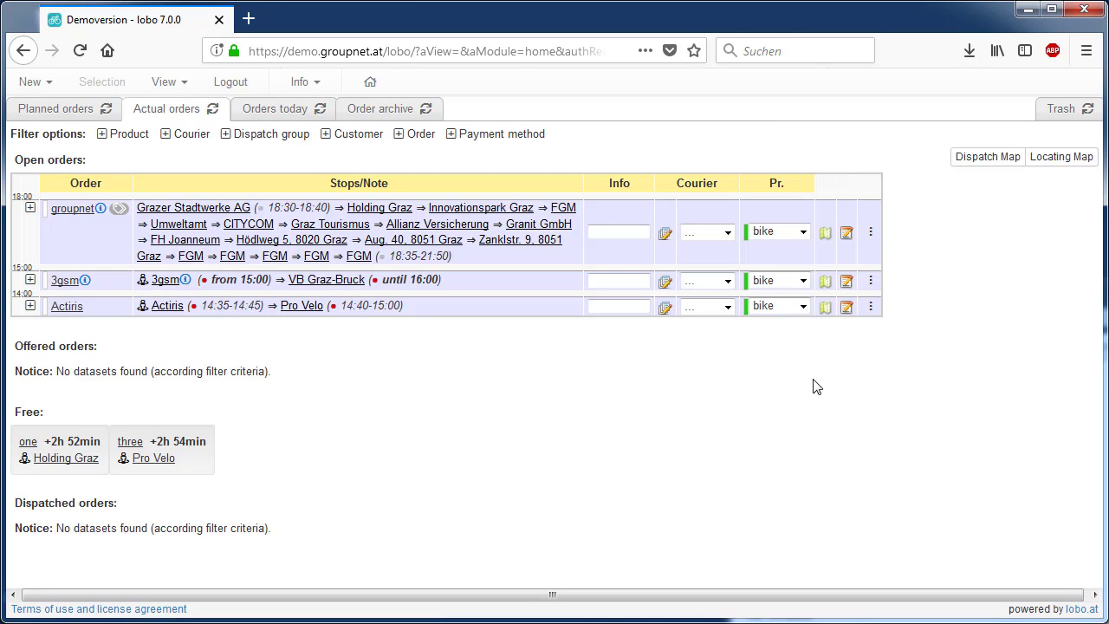
# Step: Examine the empty-template export and CSV paste import options for stops in a new order, and cancel without saving
pyautogui.click(37, 86)
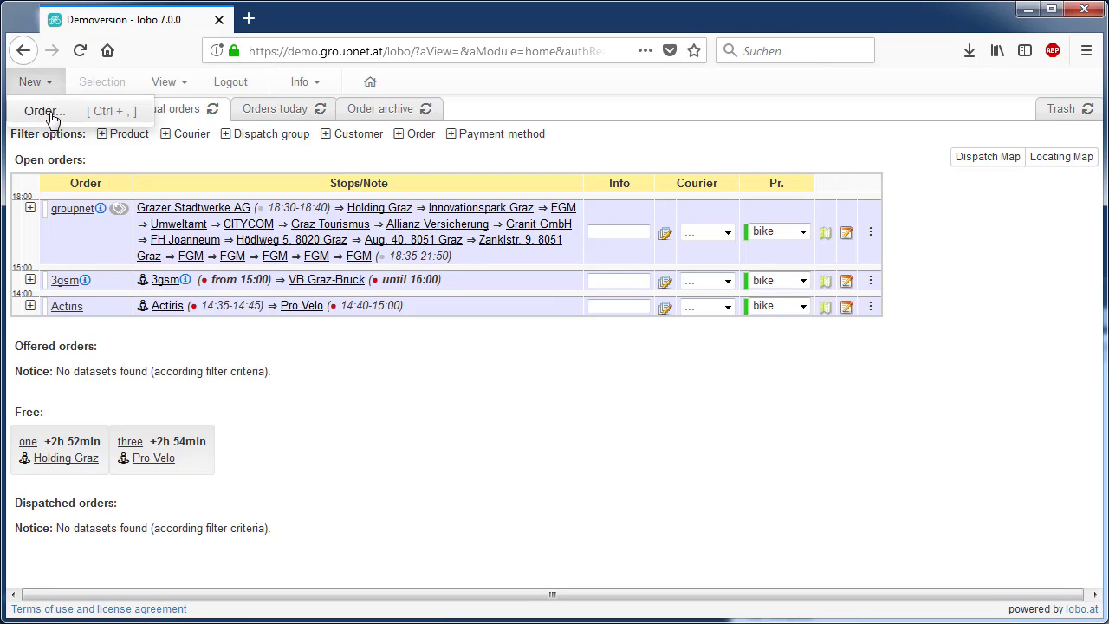
pyautogui.click(50, 111)
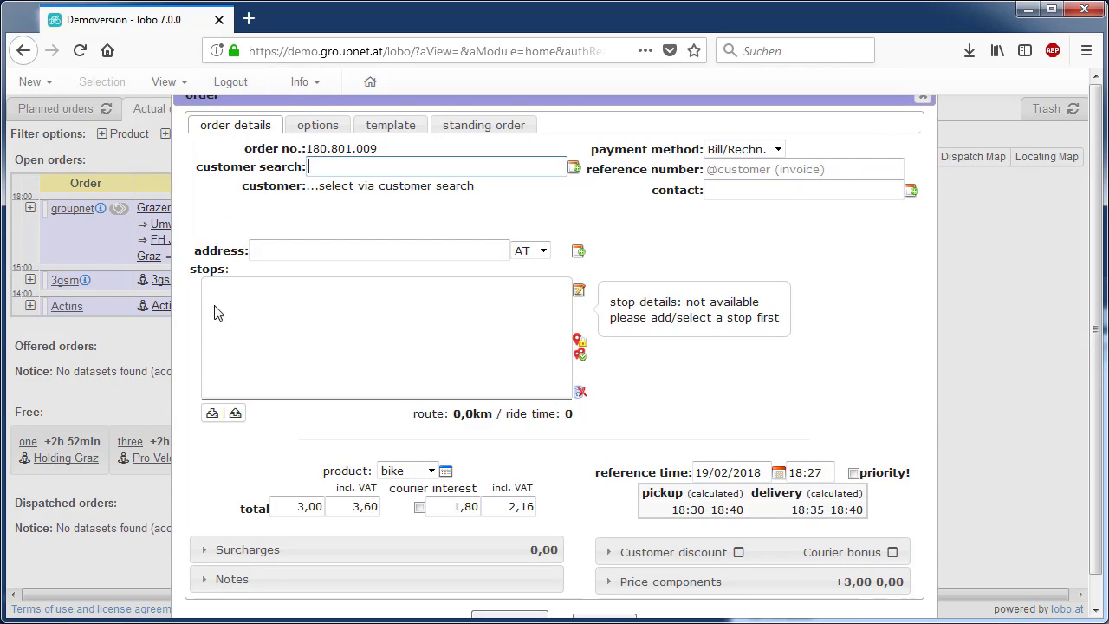
pyautogui.click(235, 414)
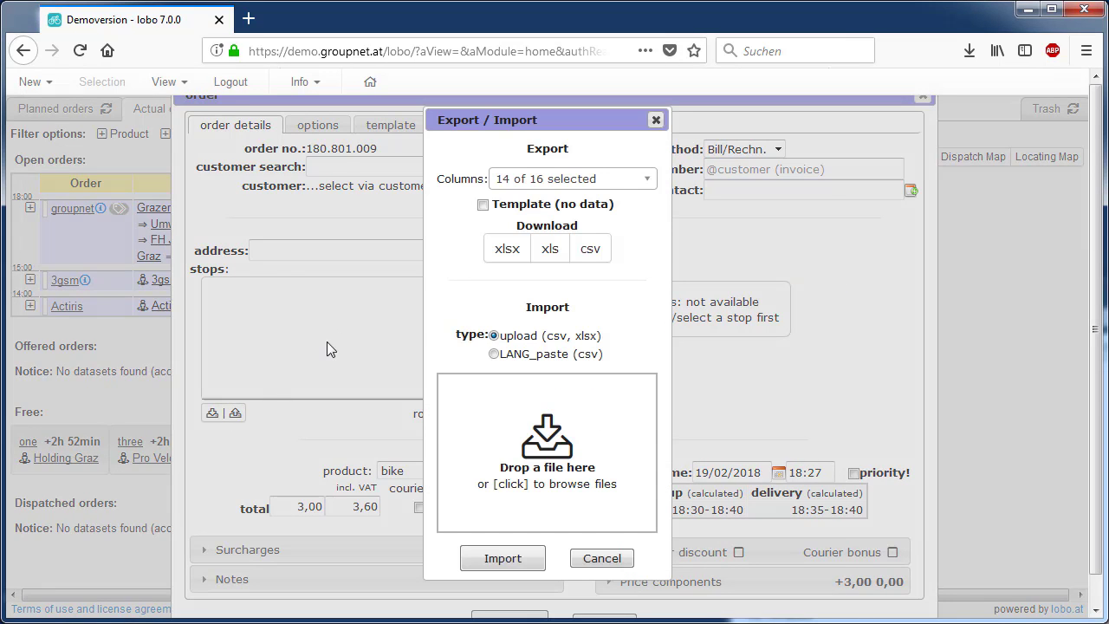
pyautogui.click(483, 204)
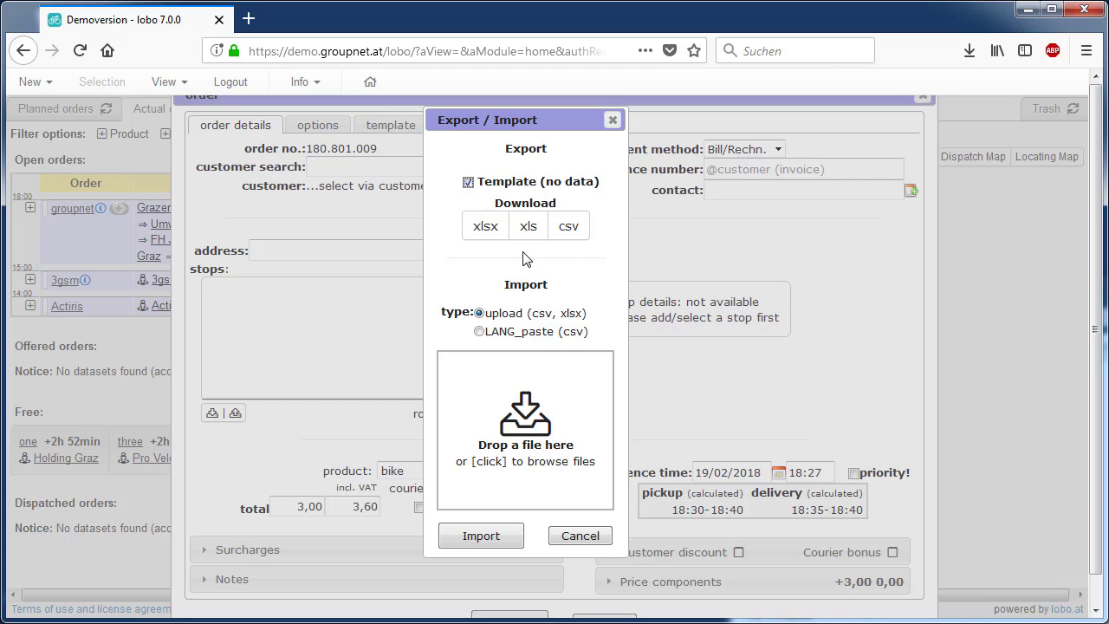
pyautogui.click(479, 331)
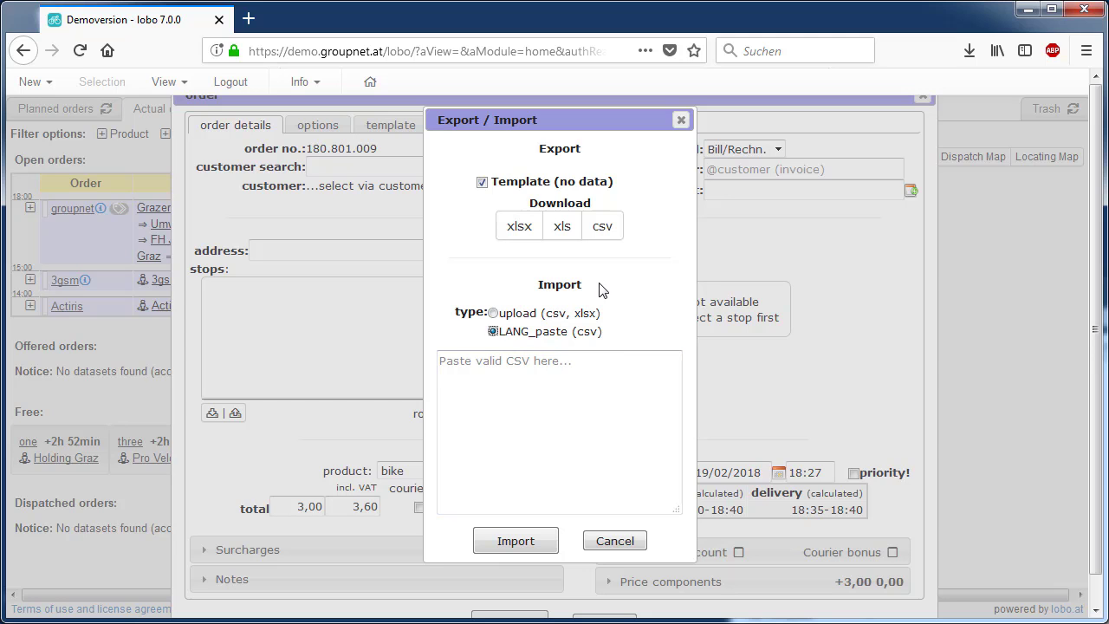
pyautogui.click(624, 541)
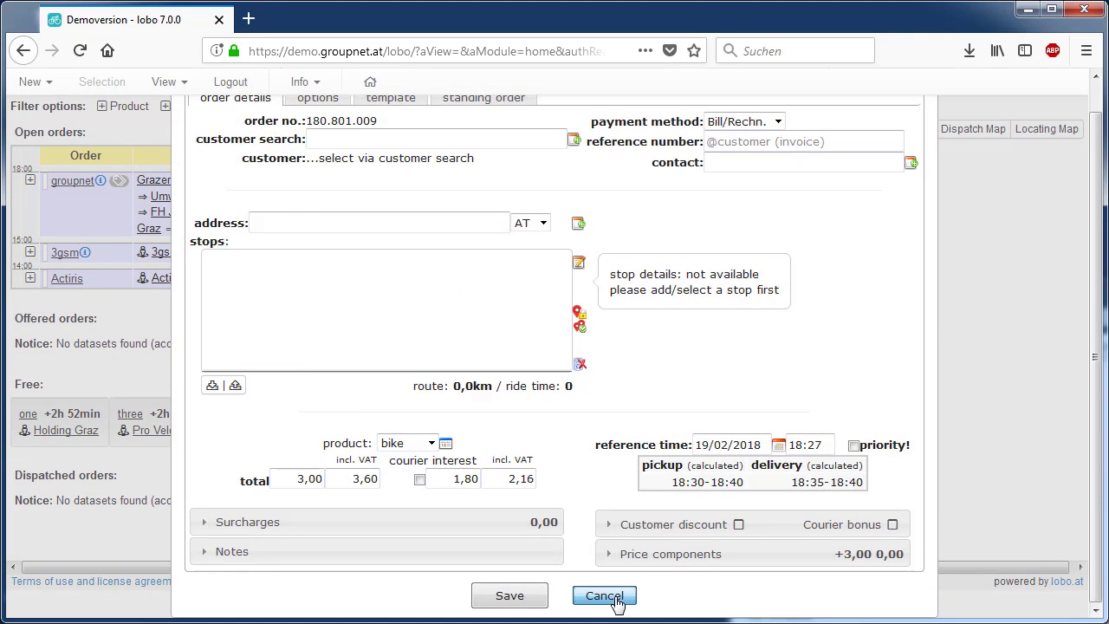
pyautogui.click(605, 595)
# Step: Open the 3gsm order from the open orders and export its stops as a csv file saved to disk
pyautogui.click(849, 284)
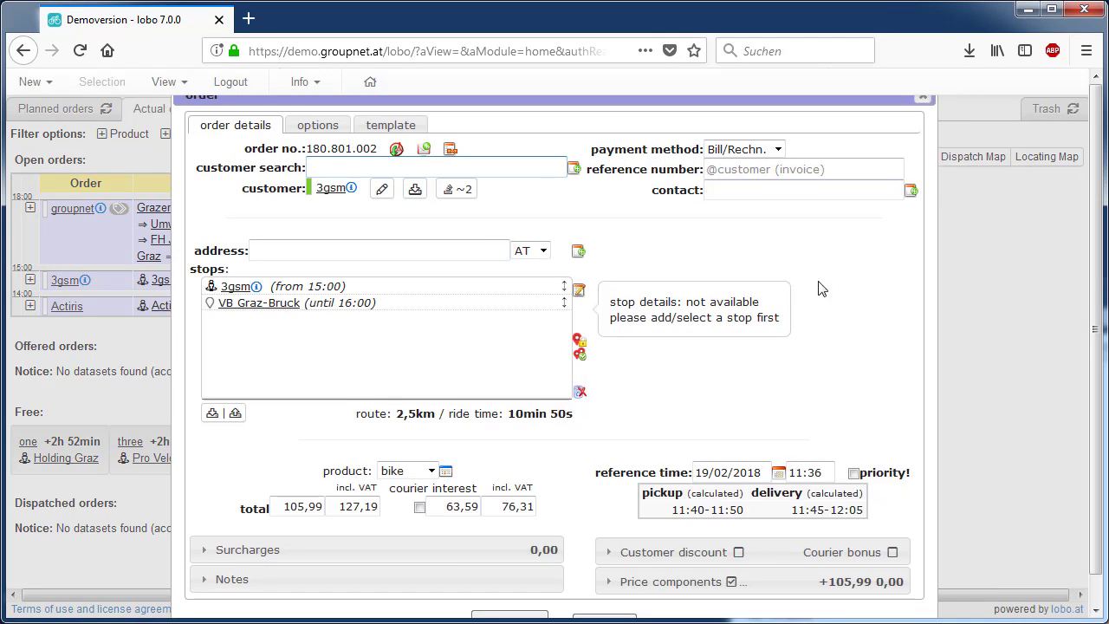
pyautogui.click(235, 413)
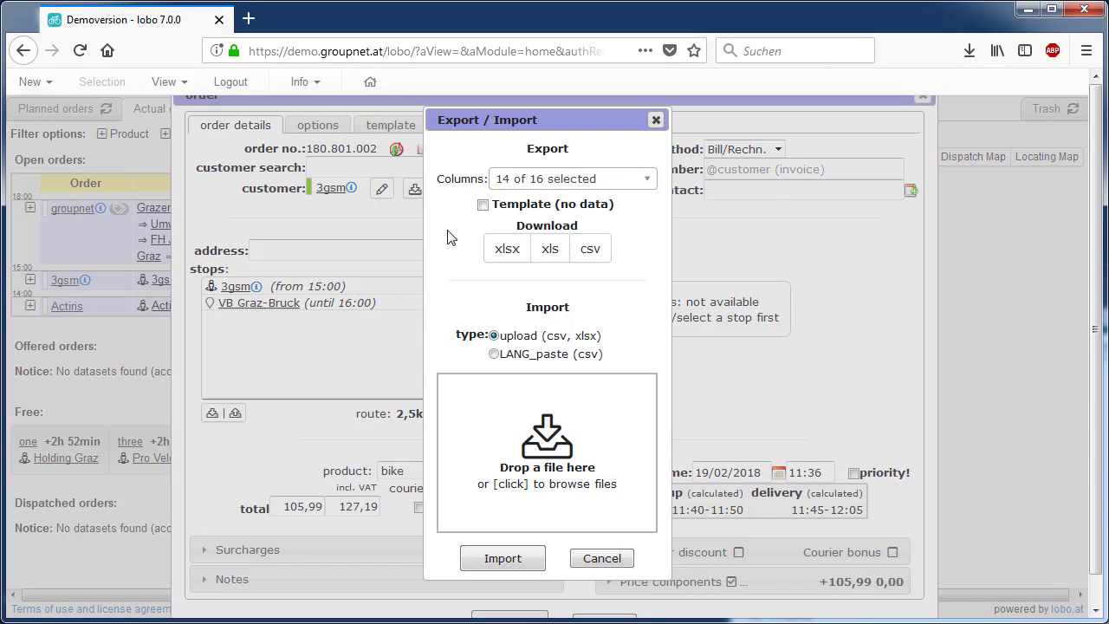
pyautogui.click(590, 248)
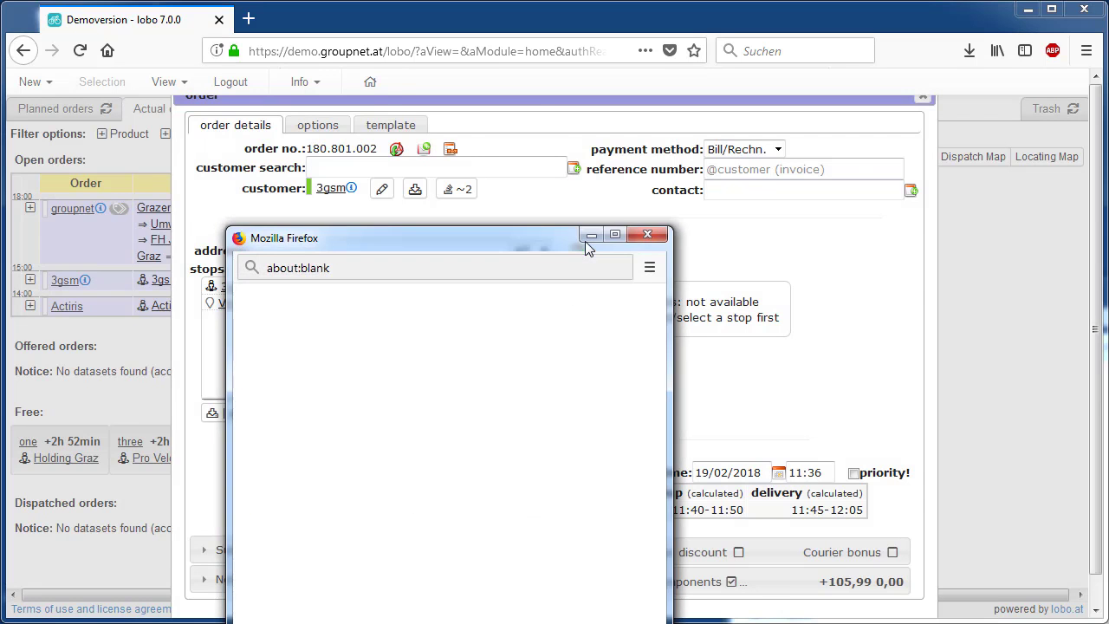
pyautogui.click(52, 187)
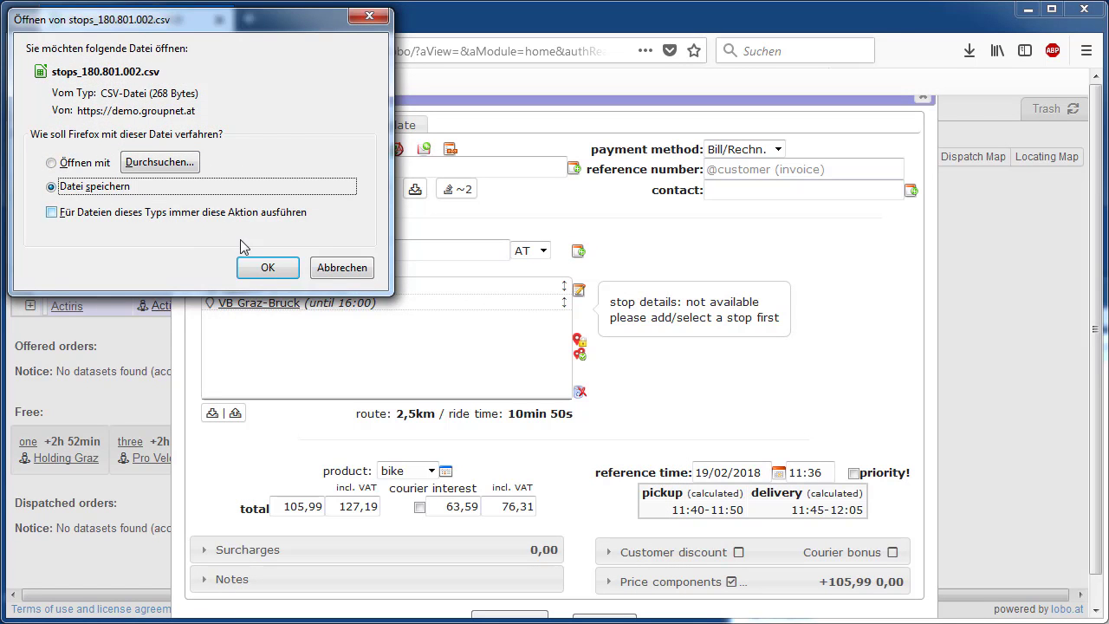
pyautogui.click(268, 268)
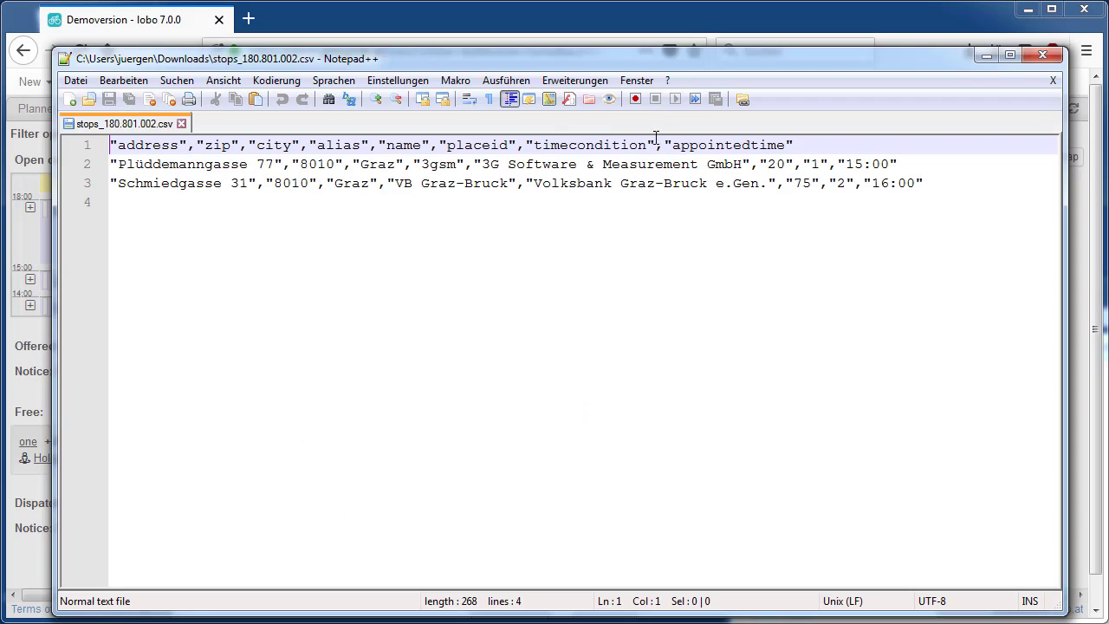
# Step: In the exported csv in Notepad++, set the appointed time to 13:00 for 3gsm and 17:00 for VB Graz-Bruck
pyautogui.click(570, 209)
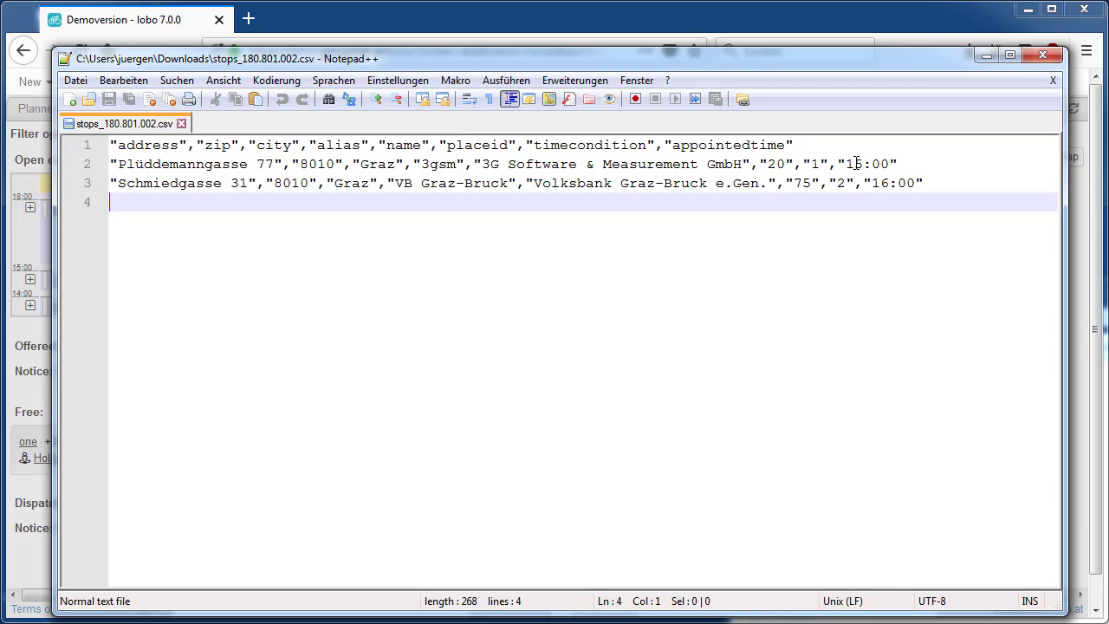
pyautogui.moveTo(855, 164); pyautogui.dragTo(865, 164)
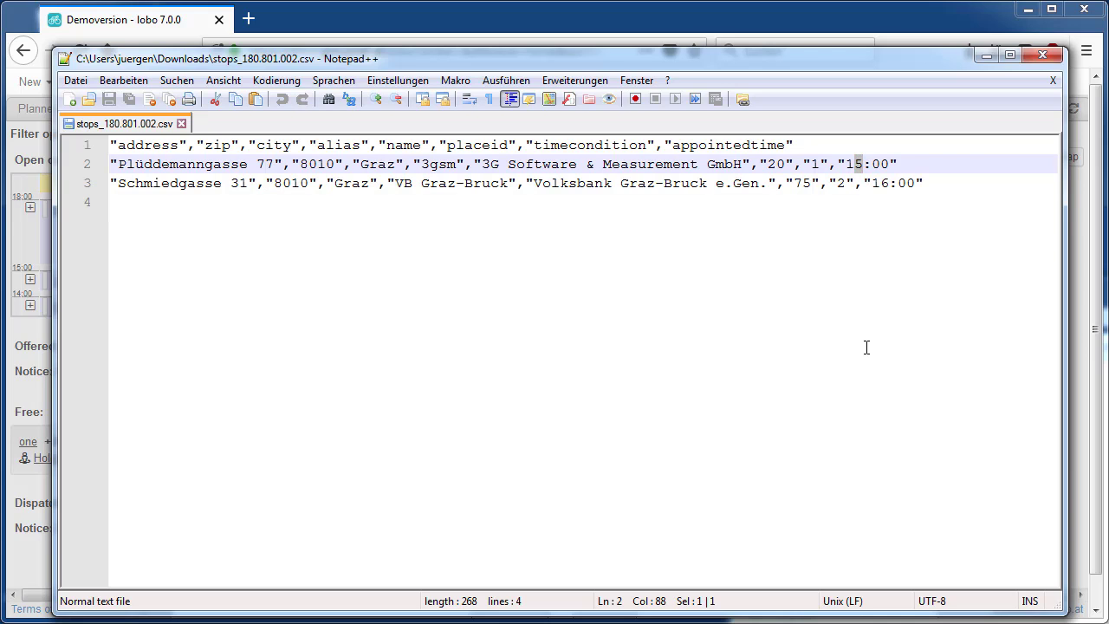
pyautogui.write('3')
pyautogui.moveTo(881, 183); pyautogui.dragTo(890, 183)
pyautogui.write('7')
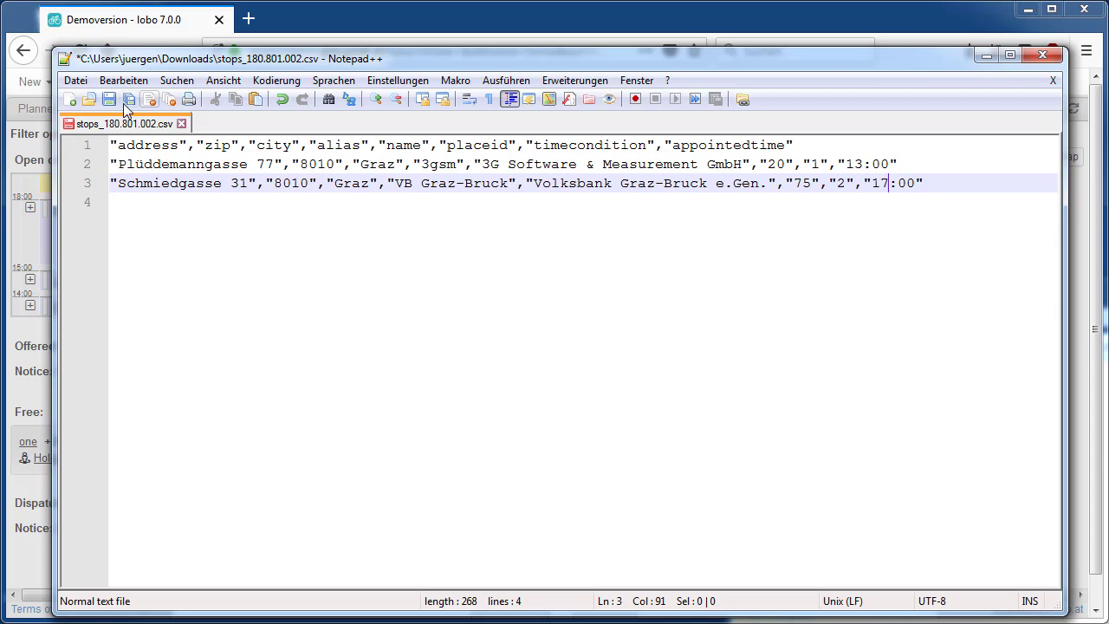
# Step: Copy the entire edited CSV text and leave the 3gsm order in lobo, returning to the actual orders
pyautogui.hotkey('ctrl', 'a')
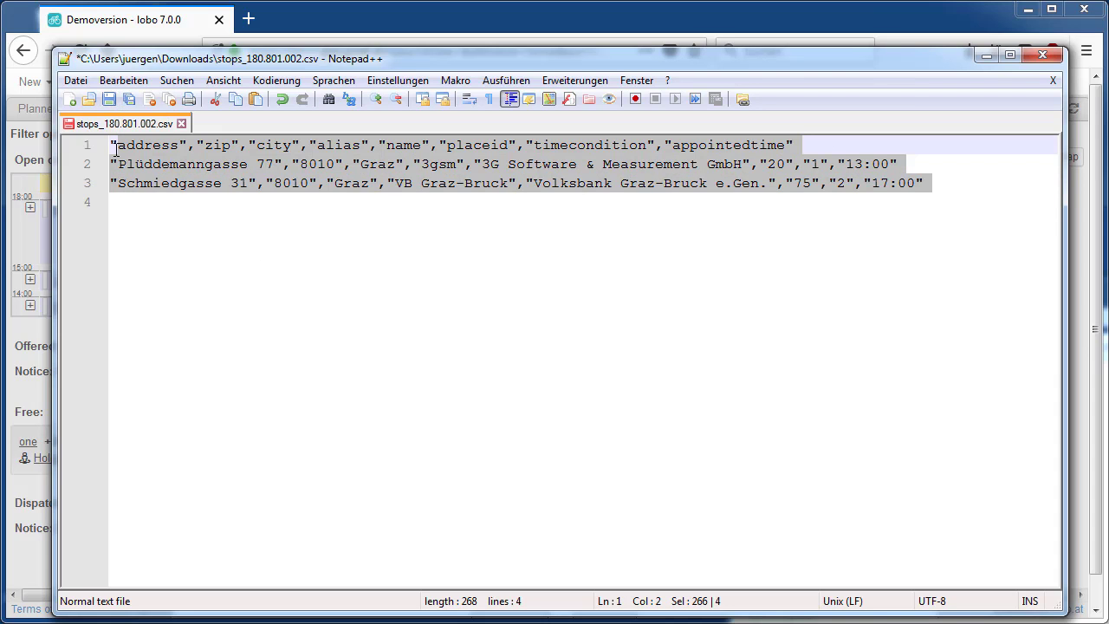
pyautogui.click(193, 240)
pyautogui.hotkey('ctrl', 'a')
pyautogui.hotkey('ctrl', 'c')
pyautogui.moveTo(371, 65); pyautogui.dragTo(978, 448)
pyautogui.click(664, 227)
pyautogui.scroll(-1, 555, 537)
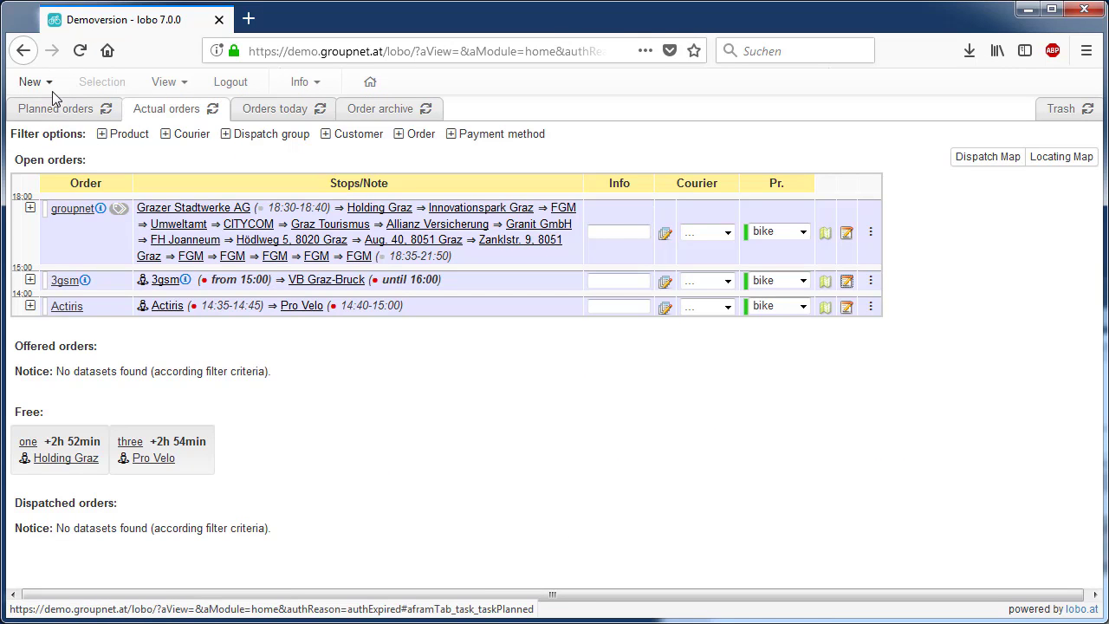
# Step: Create a new order and import its stops by pasting the copied CSV text with the paste (csv) import type
pyautogui.click(49, 84)
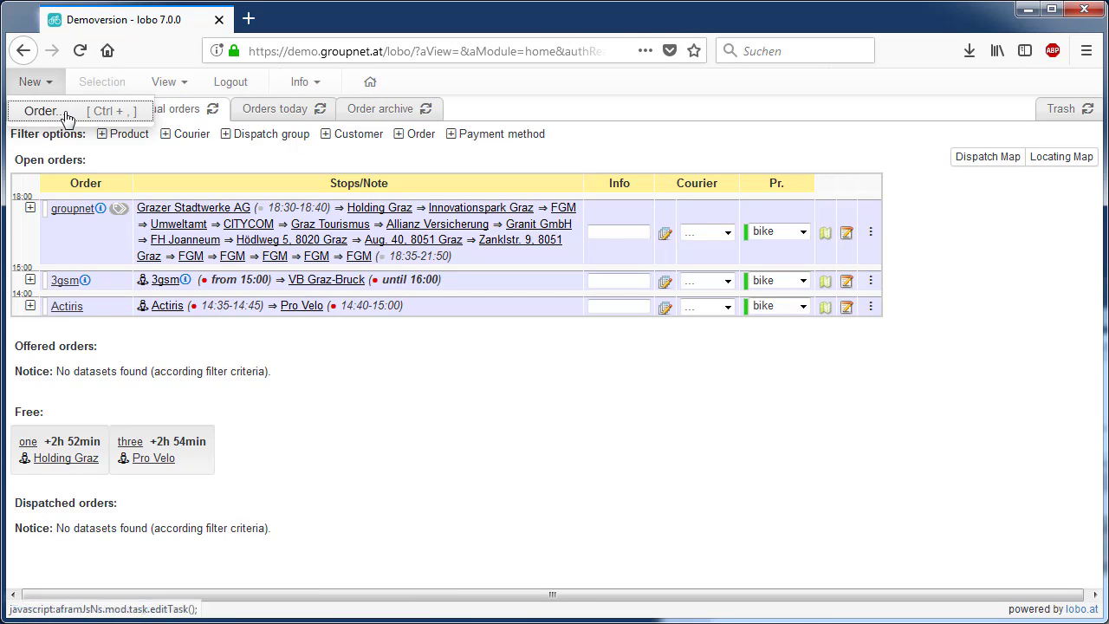
pyautogui.click(64, 112)
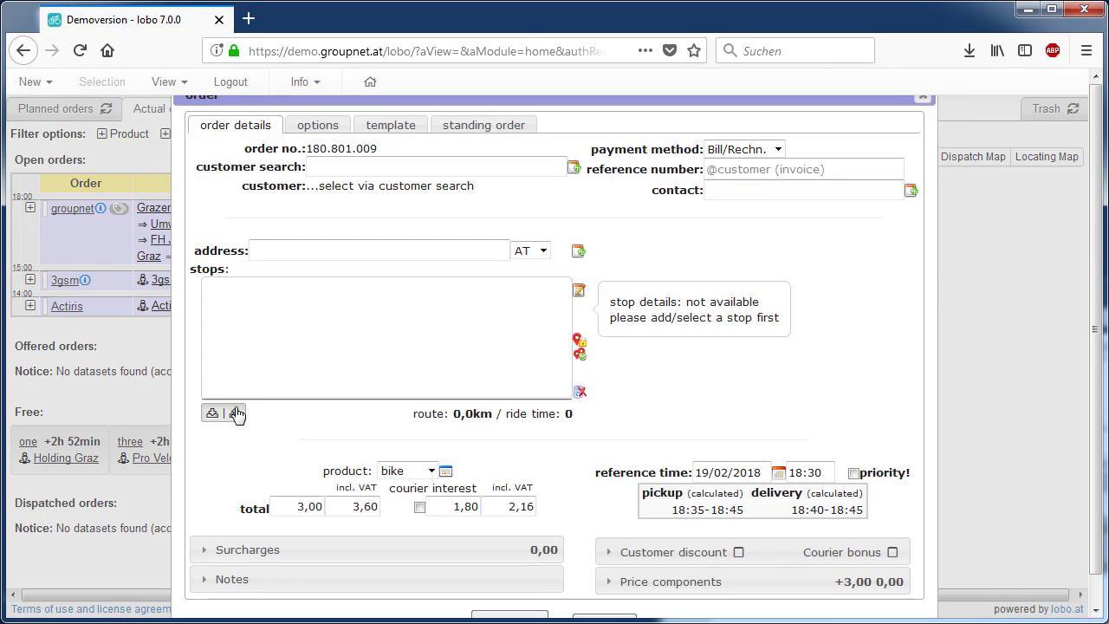
pyautogui.click(234, 411)
pyautogui.click(494, 353)
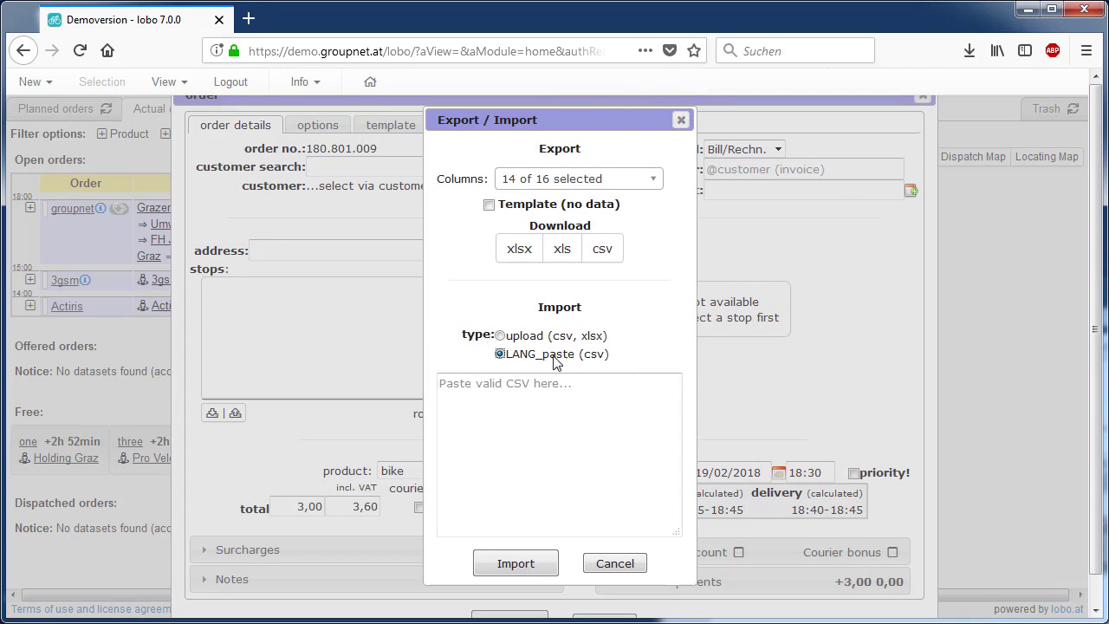
pyautogui.click(547, 397)
pyautogui.hotkey('ctrl', 'v')
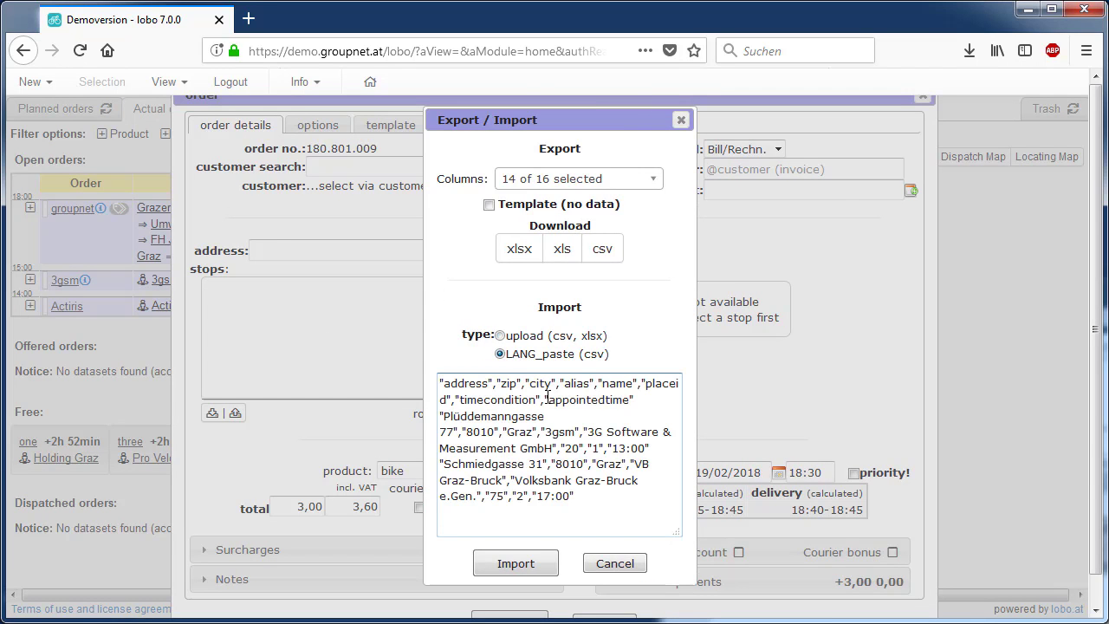
pyautogui.click(527, 563)
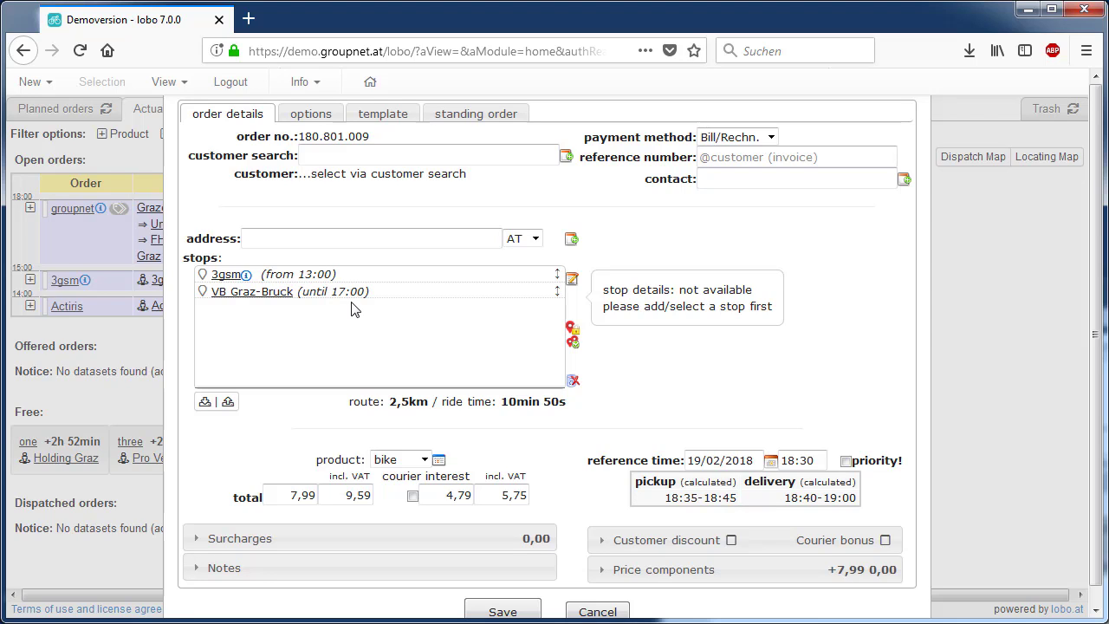
# Step: Assign groupnet as the customer of the new order and save the order
pyautogui.click(367, 156)
pyautogui.write('g')
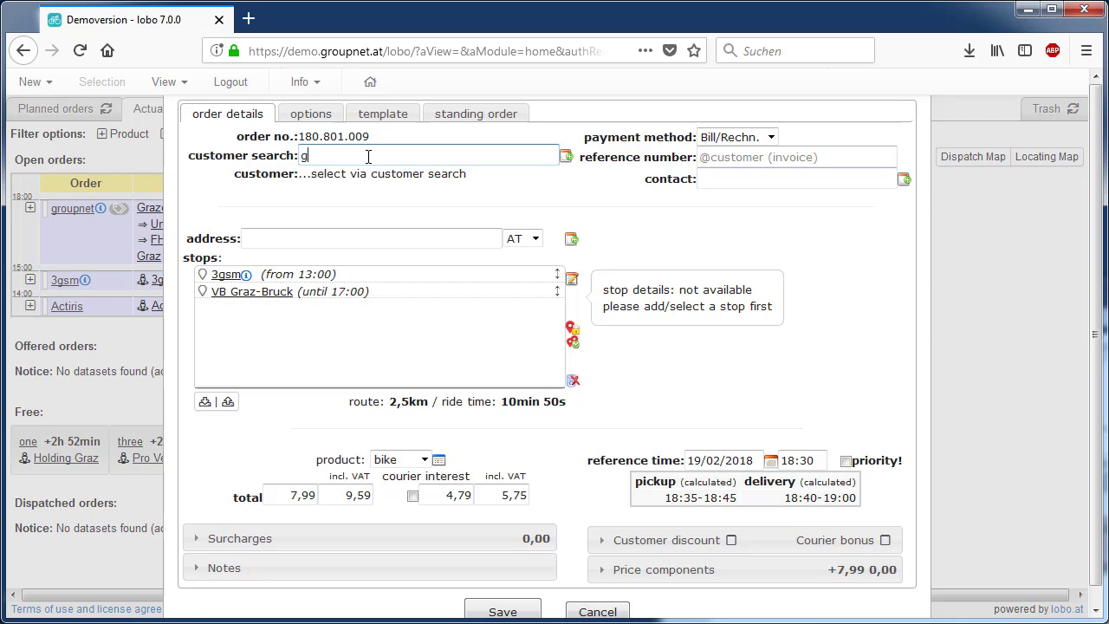
pyautogui.write('roupnet')
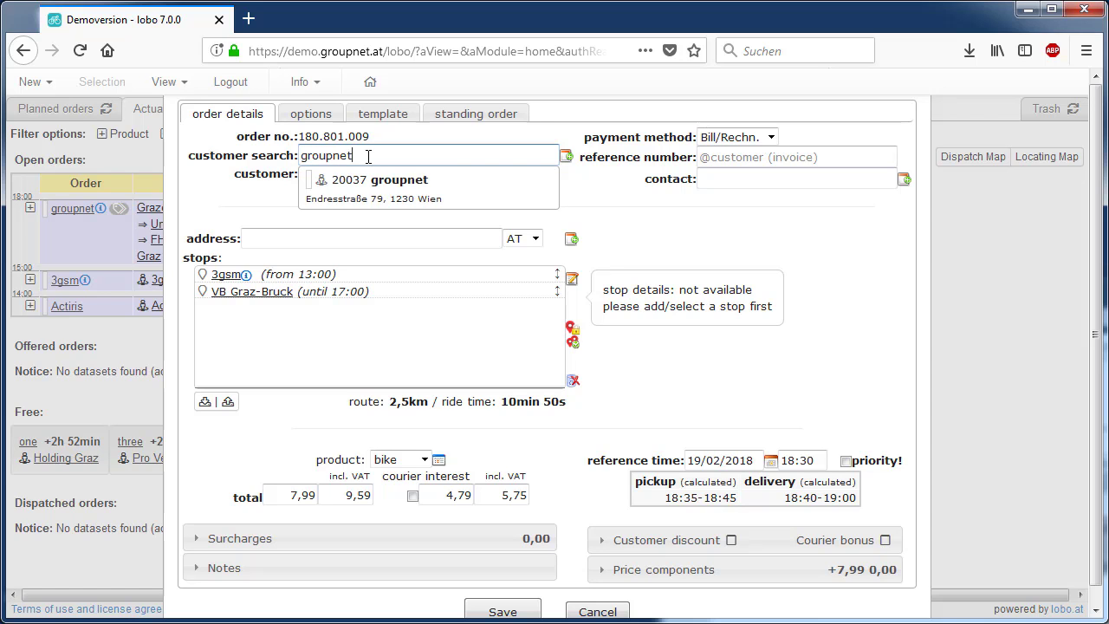
pyautogui.press('Down')
pyautogui.press('Return')
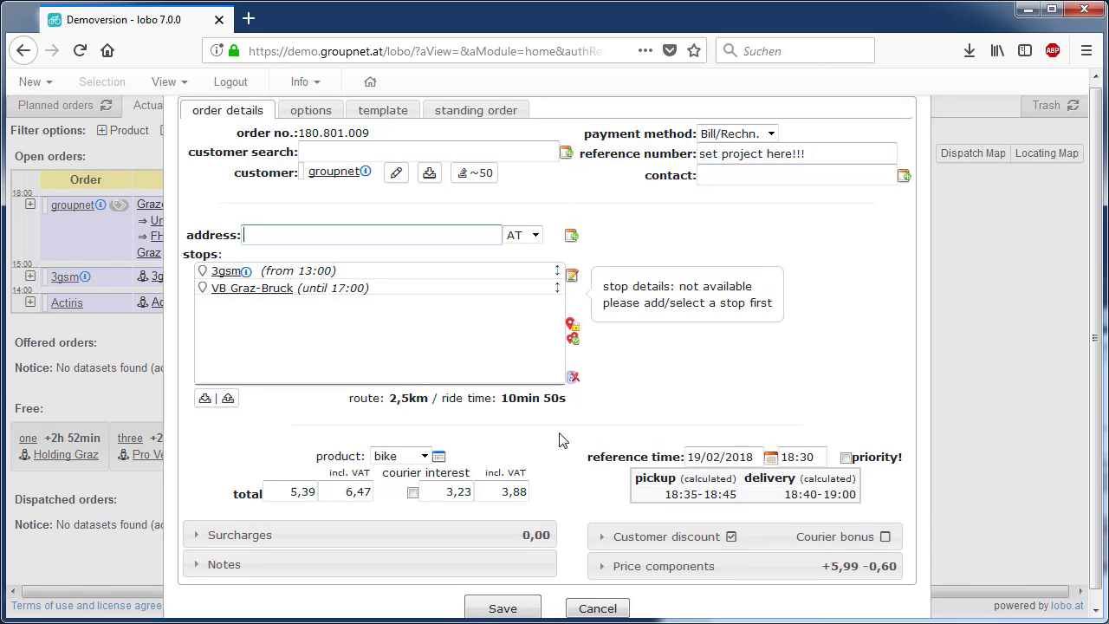
pyautogui.scroll(-1, 537, 520)
pyautogui.click(509, 601)
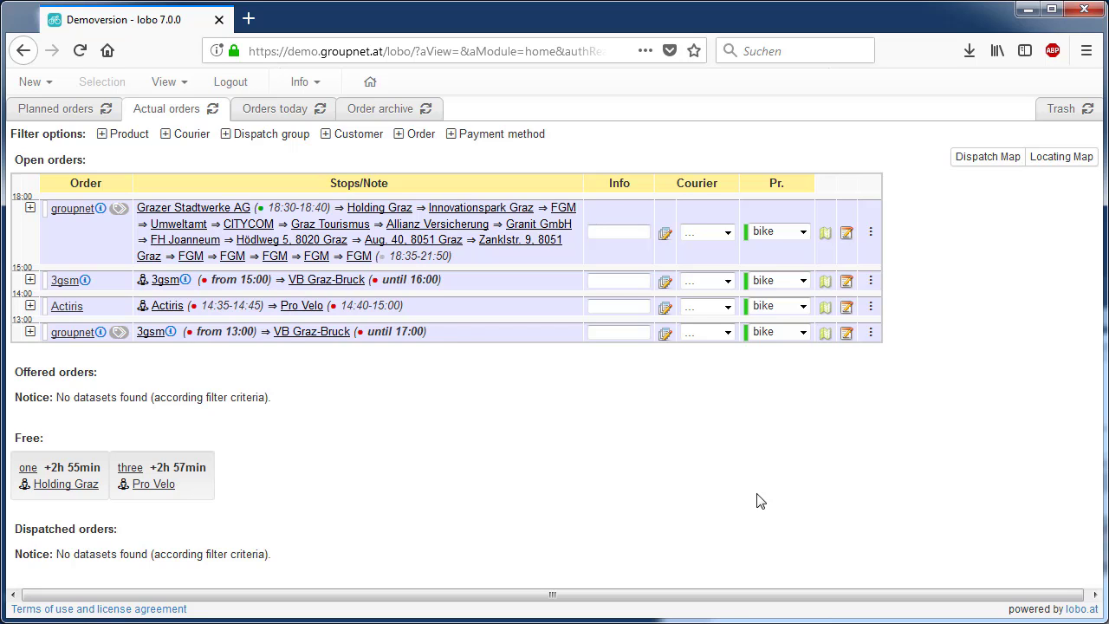
# Step: Look through the orders listed in the order archive
pyautogui.click(378, 115)
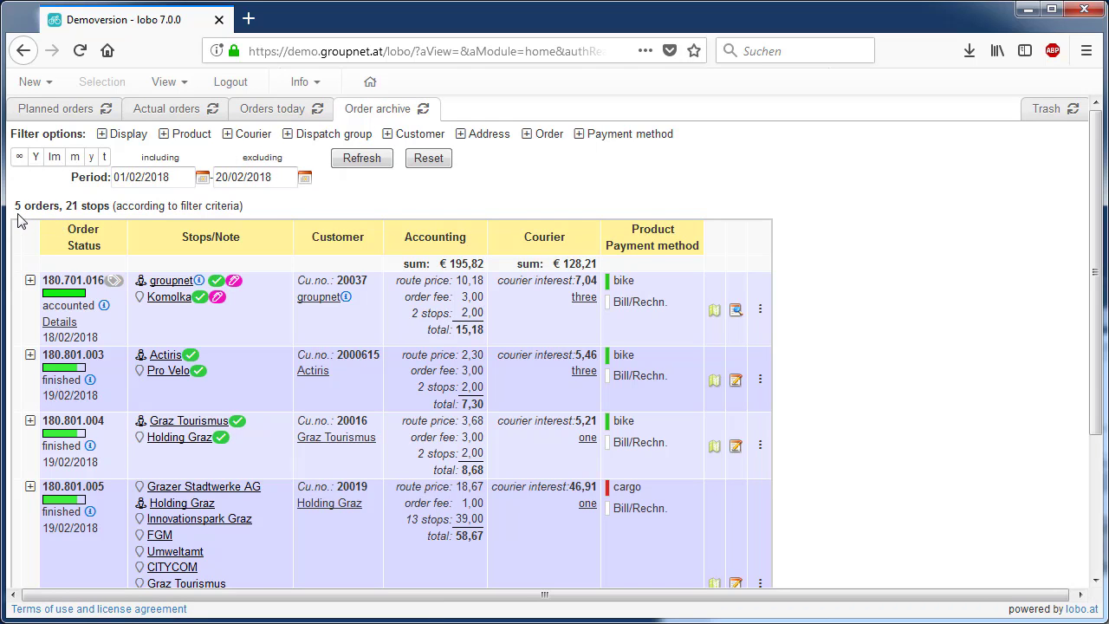
pyautogui.scroll(-3, 20, 248)
pyautogui.scroll(3, 20, 248)
# Step: Display the stops statistics for the one-year period from 19/02/2017 to 20/02/2018
pyautogui.click(183, 87)
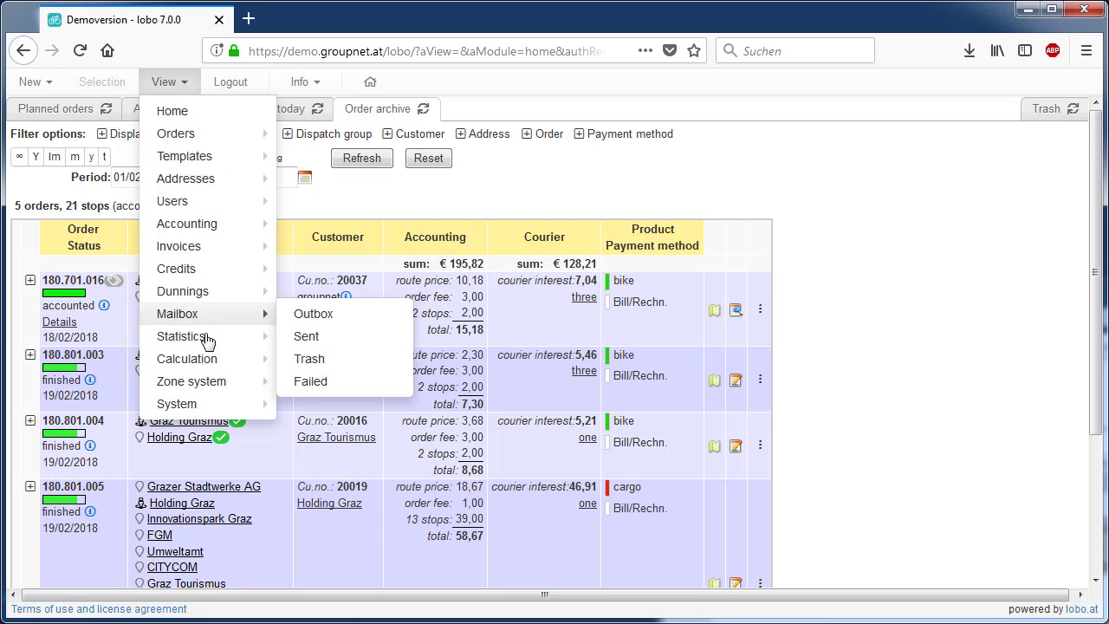
pyautogui.moveTo(207, 340)
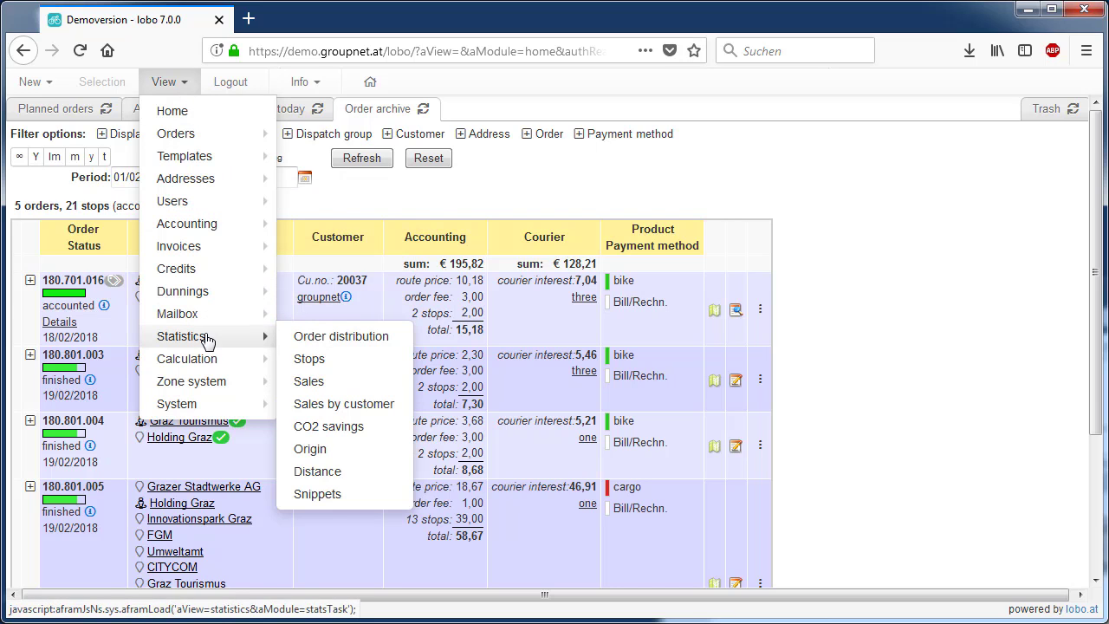
pyautogui.click(338, 361)
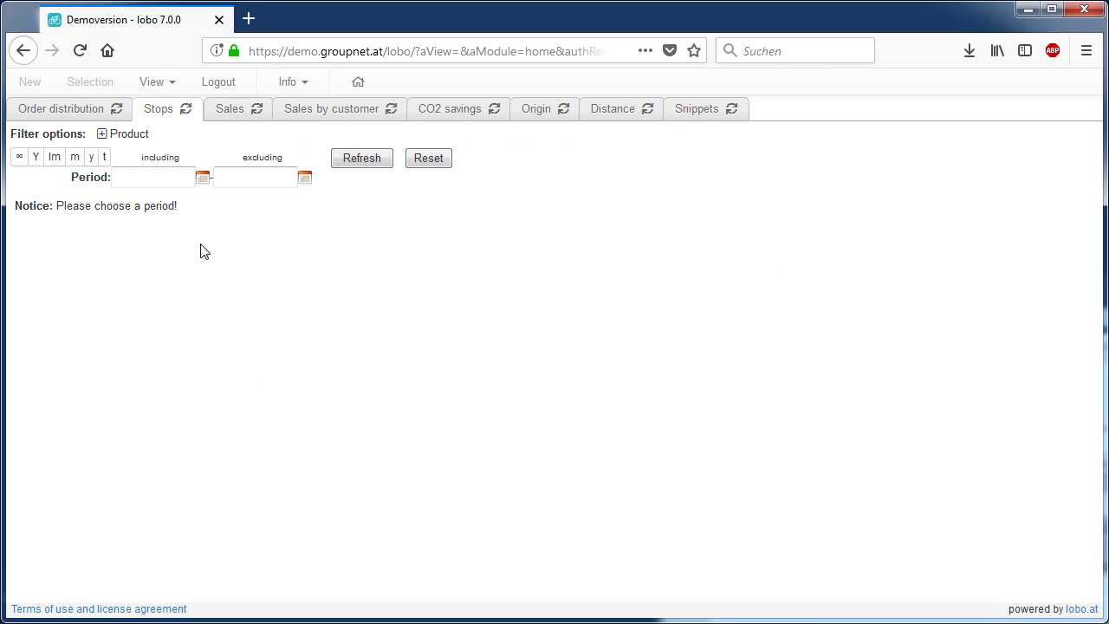
pyautogui.click(36, 158)
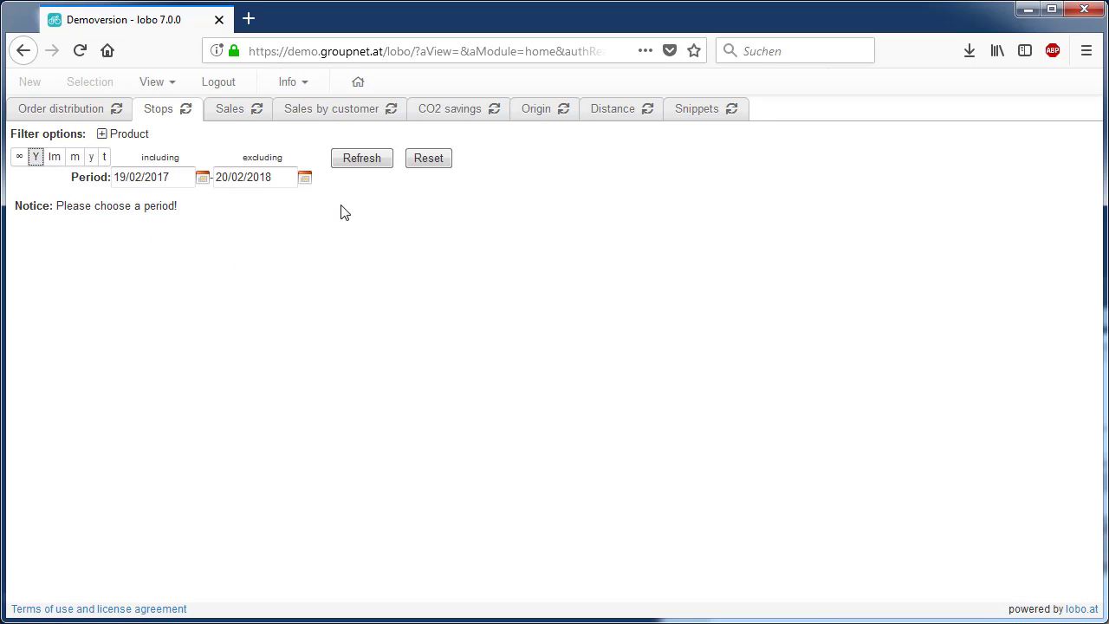
pyautogui.click(362, 165)
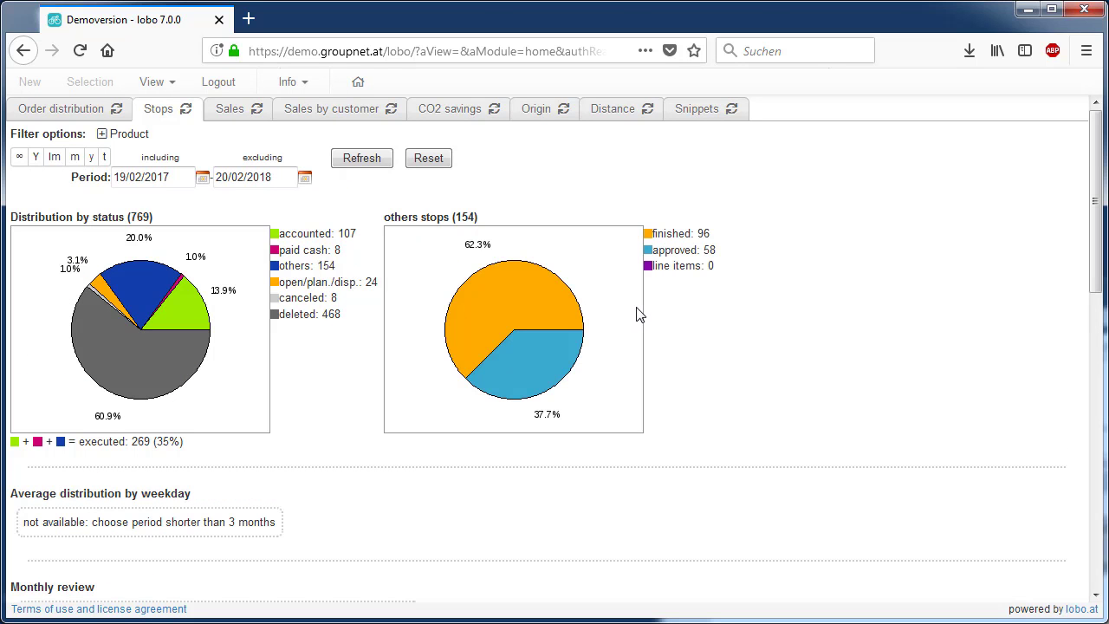
# Step: Examine the stops statistics: distribution by status, weekday distribution, monthly review, monthly comparison and distribution by product
pyautogui.scroll(-1, 309, 423)
pyautogui.scroll(-1, 312, 429)
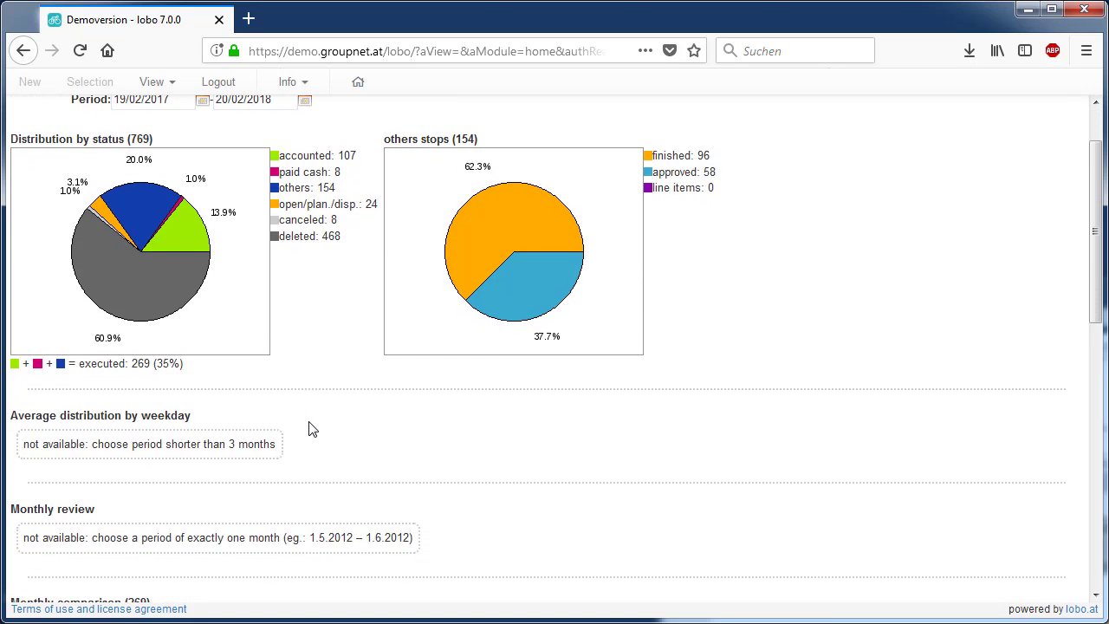
pyautogui.scroll(2, 310, 423)
pyautogui.scroll(-7, 294, 459)
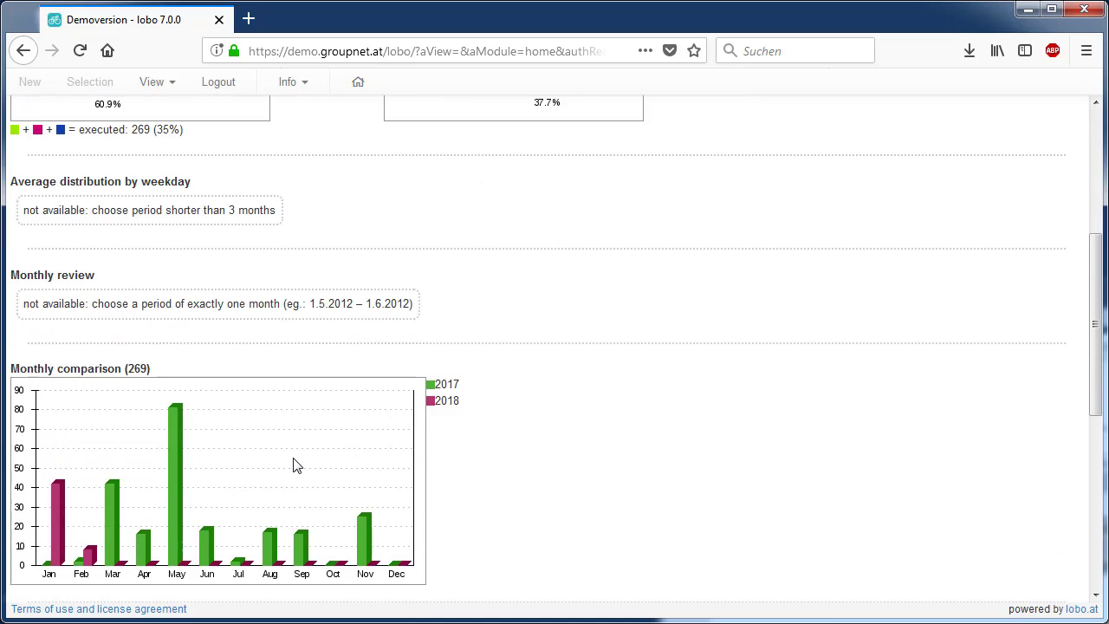
pyautogui.scroll(2, 294, 458)
pyautogui.scroll(1, 293, 466)
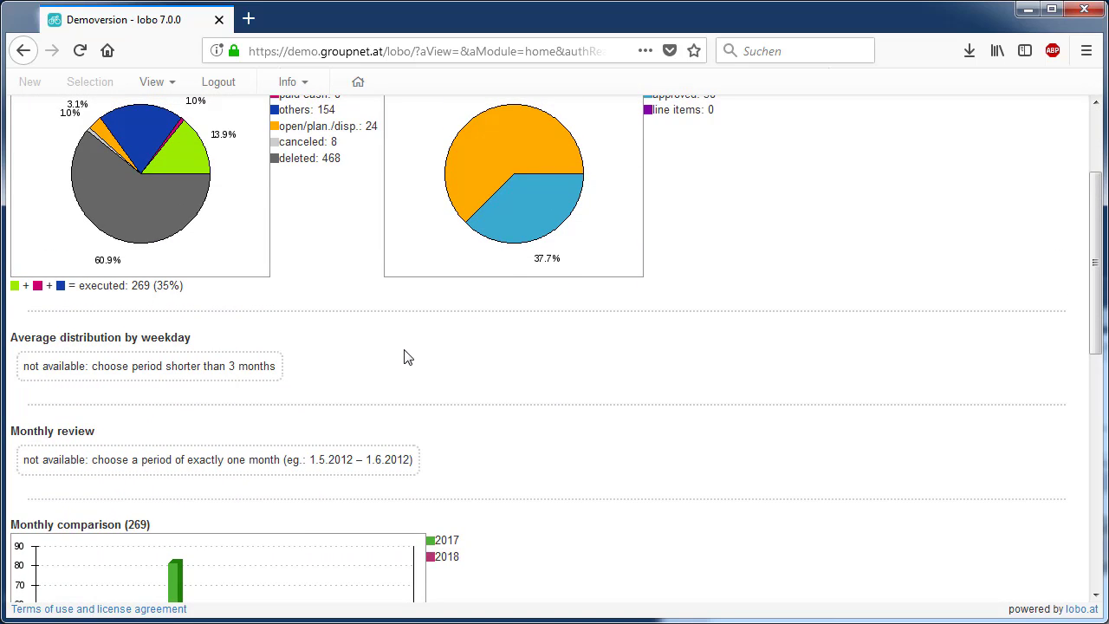
pyautogui.scroll(-4, 597, 412)
pyautogui.scroll(-4, 596, 413)
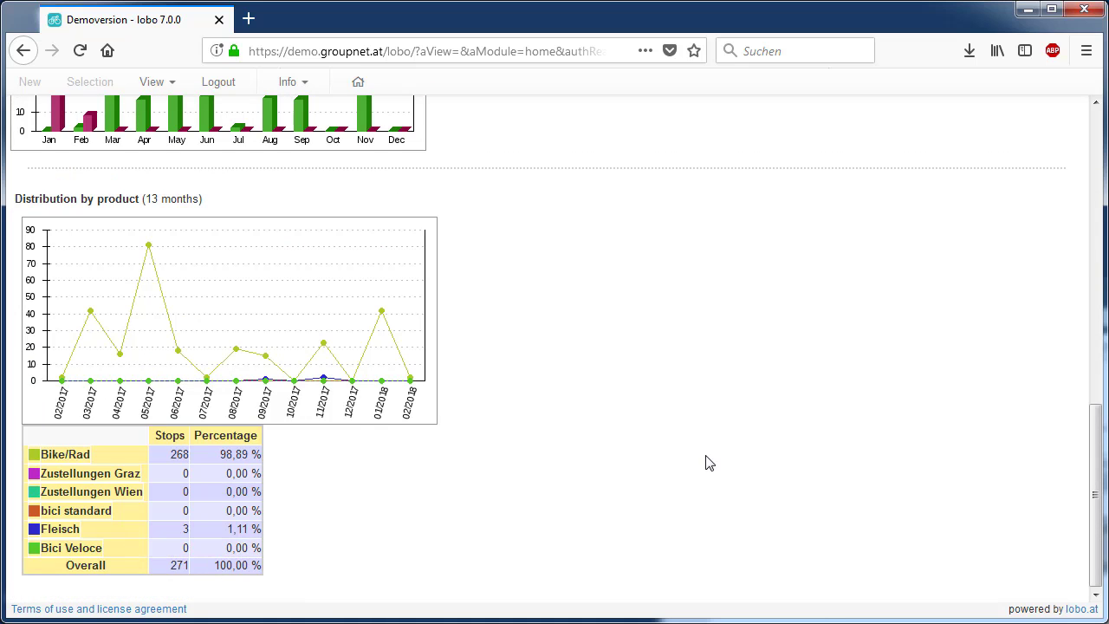
pyautogui.scroll(10, 707, 464)
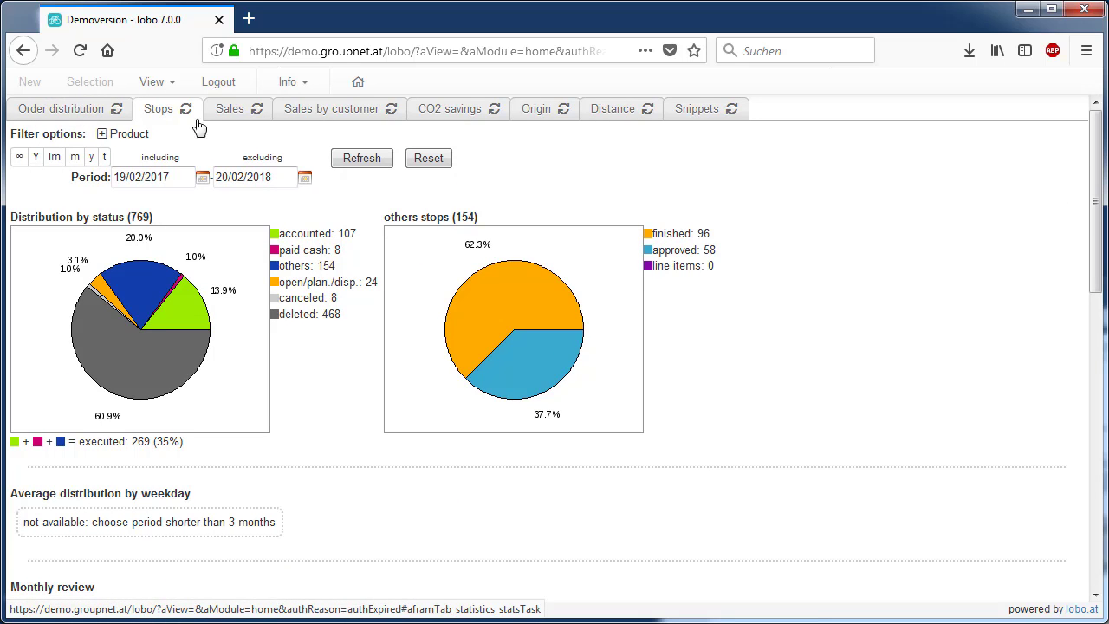
# Step: Display the sales statistics for 19/02/2017 to 20/02/2018 and review the monthly comparison and the distribution by product
pyautogui.click(227, 111)
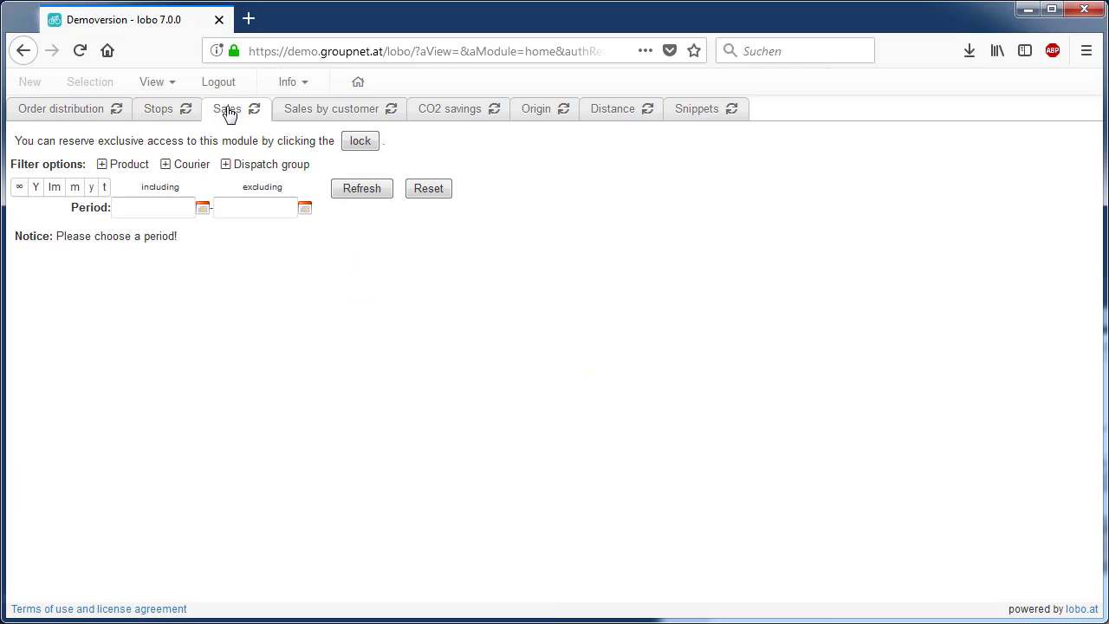
pyautogui.click(36, 188)
pyautogui.click(359, 189)
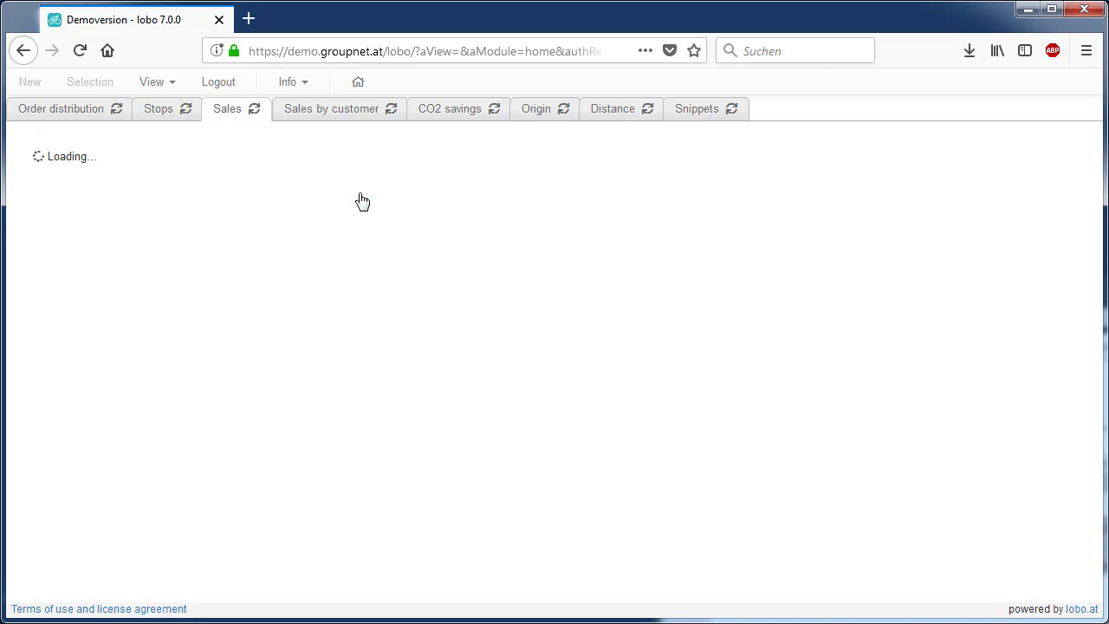
pyautogui.scroll(-3, 861, 329)
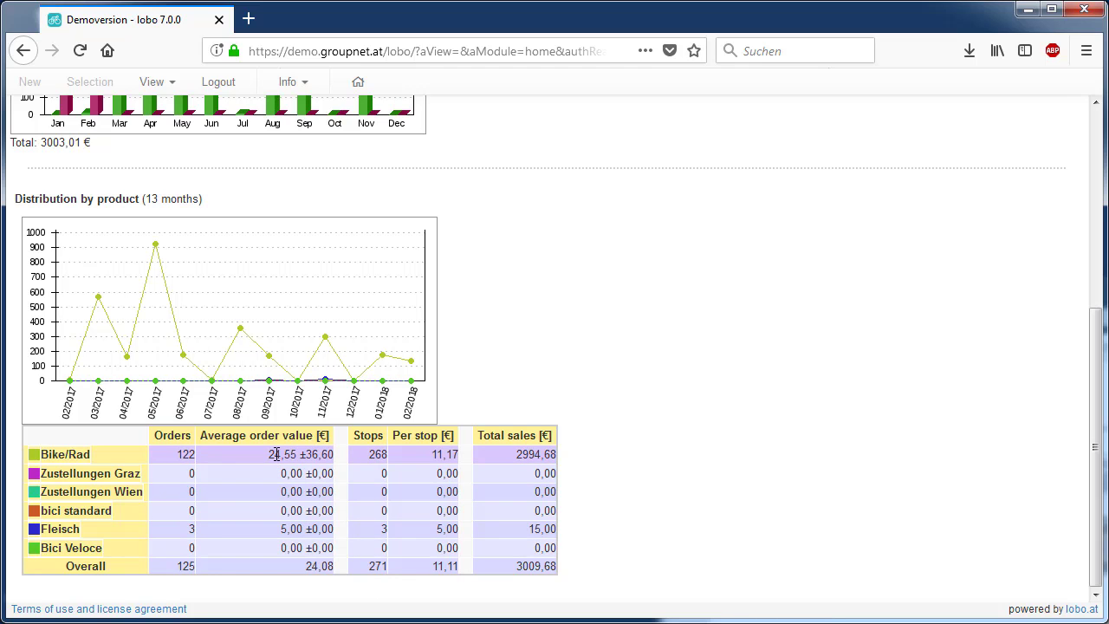
pyautogui.scroll(4, 817, 379)
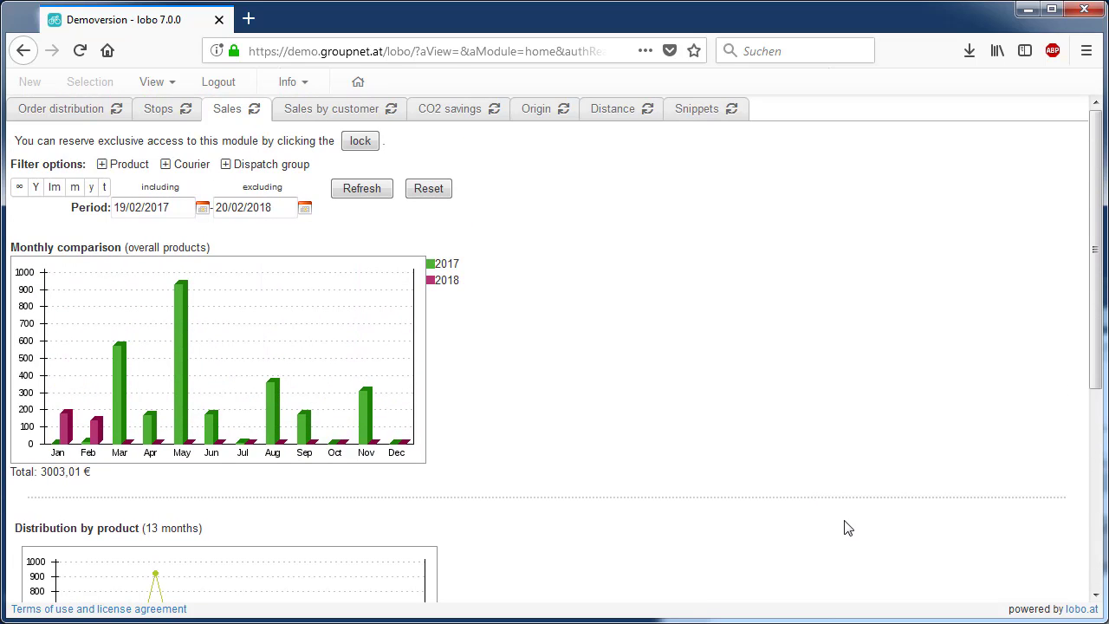
# Step: Export the signatures per day per courier snippet from 01/11/2017 until 01/02/2018 and open the xlsx in LibreOffice Calc
pyautogui.click(702, 118)
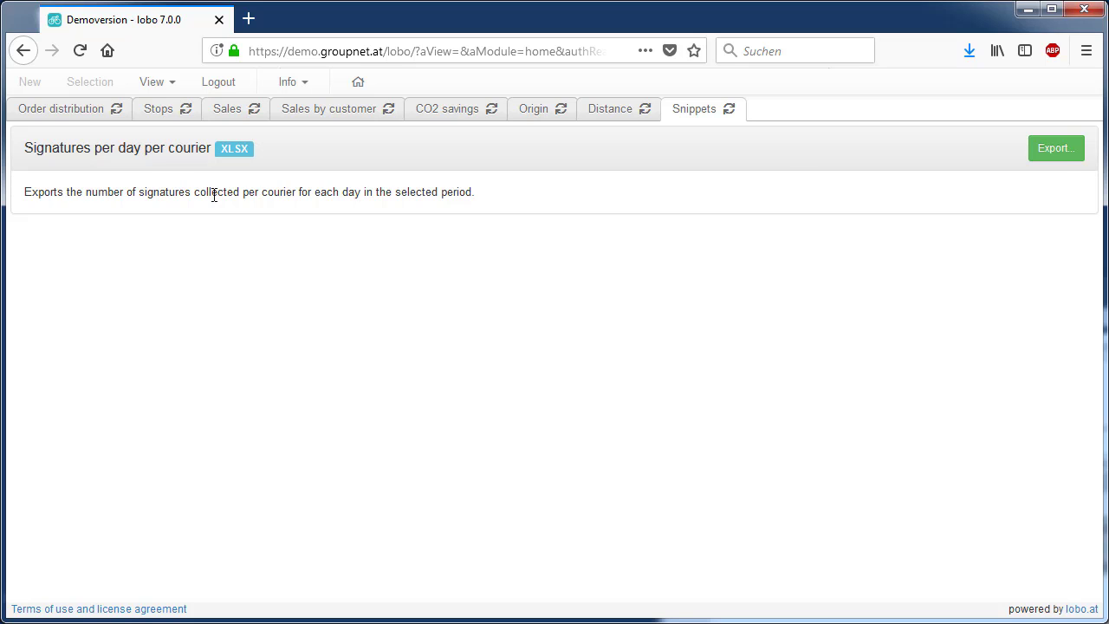
pyautogui.click(1049, 151)
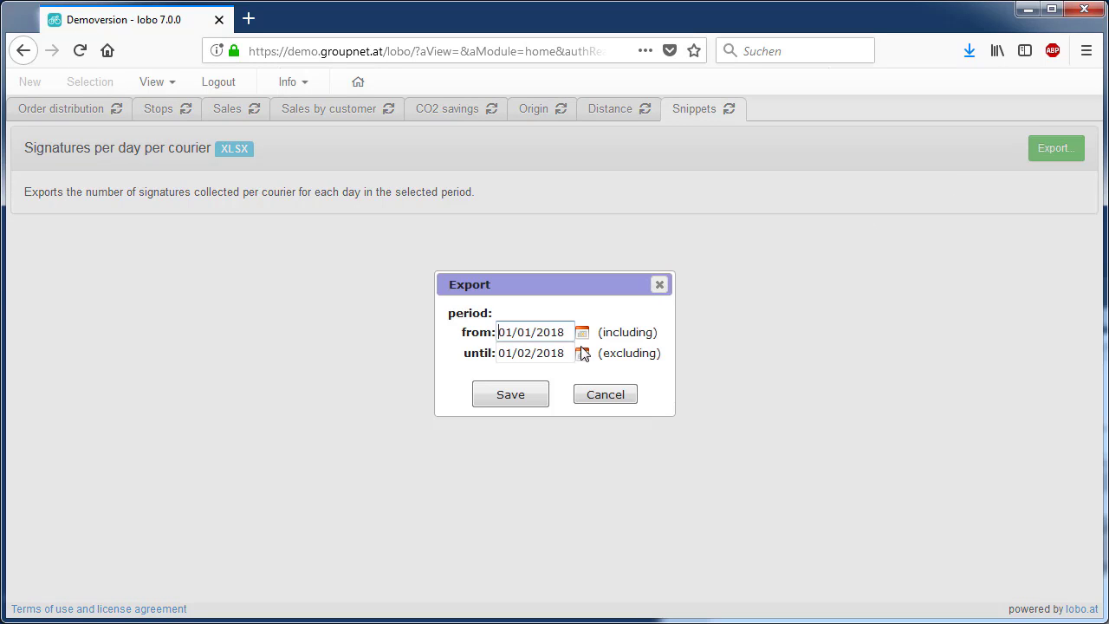
pyautogui.click(581, 332)
pyautogui.click(510, 359)
pyautogui.click(511, 359)
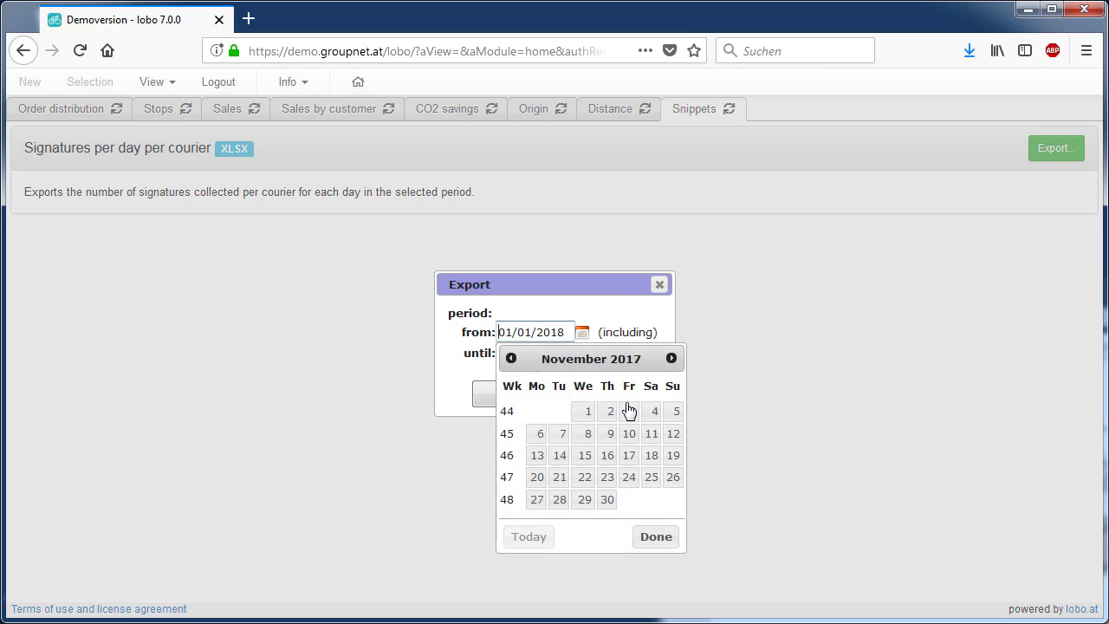
pyautogui.click(584, 412)
pyautogui.click(524, 400)
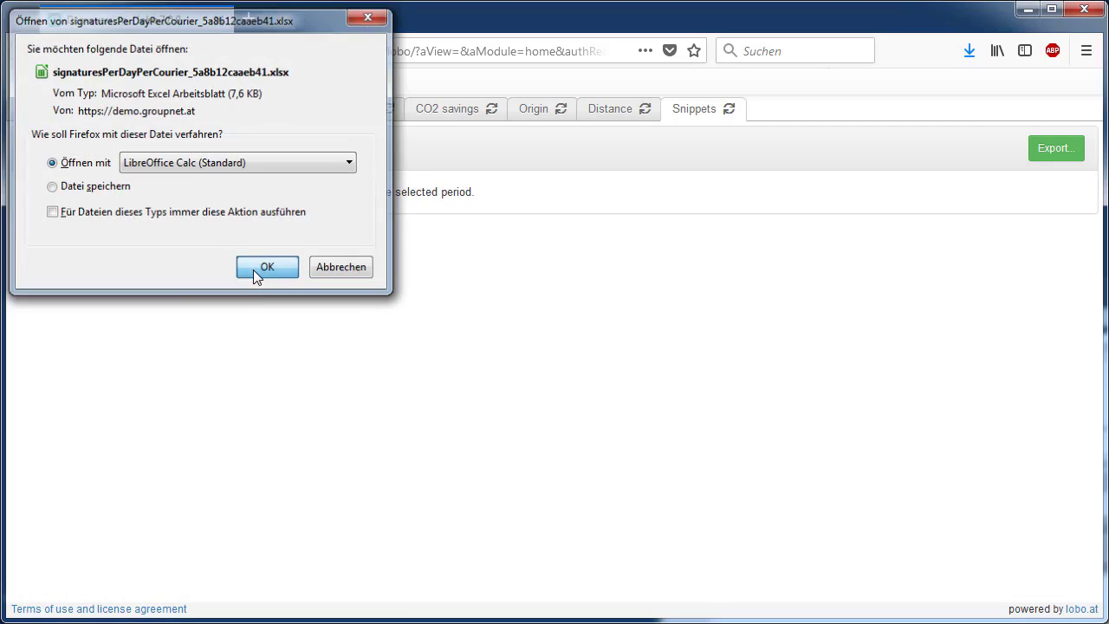
pyautogui.click(258, 269)
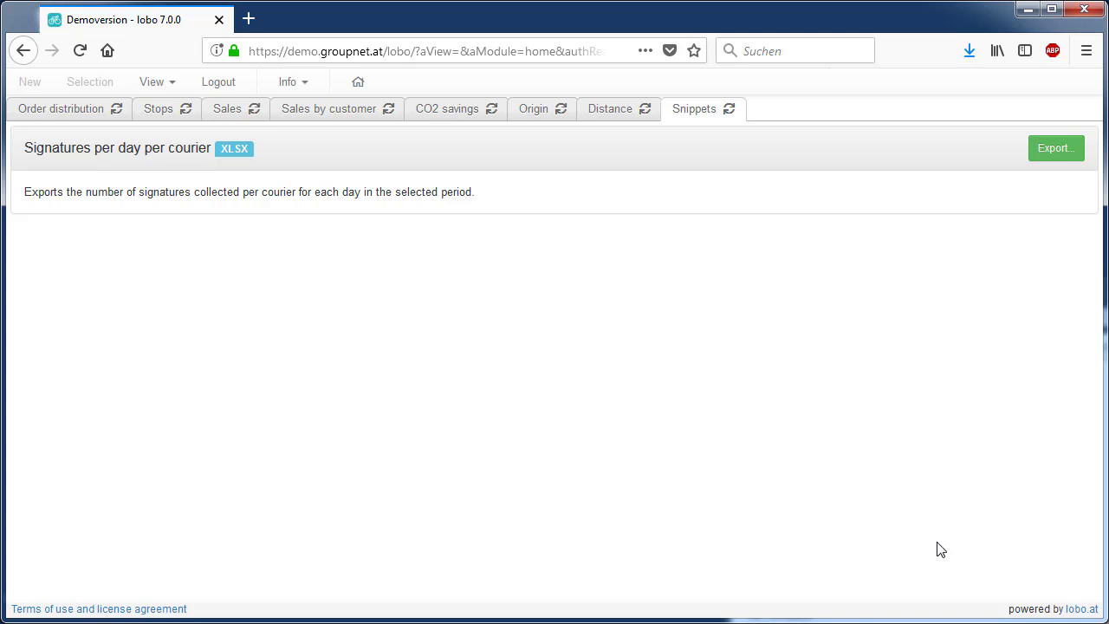
# Step: Go to the customer list and open the user account settings of the customer Actiris for editing
pyautogui.click(156, 81)
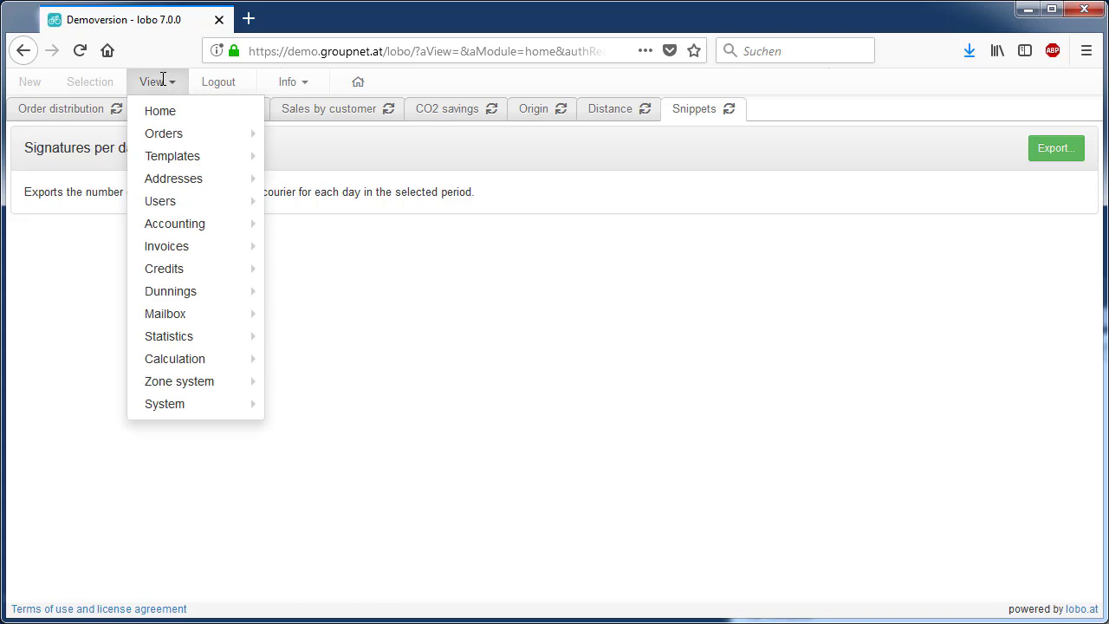
pyautogui.moveTo(189, 190)
pyautogui.moveTo(153, 206)
pyautogui.click(307, 222)
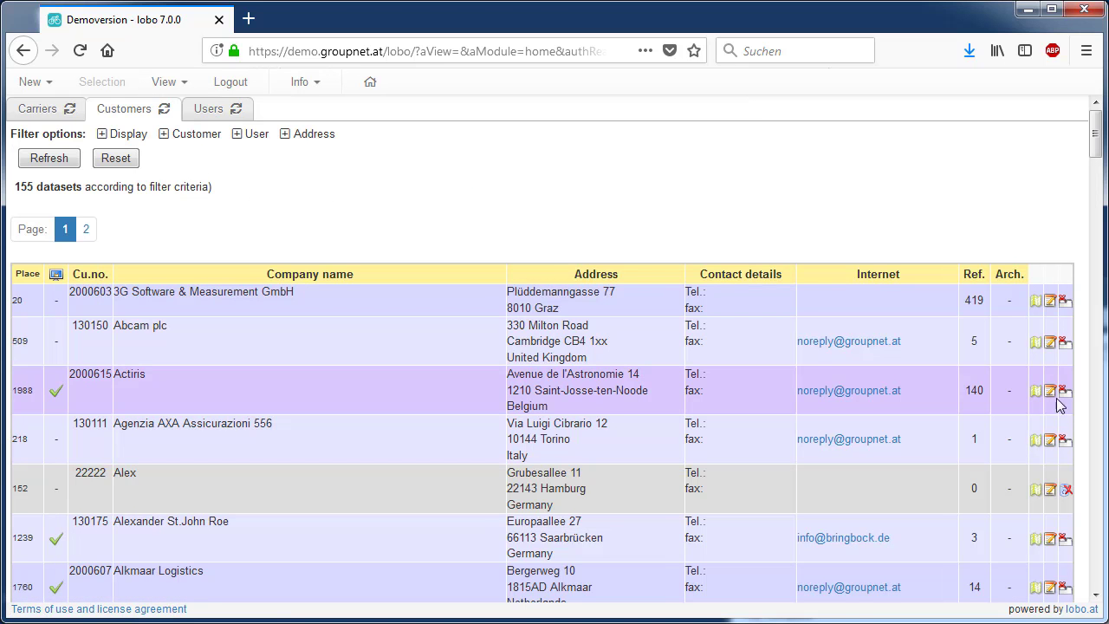
pyautogui.click(1051, 397)
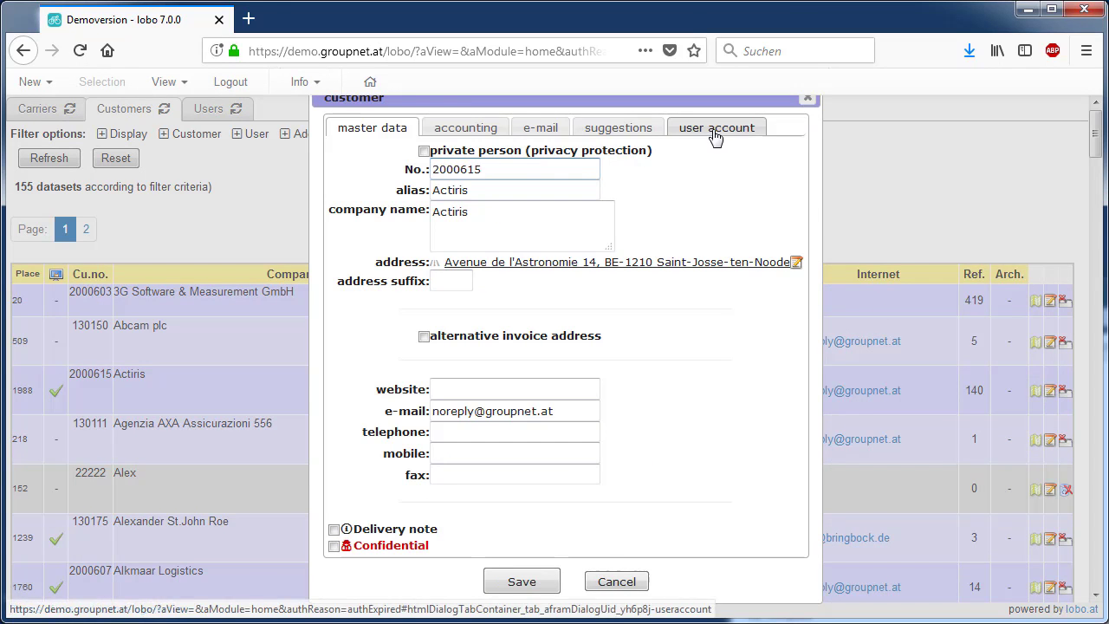
pyautogui.click(704, 130)
# Step: Fill the account password with the proposed password, reveal it and show the info about sending the user account e-mail
pyautogui.click(524, 256)
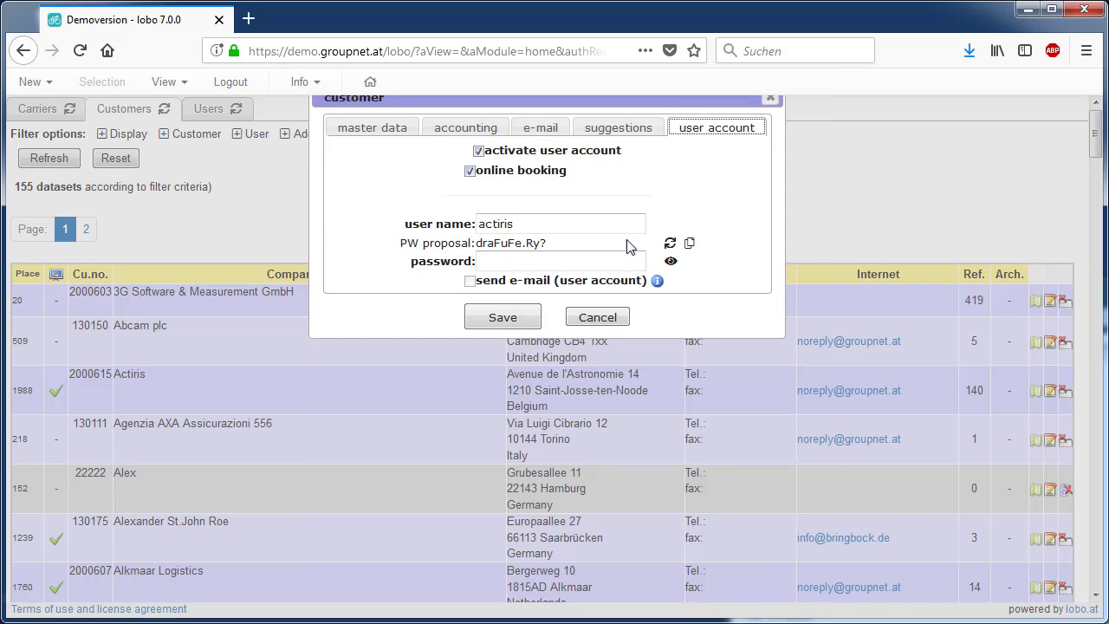
pyautogui.click(690, 243)
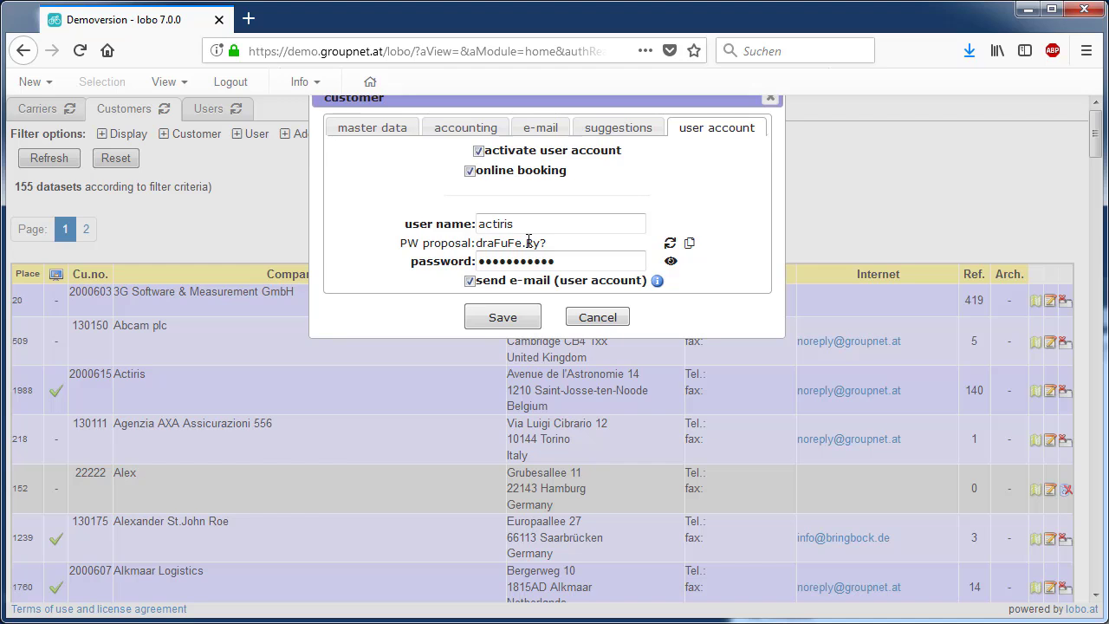
pyautogui.click(670, 261)
pyautogui.click(657, 281)
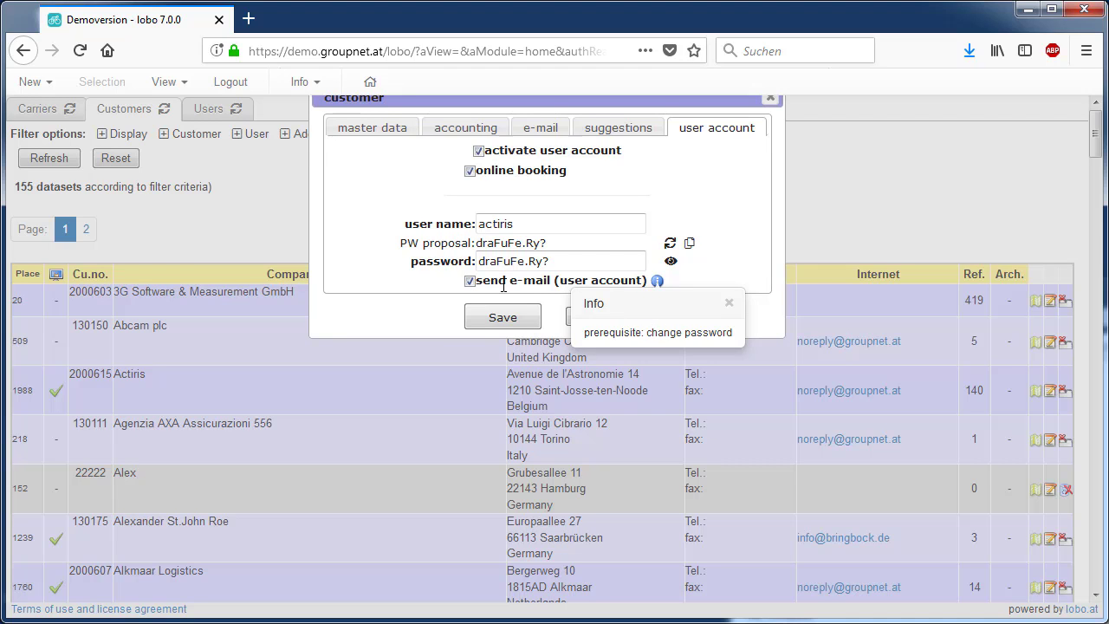
# Step: Save the Actiris user account with its e-mail notification and review the User account e-mail template and place holders in the mail settings
pyautogui.click(516, 316)
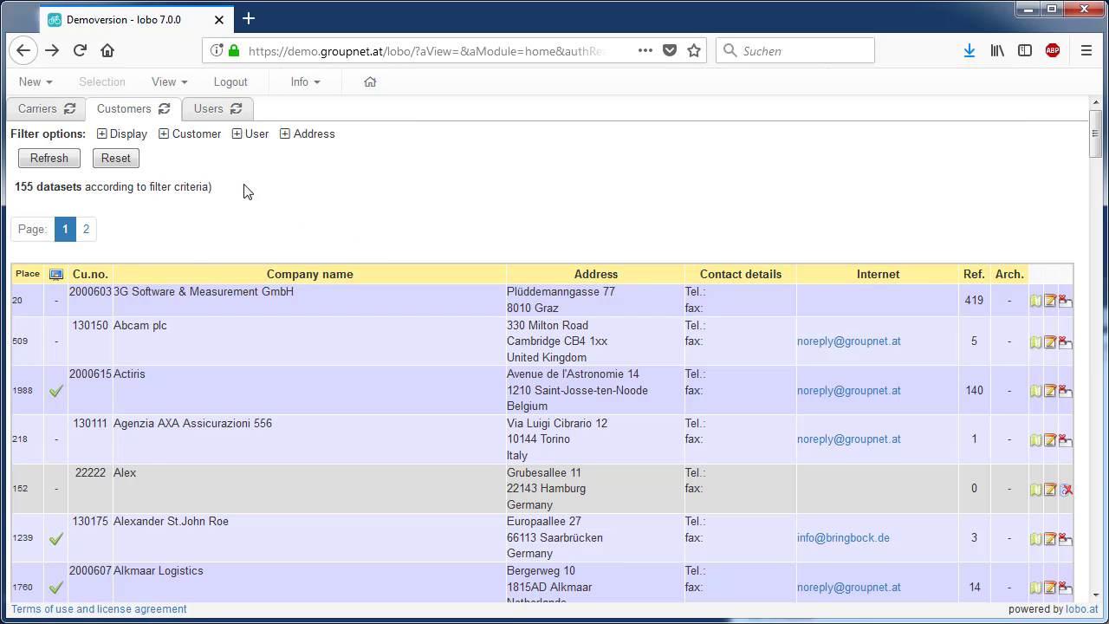
pyautogui.click(178, 82)
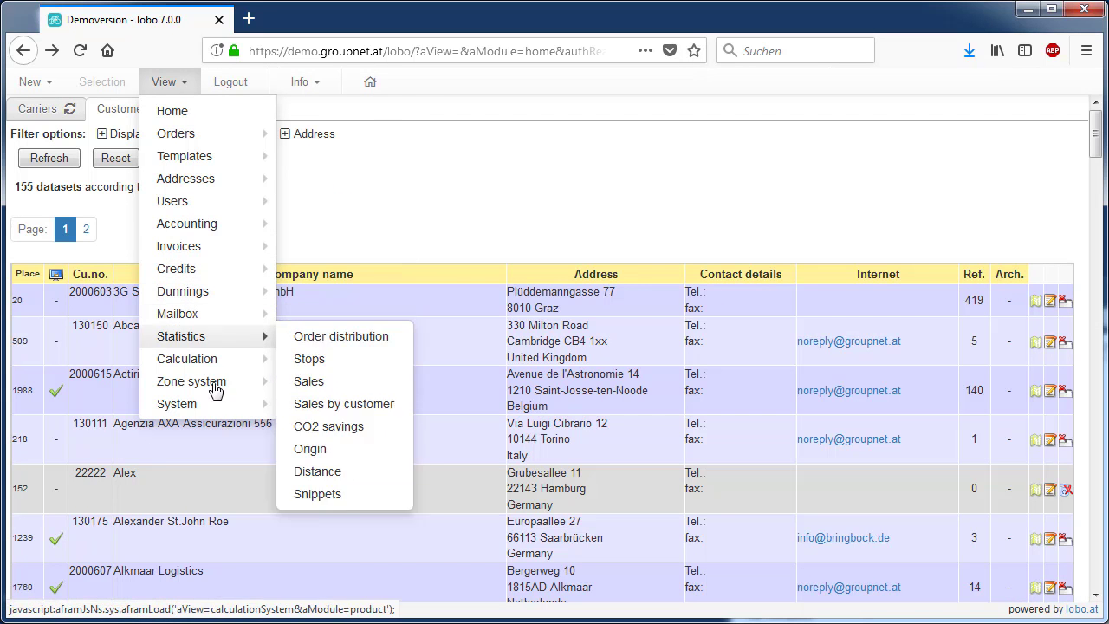
pyautogui.moveTo(226, 402)
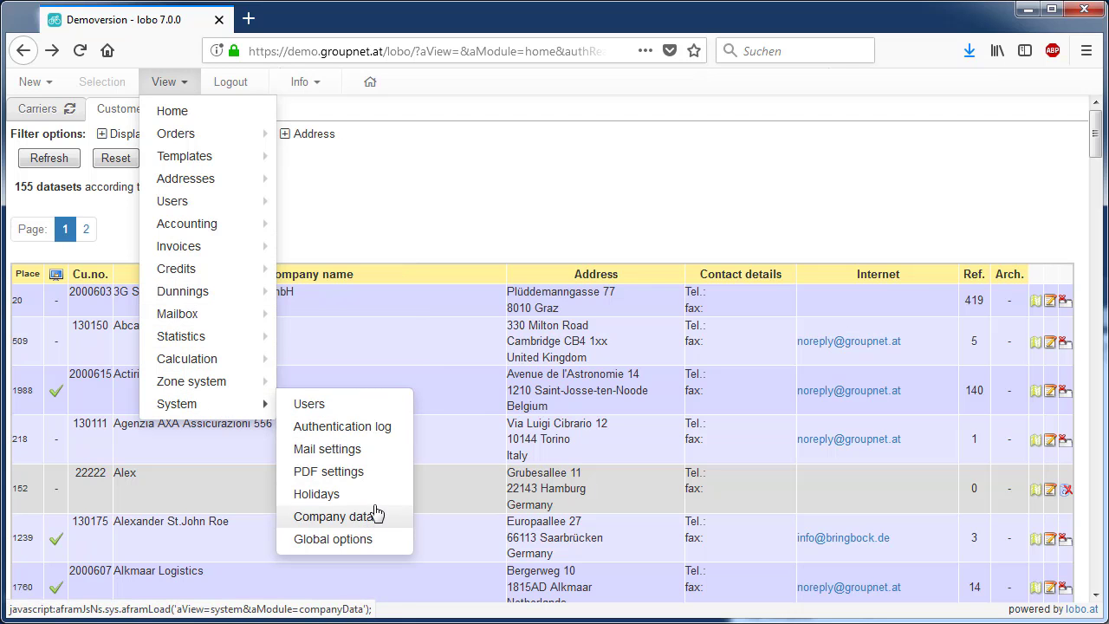
pyautogui.click(373, 449)
pyautogui.scroll(-10, 451, 408)
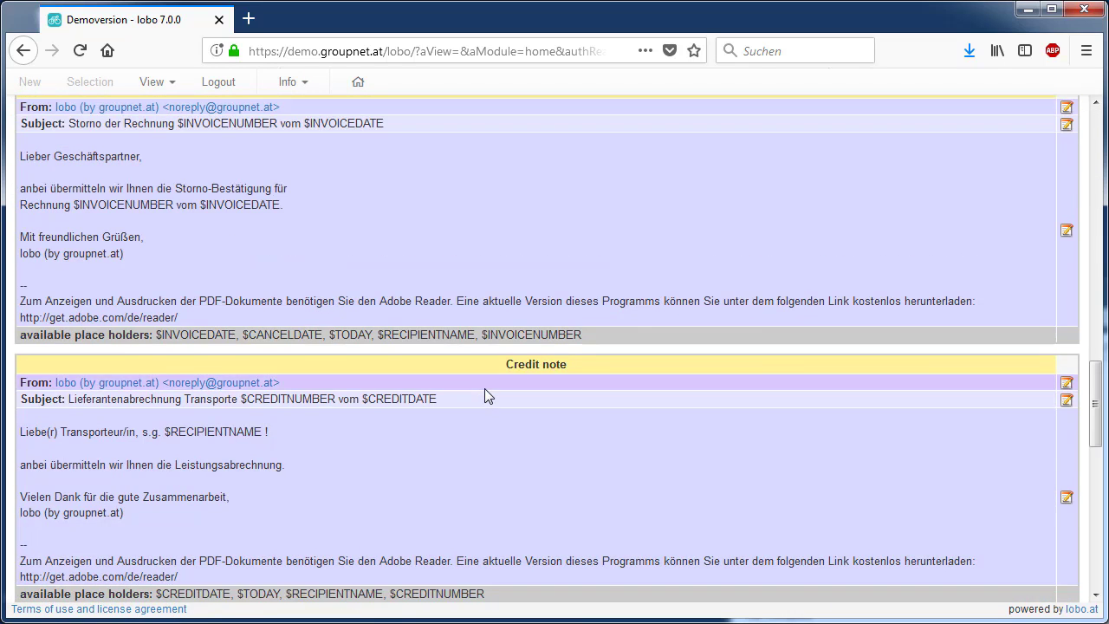
pyautogui.scroll(-10, 484, 388)
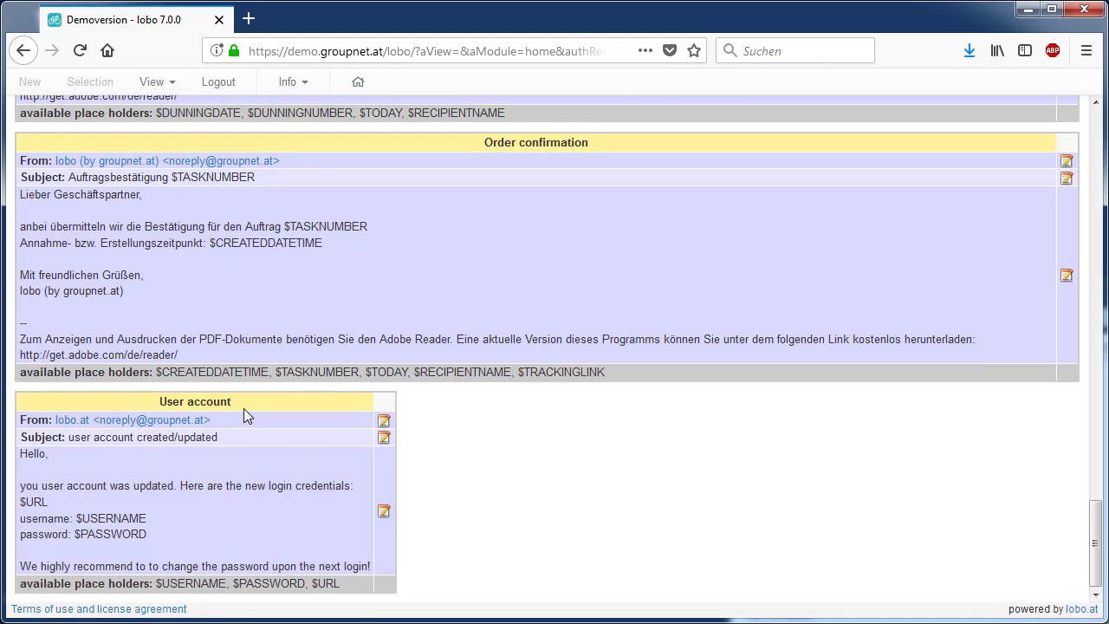
pyautogui.doubleClick(189, 582)
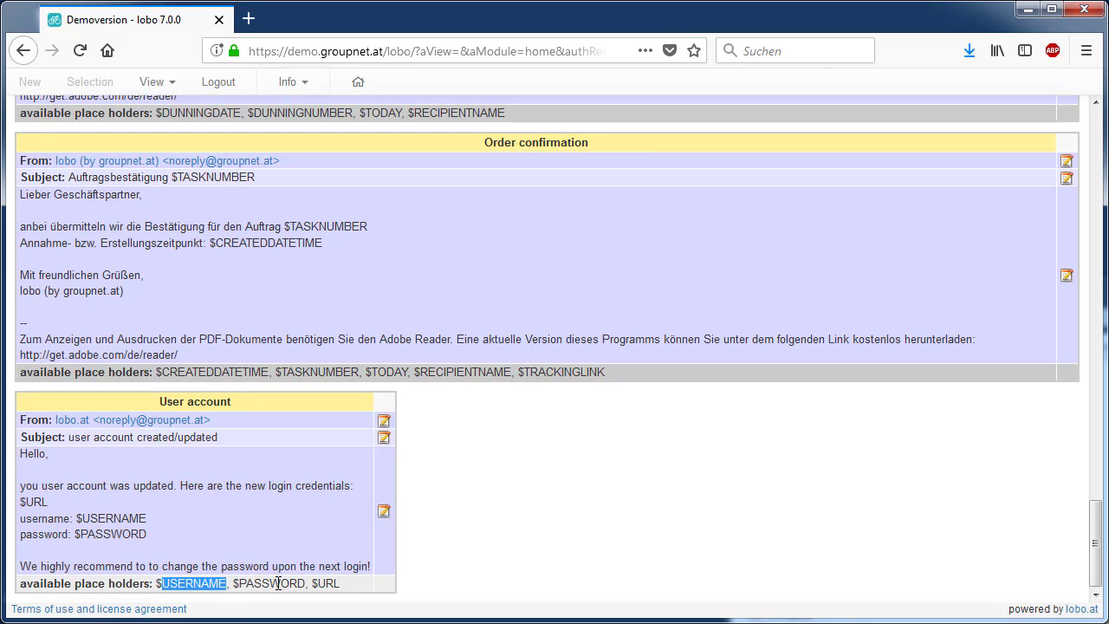
pyautogui.click(449, 573)
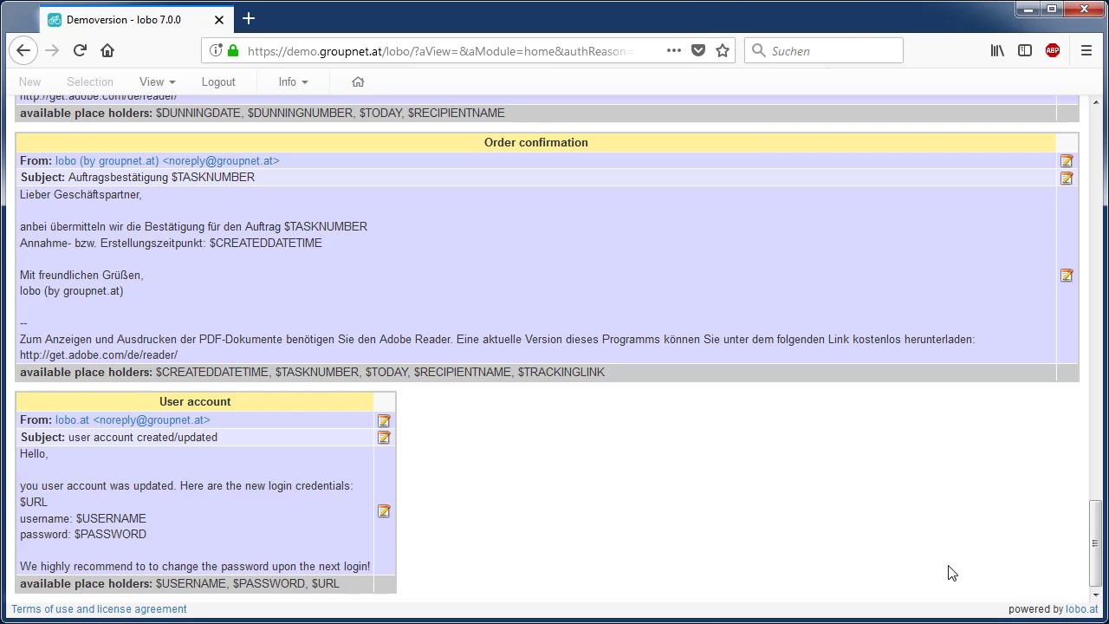
# Step: Leave the mail settings and display the list of invoices
pyautogui.moveTo(1092, 555); pyautogui.dragTo(1094, 147)
pyautogui.click(169, 83)
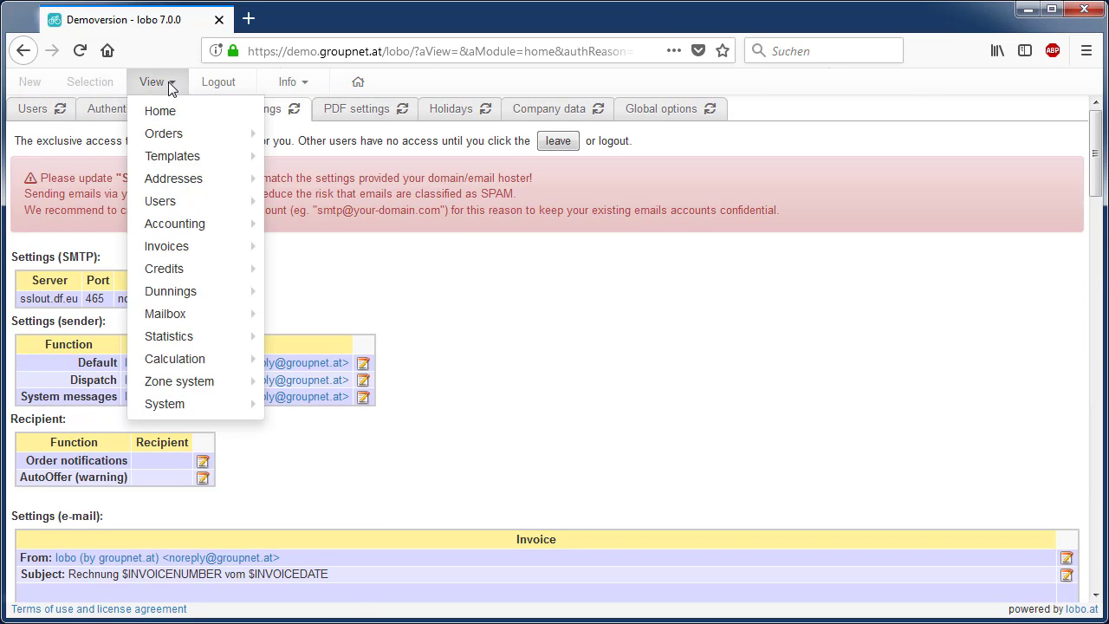
pyautogui.moveTo(215, 246)
pyautogui.click(308, 269)
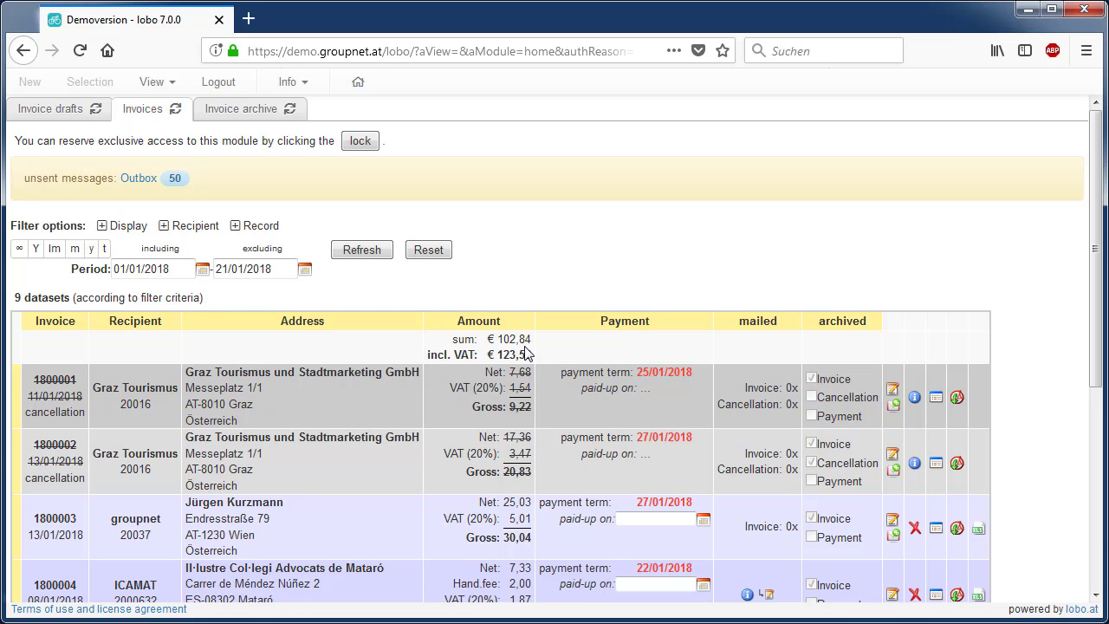
# Step: Display the credits list filtered to the period from 20/02/2017 to 21/02/2018
pyautogui.click(170, 87)
pyautogui.moveTo(218, 290)
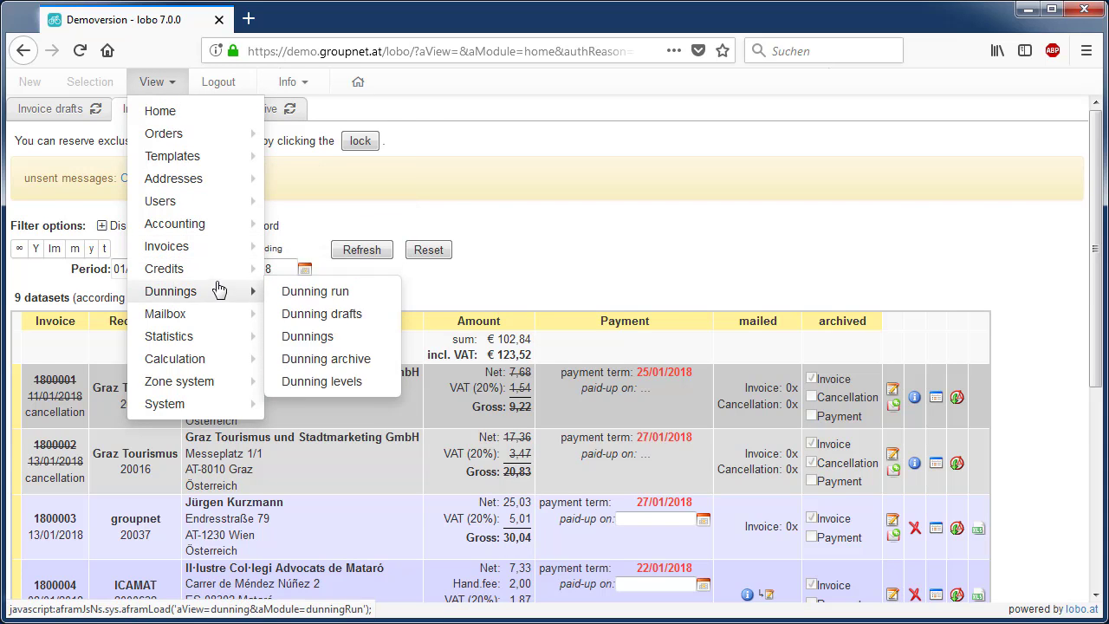
pyautogui.moveTo(213, 270)
pyautogui.click(319, 293)
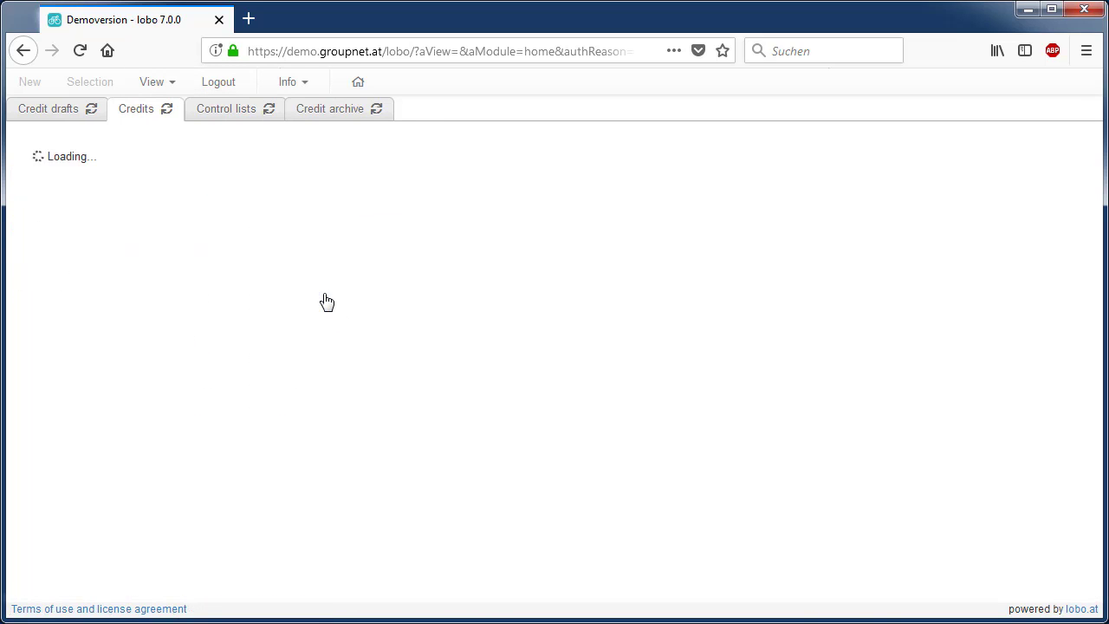
pyautogui.click(35, 249)
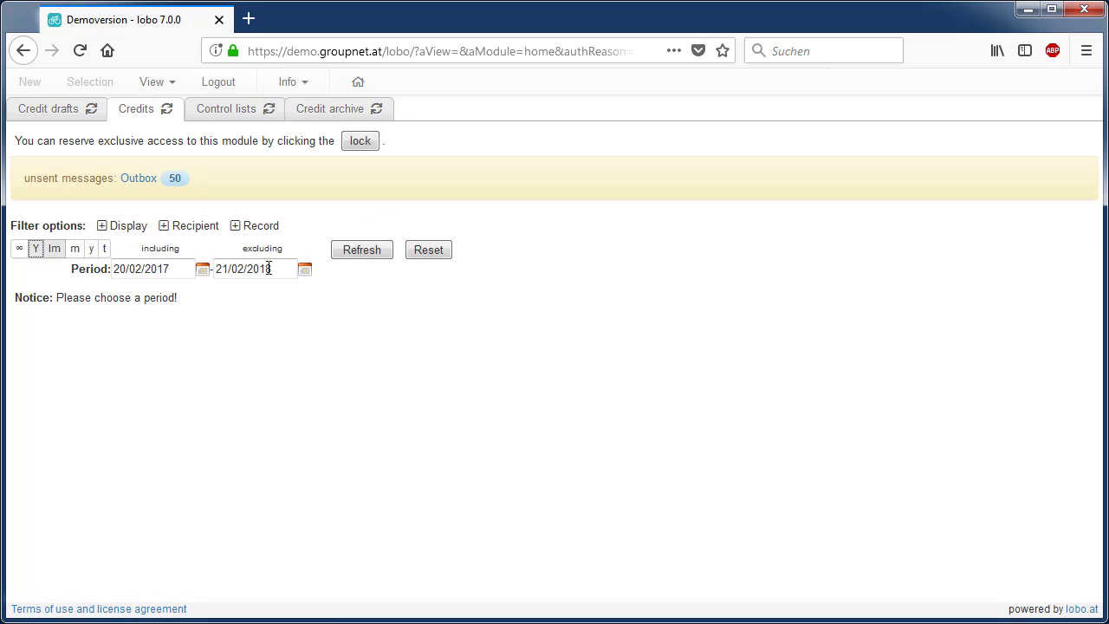
pyautogui.click(362, 250)
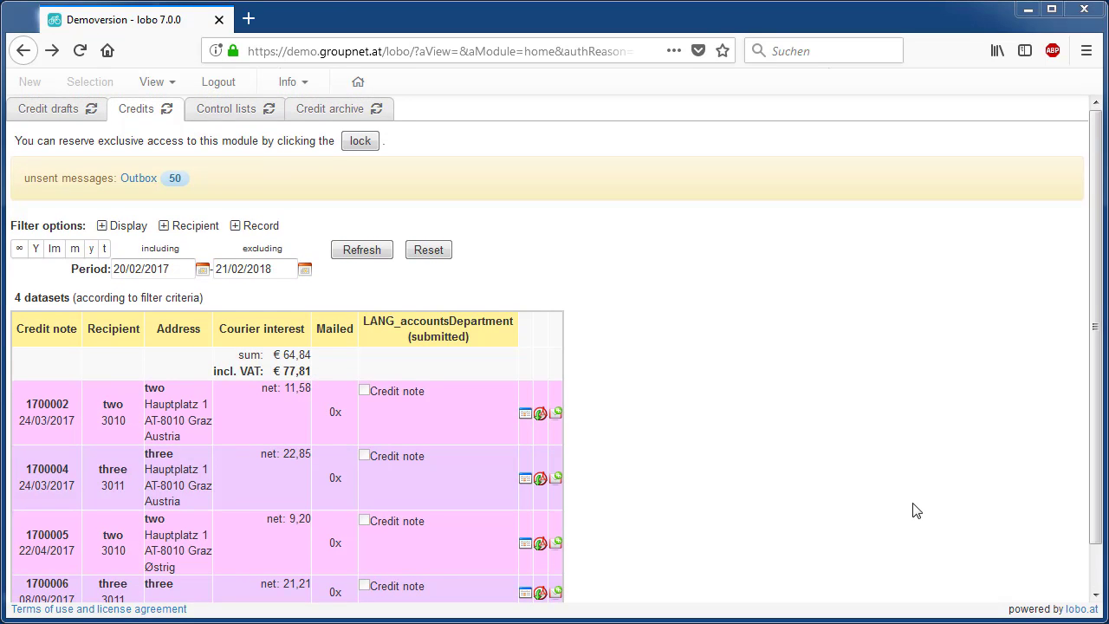
# Step: Go to the customer list, view the data export options for customers and close them without exporting
pyautogui.click(161, 83)
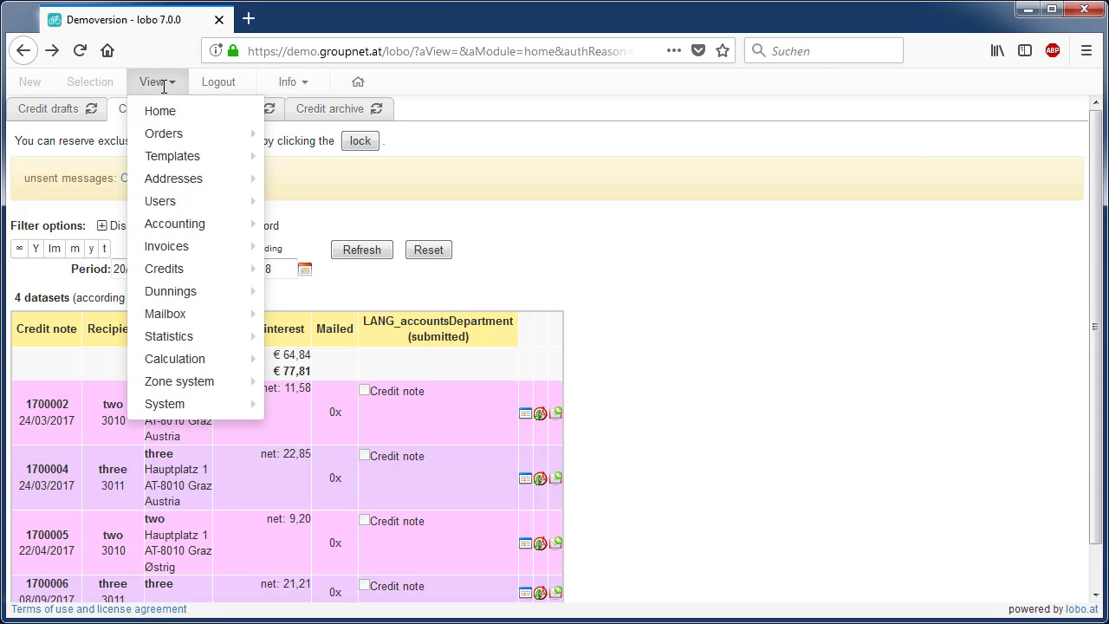
pyautogui.moveTo(154, 202)
pyautogui.click(299, 222)
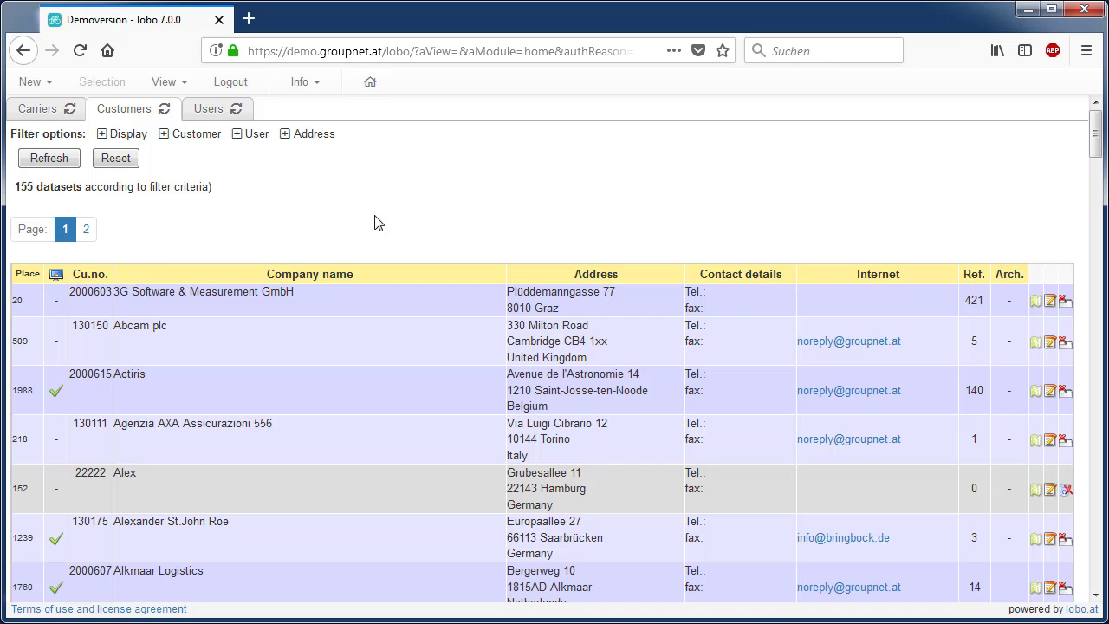
pyautogui.click(48, 83)
pyautogui.click(74, 135)
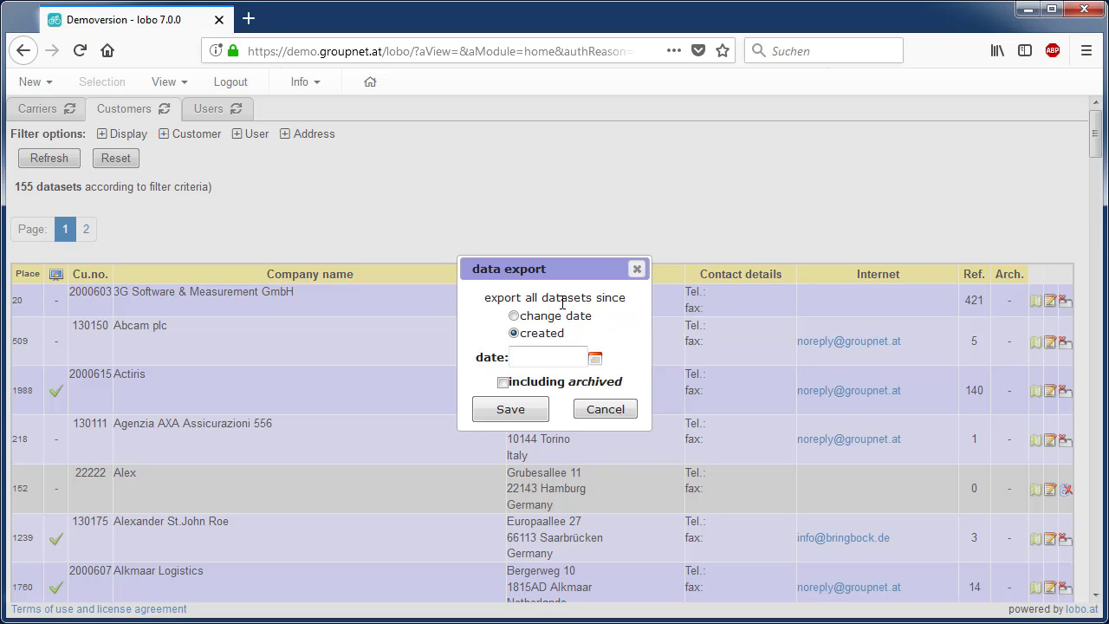
pyautogui.click(613, 409)
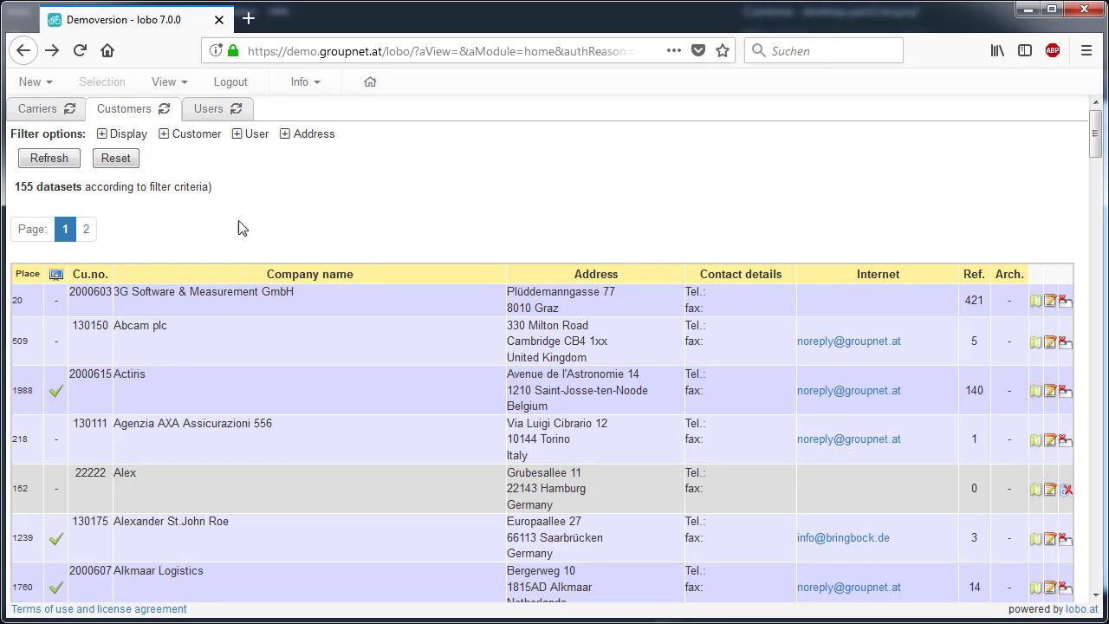
# Step: Start a new footer in the PDF settings and fill column 1 with the bold lines "groupnet" and "sdfsdfsdf"
pyautogui.click(171, 80)
pyautogui.moveTo(204, 408)
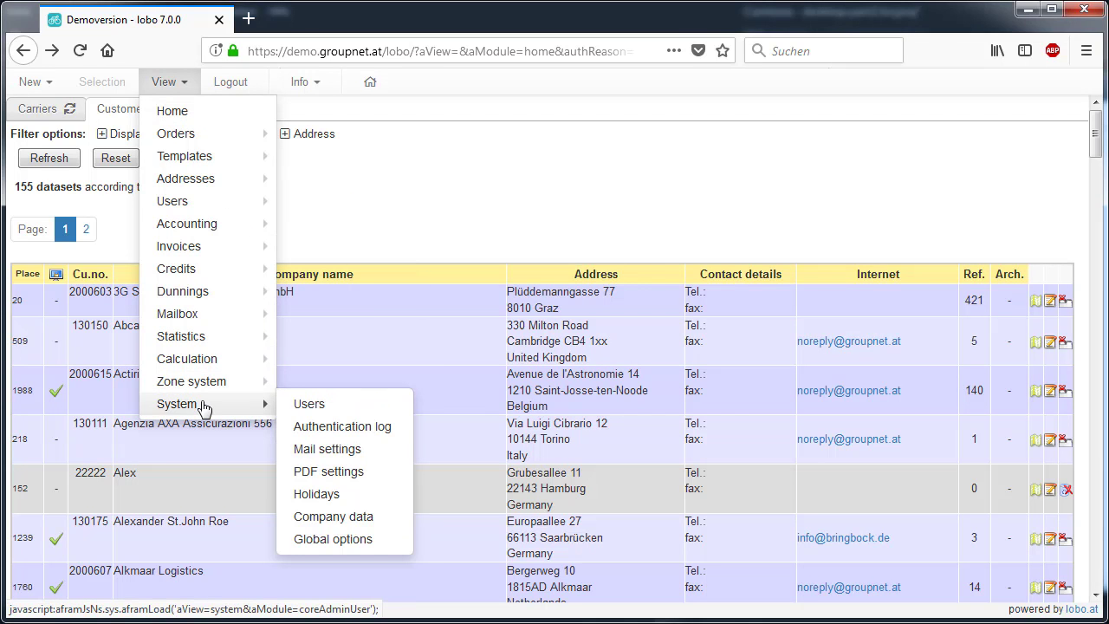
pyautogui.click(357, 472)
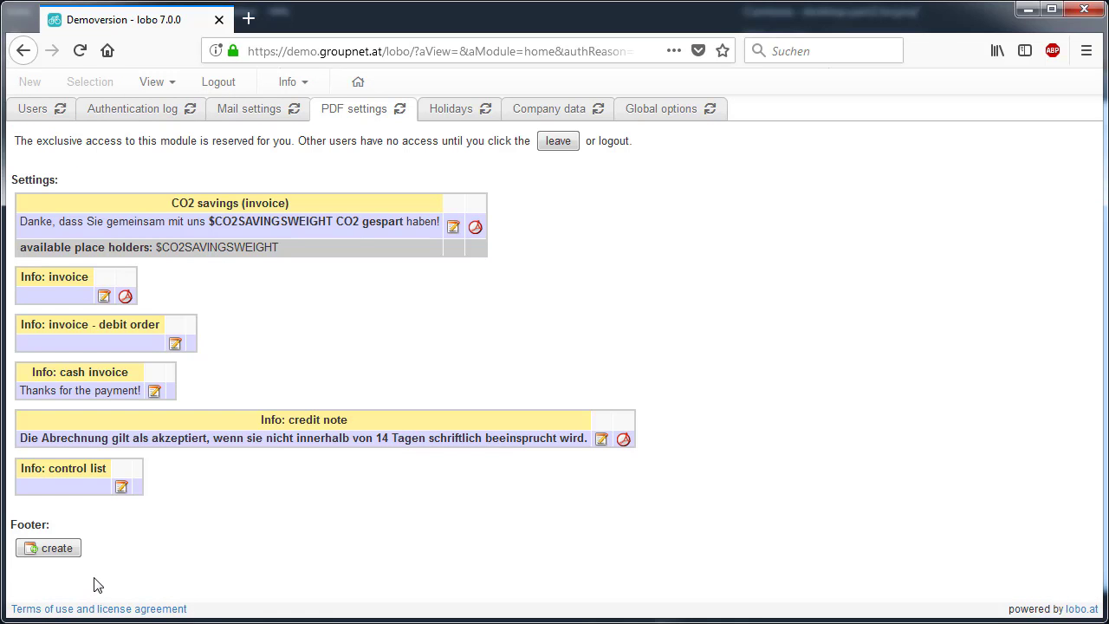
pyautogui.click(58, 548)
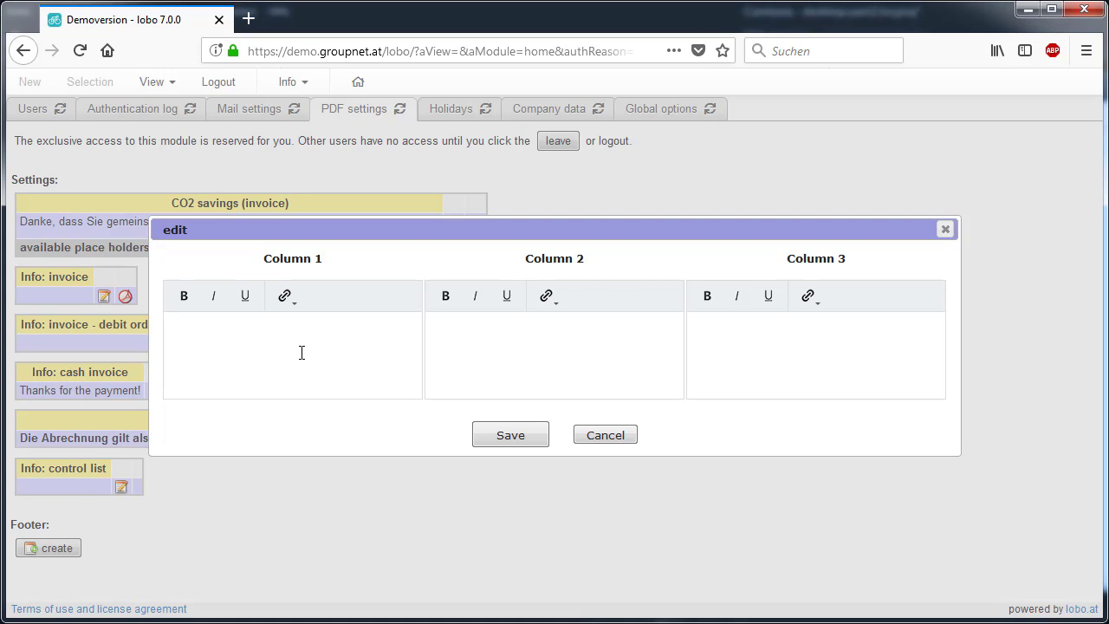
pyautogui.write('groupnet')
pyautogui.moveTo(301, 352); pyautogui.dragTo(185, 302)
pyautogui.click(184, 296)
pyautogui.press('End')
pyautogui.press('Return')
pyautogui.write('sdfsdfsdf')
# Step: Fill footer column 2 with "nice lobo software" and column 3 with "dispatch, account, enjoy!", and save the footer
pyautogui.click(568, 358)
pyautogui.write('nice lobo software')
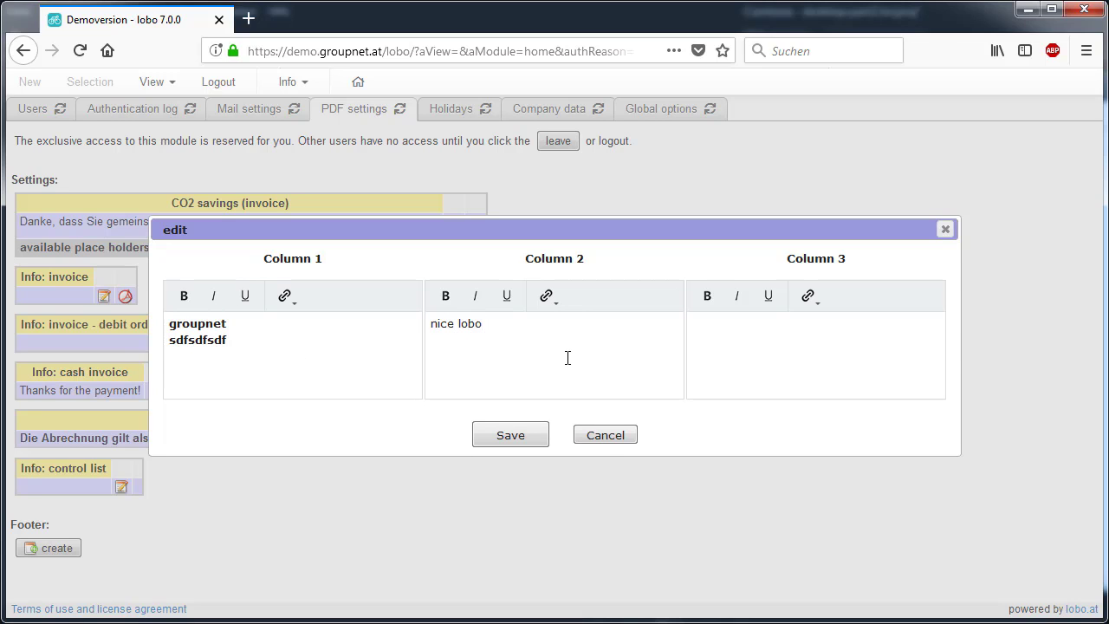
pyautogui.click(758, 356)
pyautogui.write('dispatch, account, enjoy!')
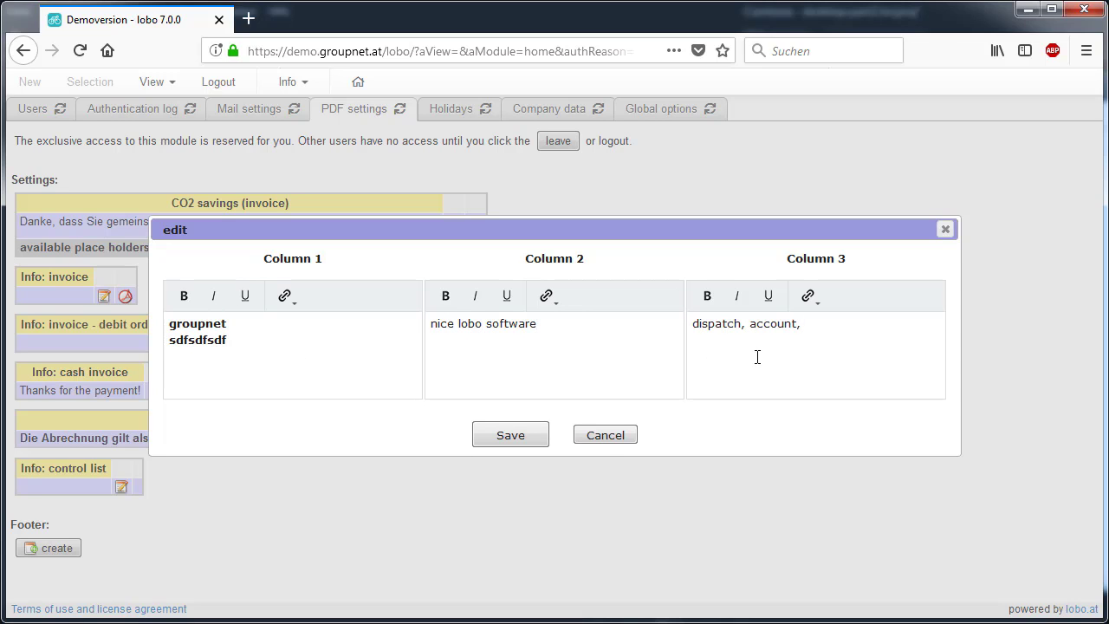
pyautogui.click(520, 437)
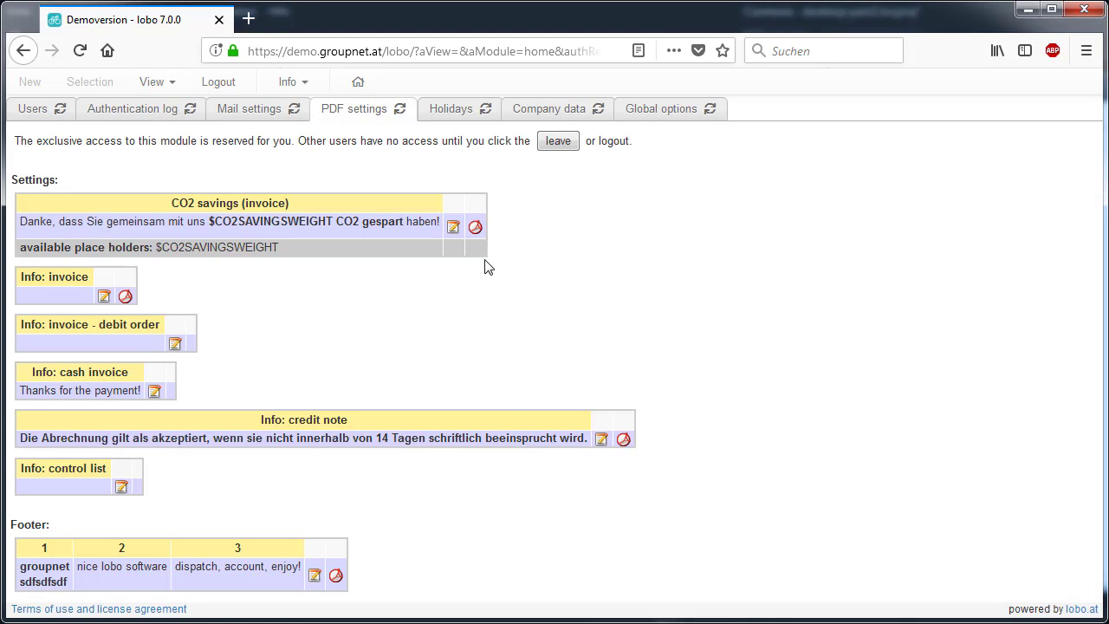
# Step: Open the CO2 savings invoice preview PDF in Adobe Acrobat Reader DC, scroll through it and return to the lobo home page
pyautogui.click(475, 230)
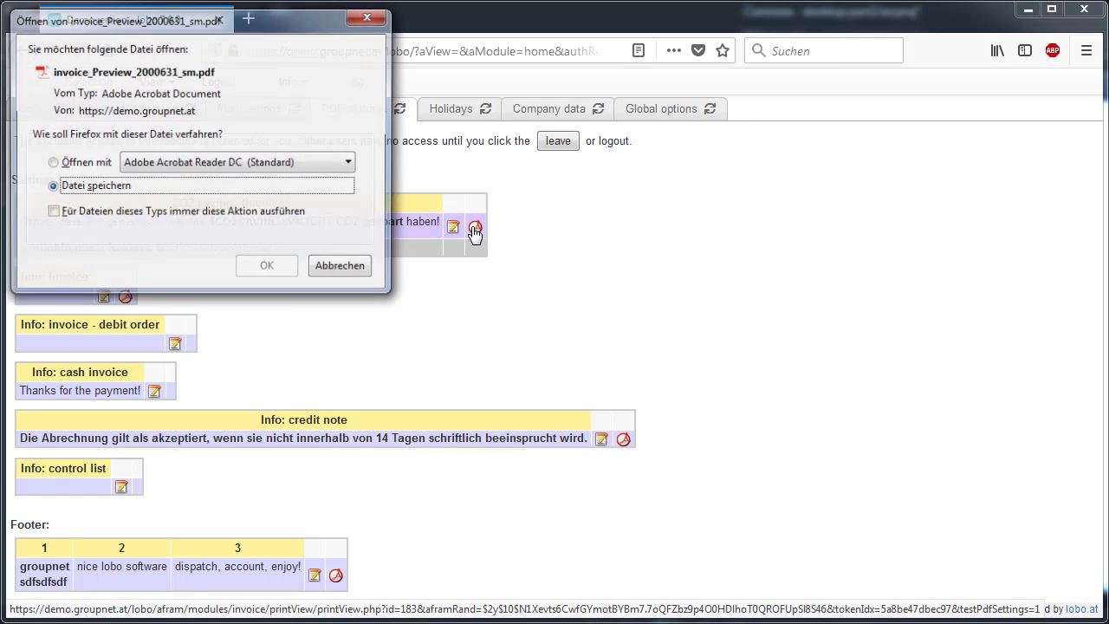
pyautogui.click(104, 163)
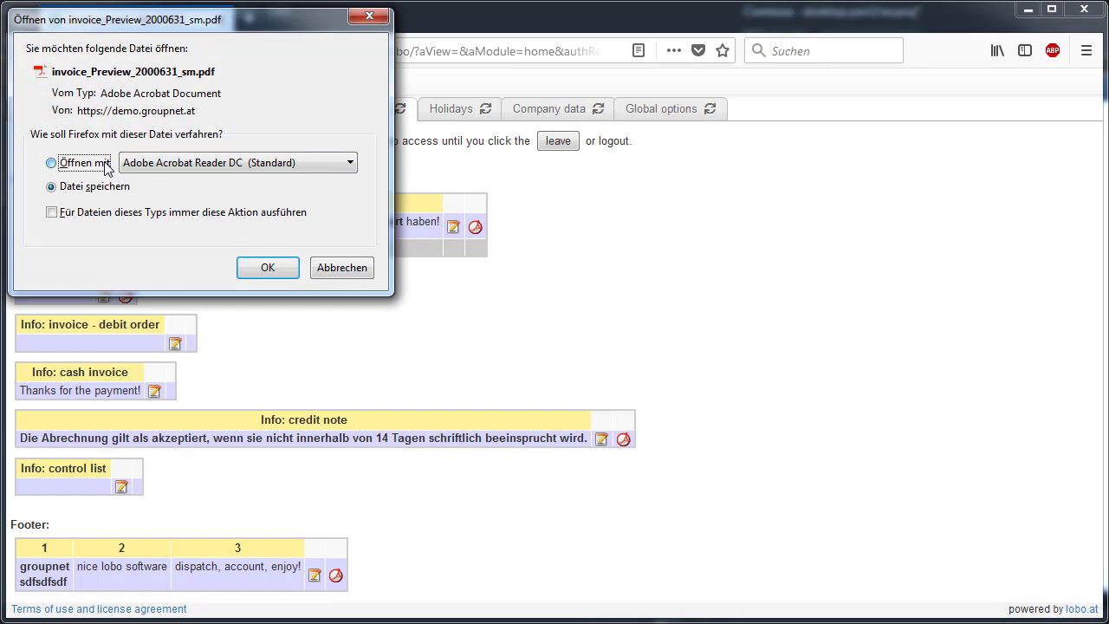
pyautogui.click(255, 275)
pyautogui.moveTo(1010, 152); pyautogui.dragTo(1010, 347)
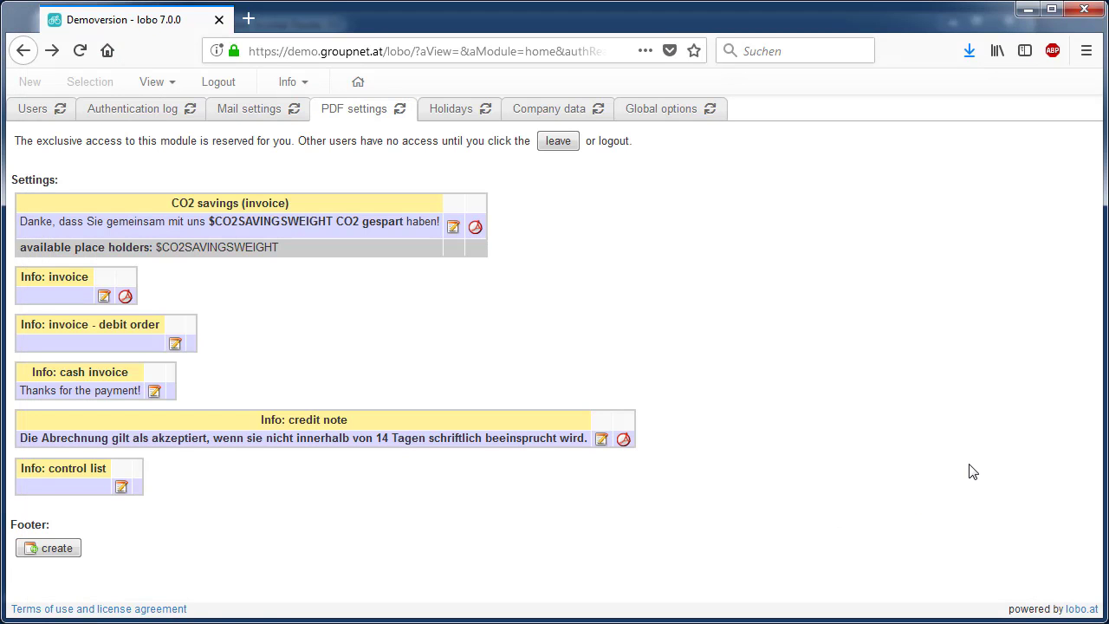
pyautogui.click(359, 84)
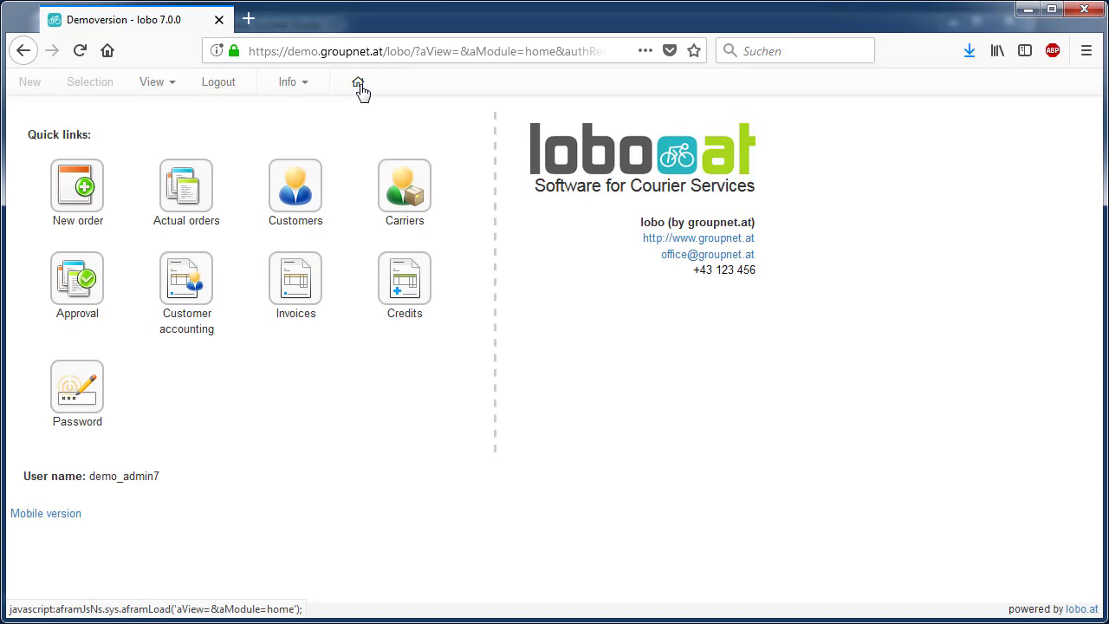